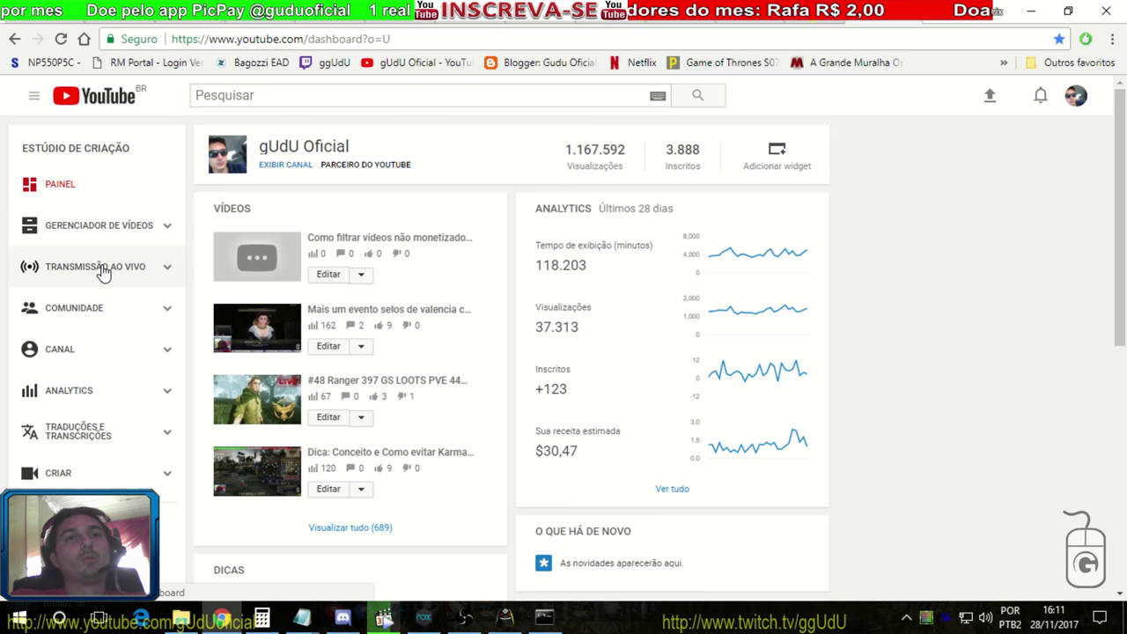
- Pause the NCS Gaming Mix video in the media player and return to the browser
key("alt+Tab")
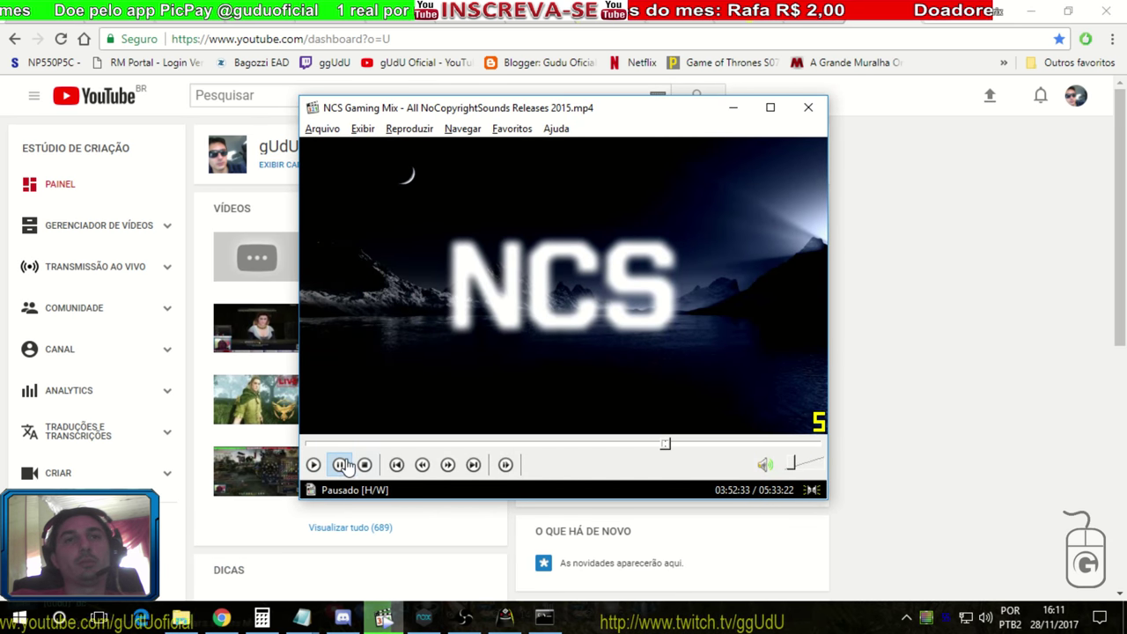
left_click(951, 337)
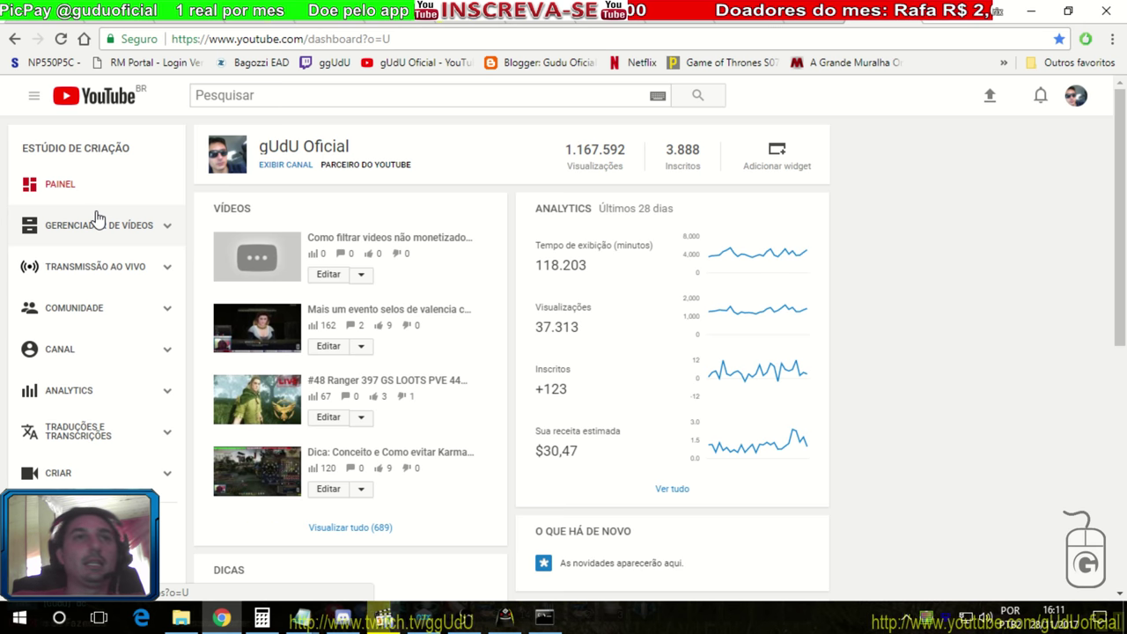
- Search the channel's own uploaded videos in the video manager for "acerto"
left_click(125, 227)
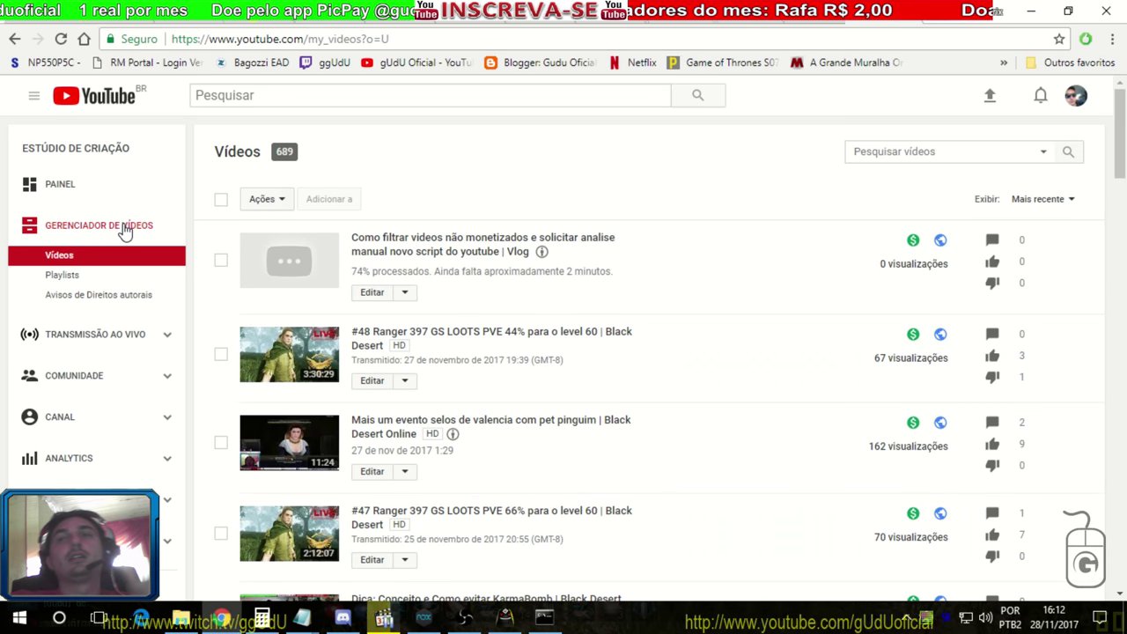
left_click(869, 155)
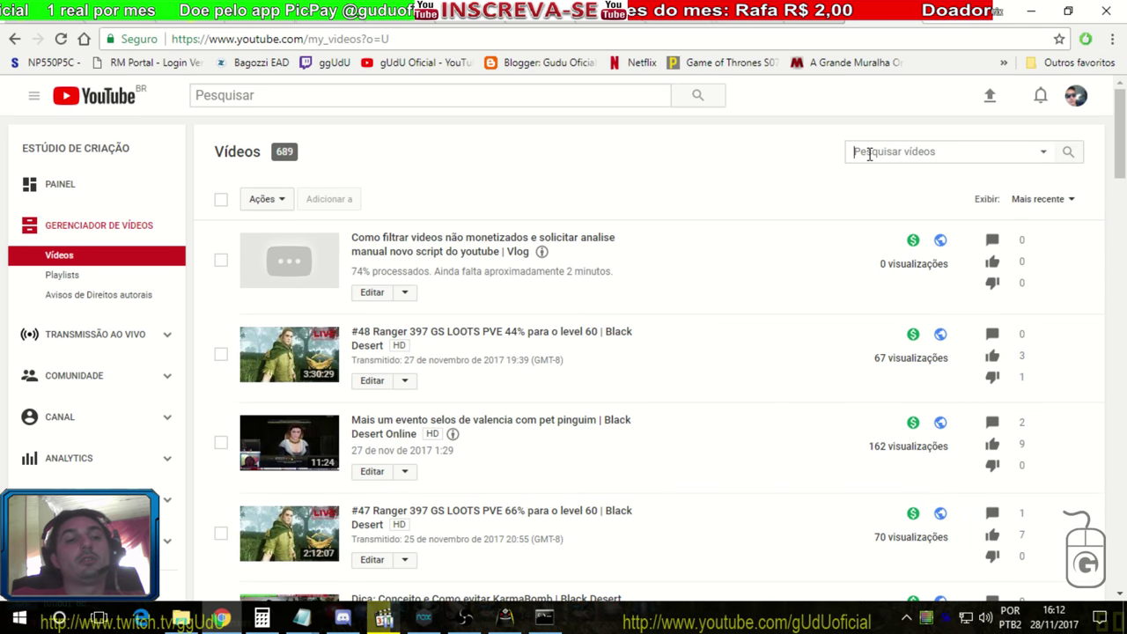
type("acerto")
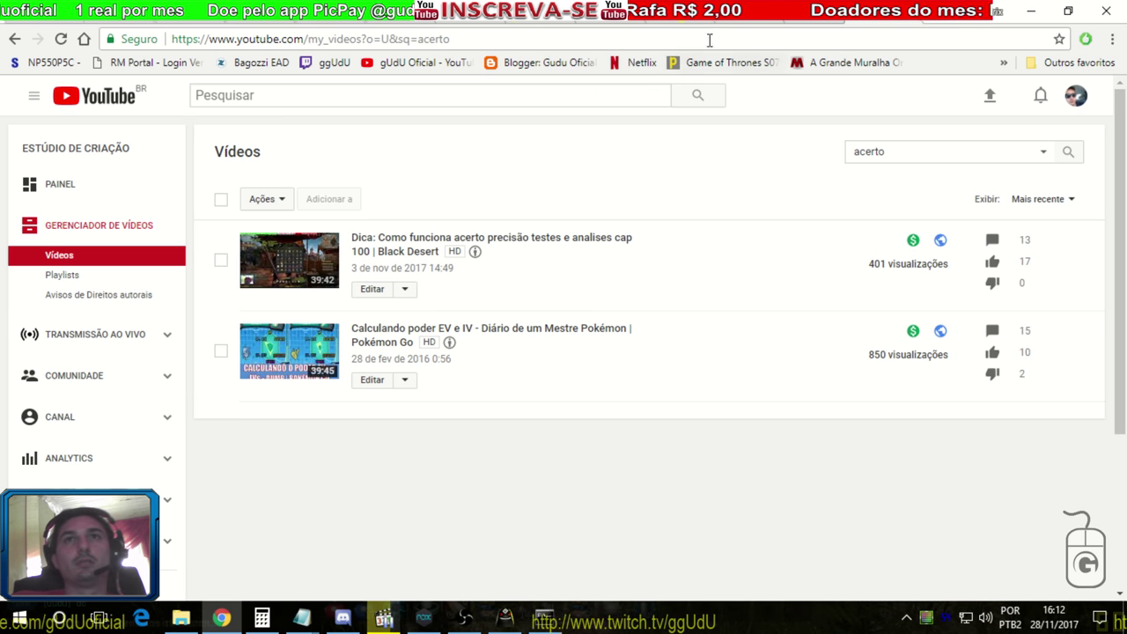
- Switch to the "Datamined gear (incomplete)" spreadsheet and look over its Info sheet and the armor enchant list on its first sheet
left_click(845, 11)
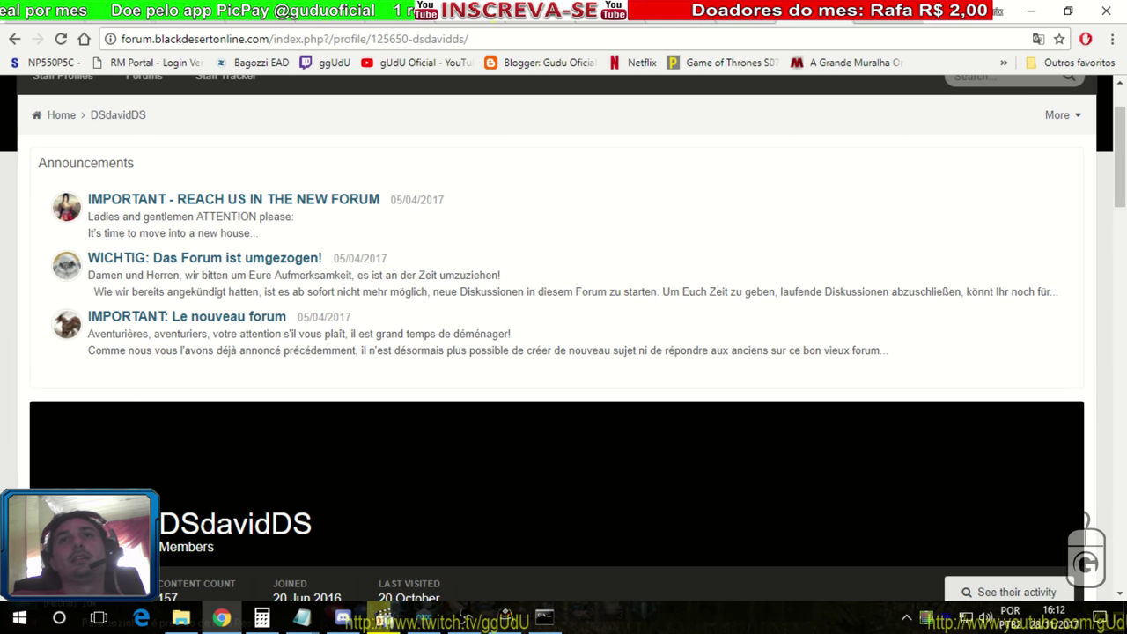
key("ctrl+Tab")
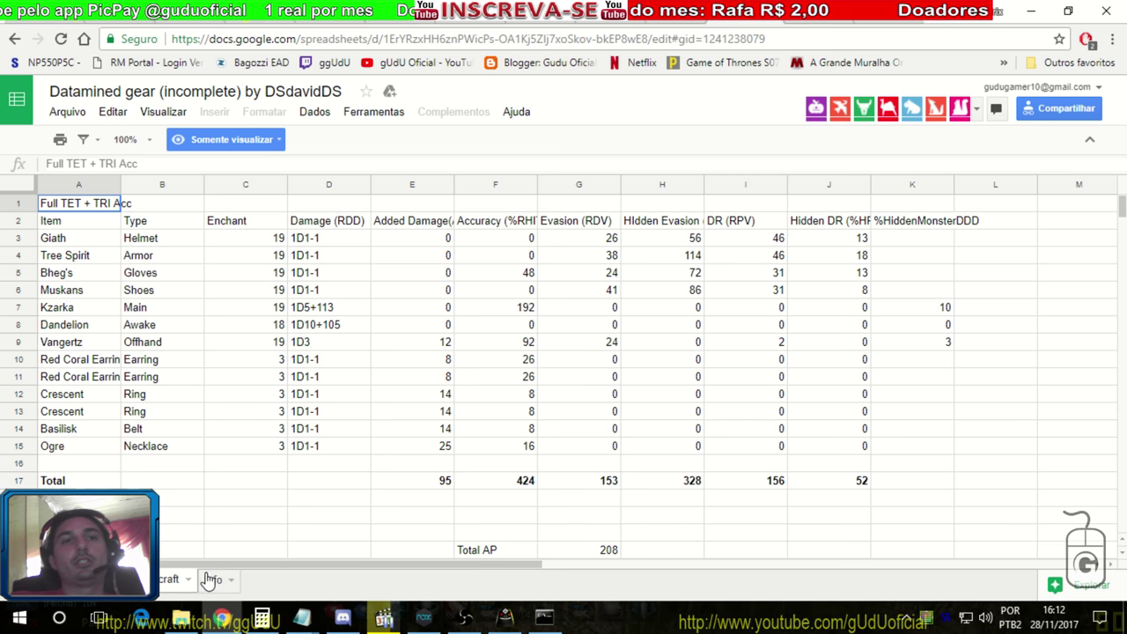
left_click(166, 581)
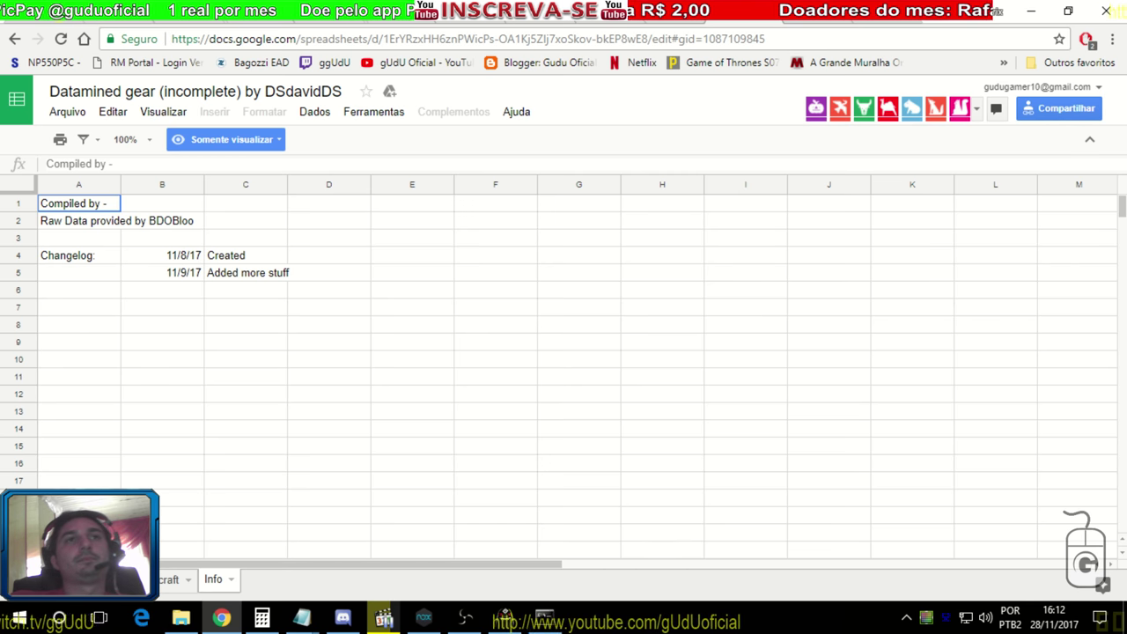
key("ctrl+shift+Page_Up")
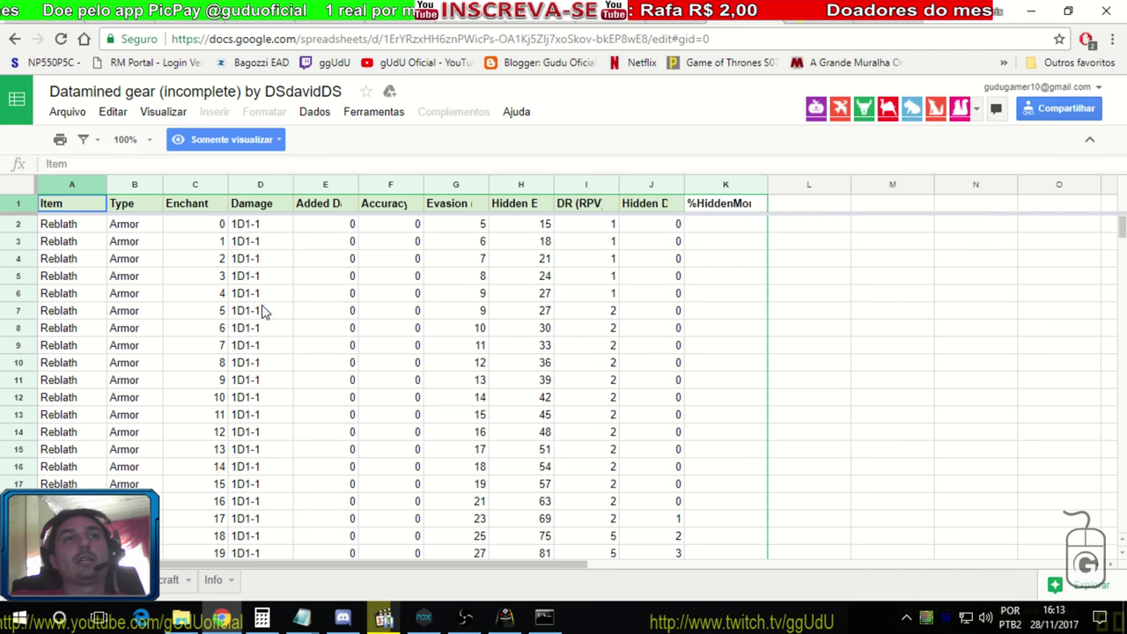
scroll(407, 242, "down", 10)
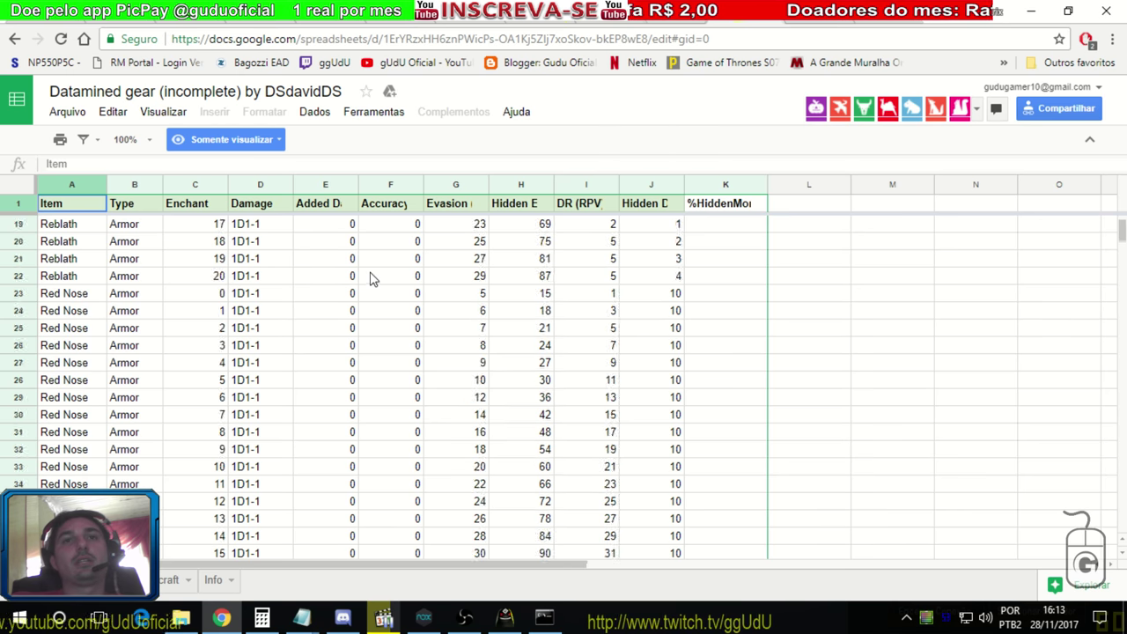
- Close the Black Desert game and the command prompt window
left_click(504, 618)
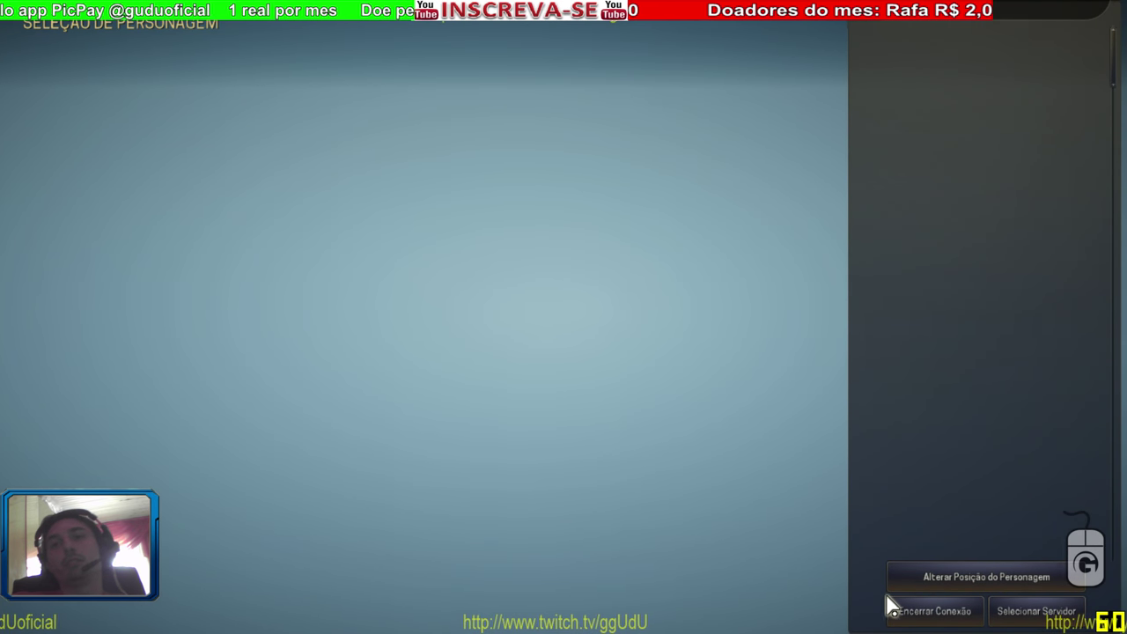
left_click(1030, 611)
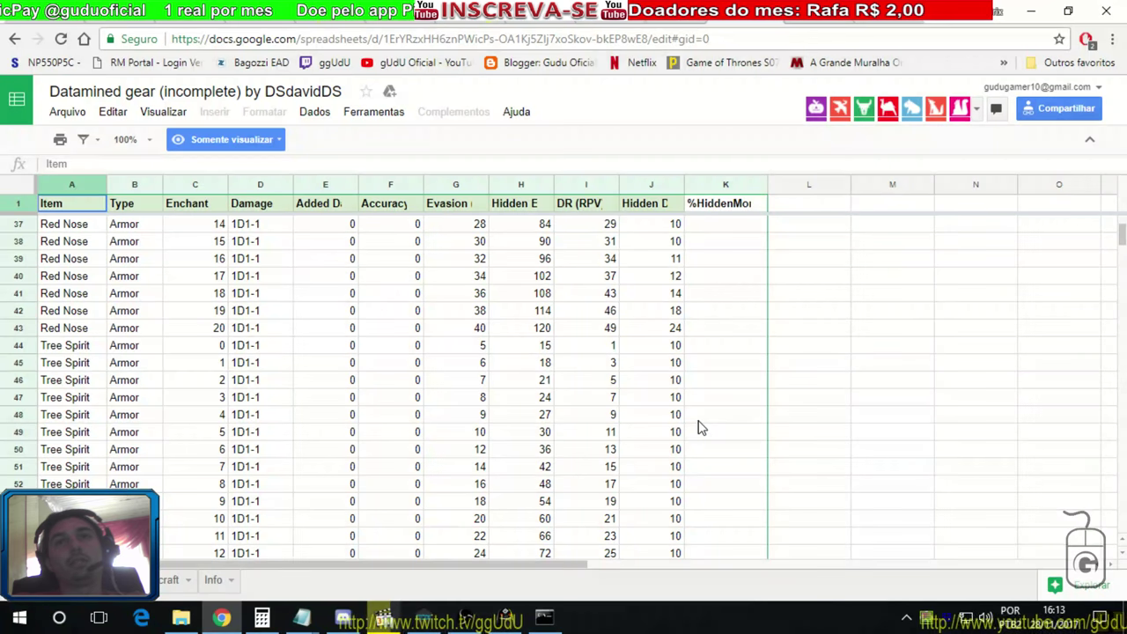
key("alt+Tab")
right_click(506, 622)
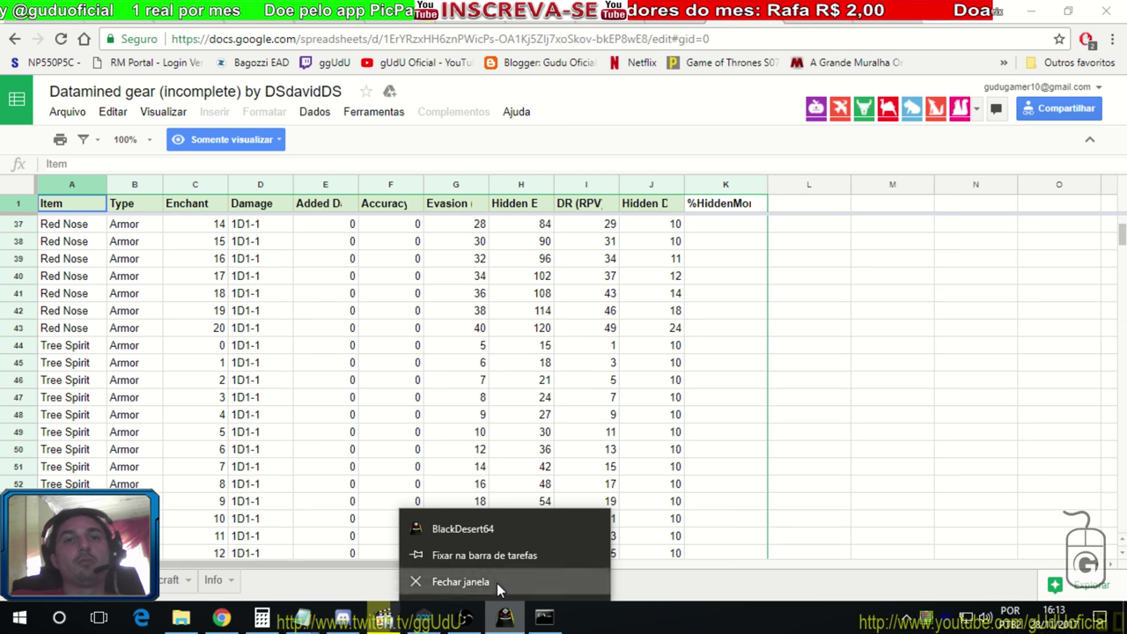
left_click(498, 588)
right_click(656, 617)
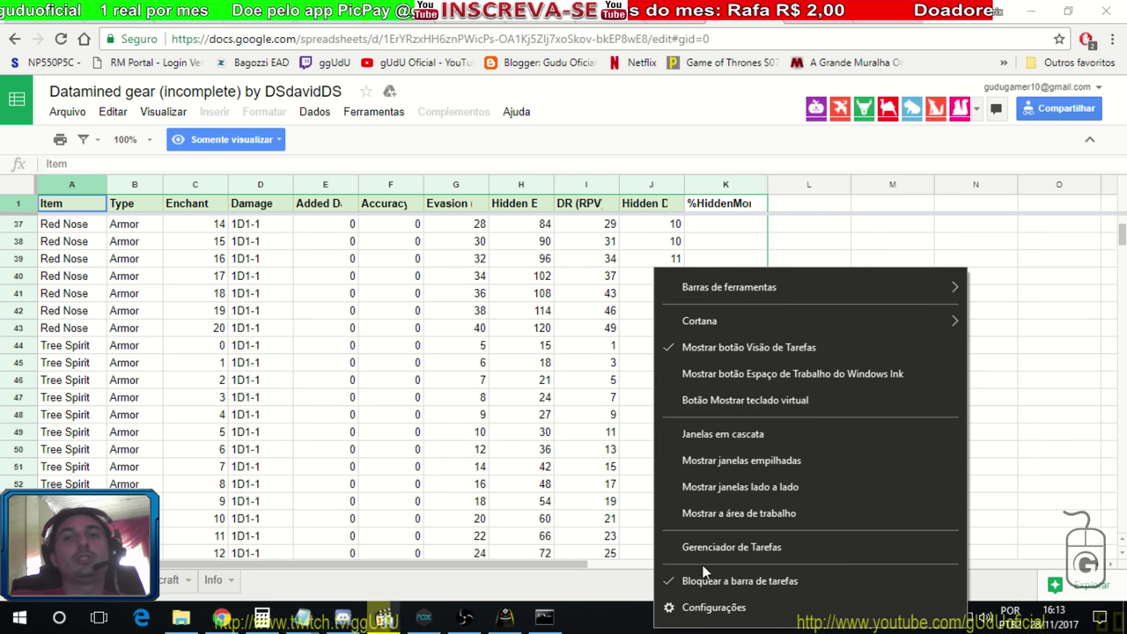
left_click(544, 616)
left_click(879, 98)
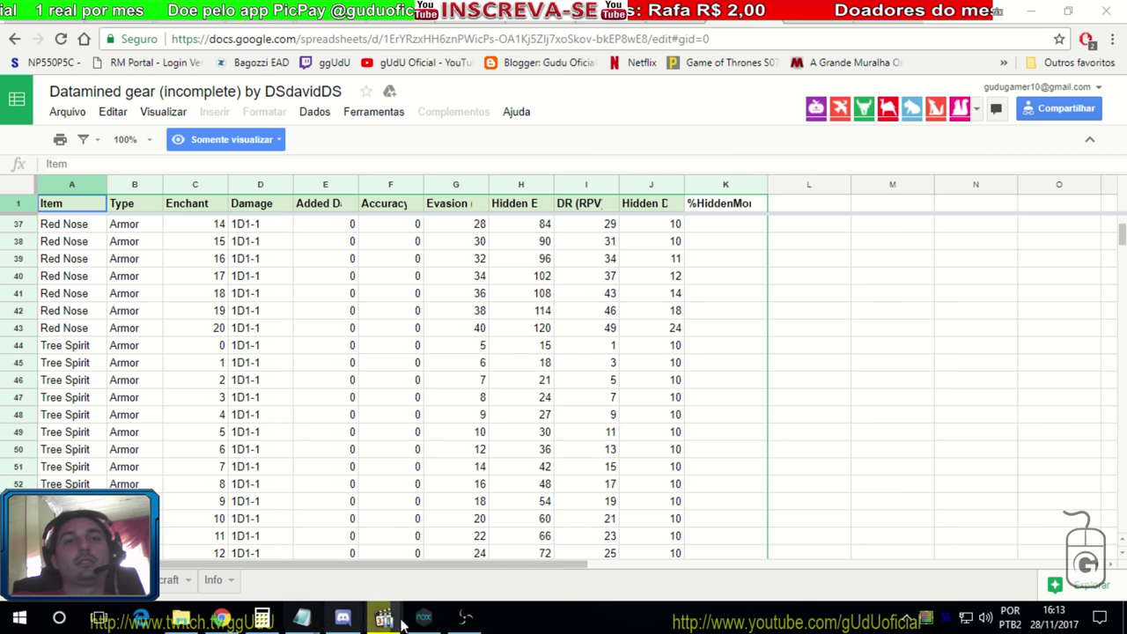
- Check the running applications in Task Manager and close it
mouse_move(464, 621)
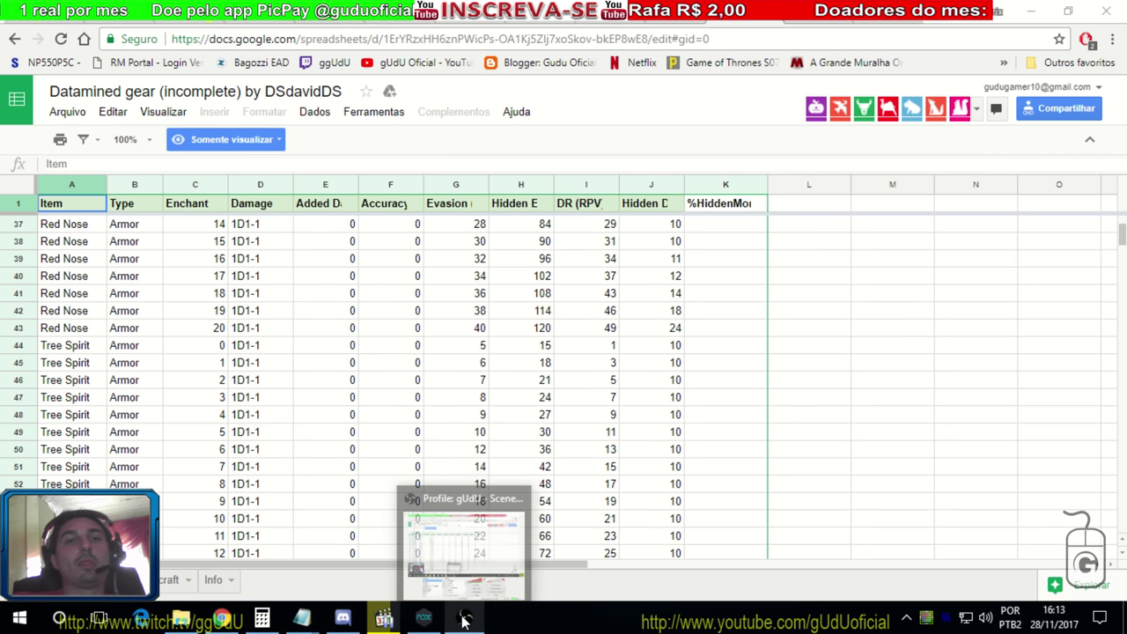
right_click(592, 623)
left_click(667, 533)
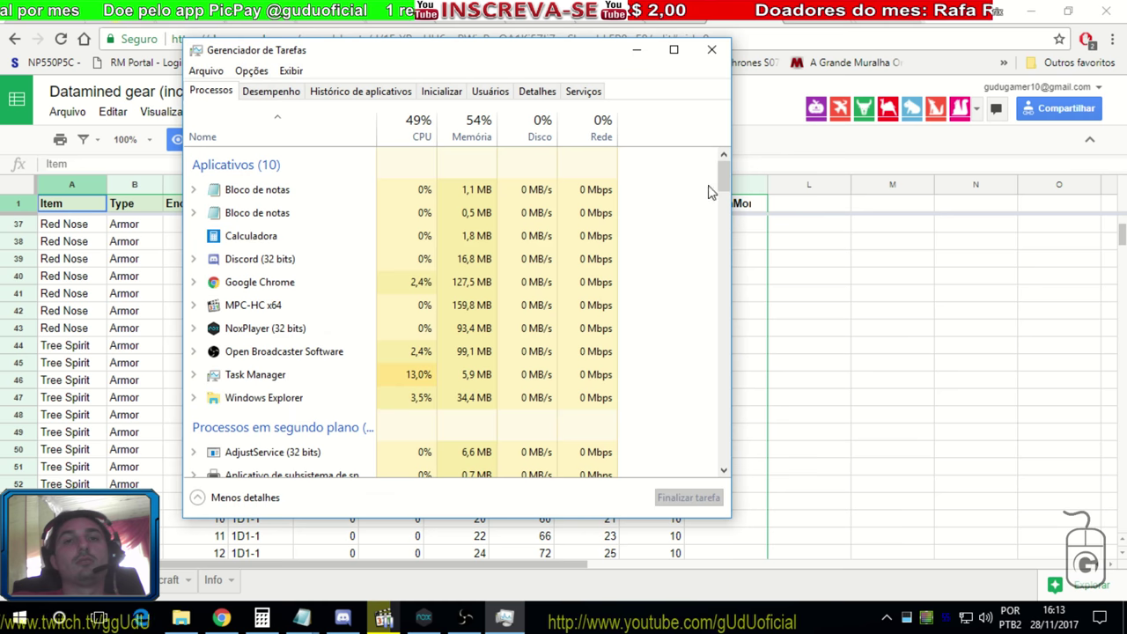
left_click(712, 50)
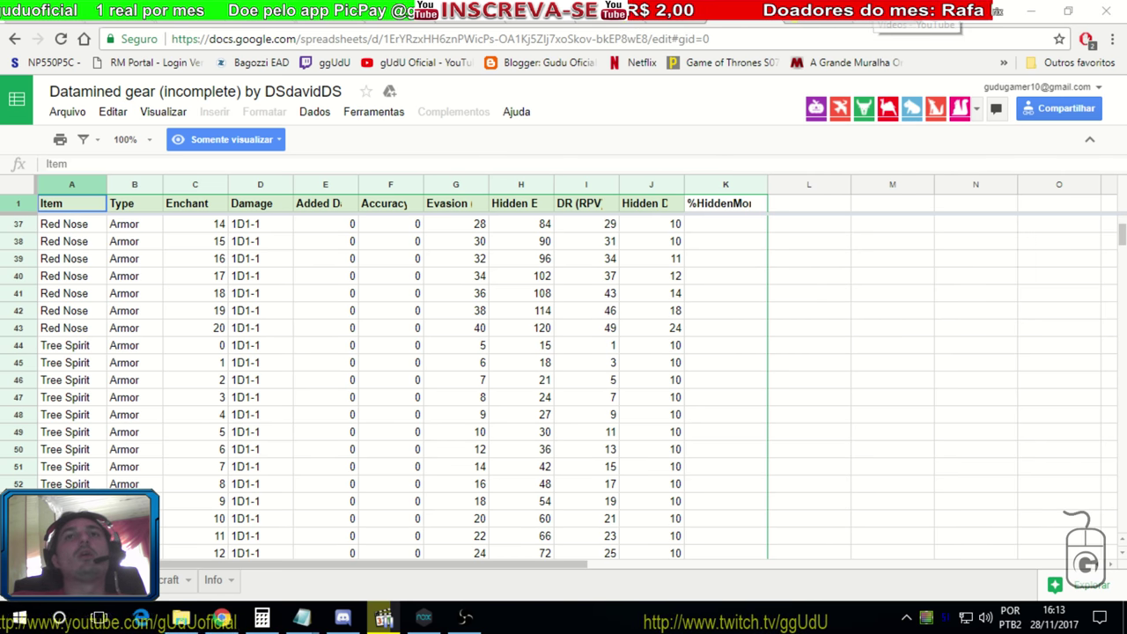
- Revisit the channel's video search results, then show the Full TET + TRI Acc build sheet in the gear spreadsheet
key("ctrl+Tab")
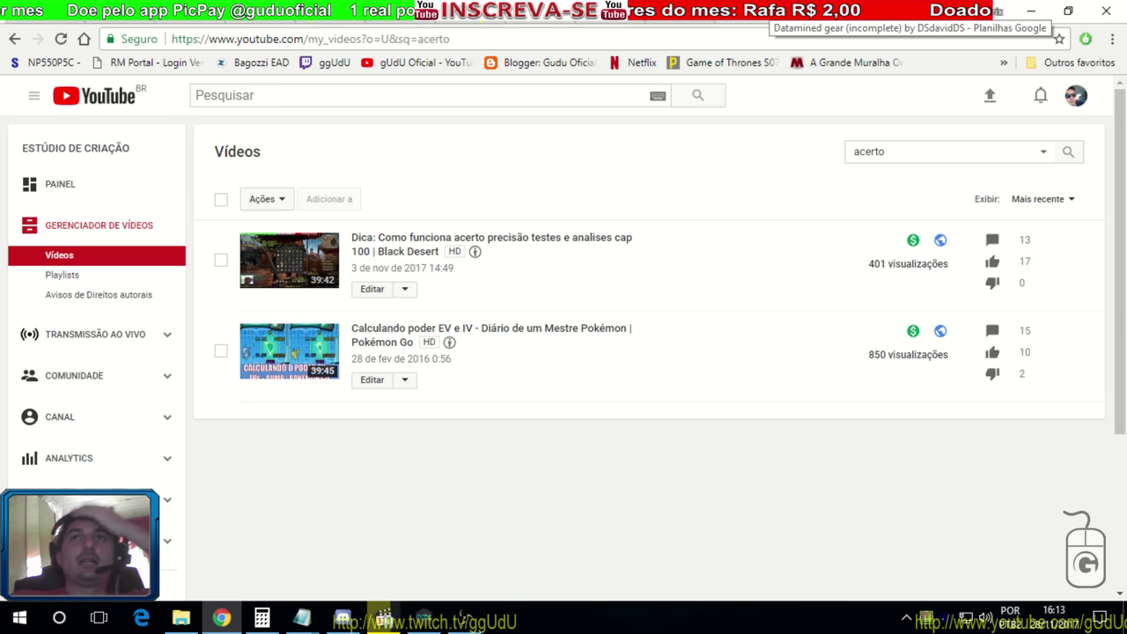
left_click(775, 10)
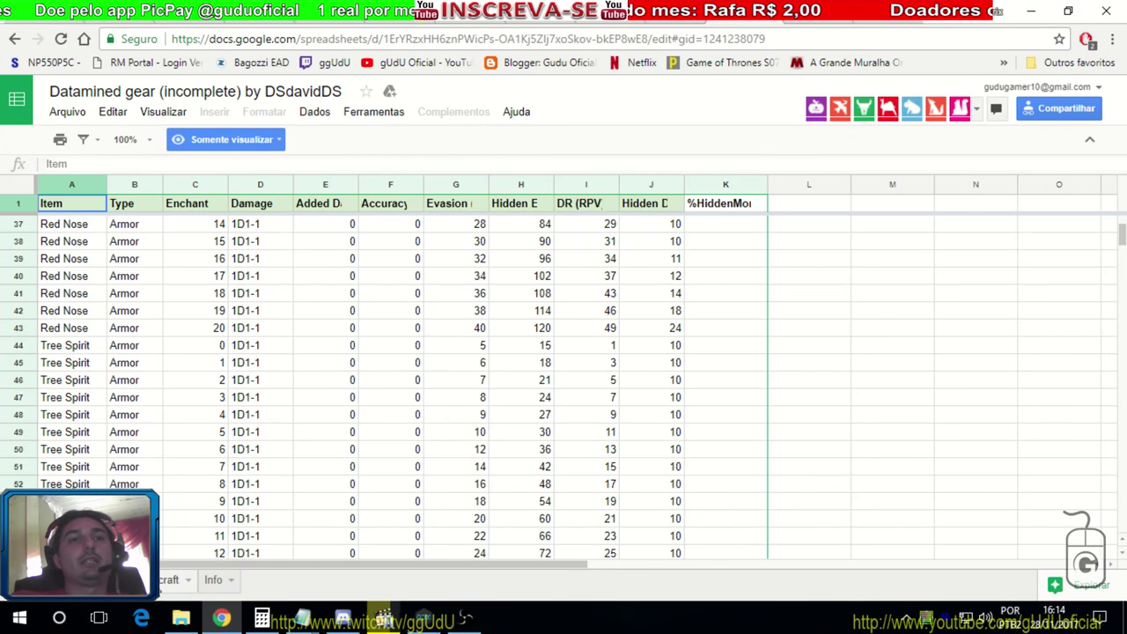
left_click(106, 579)
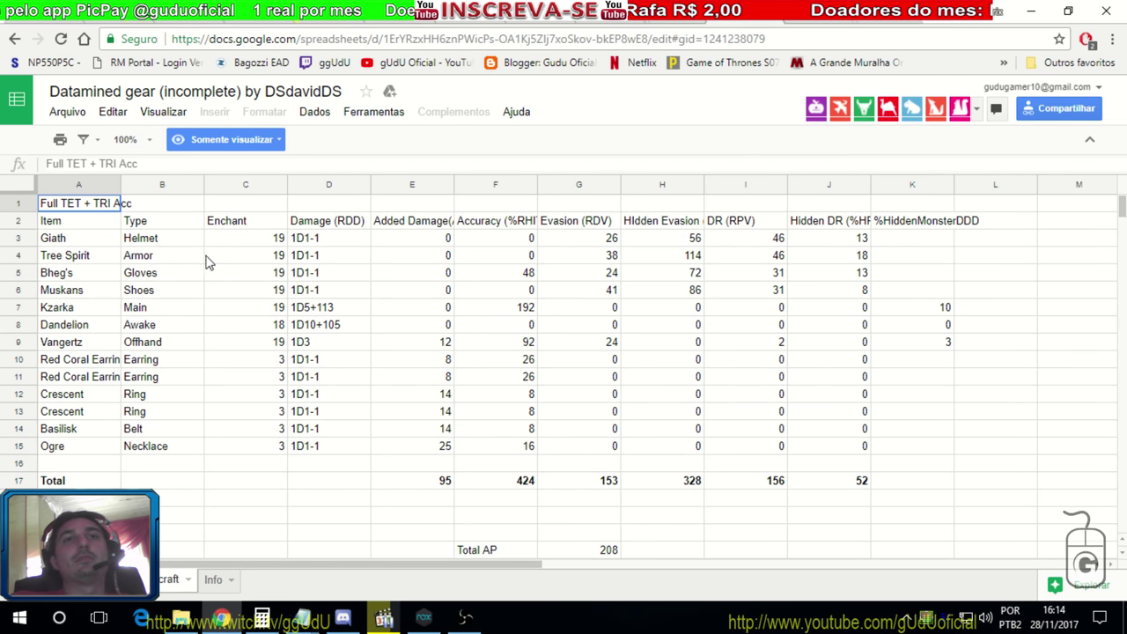
- Examine the Added Damage column and the build's armor and weapon rows, from the Giath helmet to the Vangertz offhand
left_click(407, 225)
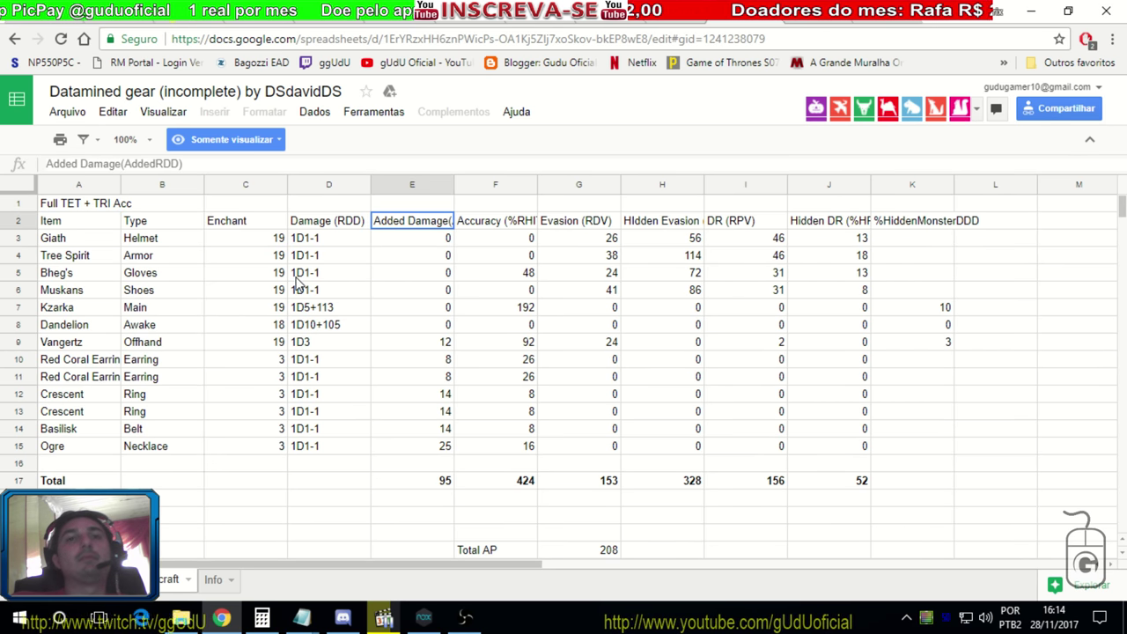
left_click(83, 256)
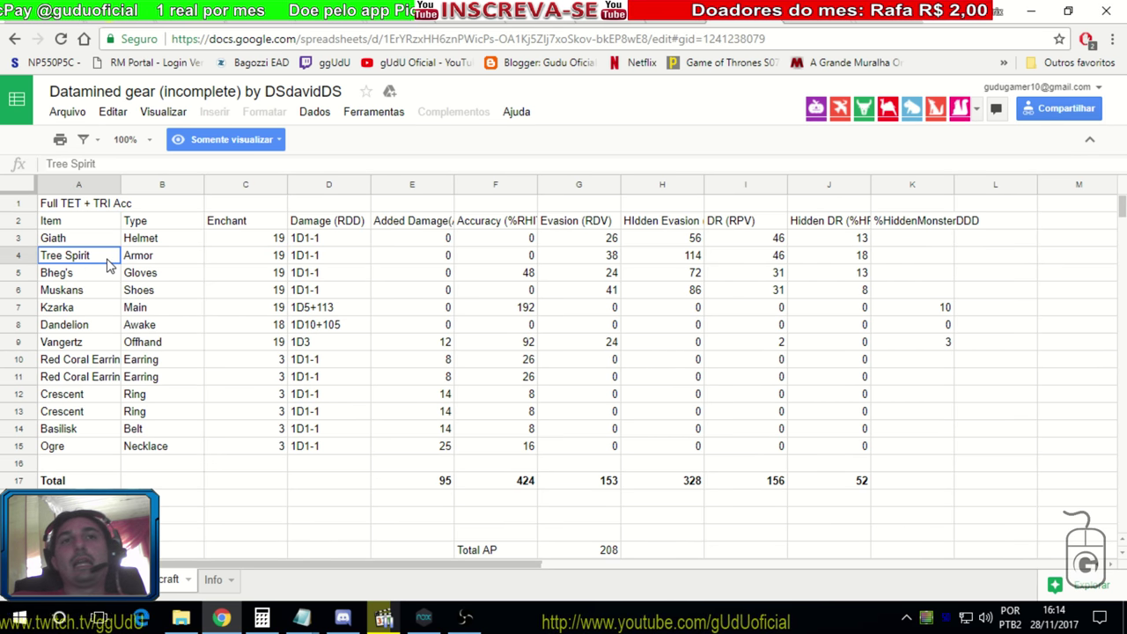
left_click(83, 242)
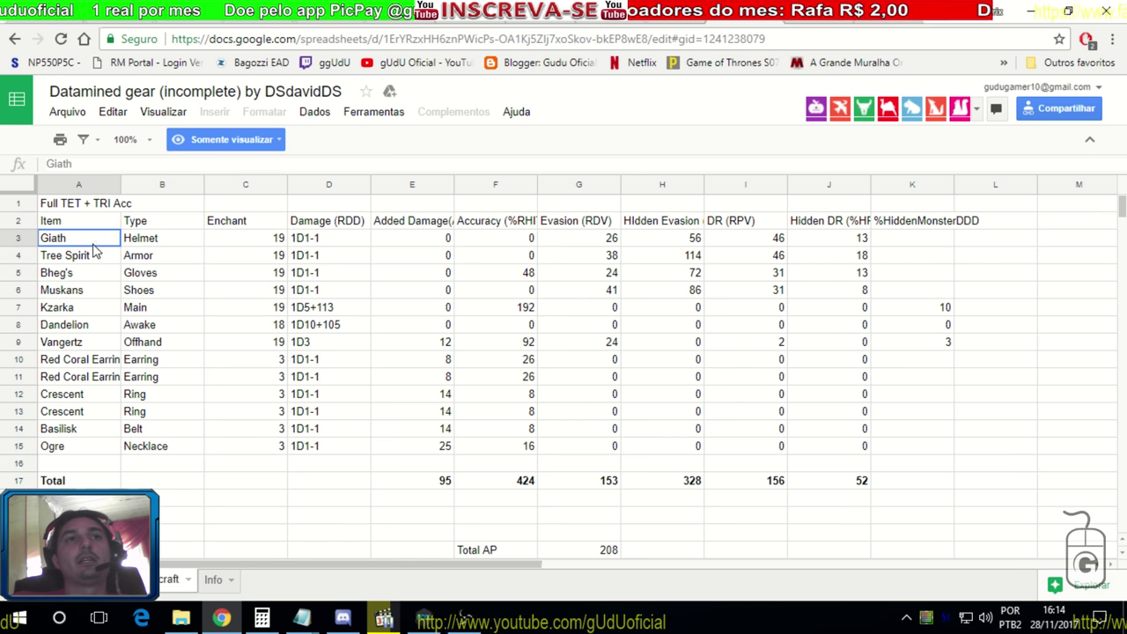
left_click_drag(92, 245, 88, 261)
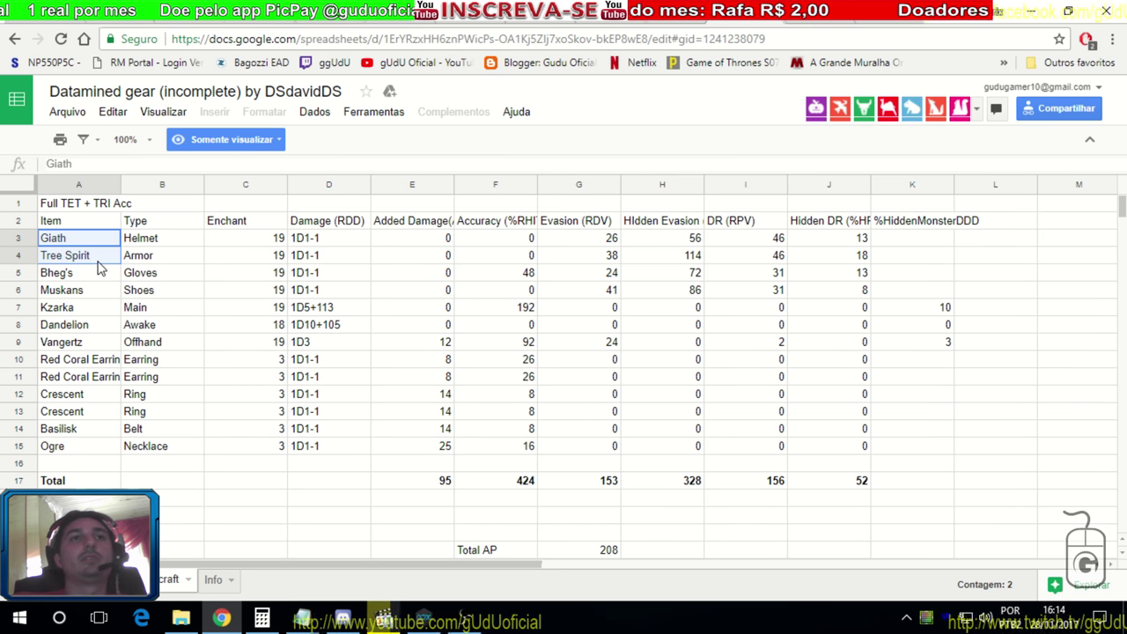
left_click(132, 256)
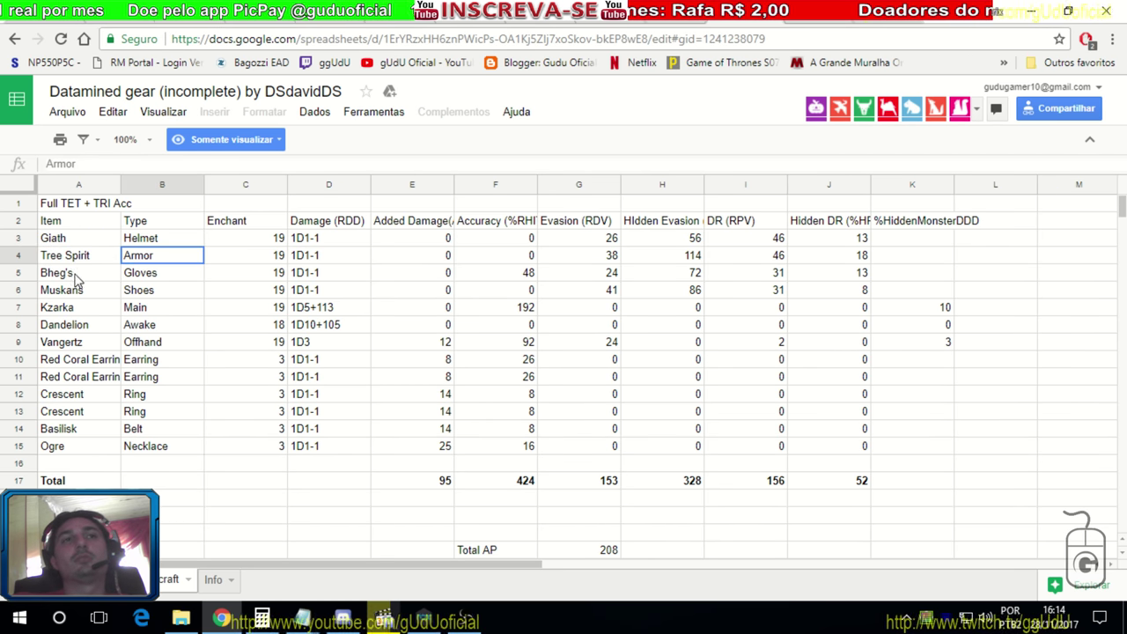
left_click(99, 279)
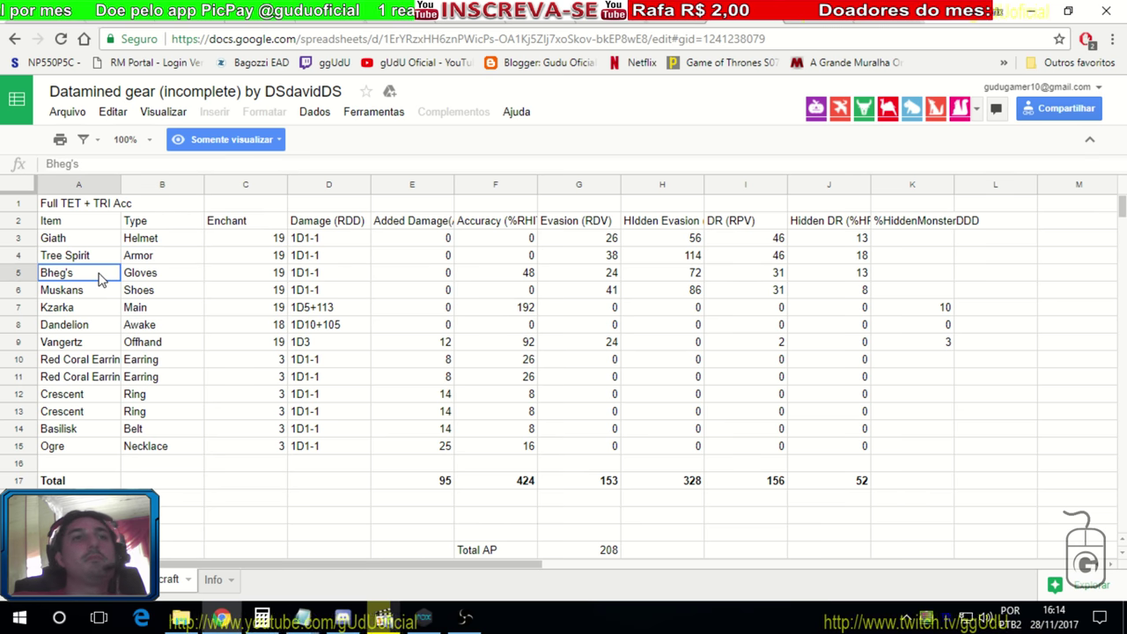
left_click(99, 290)
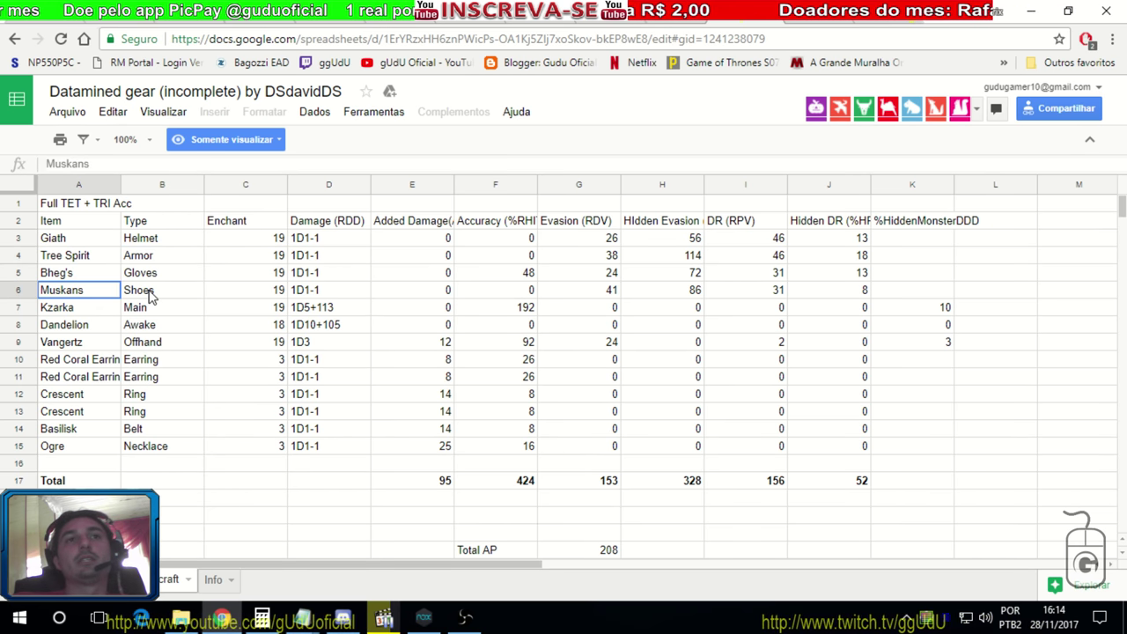
left_click(128, 310)
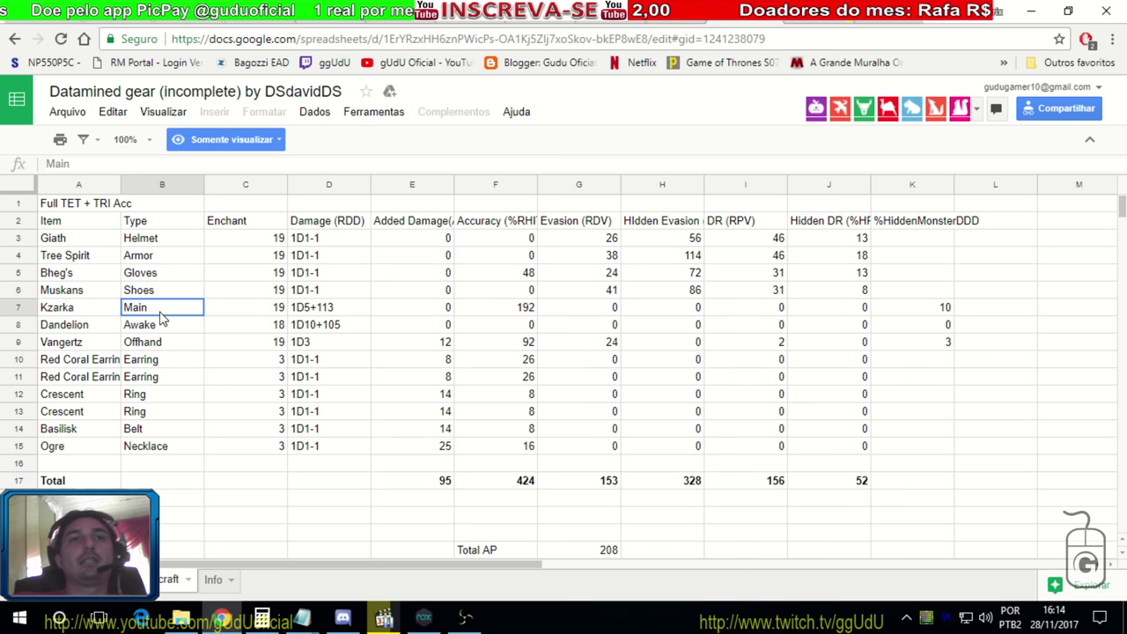
left_click(119, 325)
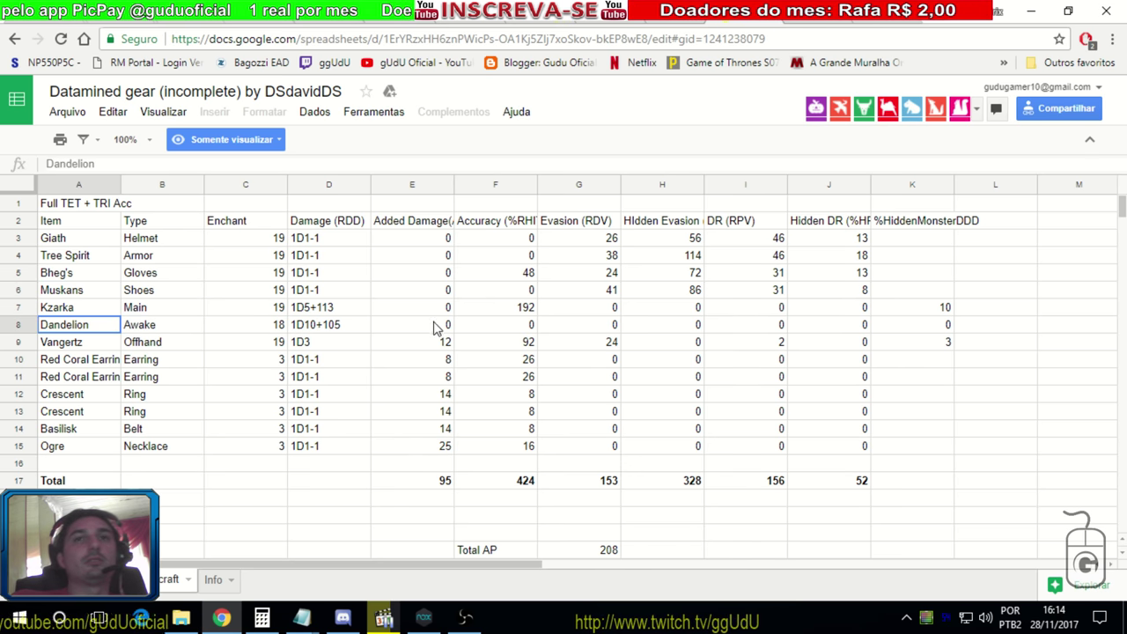
left_click(96, 349)
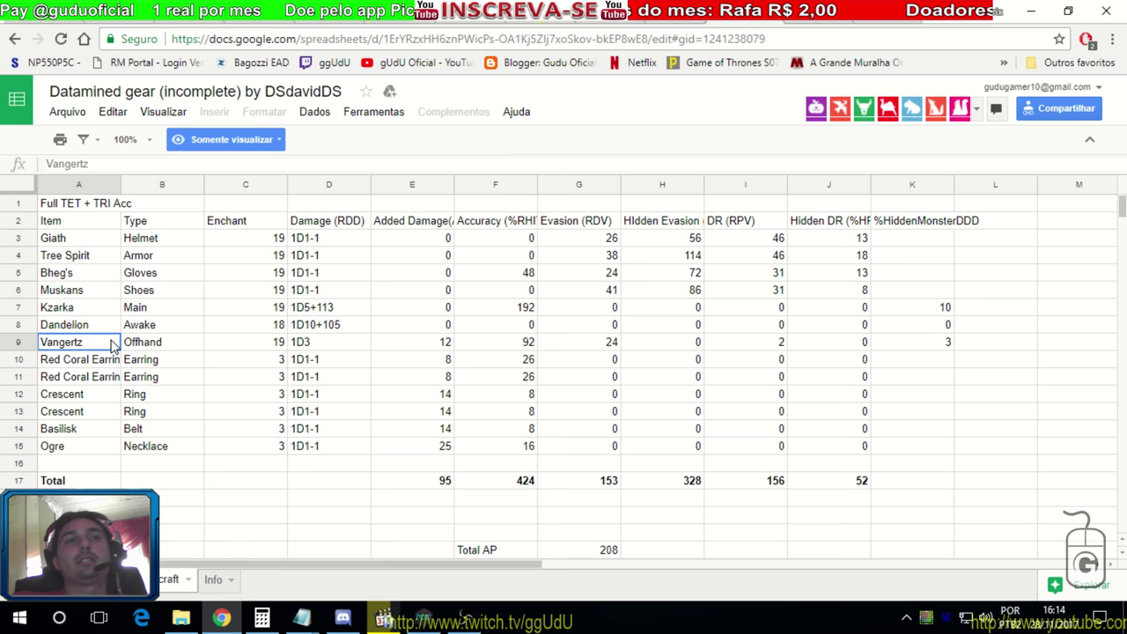
- Compare the alternative offhands listed below the build totals, including the accuracy of U Bronze and Vangertz
scroll(113, 346, "down", 5)
left_click(78, 467)
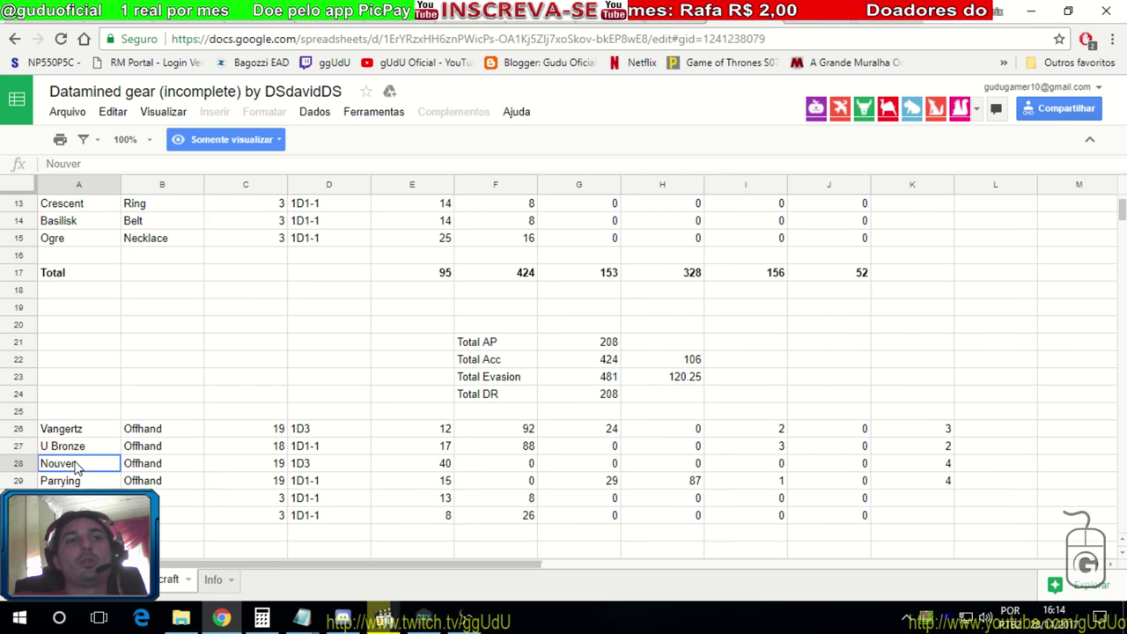
key("Down")
key("Down")
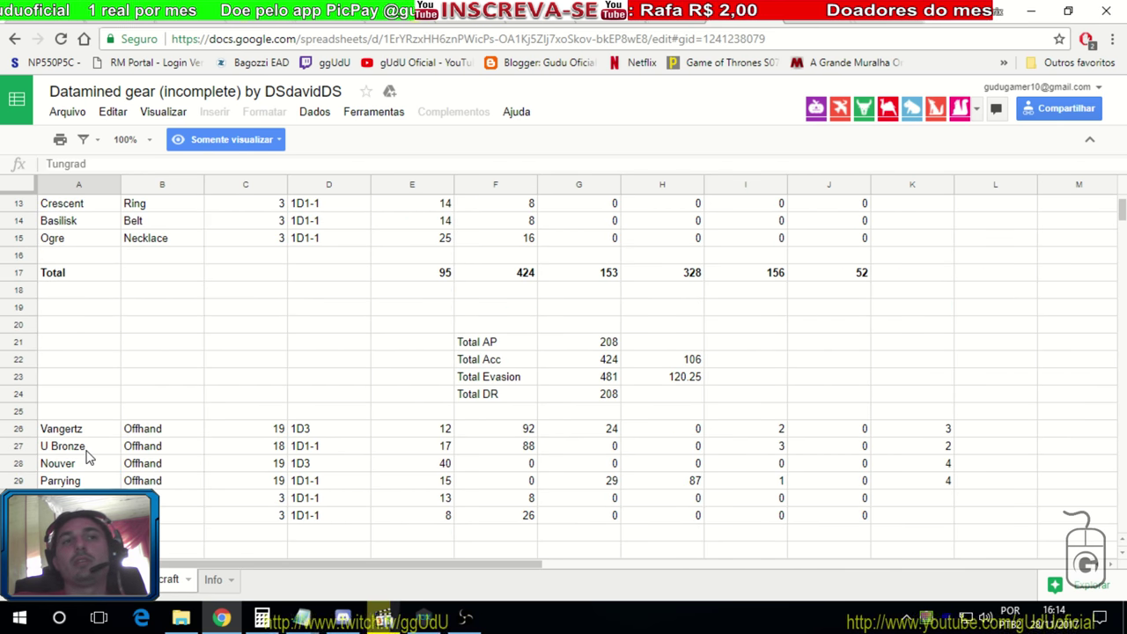
left_click(87, 451)
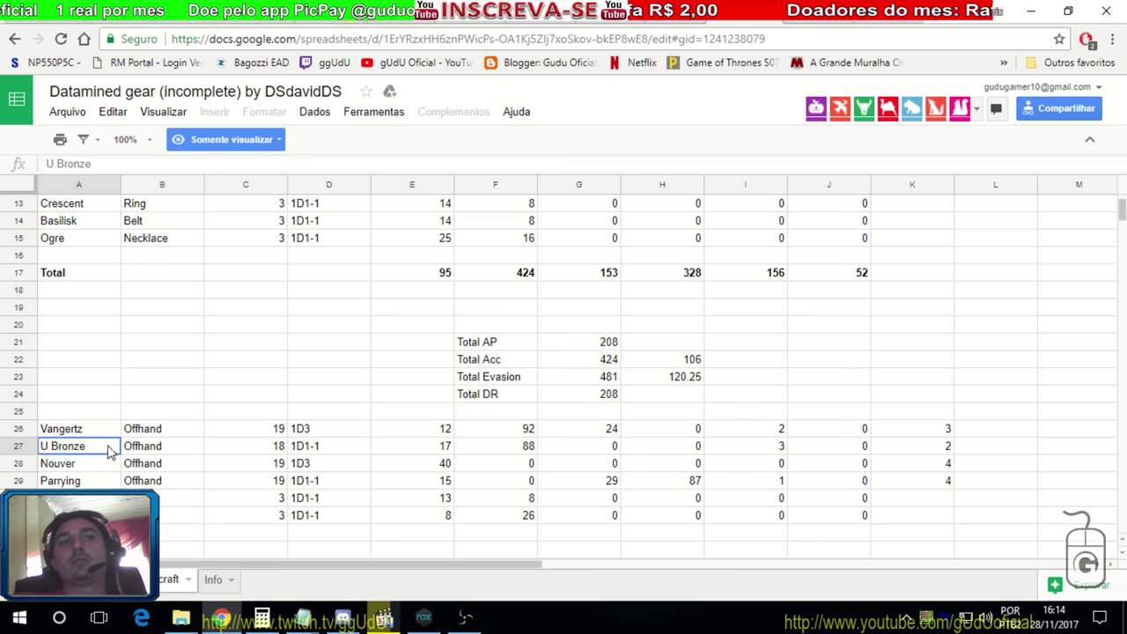
left_click(509, 451)
key("Up")
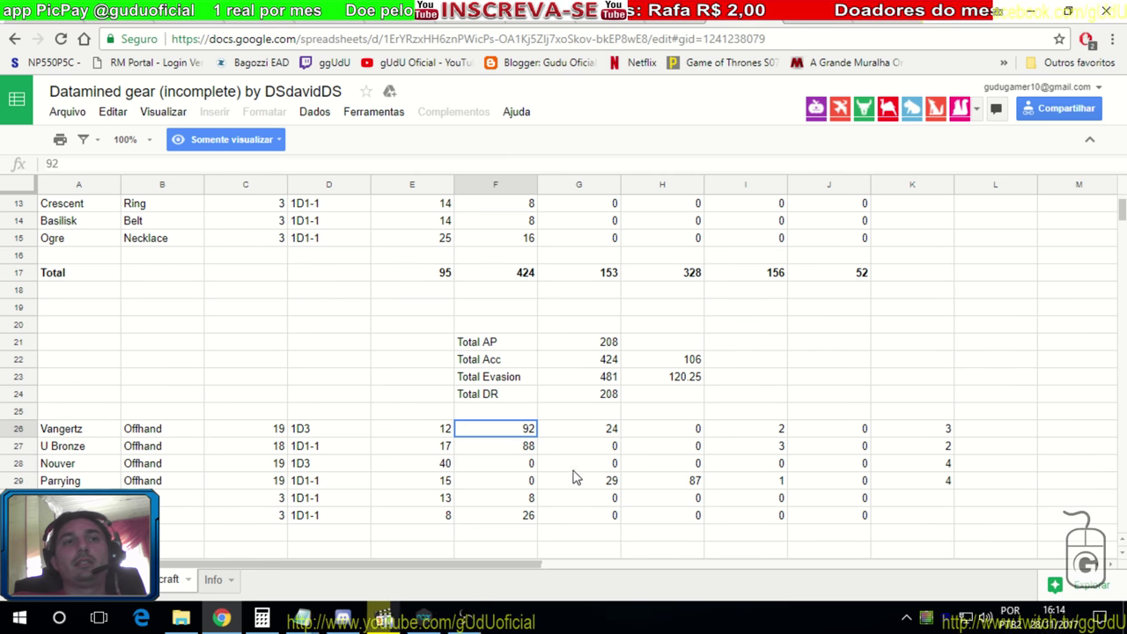
- Examine the Vangertz offhand's enchant and added damage, the Kzarka's damage entry and the Added Damage header in the build table
scroll(572, 476, "up", 1)
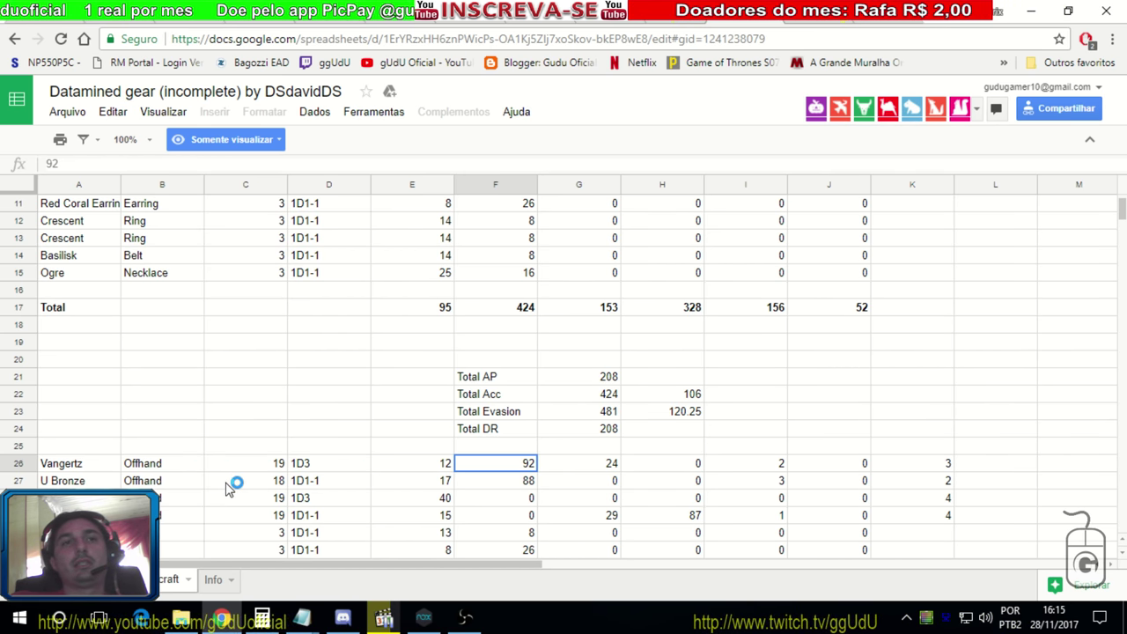
scroll(296, 470, "up", 2)
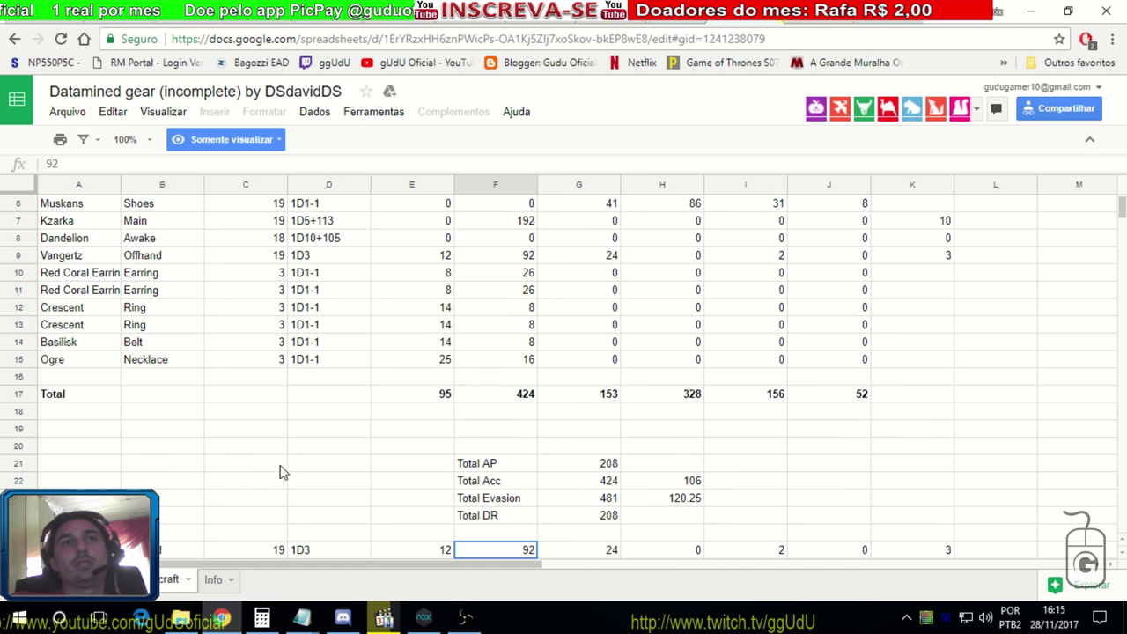
scroll(309, 306, "up", 2)
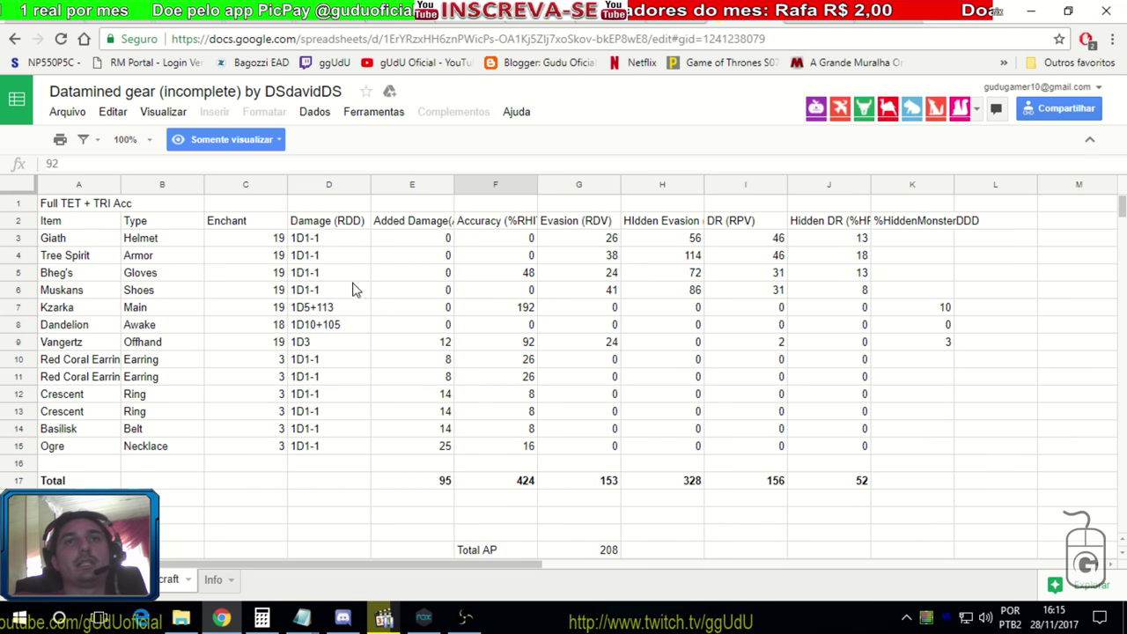
left_click(275, 345)
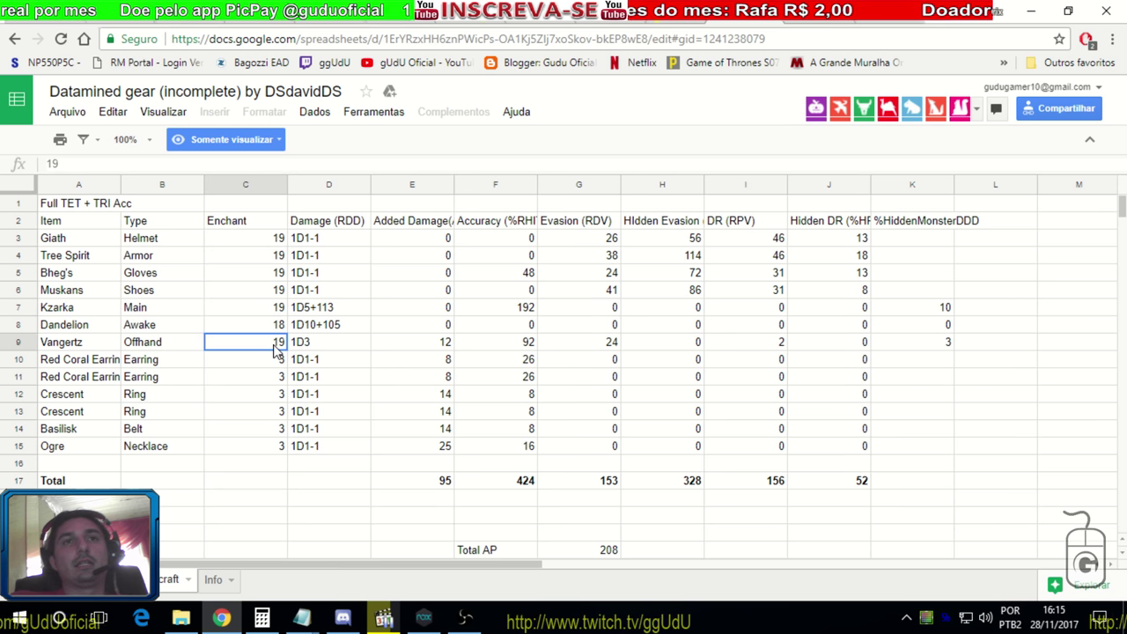
left_click(439, 345)
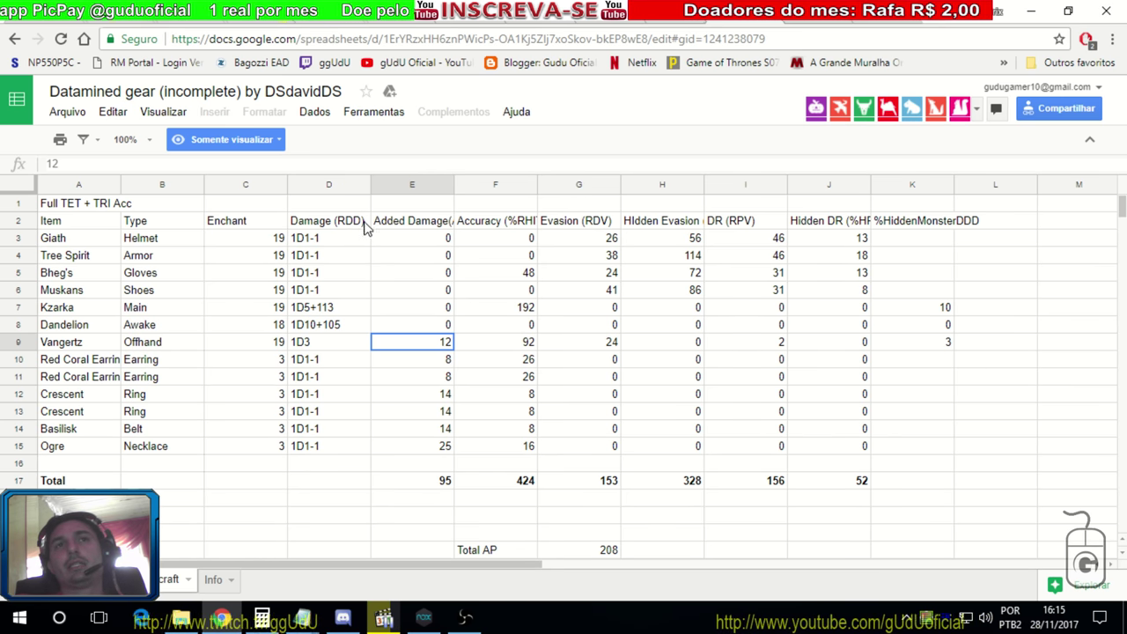
left_click(346, 312)
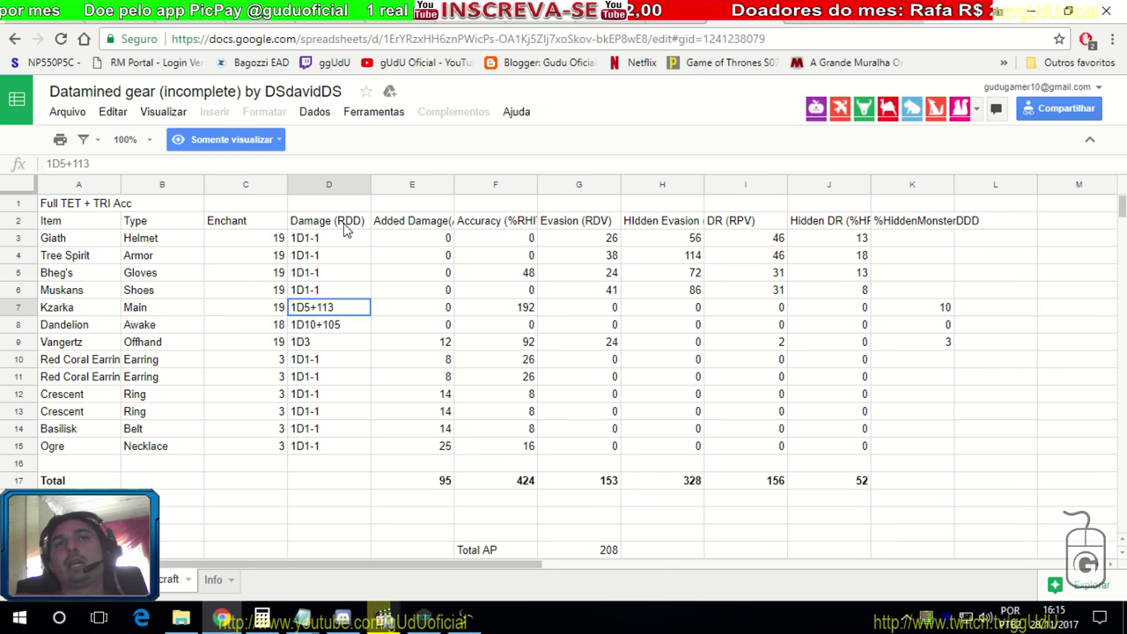
left_click(408, 227)
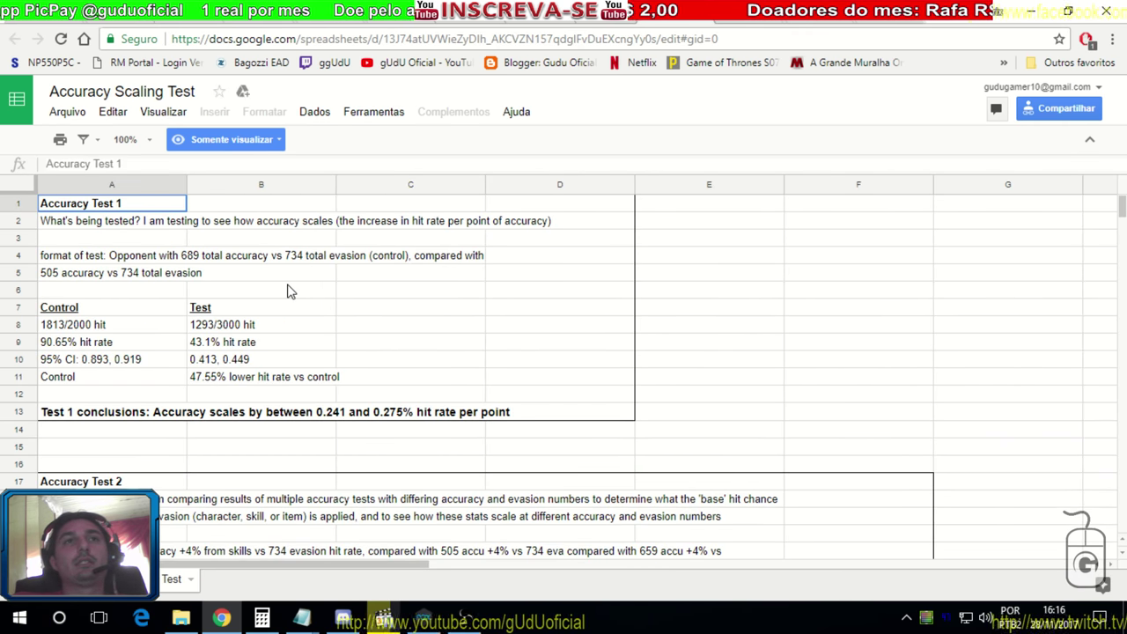
- Read the Accuracy Test 1 conclusions and the description of Accuracy Test 2 in the Accuracy Scaling Test sheet
scroll(290, 290, "down", 2)
scroll(290, 290, "down", 1)
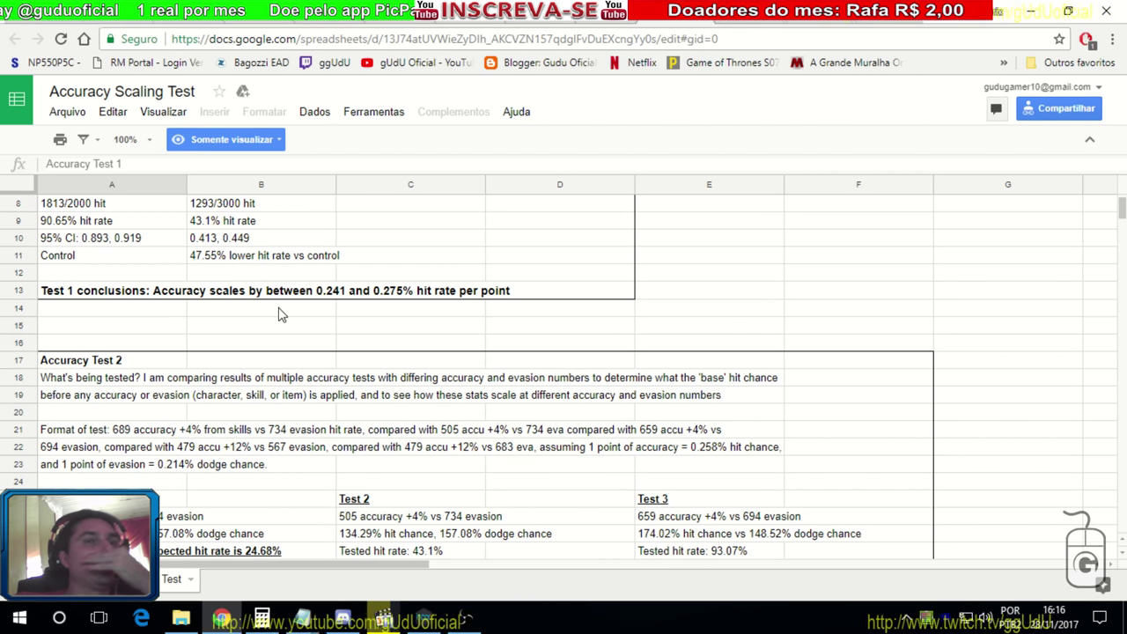
scroll(282, 315, "down", 1)
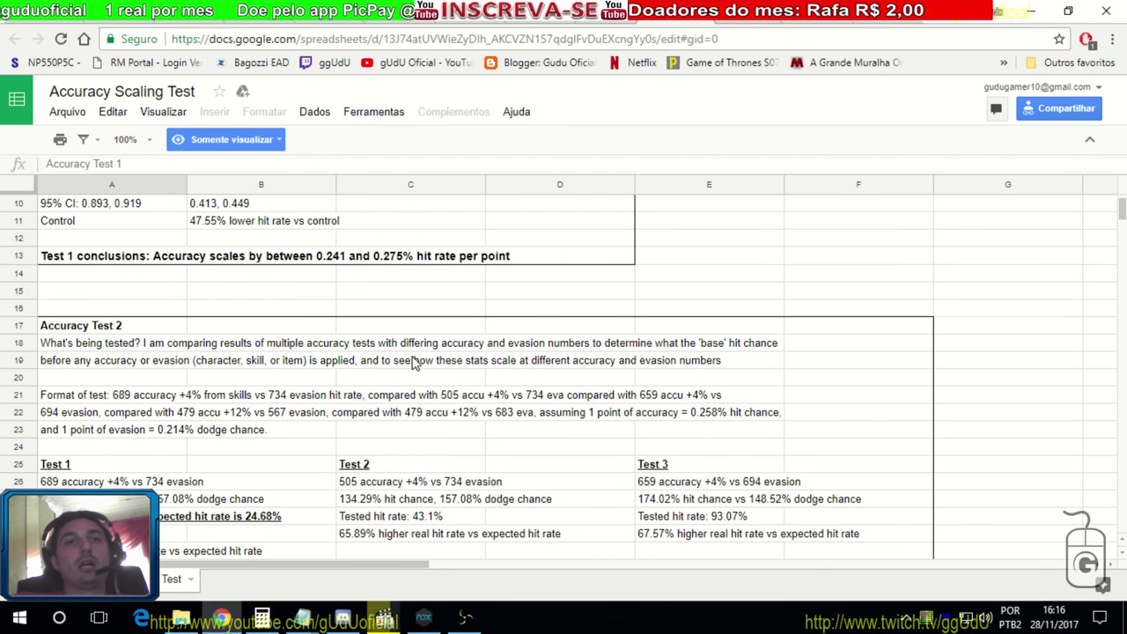
scroll(302, 397, "down", 1)
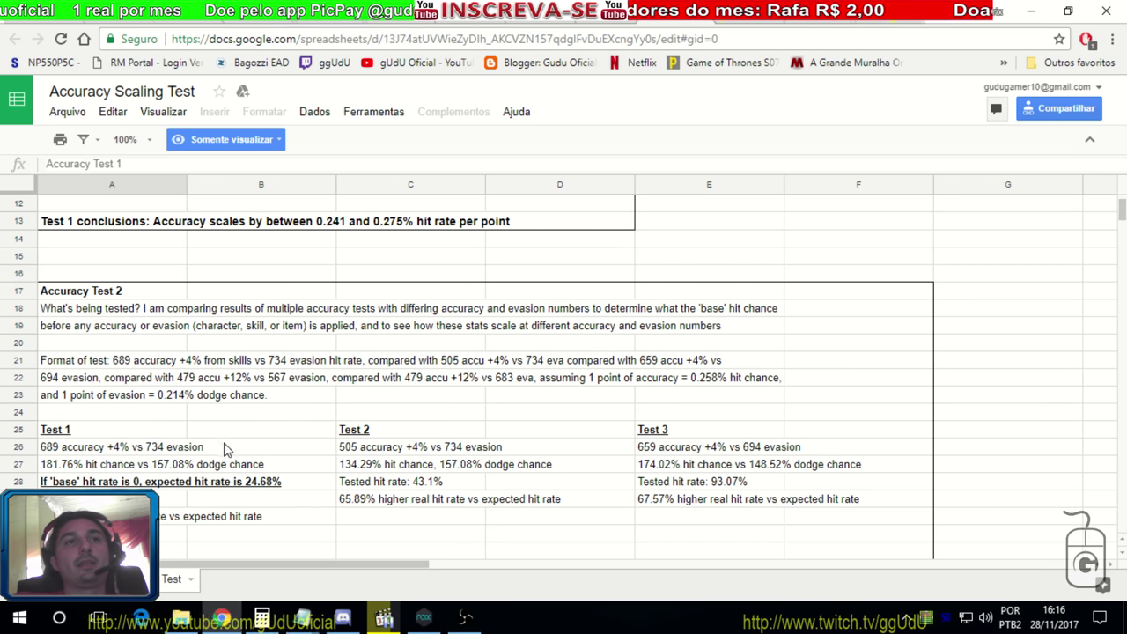
- Examine the Test 2 accuracy setup and hit rates, the remaining Accuracy Test 2 results and the hit rate equation
left_click(372, 450)
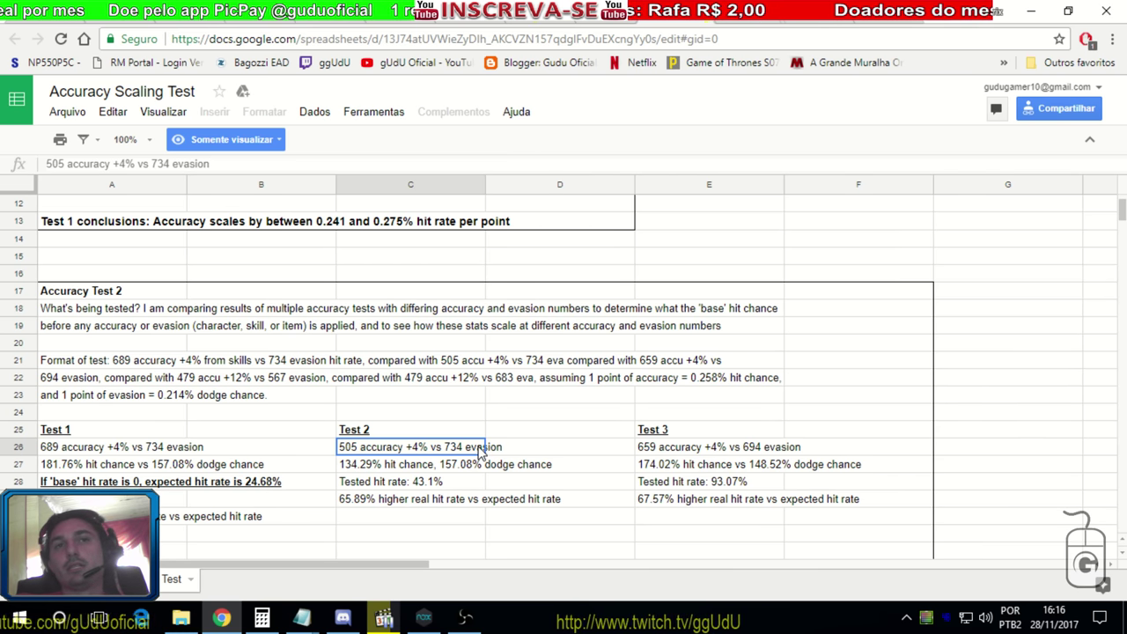
scroll(479, 452, "down", 2)
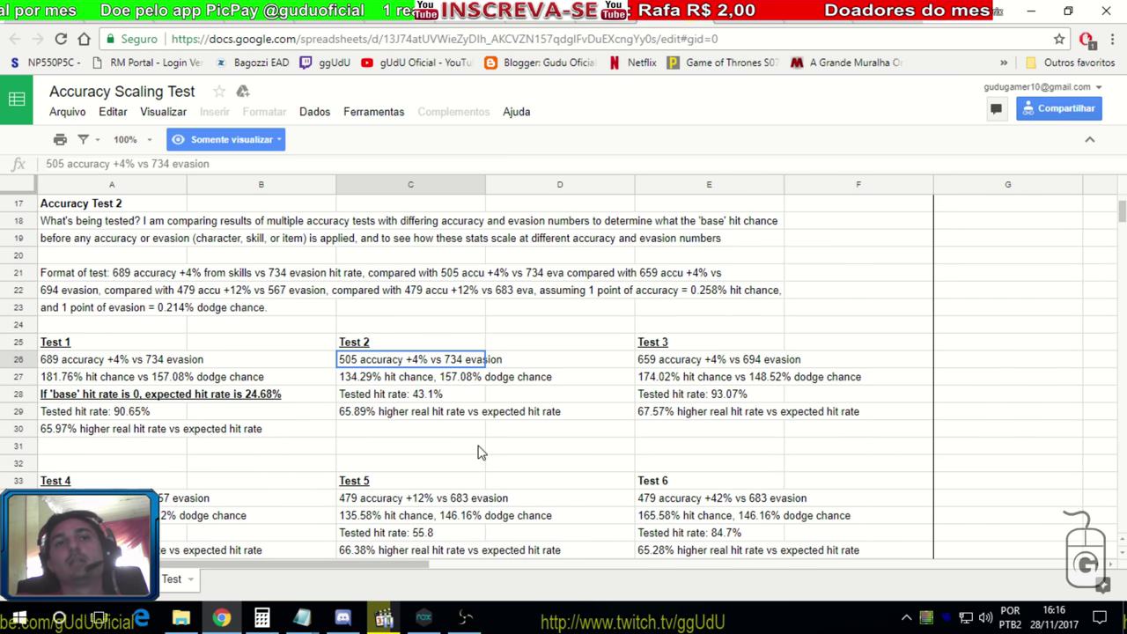
left_click(361, 413)
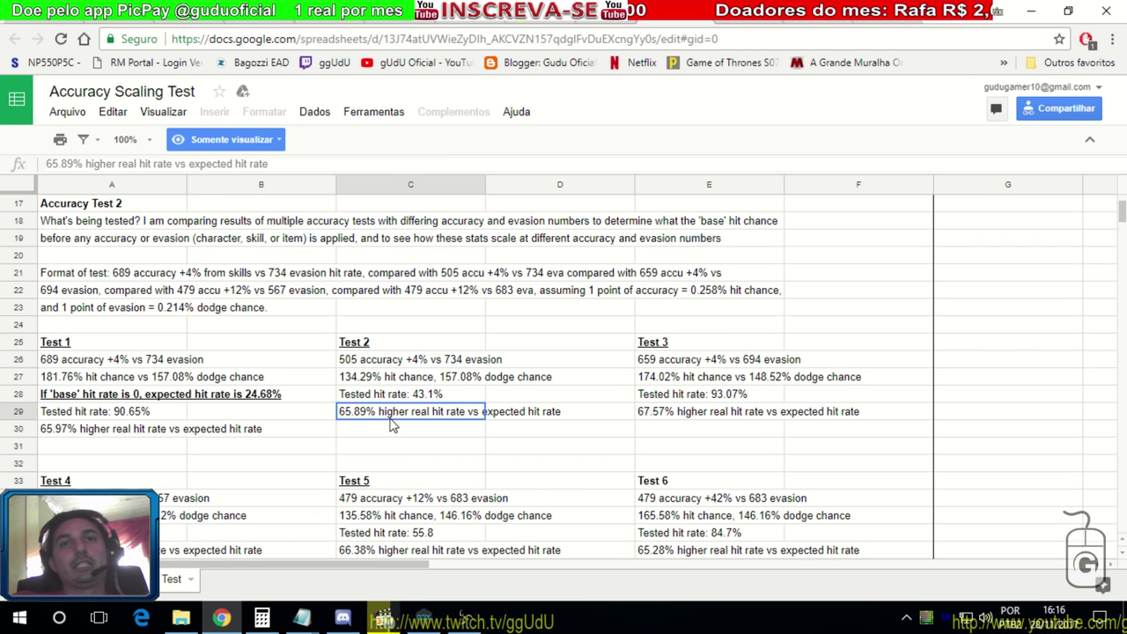
left_click(539, 414)
left_click(465, 413)
left_click(392, 394)
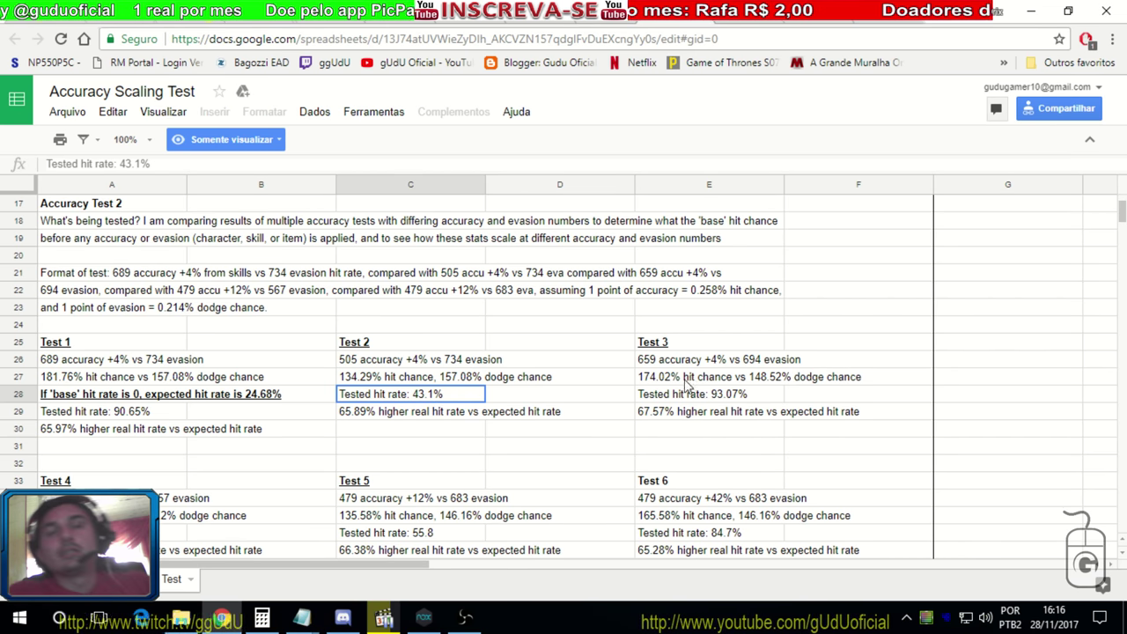
scroll(421, 403, "down", 3)
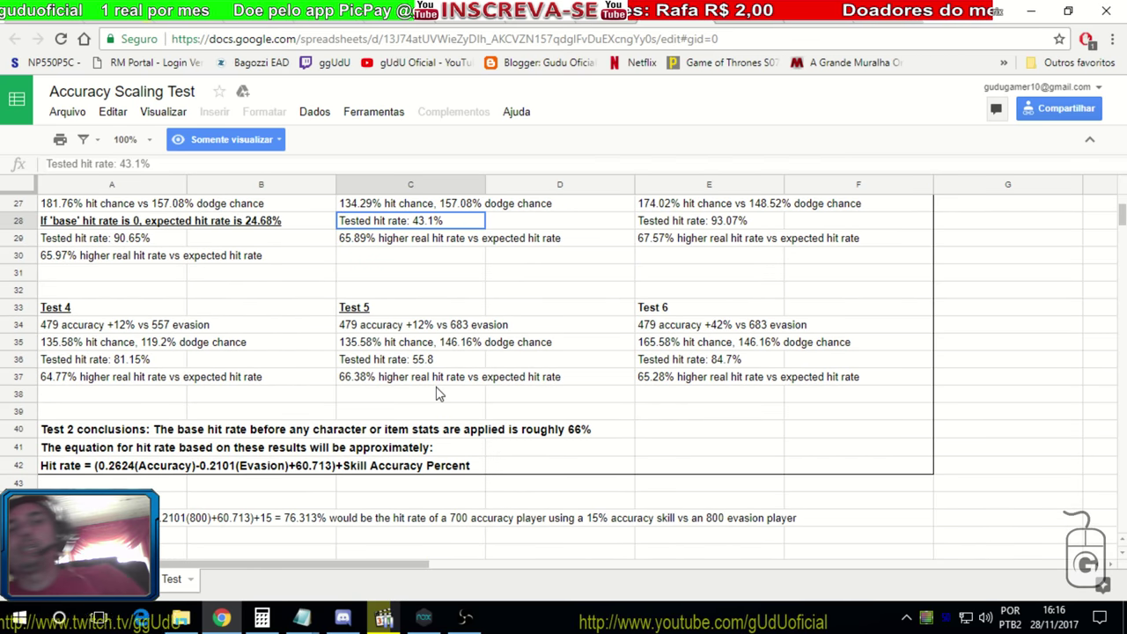
- Show the Mainhands spreadsheet and compare the All Accuracy of Kzarka at TRI and TET with Liverto at PEN
left_click(606, 21)
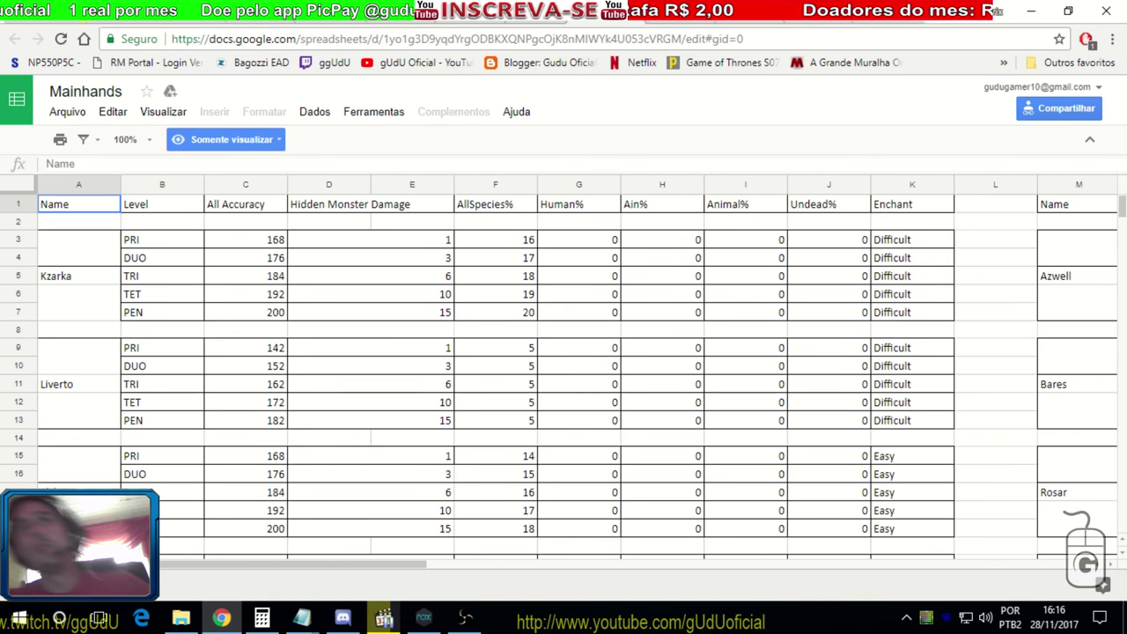
left_click(243, 296)
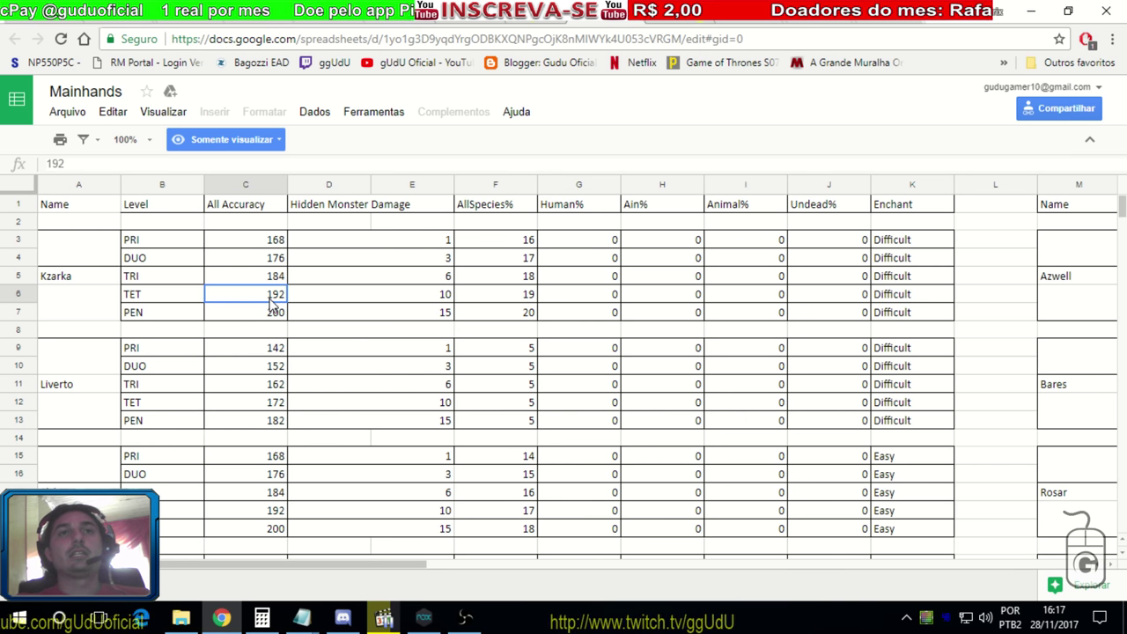
left_click(251, 280)
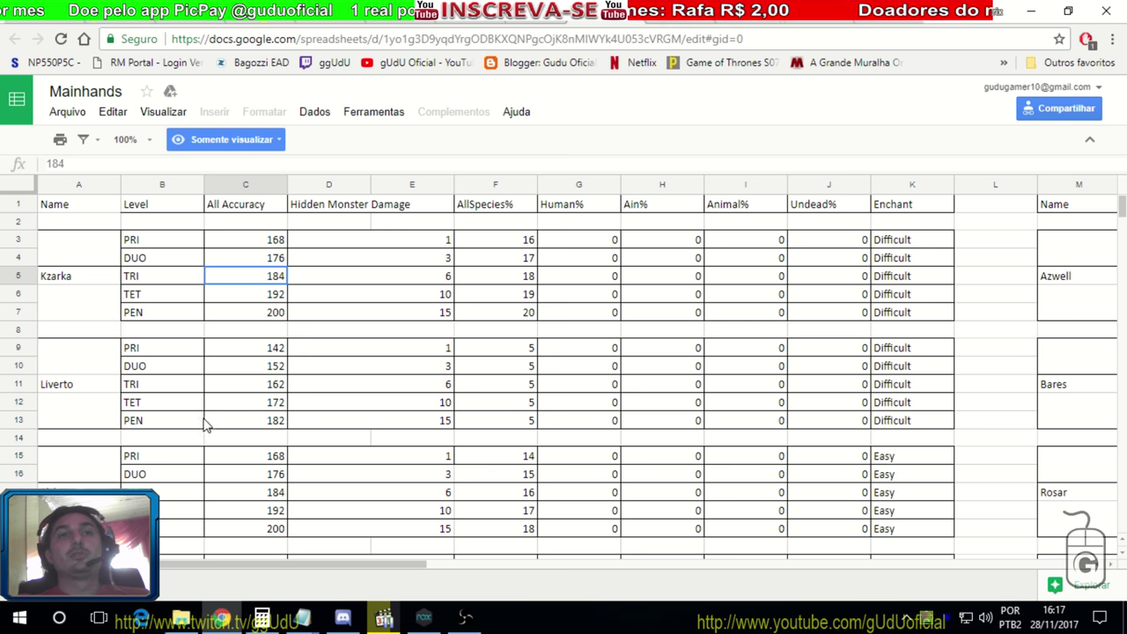
left_click(269, 425)
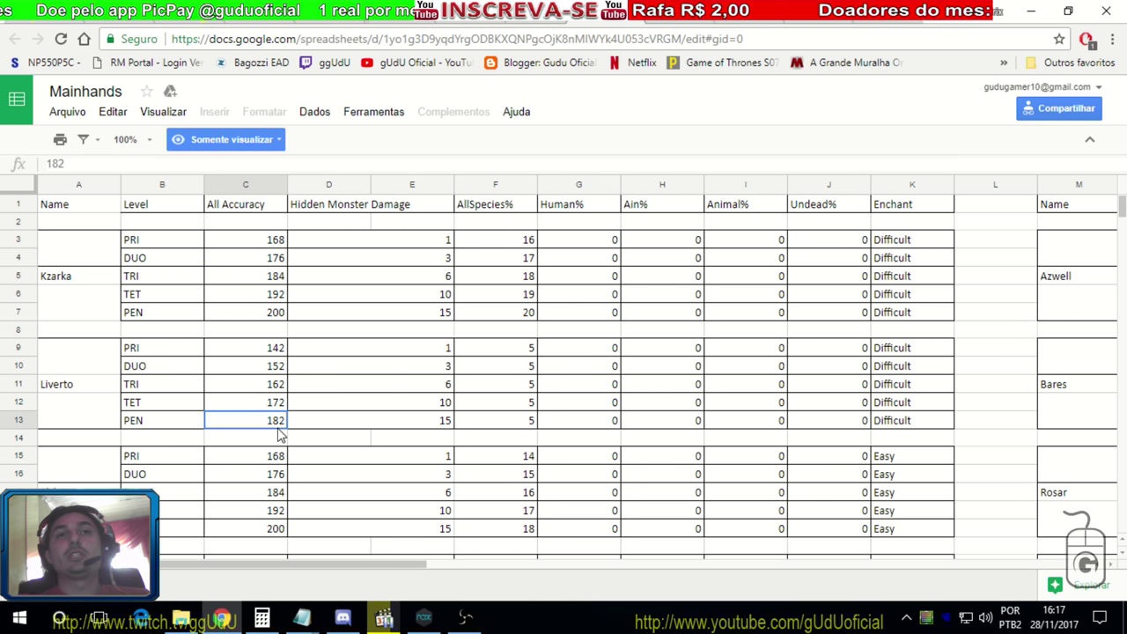
left_click(255, 278)
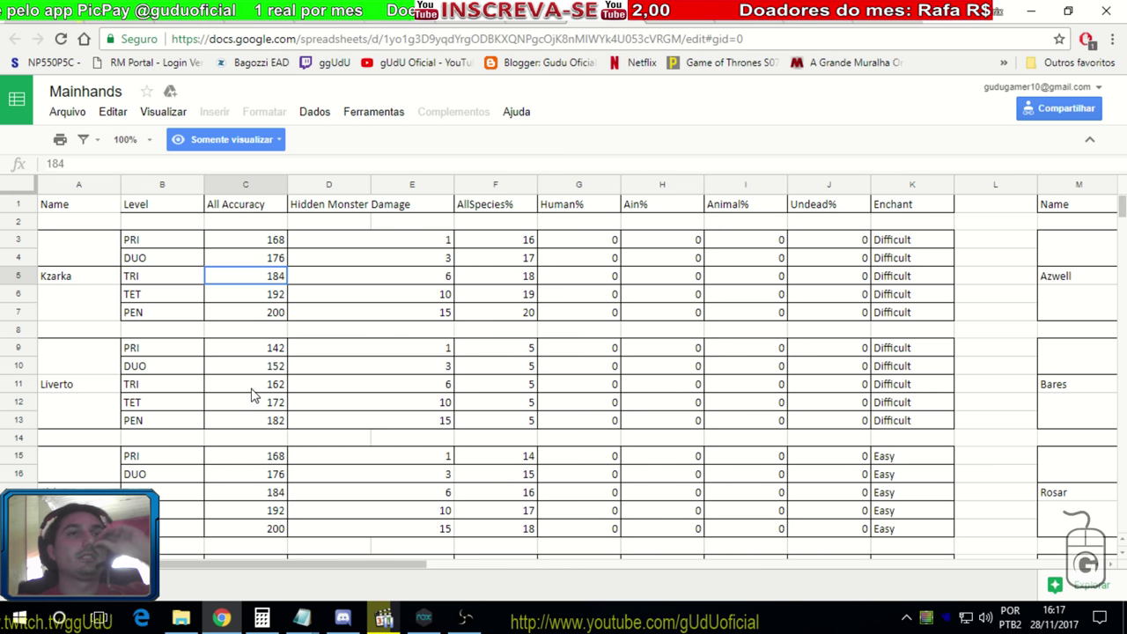
left_click(262, 424)
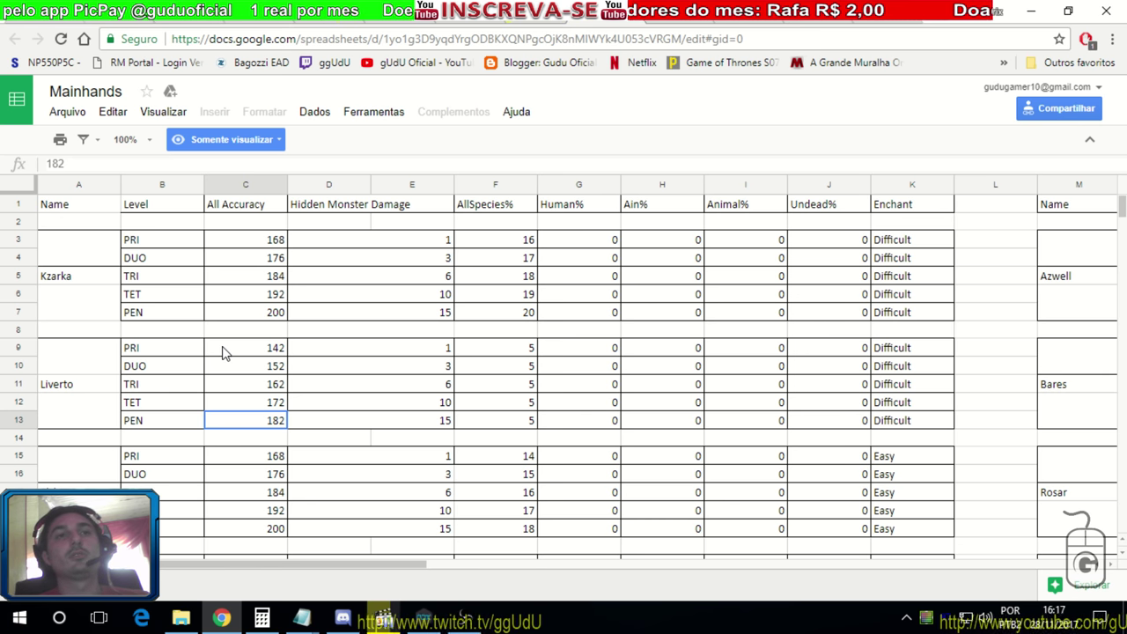
- Look through the mainhands listed below Liverto, such as Elsh, Dandelion and Ultimate Blue, and return to the first entries
scroll(222, 352, "down", 5)
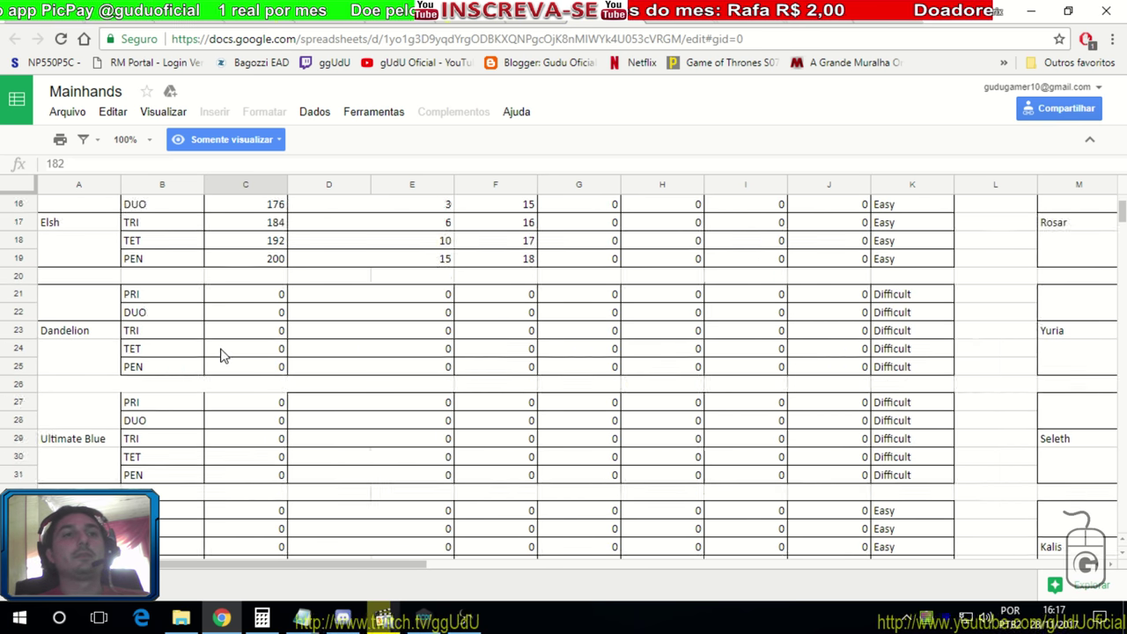
scroll(222, 354, "down", 3)
scroll(222, 354, "up", 7)
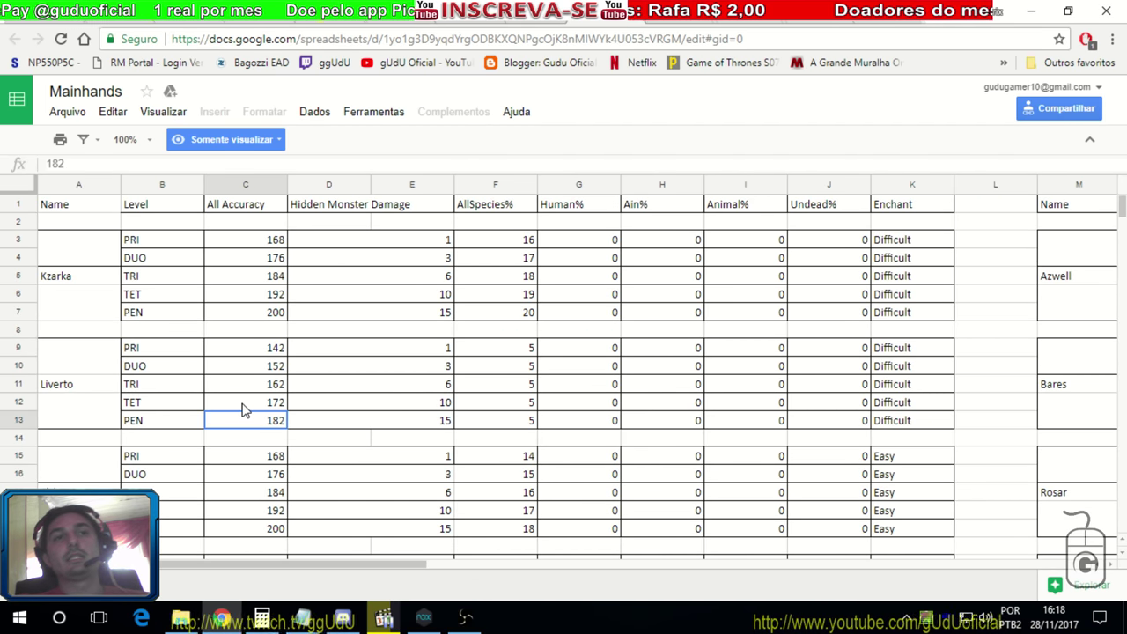
- Compare the All Accuracy of Liverto and Kzarka at the TRI level
left_click(274, 390)
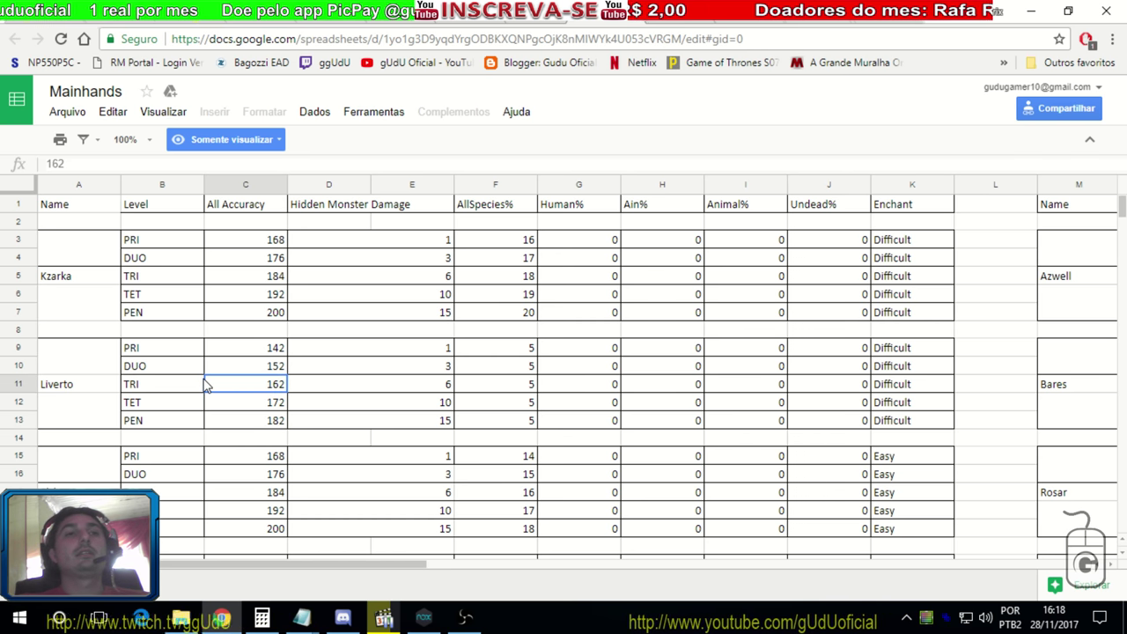
left_click(158, 386)
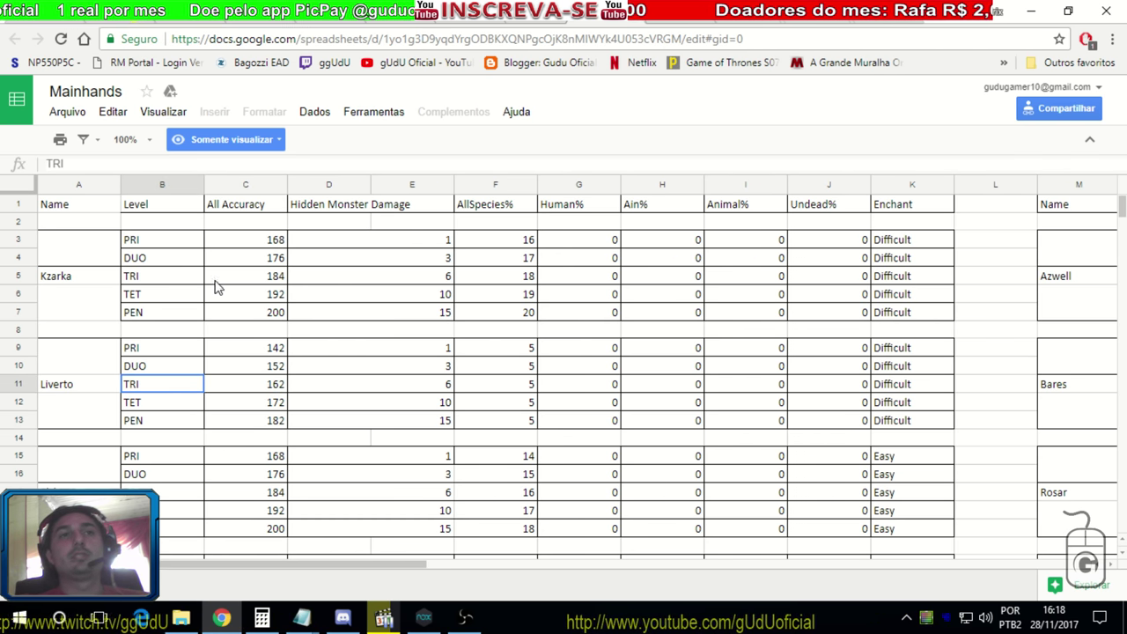
left_click(269, 280)
left_click(250, 390)
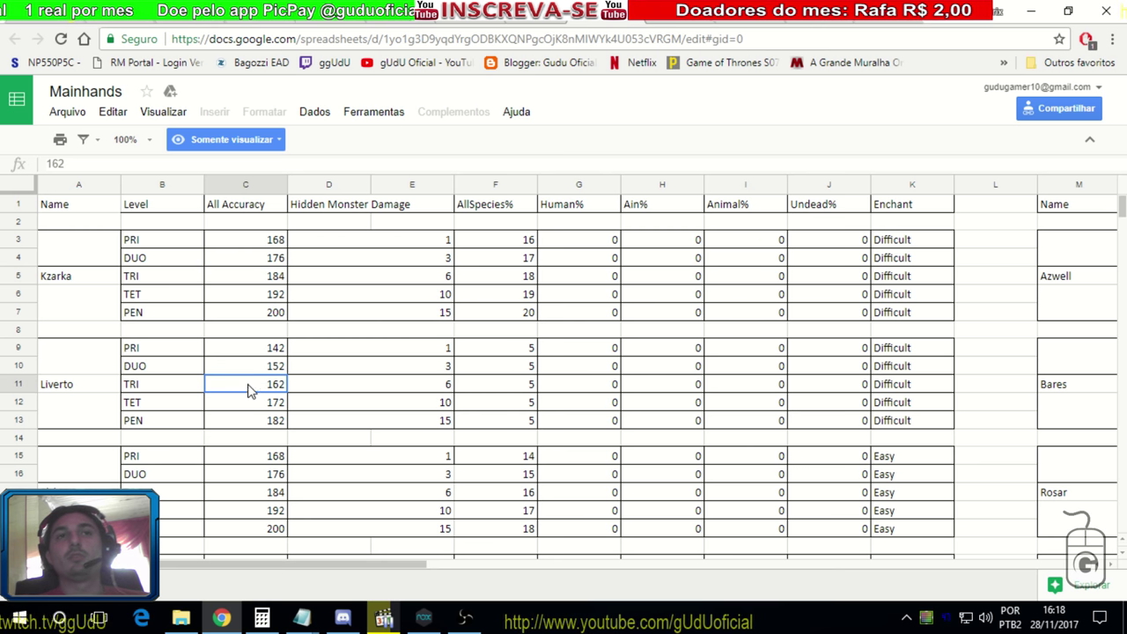
left_click(250, 276)
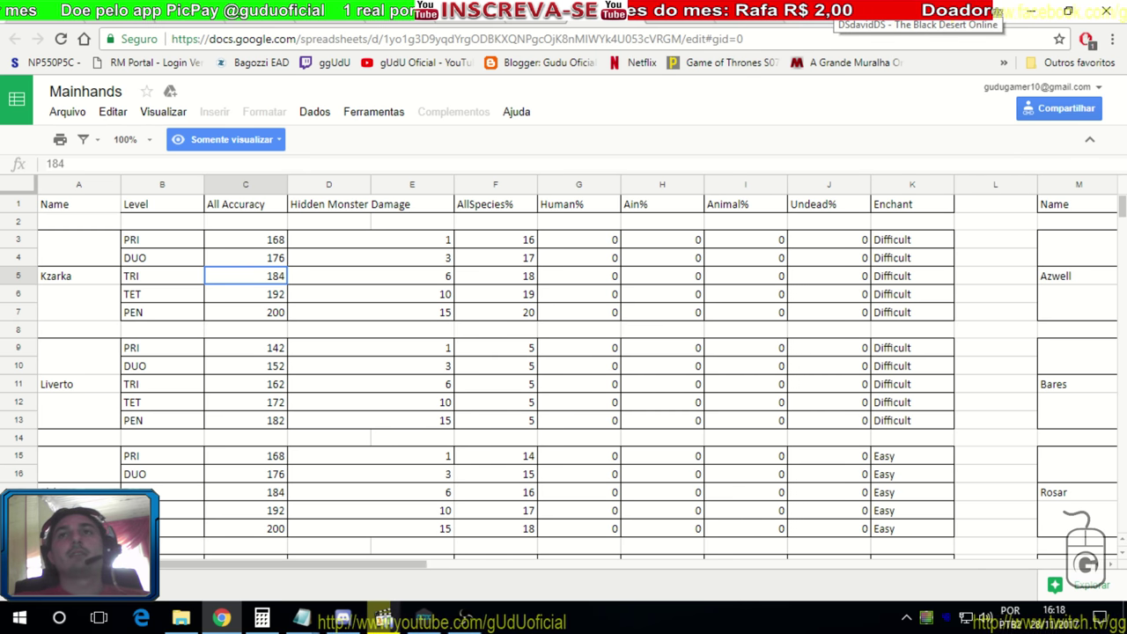
- Close the Mainhands spreadsheet and look through the files in the shared BDOSheet Drive folder
key("ctrl+w")
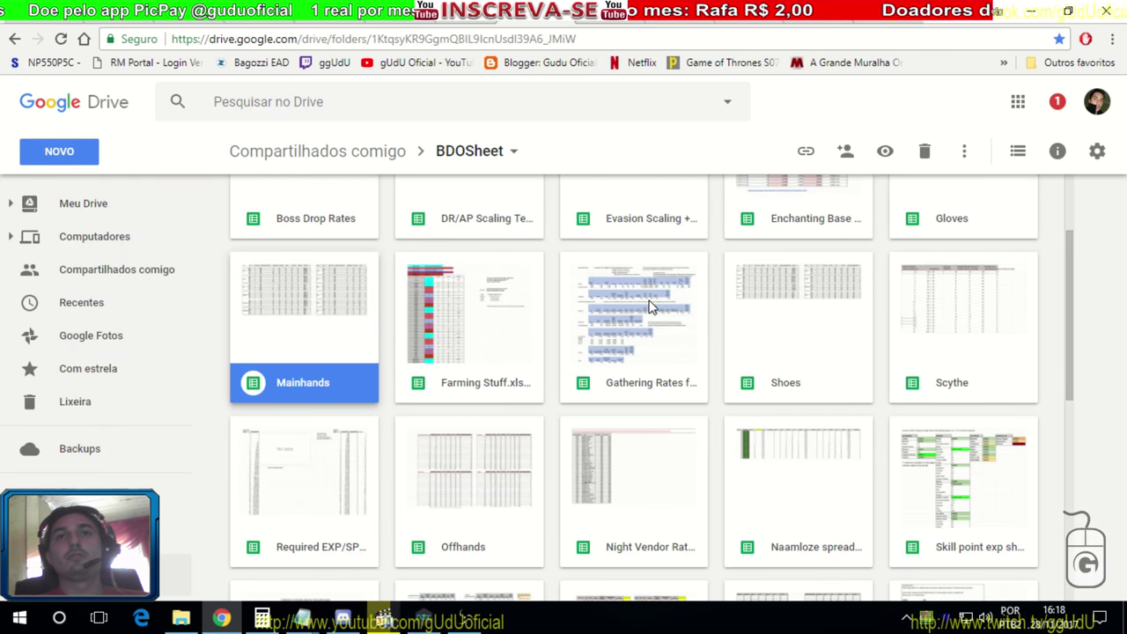
scroll(652, 304, "down", 5)
scroll(651, 304, "up", 5)
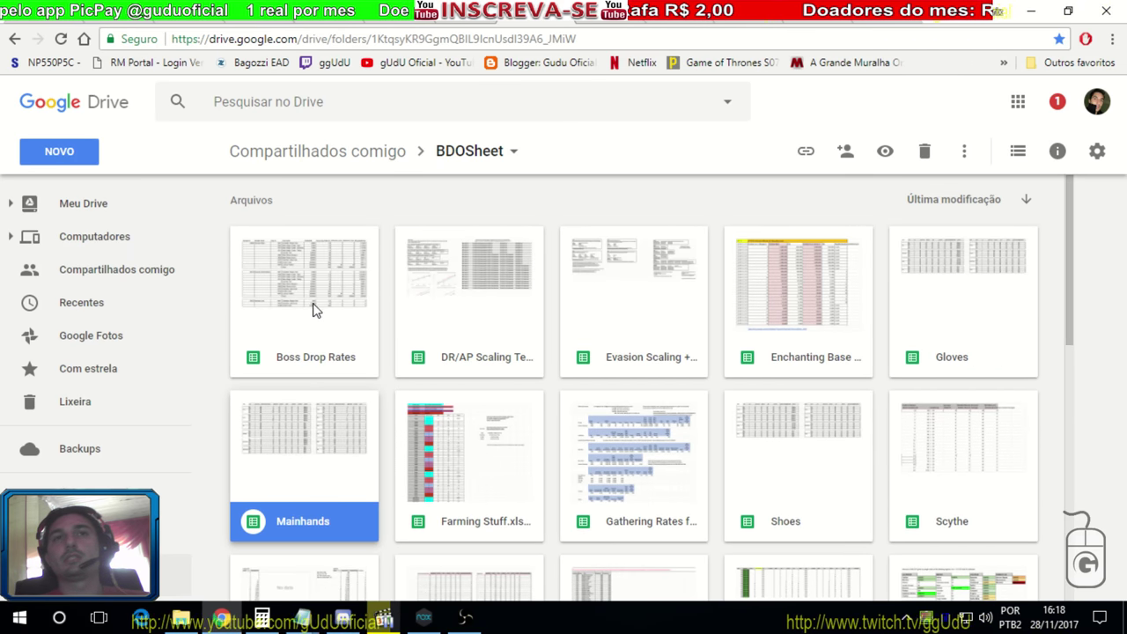
scroll(334, 297, "down", 2)
scroll(352, 295, "down", 2)
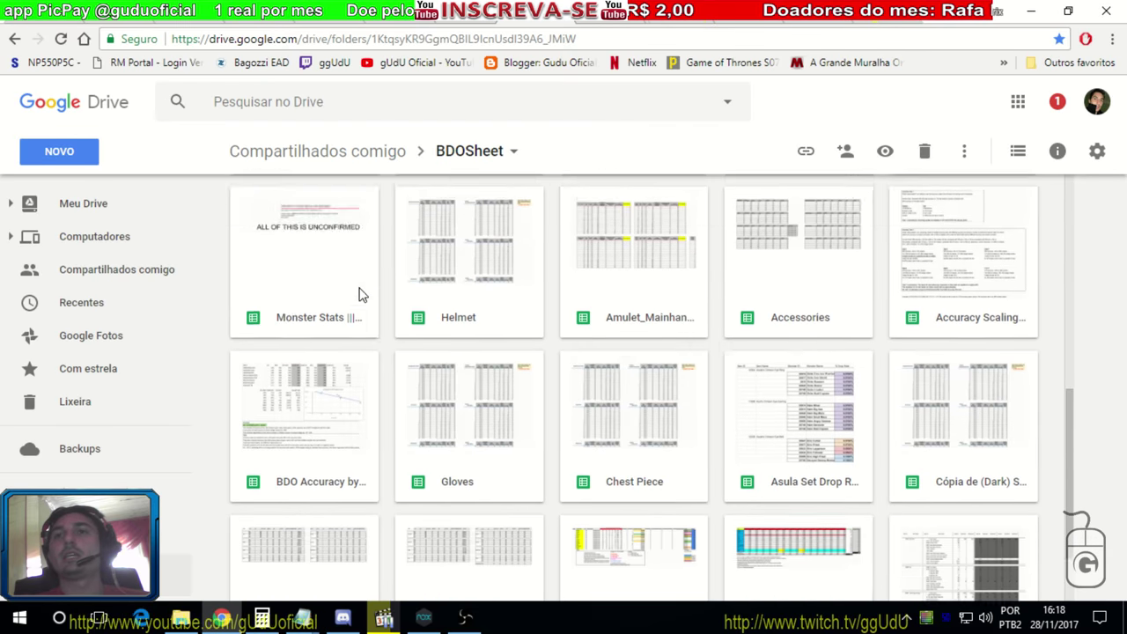
- Return to the datamined gear spreadsheet and review the build totals and the alternative offhands and earrings below them
key("ctrl+Tab")
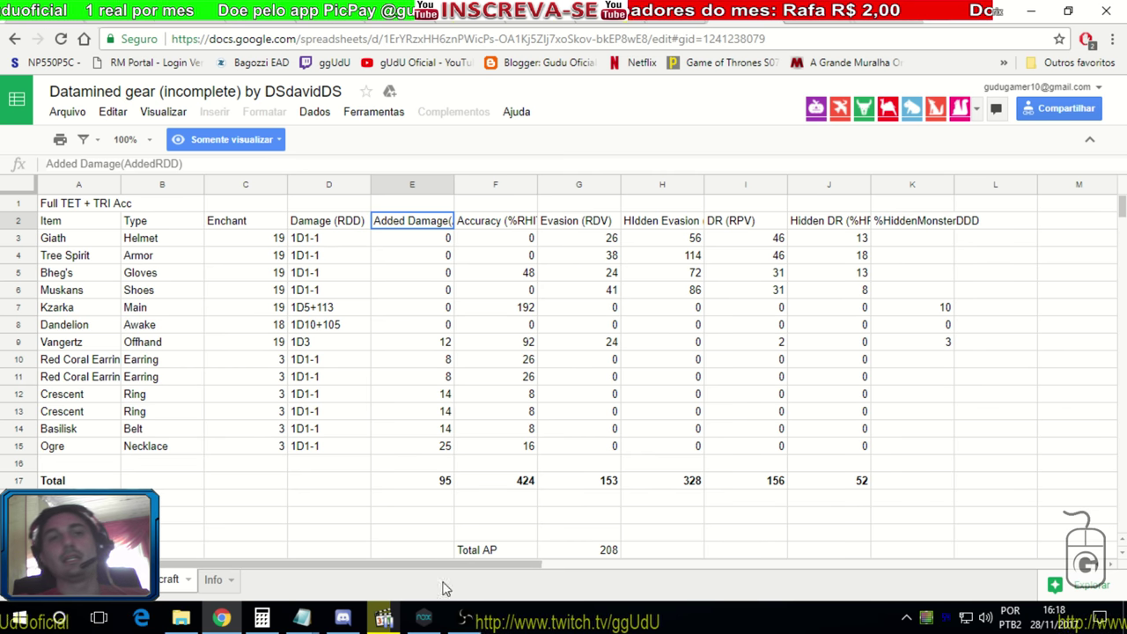
left_click(423, 618)
left_click(245, 514)
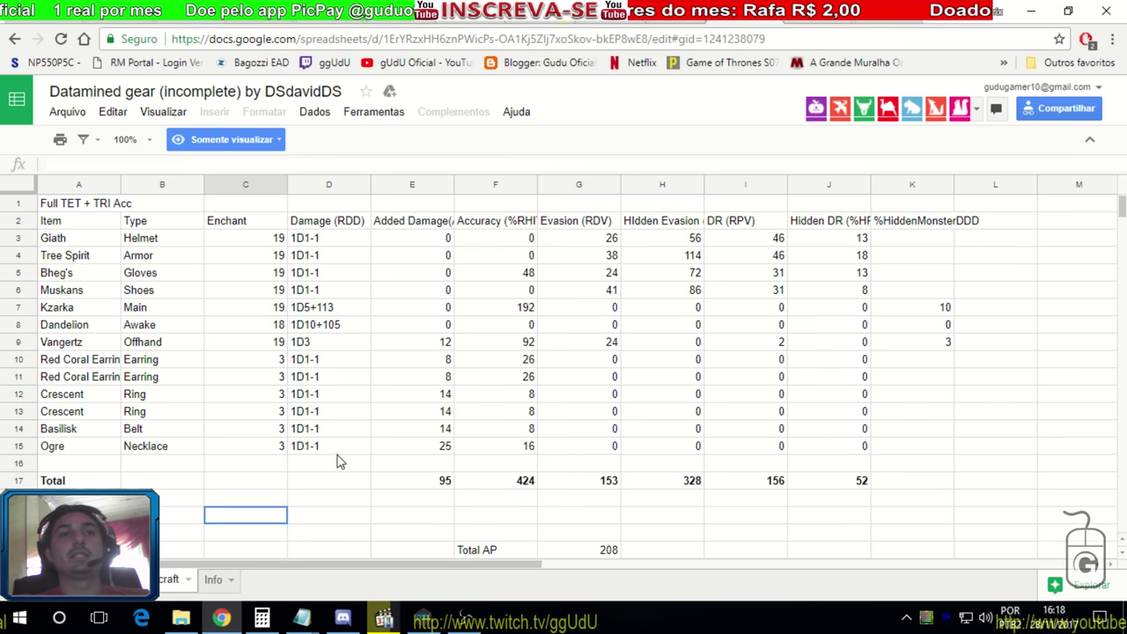
scroll(363, 442, "down", 1)
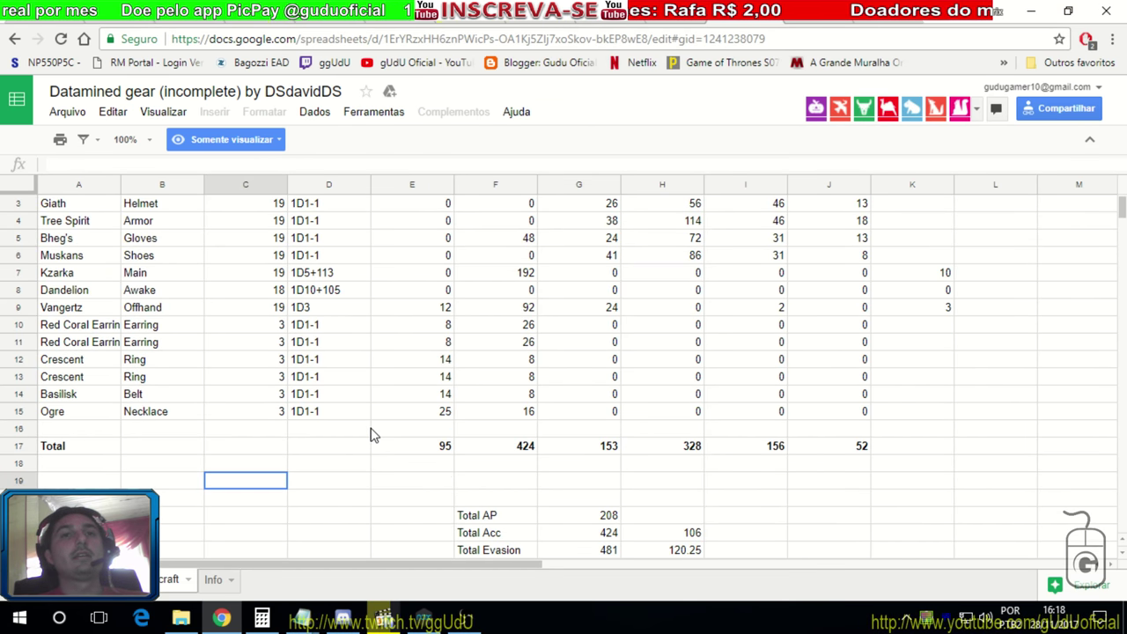
scroll(616, 276, "down", 5)
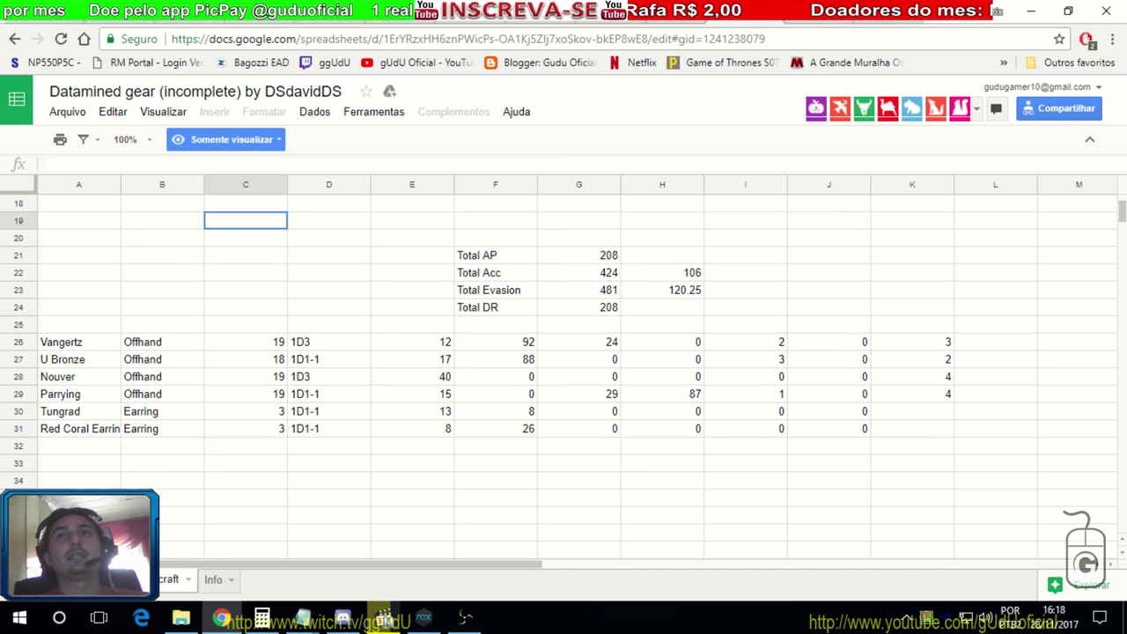
- Show the Accuracy Scaling Test spreadsheet again at the Test 2 conclusions
left_click(774, 11)
key("ctrl+Tab")
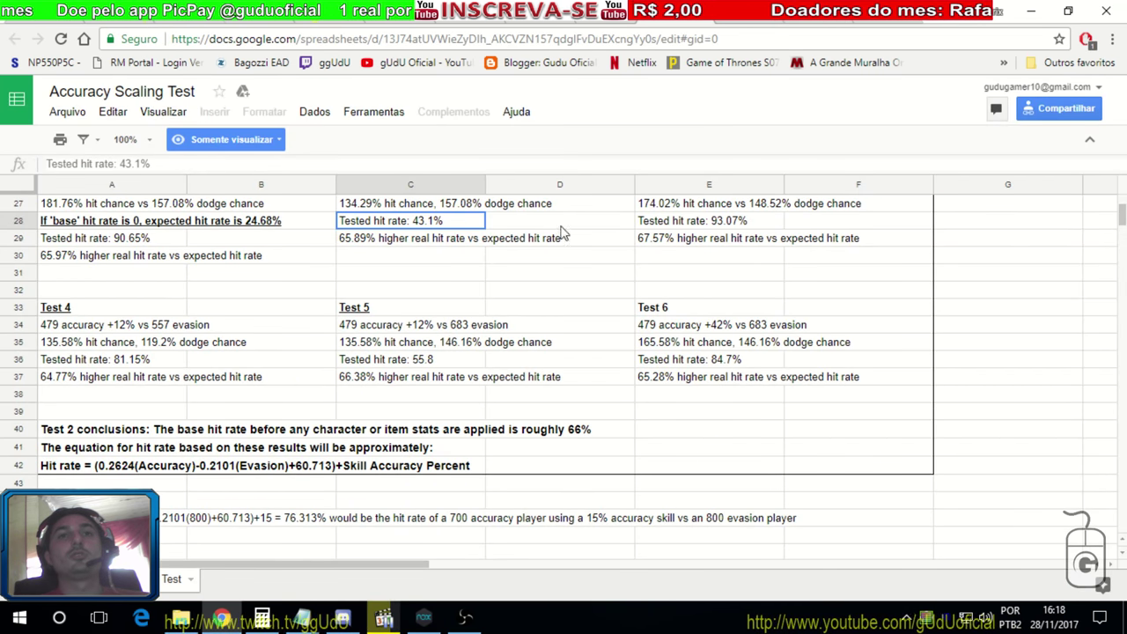
- Point out Test 6's real versus expected hit rate result in the Accuracy Scaling Test spreadsheet
left_click(686, 381)
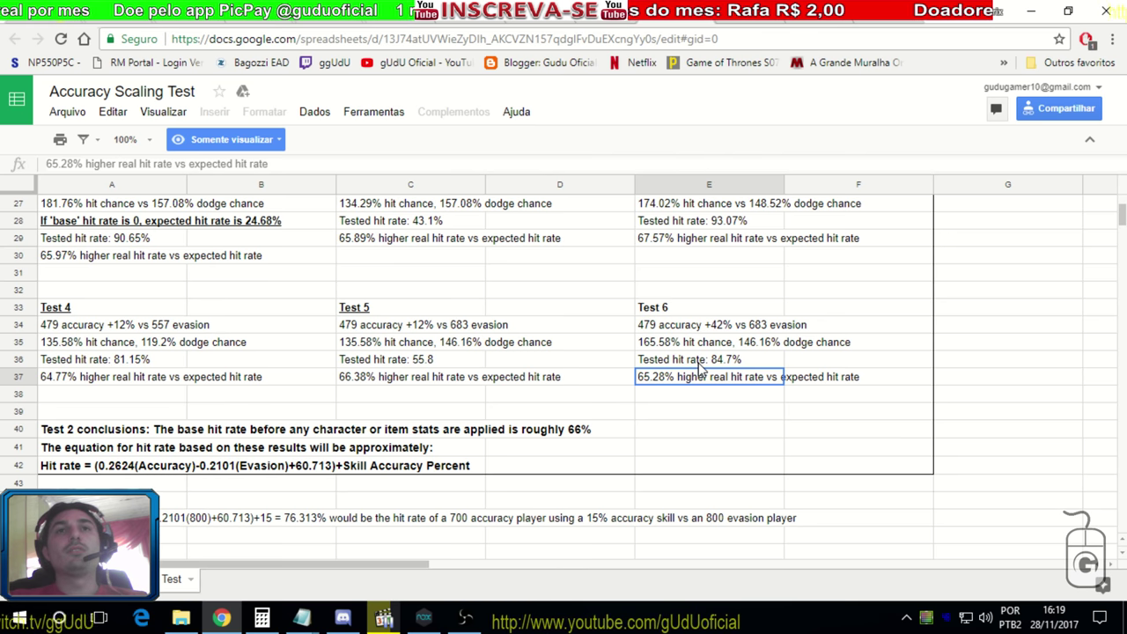
scroll(694, 379, "down", 1)
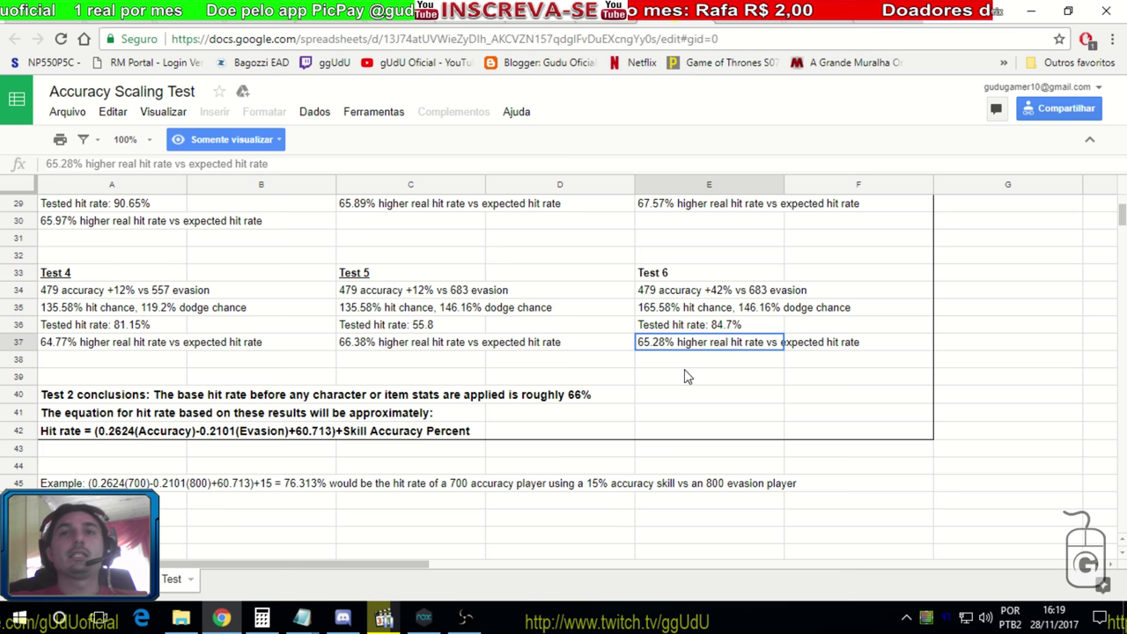
left_click(687, 376)
left_click(656, 346)
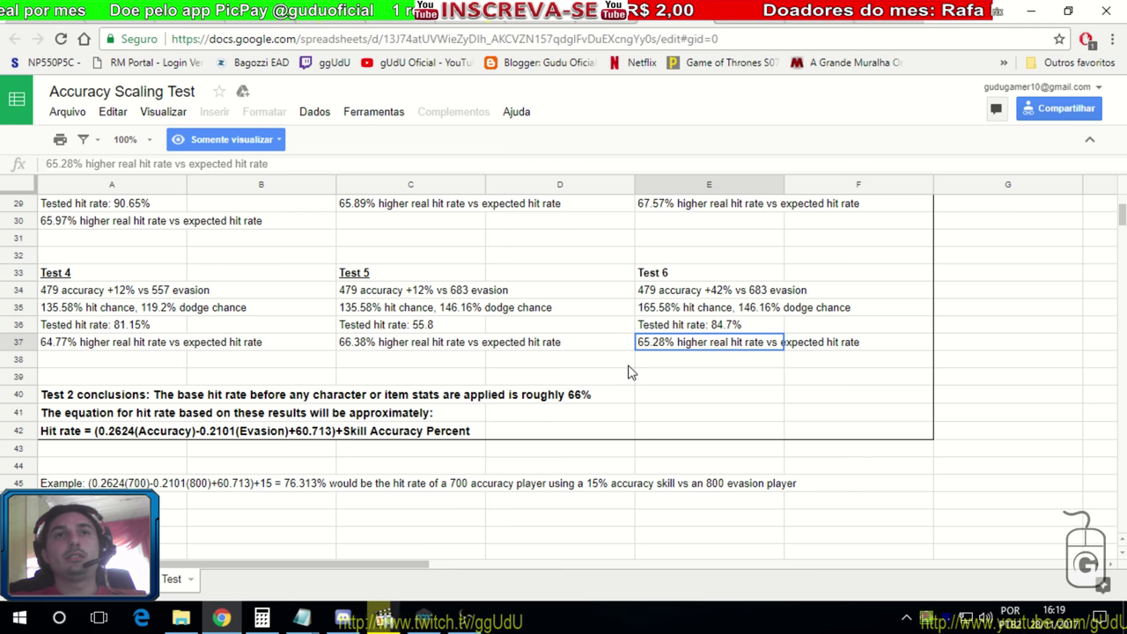
left_click(651, 359)
left_click(671, 349)
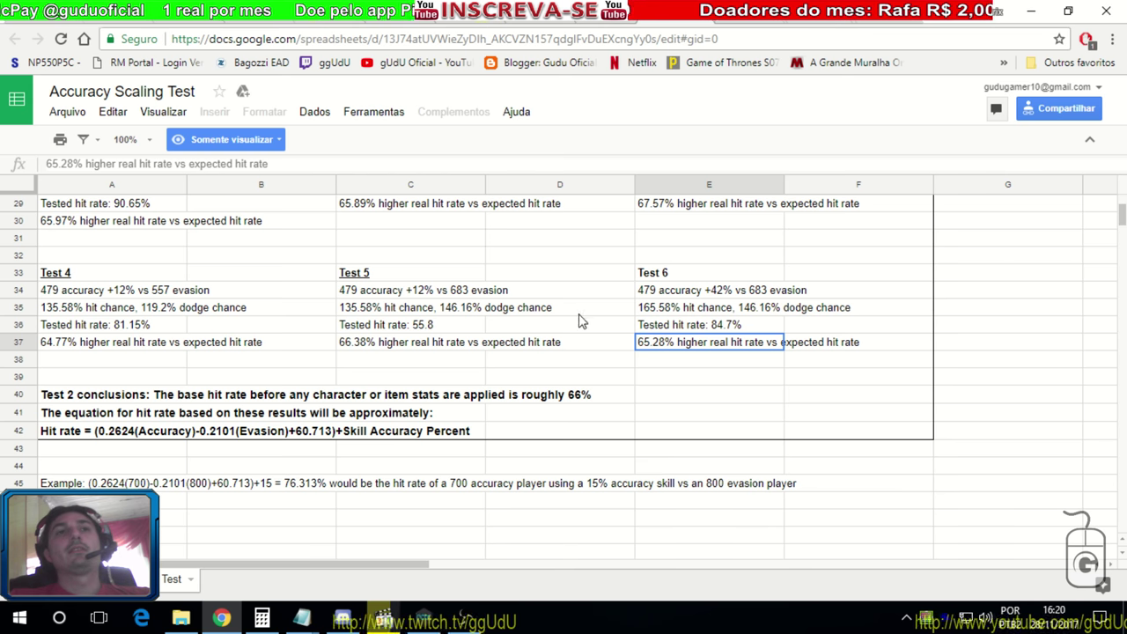
- Compare Test 2's accuracy and evasion figures with Test 5's, and examine Test 2's tested and expected hit rates
scroll(557, 320, "up", 2)
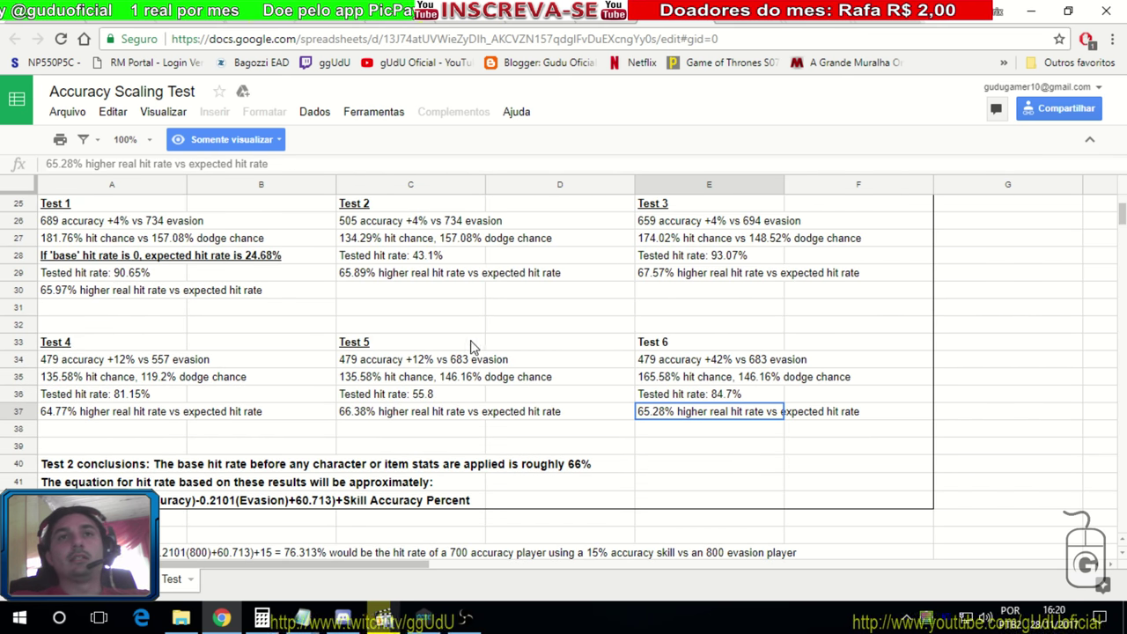
left_click(365, 277)
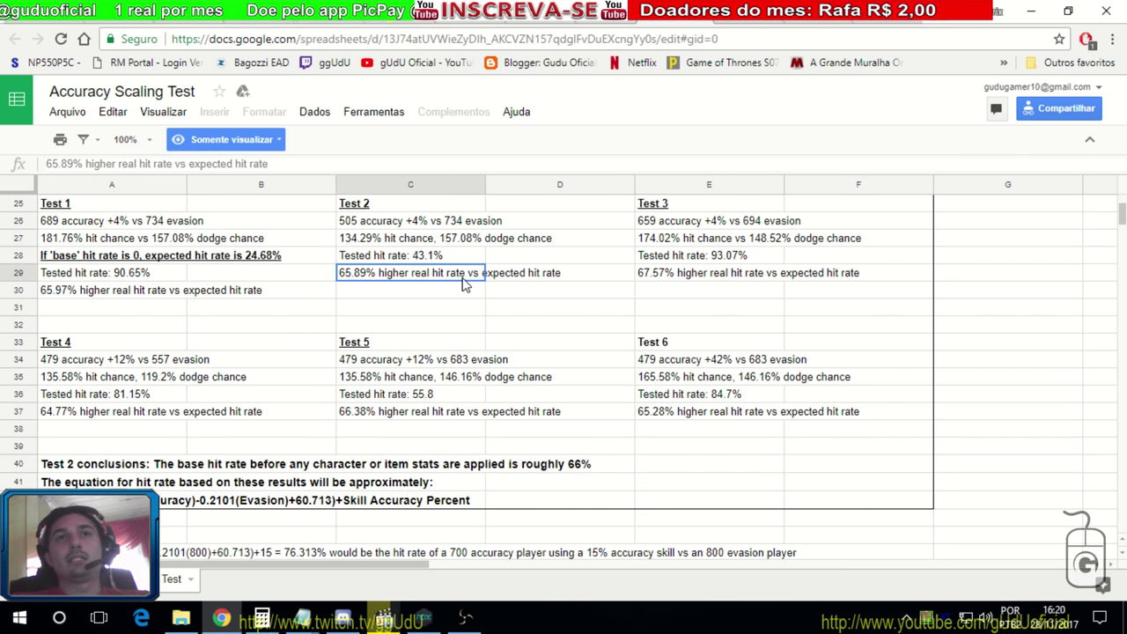
left_click(359, 225)
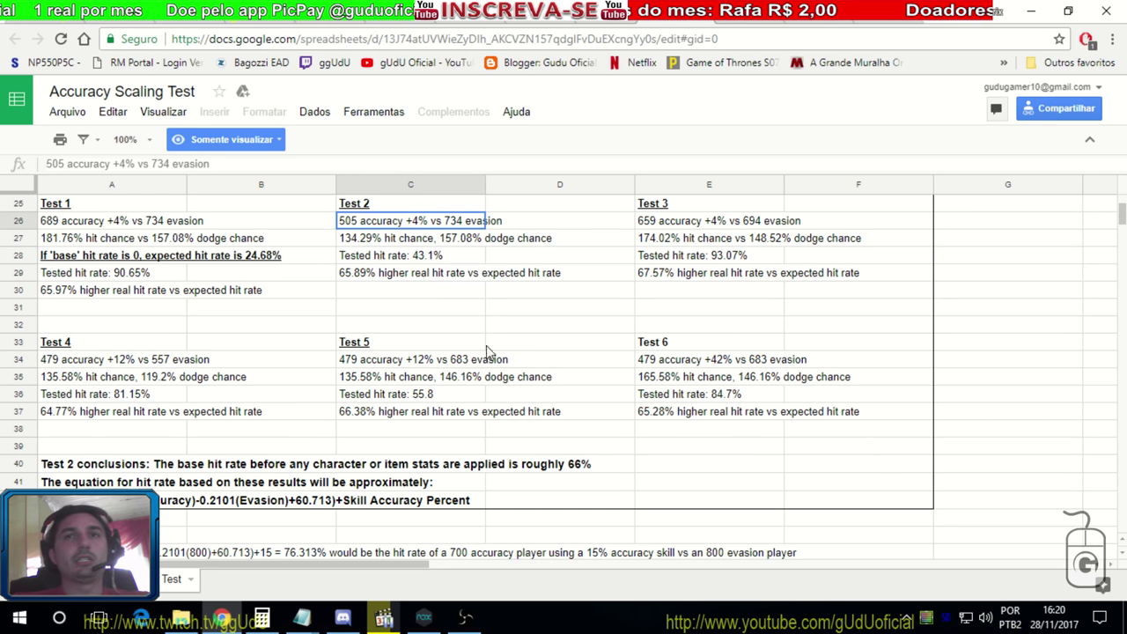
left_click(349, 363)
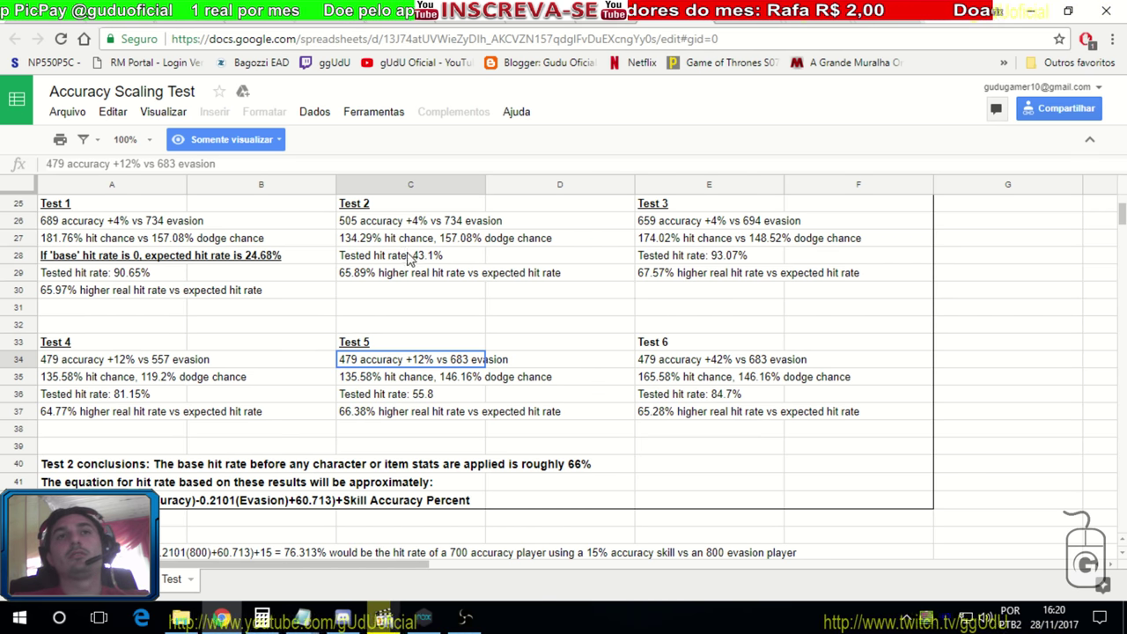
left_click(350, 225)
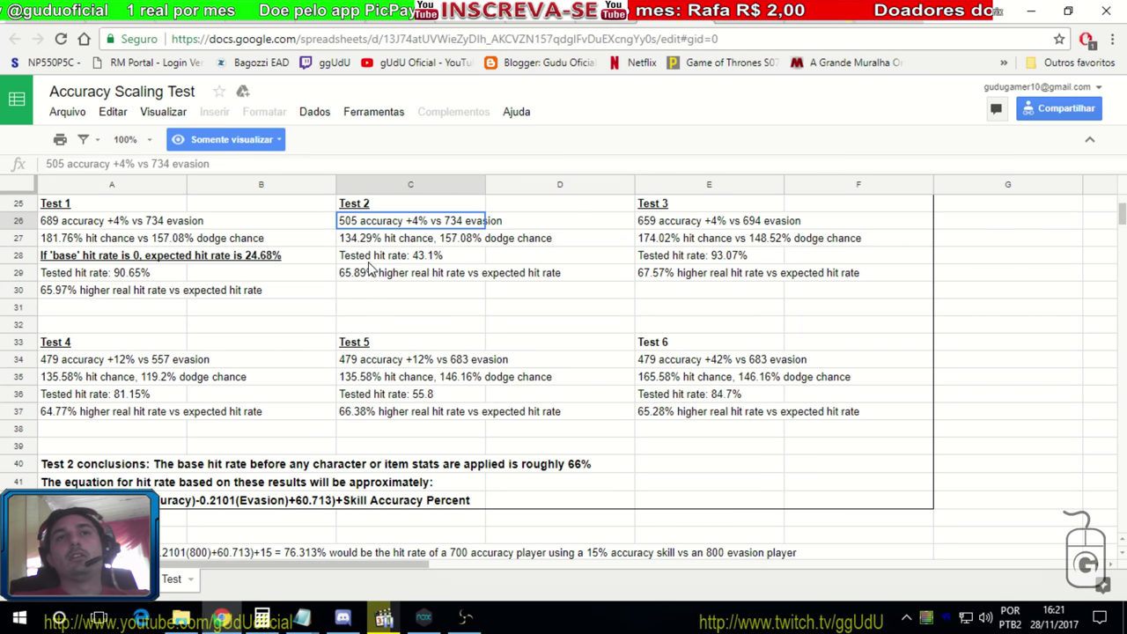
left_click(377, 260)
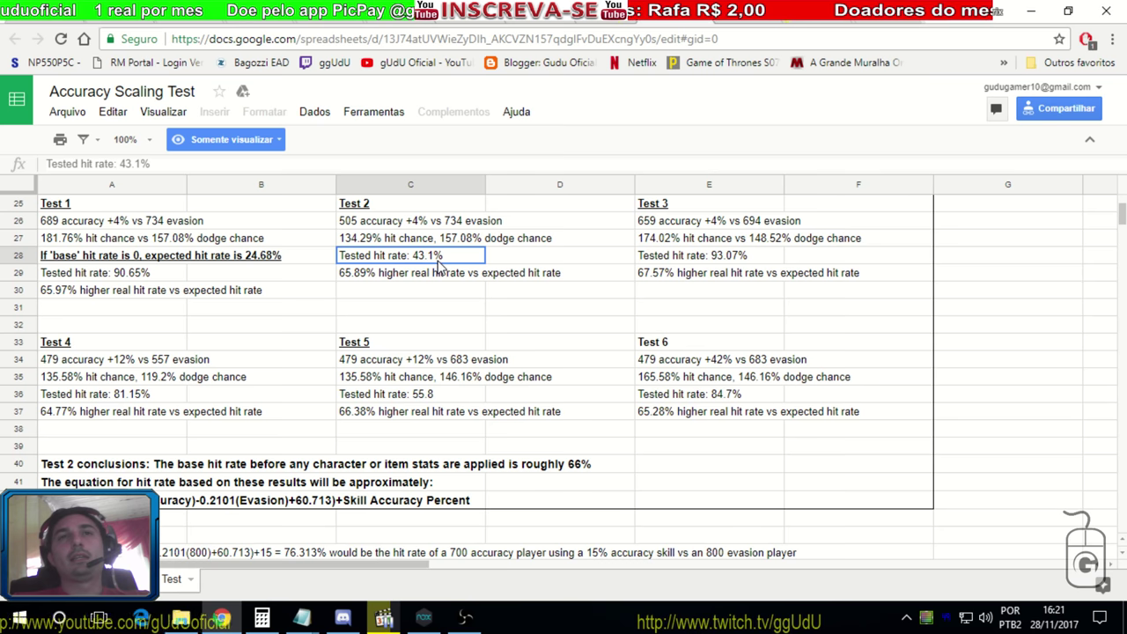
left_click(373, 274)
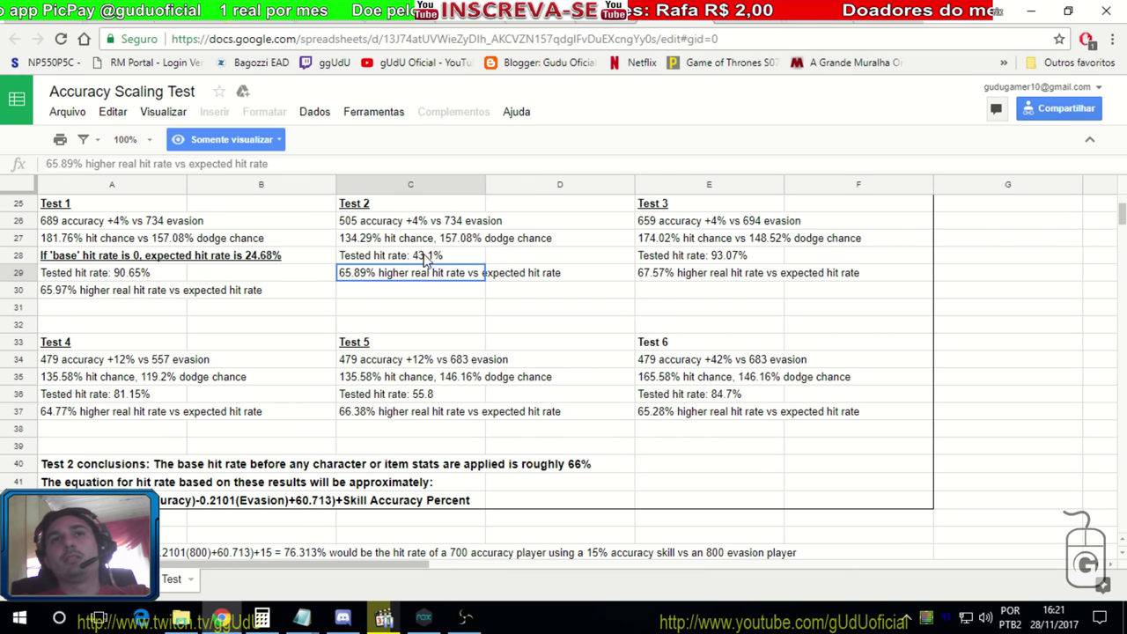
left_click(384, 260)
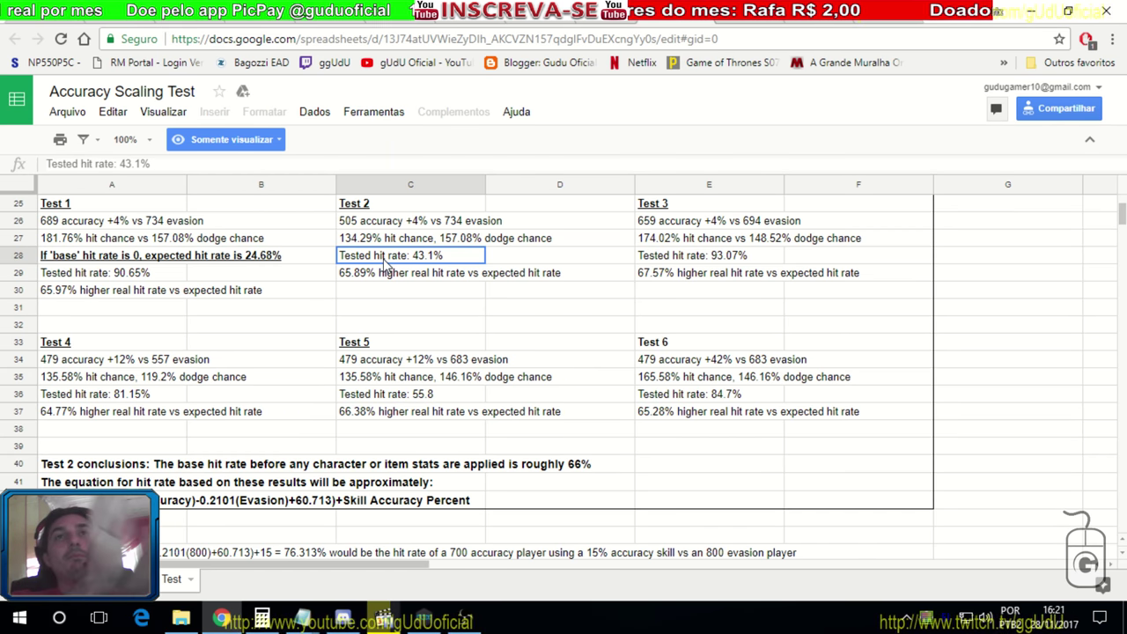
- Switch to the datamined gear spreadsheet and examine the Total Acc and Total Evasion values of the build
left_click(775, 14)
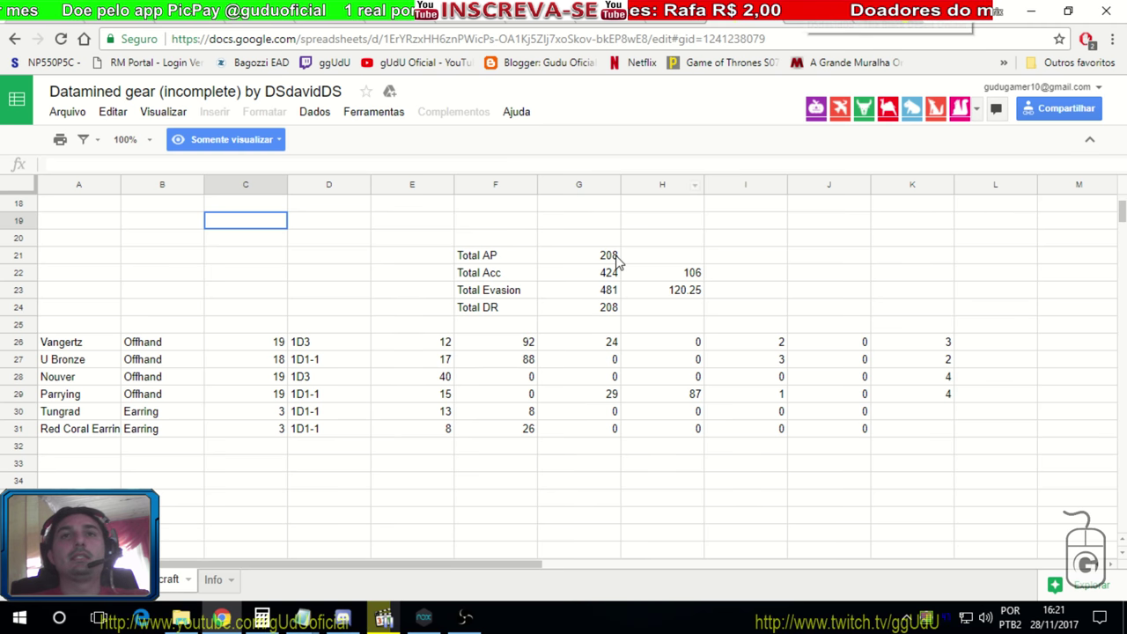
scroll(621, 281, "up", 5)
scroll(620, 344, "down", 2)
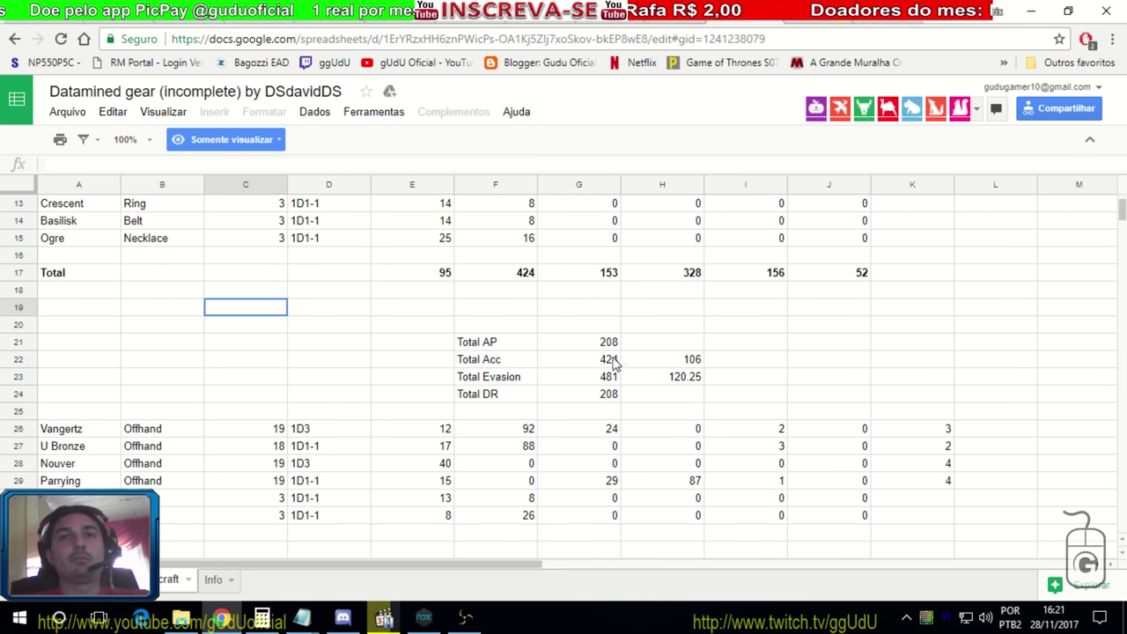
left_click(596, 361)
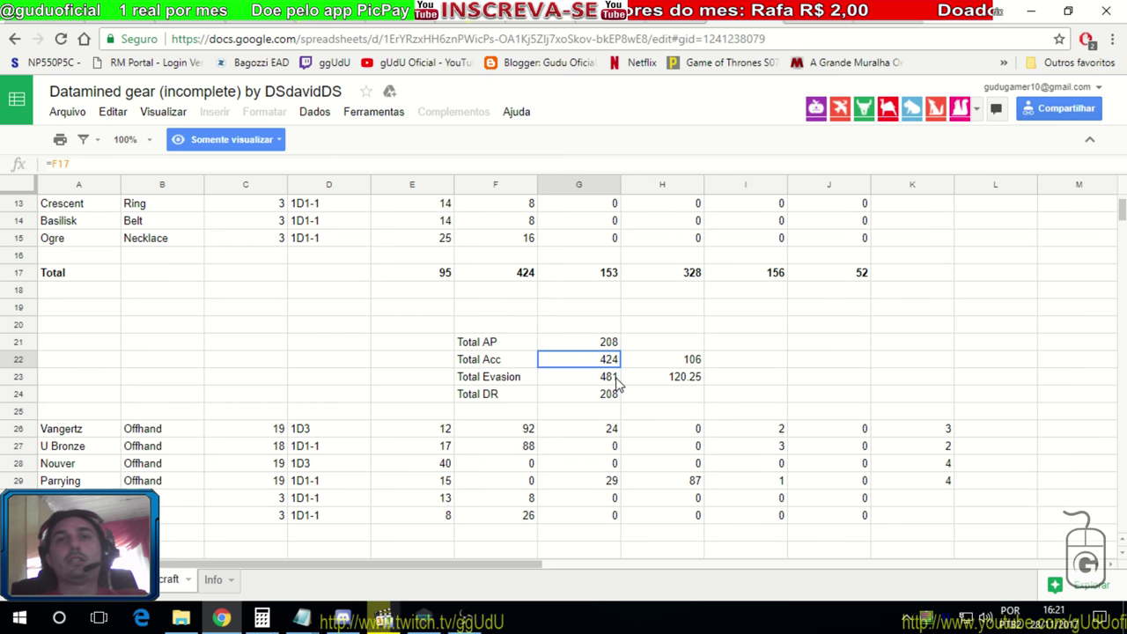
left_click(597, 381)
key("Up")
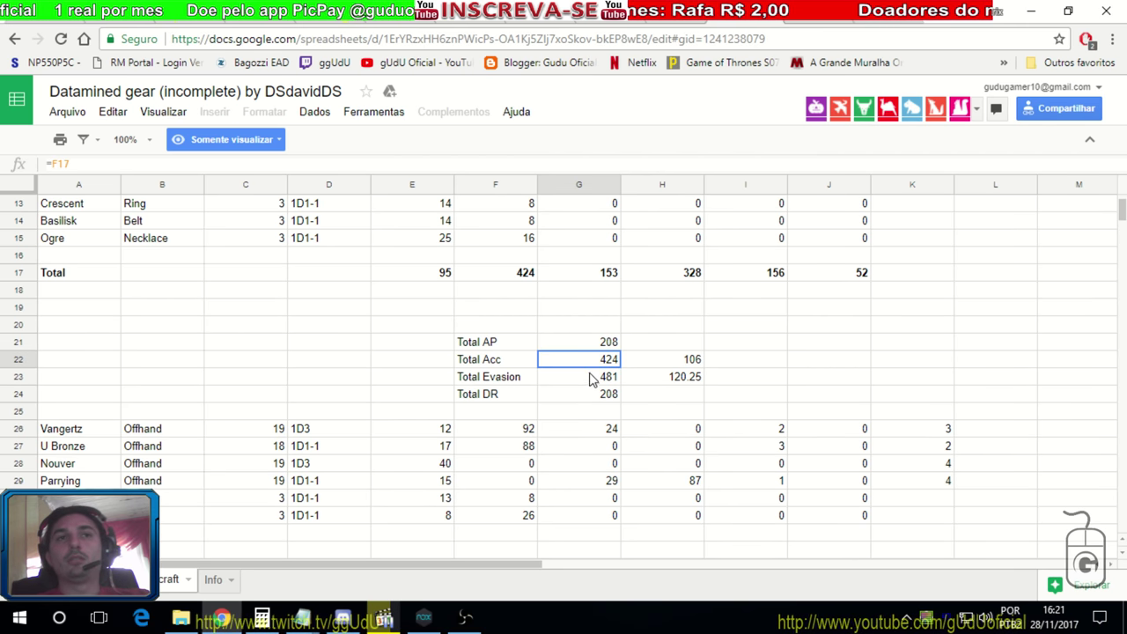
left_click_drag(593, 377, 589, 363)
- Return to the Accuracy Scaling Test spreadsheet and review the Accuracy Test 1 results and the Accuracy Test 2 format and tests
key("ctrl+Tab")
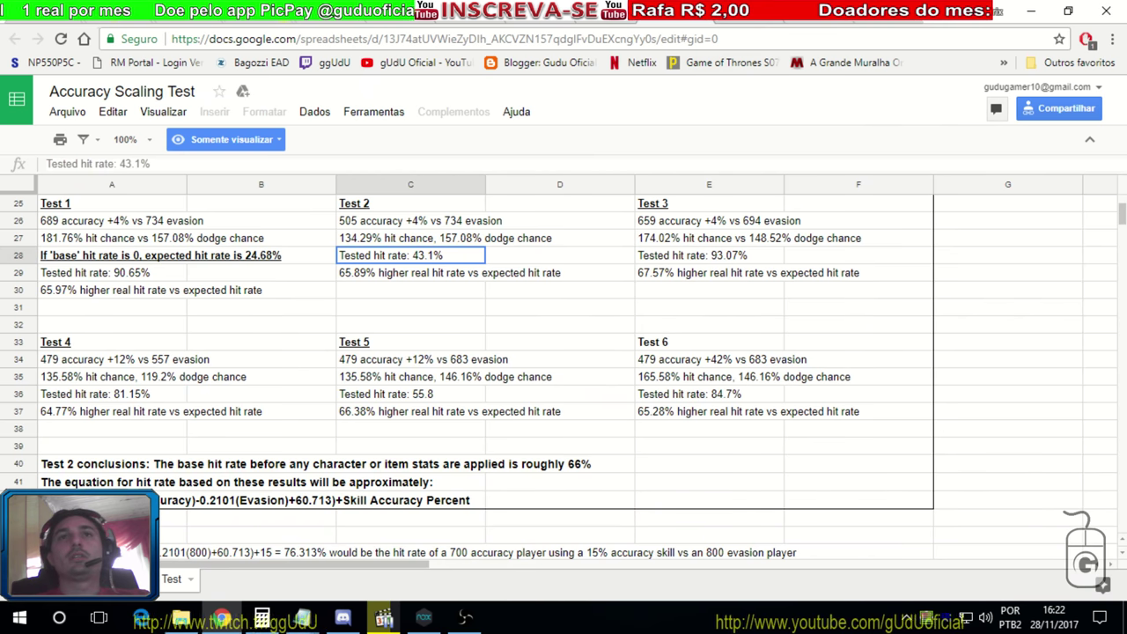
scroll(418, 233, "up", 3)
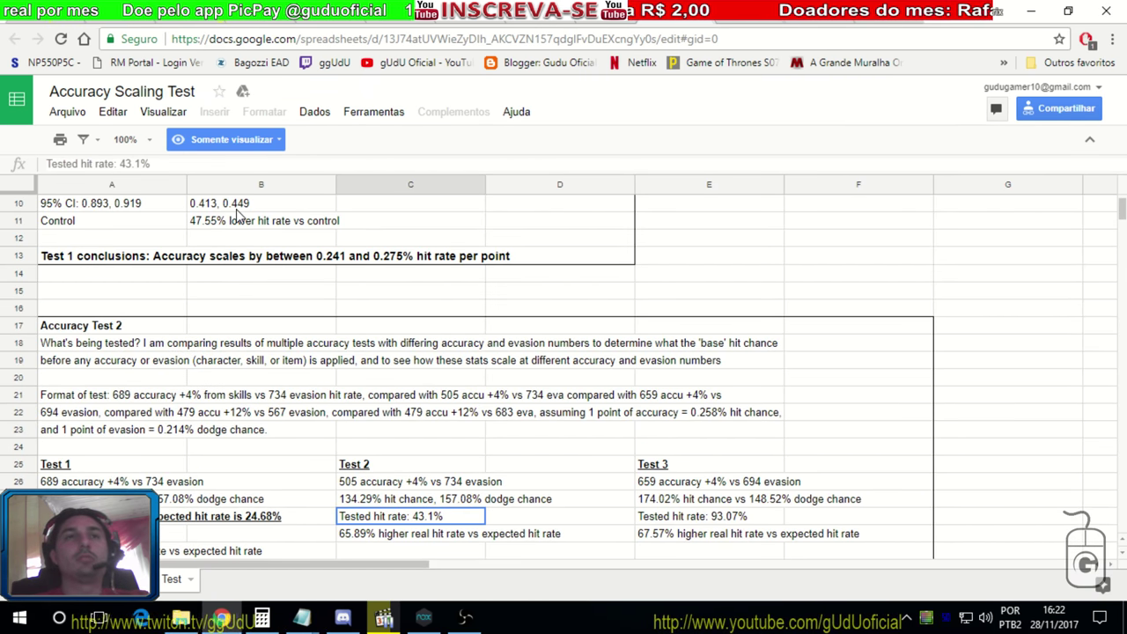
scroll(238, 218, "up", 2)
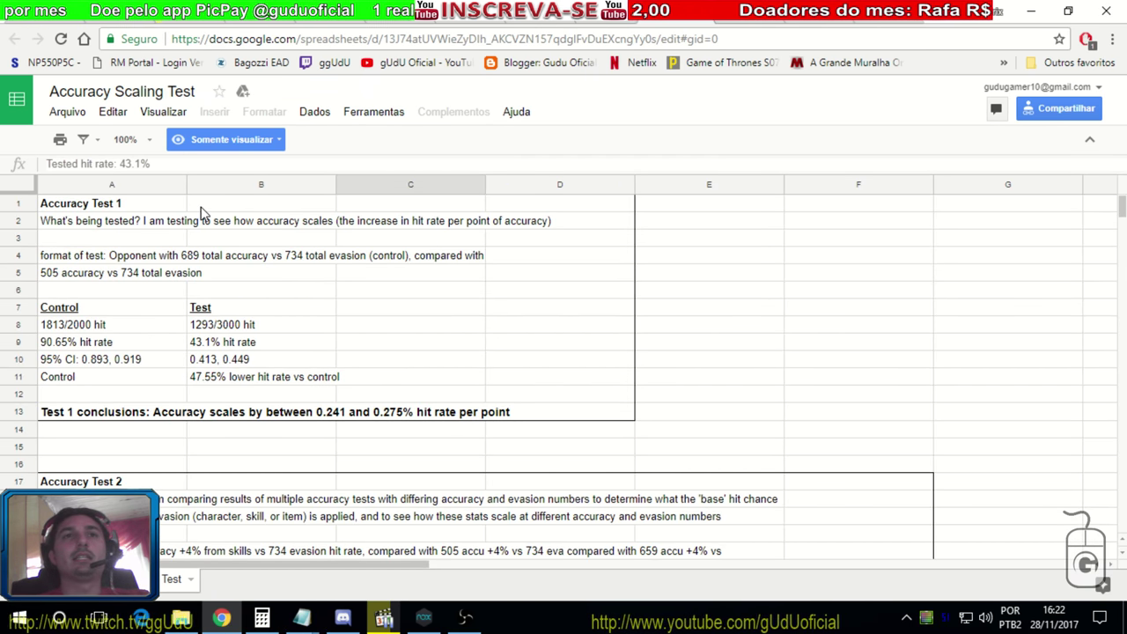
scroll(305, 284, "down", 5)
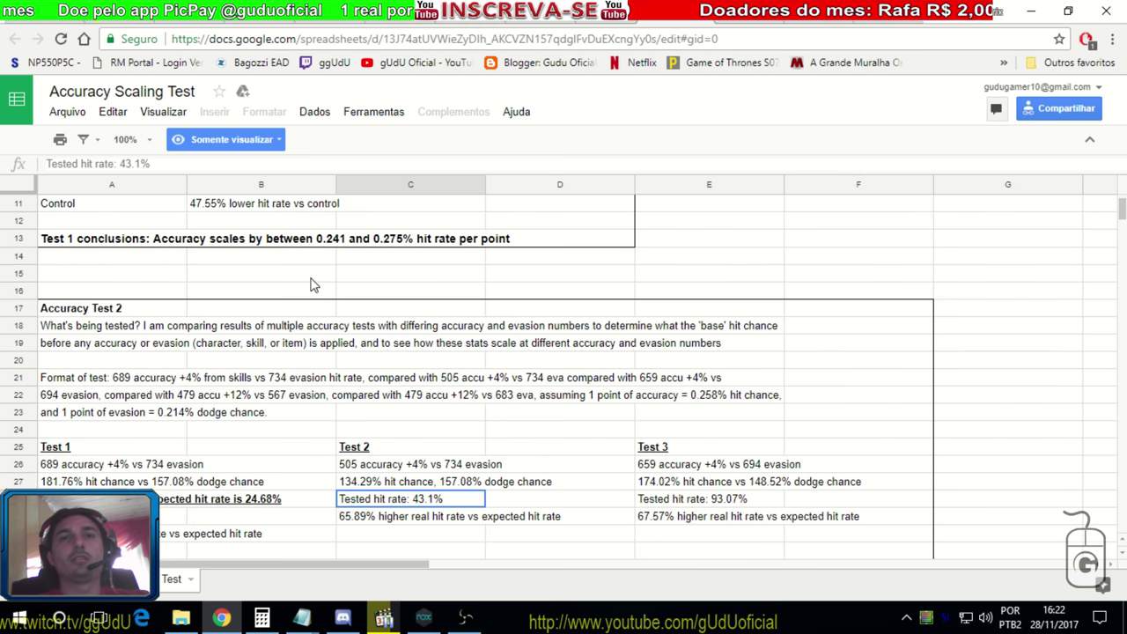
scroll(369, 288, "down", 2)
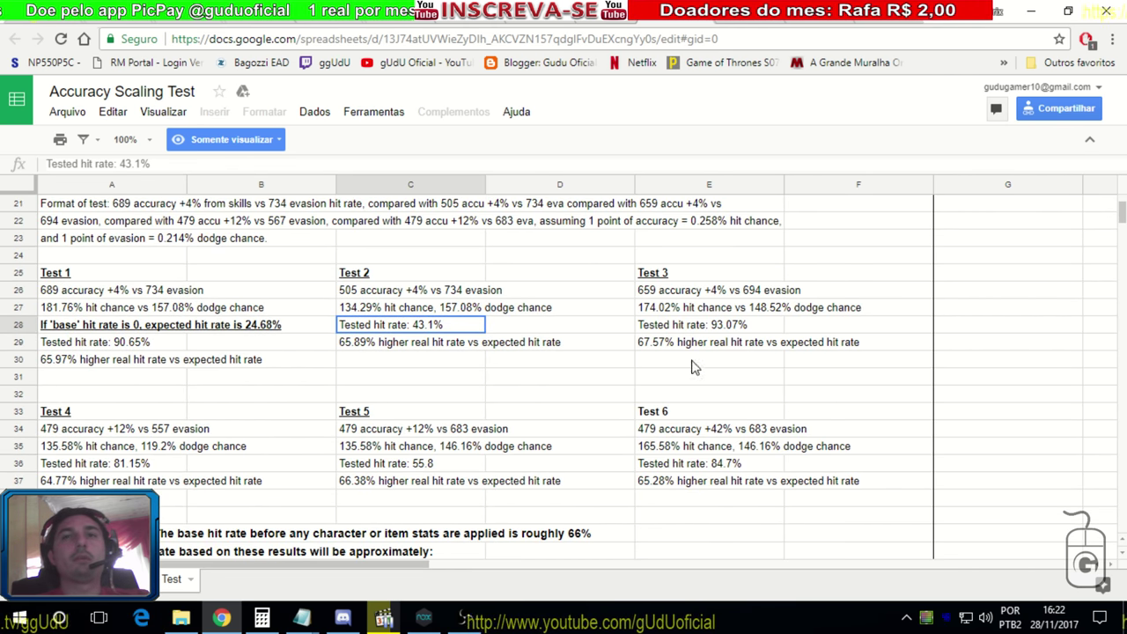
key("ctrl+Tab")
left_click(679, 11)
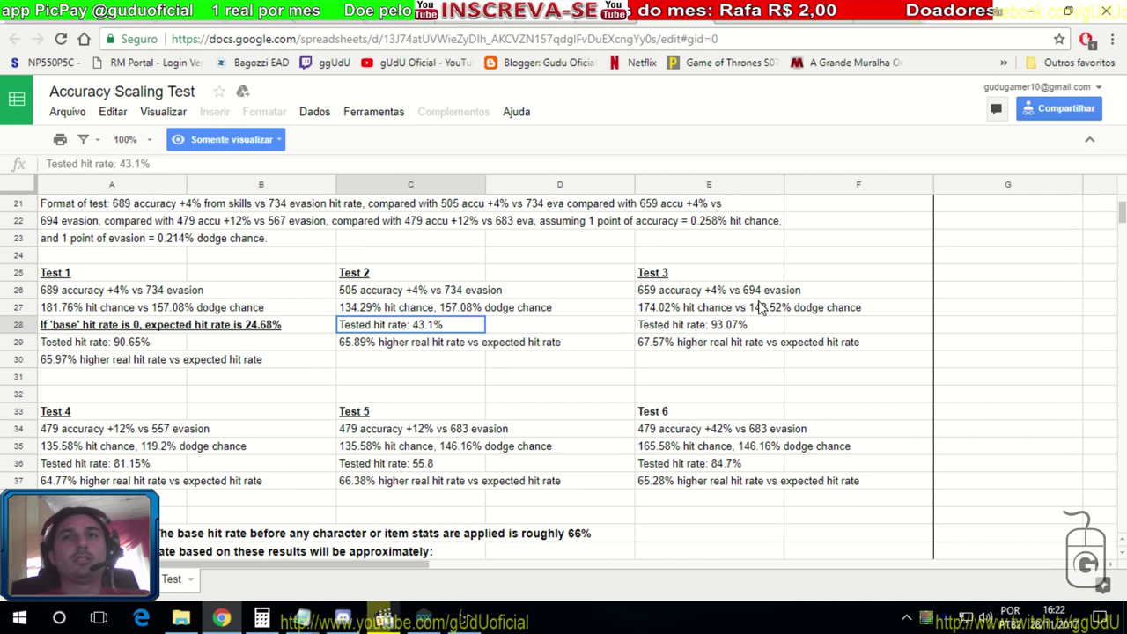
scroll(759, 304, "up", 2)
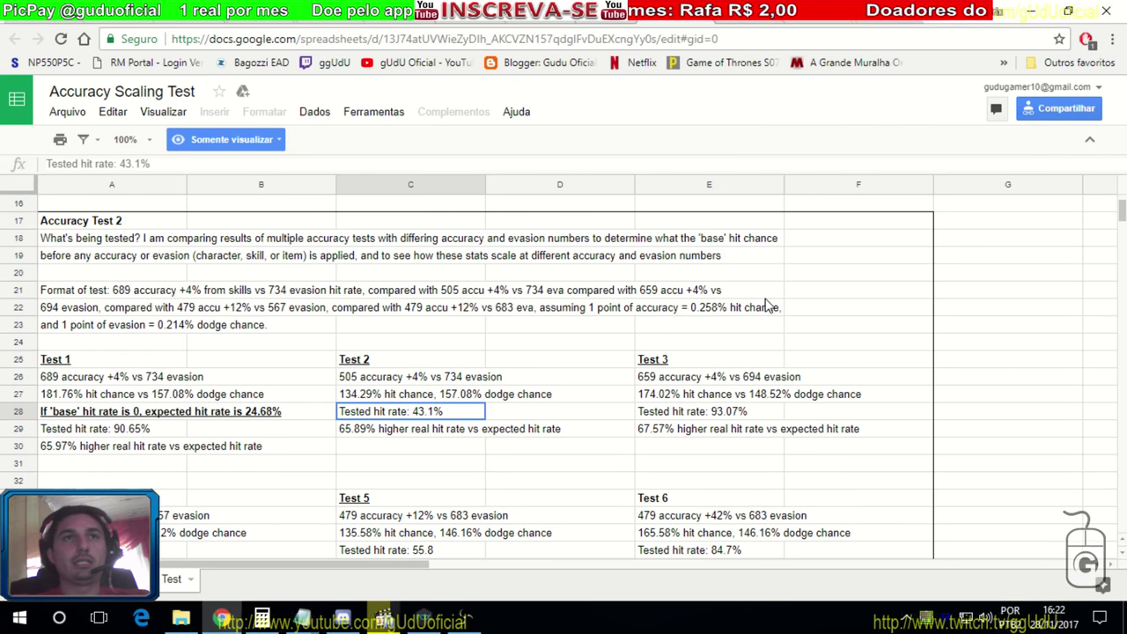
scroll(768, 304, "down", 1)
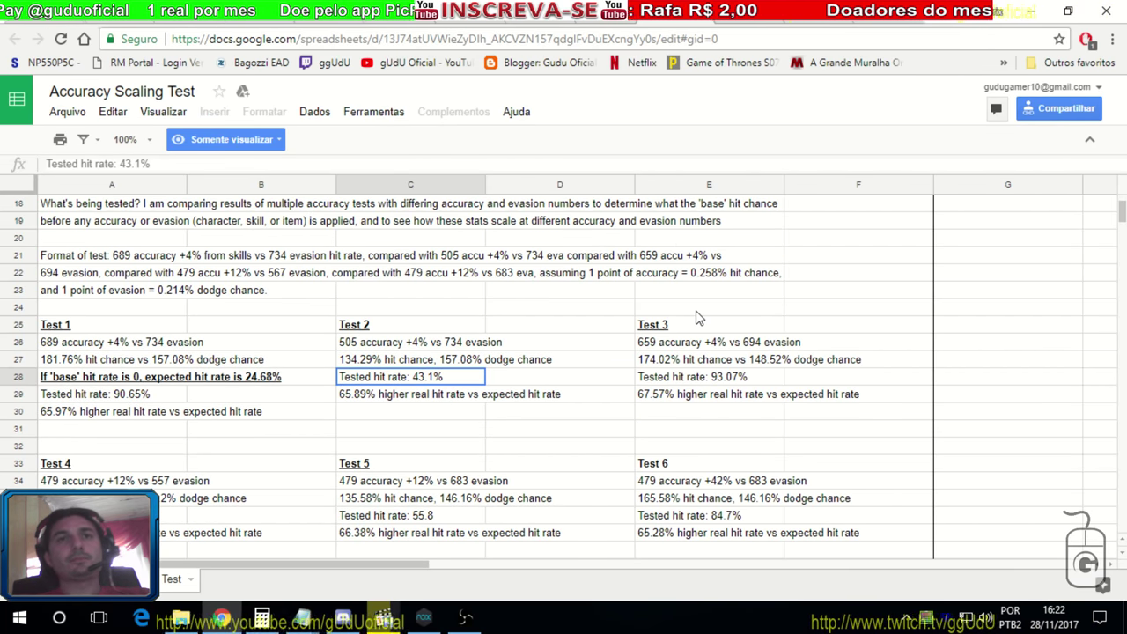
scroll(696, 319, "down", 2)
scroll(698, 325, "down", 1)
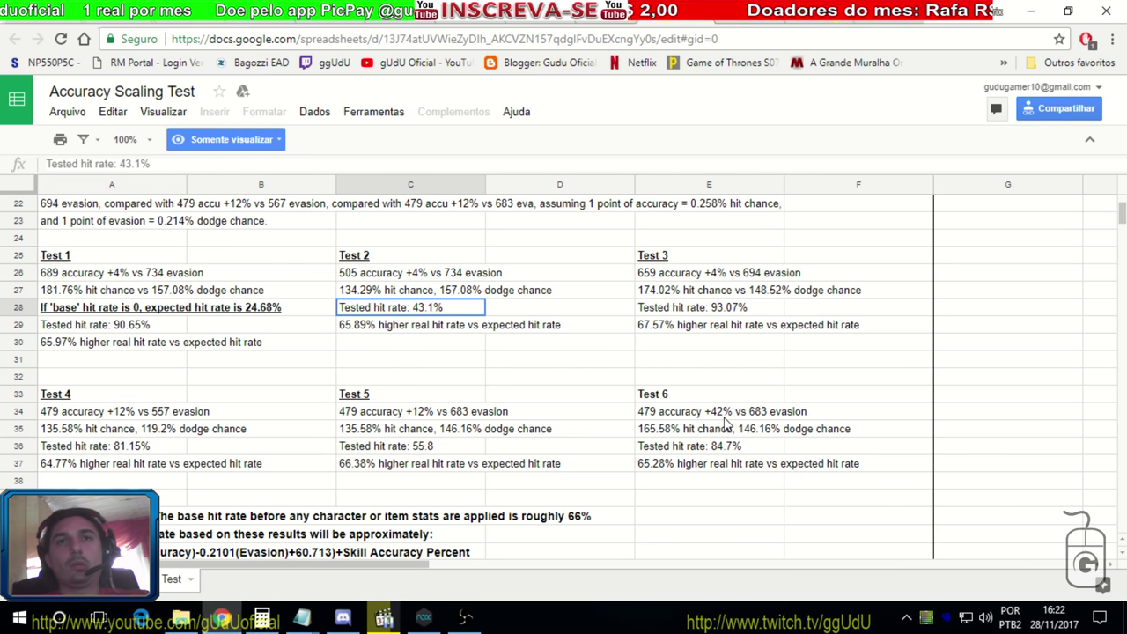
- Compare the accuracy and evasion figures of Test 6 and Test 4, and point out Test 4's tested hit rate
left_click(704, 414)
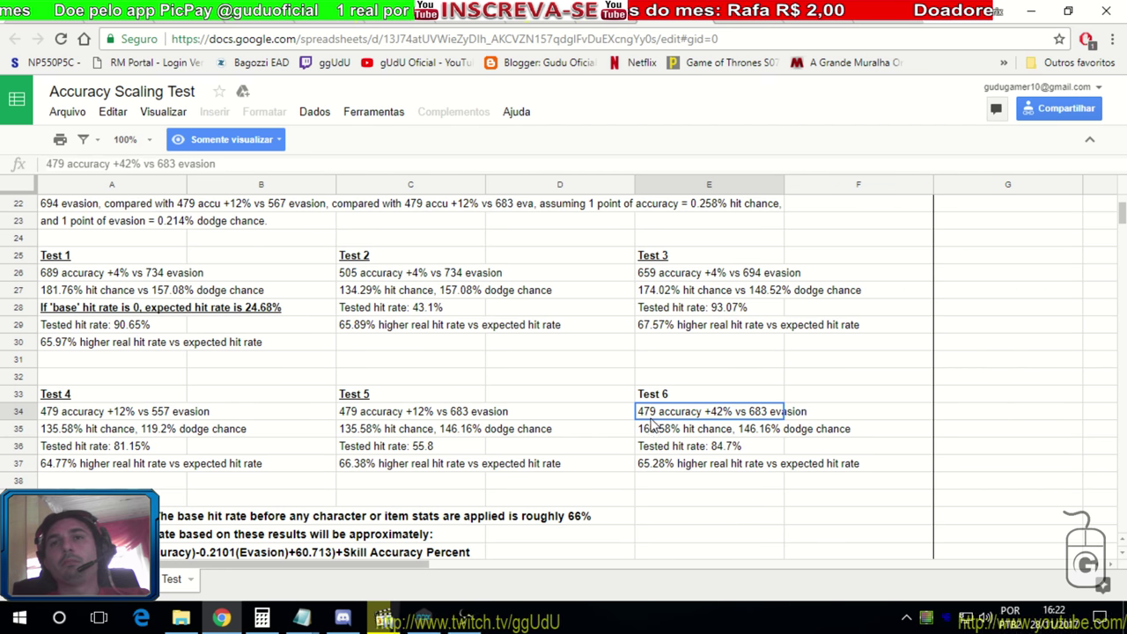
left_click(792, 380)
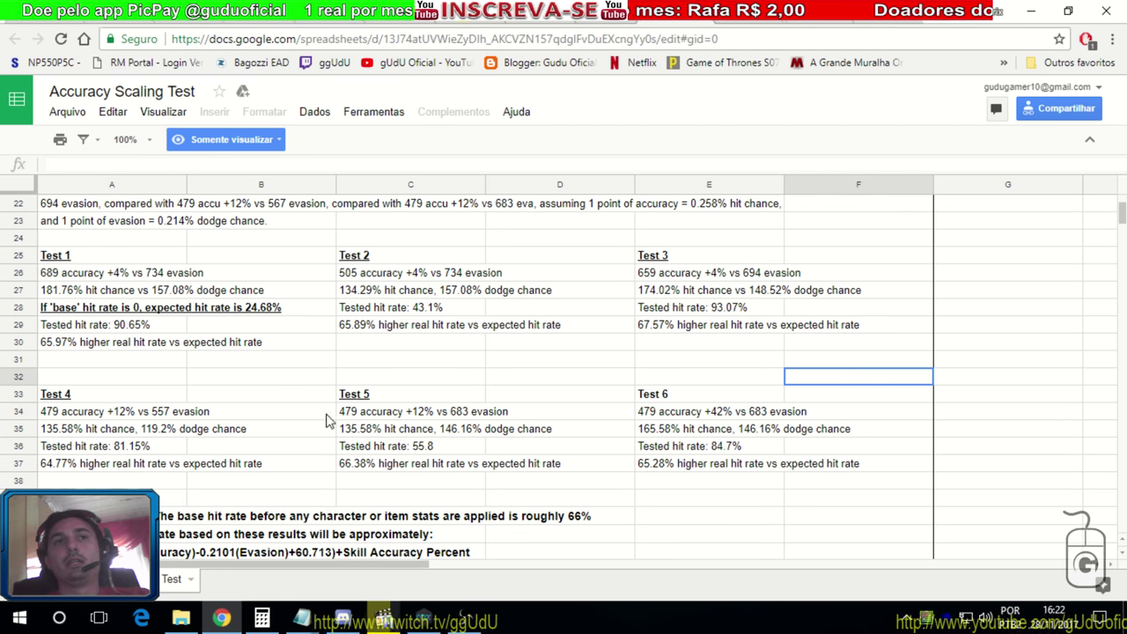
left_click(140, 414)
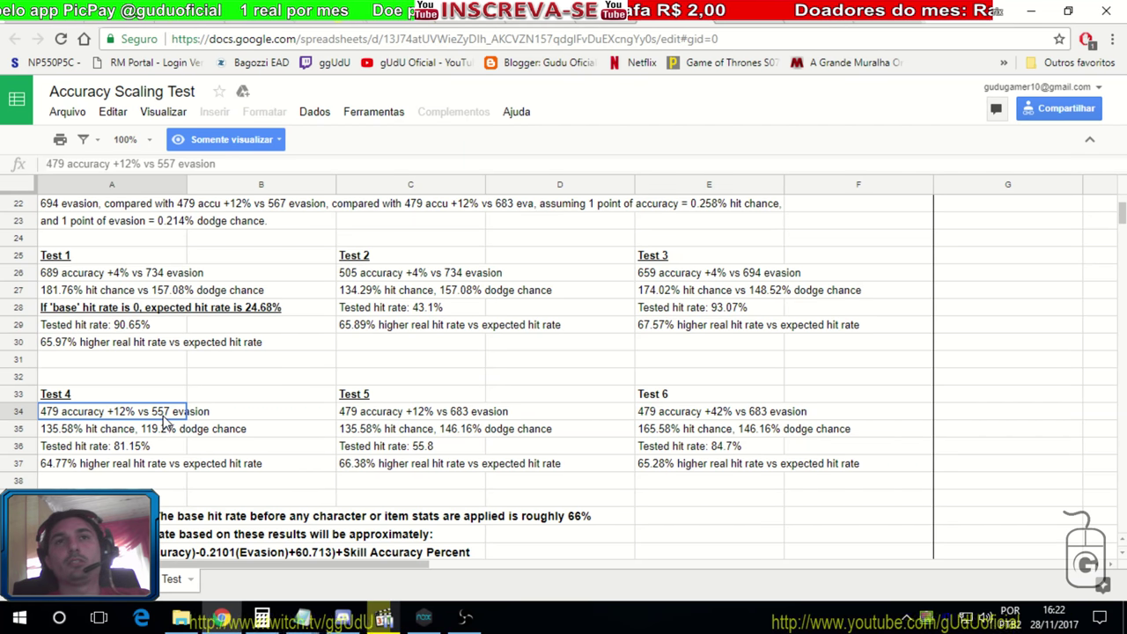
scroll(150, 422, "down", 1)
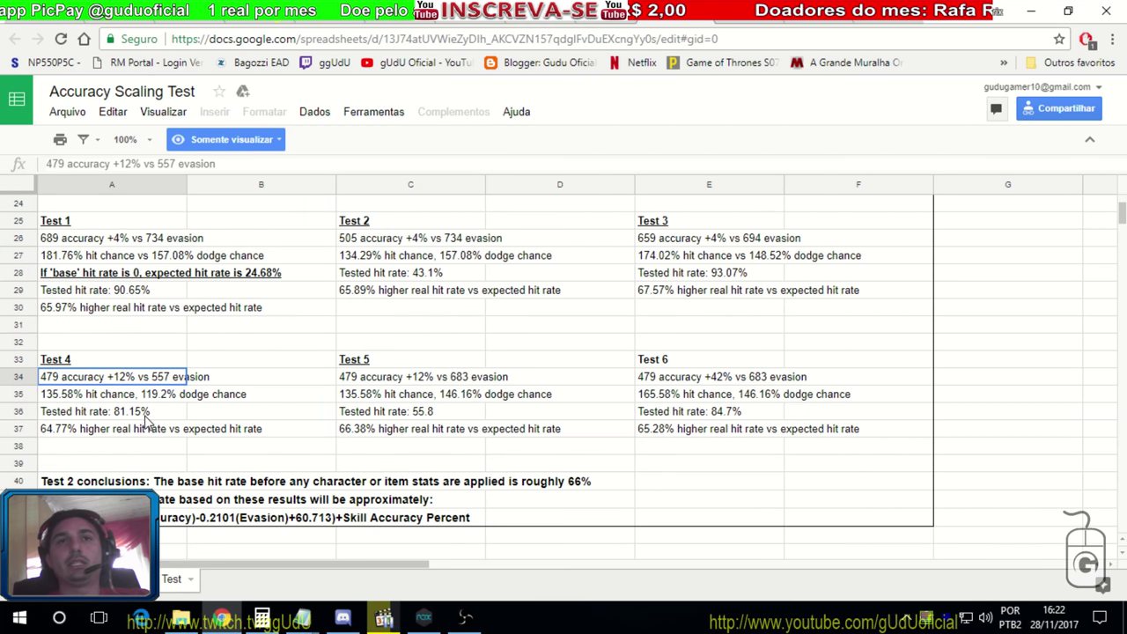
left_click(149, 418)
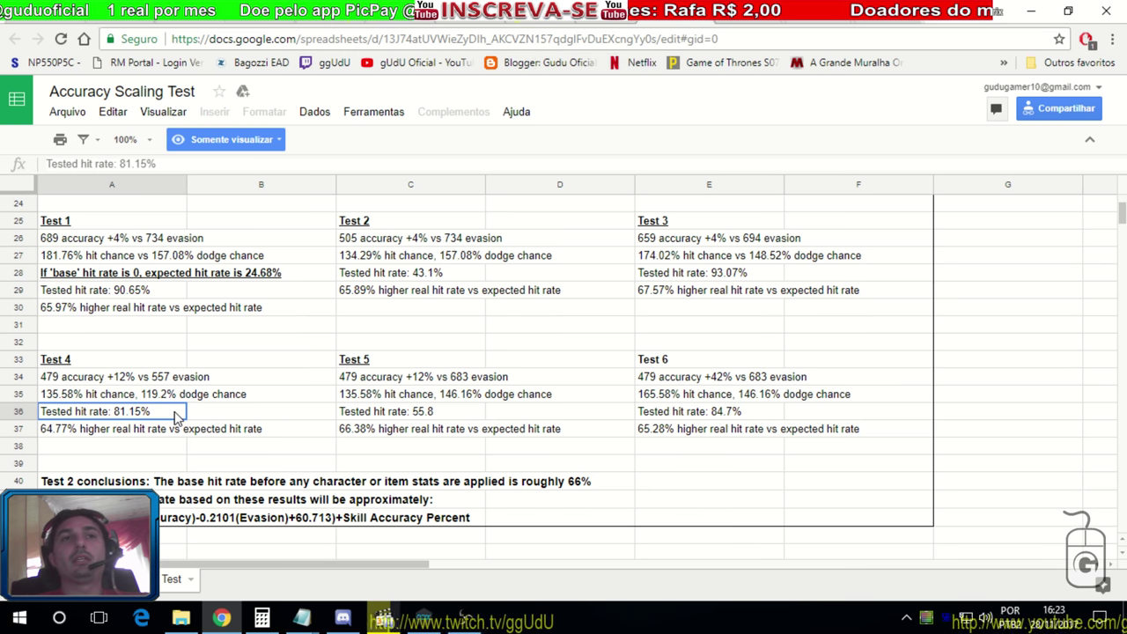
key("alt+Tab")
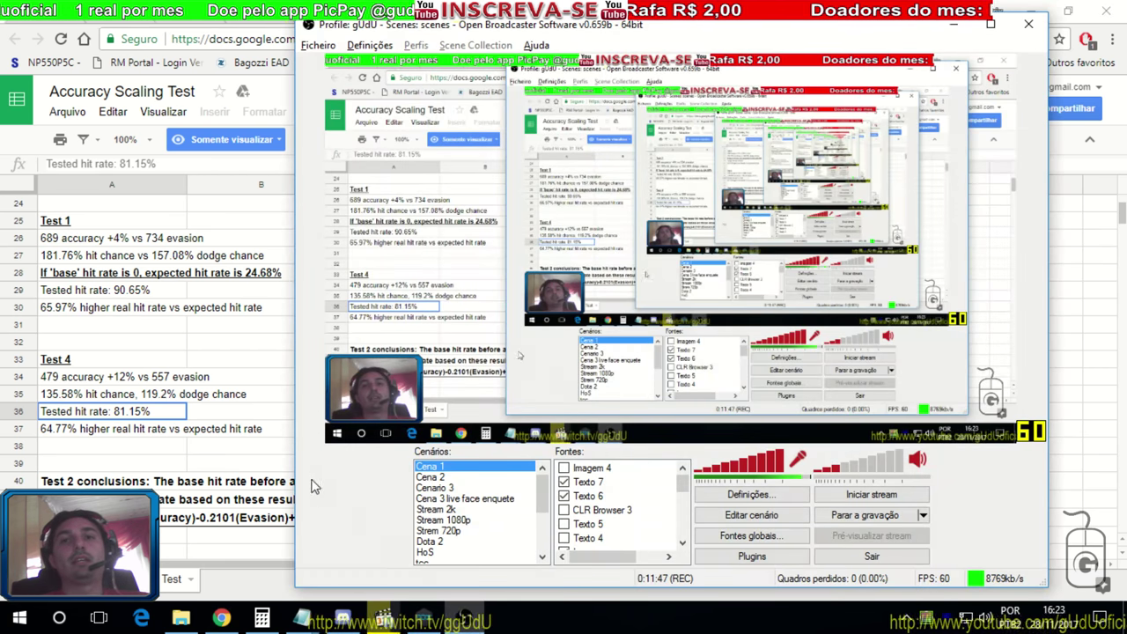
key("alt+Tab")
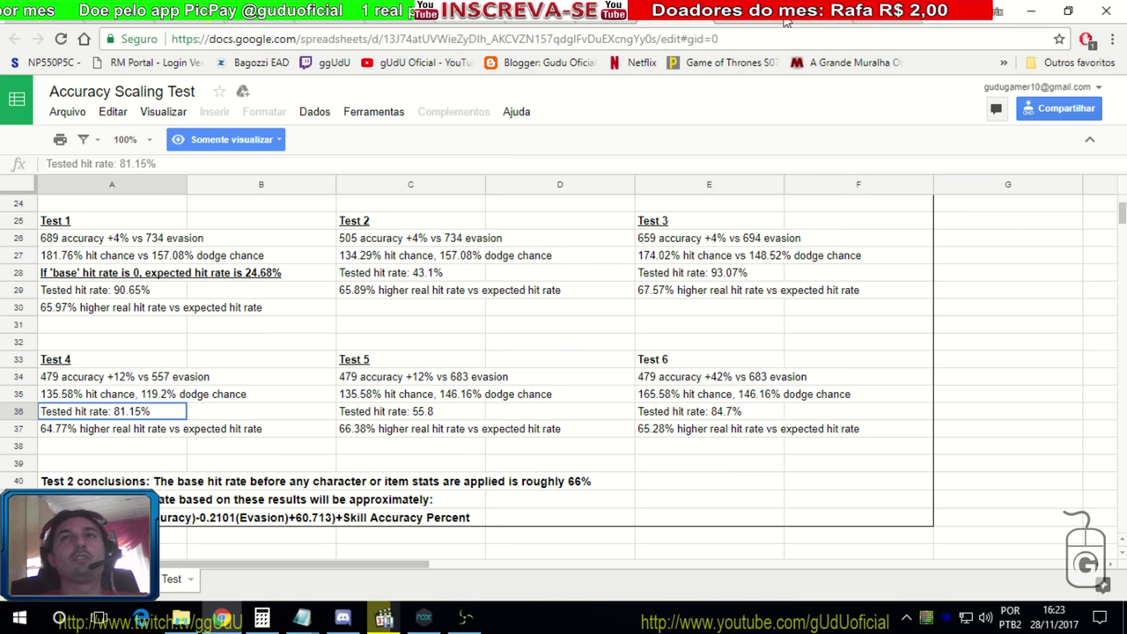
- Switch to the datamined gear spreadsheet and highlight the two Red Coral Earrings in the Full TET + TRI Acc build
key("ctrl+Tab")
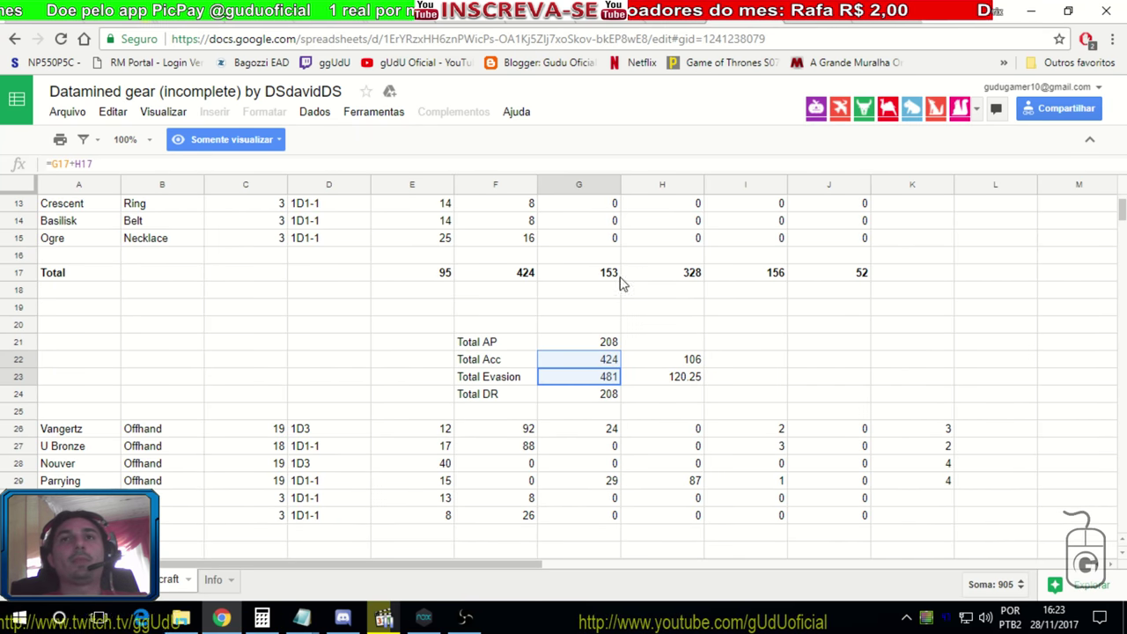
scroll(568, 349, "up", 3)
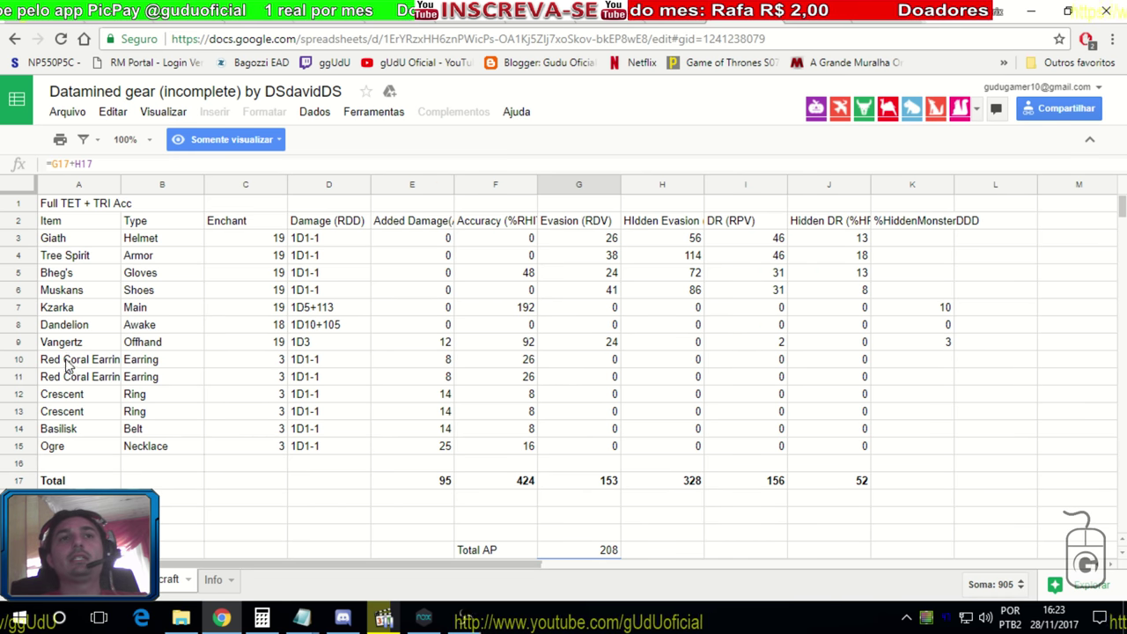
left_click_drag(69, 365, 86, 384)
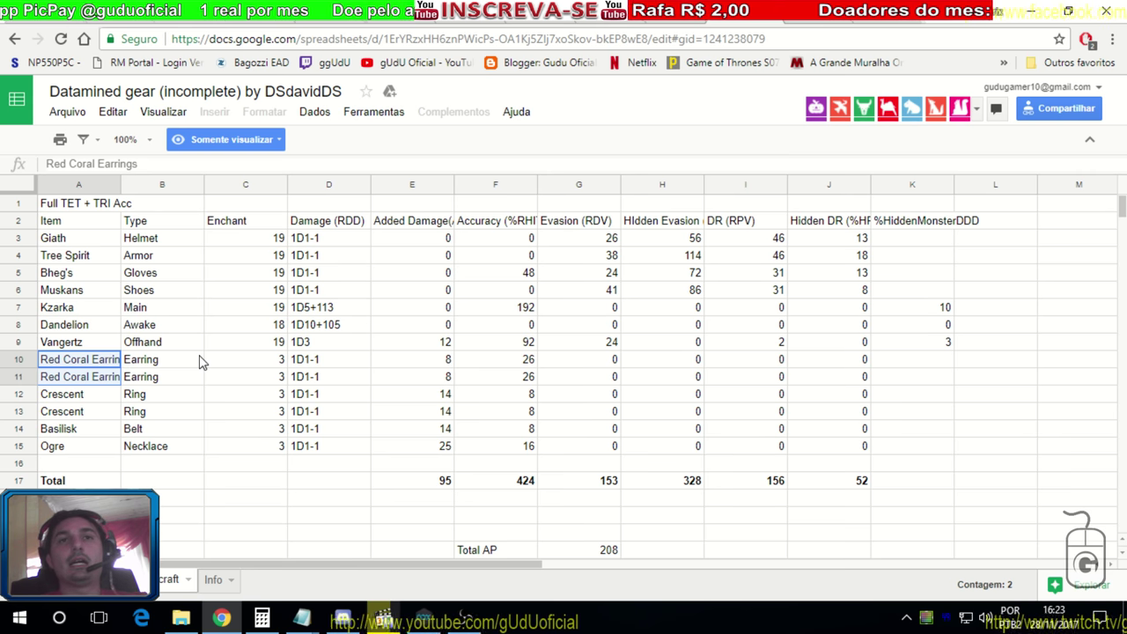
- Check the build's Total AP and review the accuracy total beneath the gear list
scroll(201, 360, "down", 3)
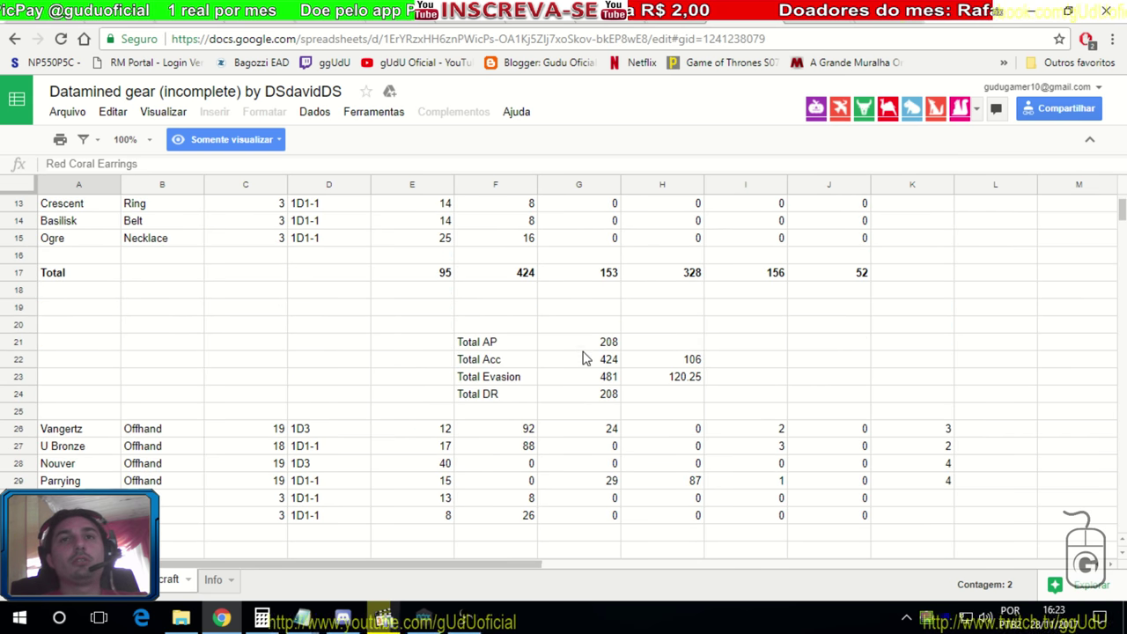
left_click(583, 346)
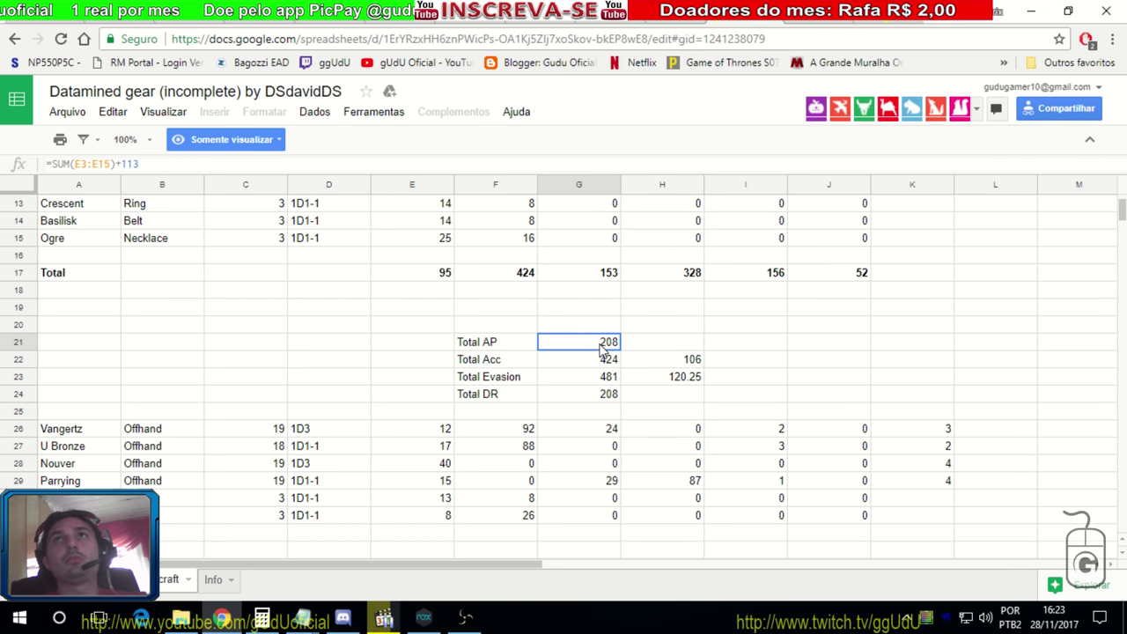
scroll(531, 370, "up", 5)
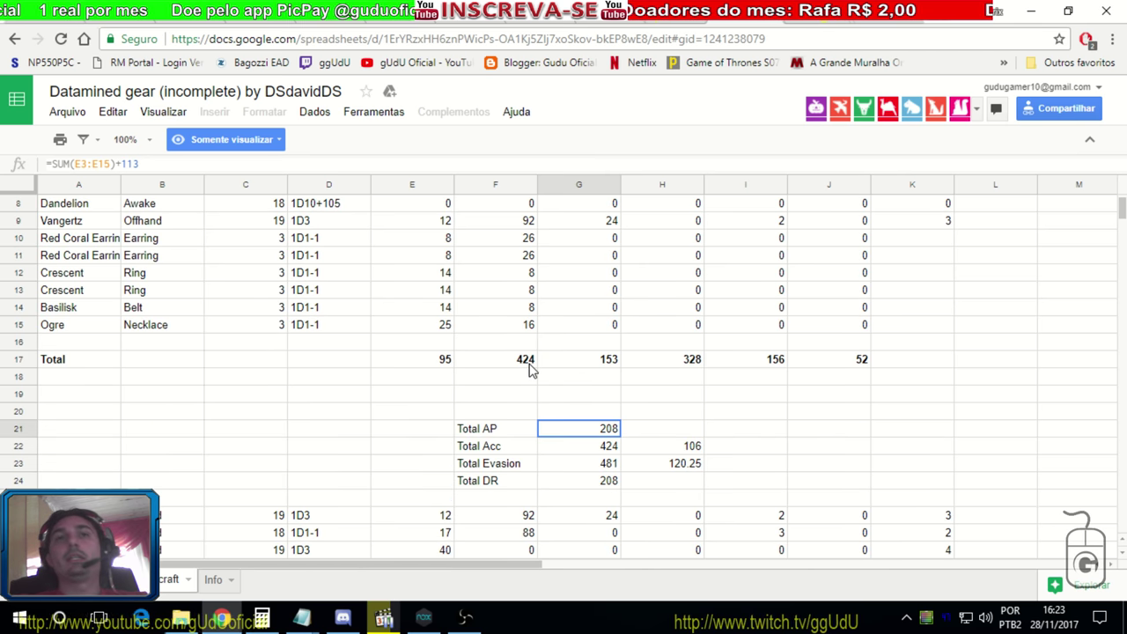
scroll(453, 380, "up", 1)
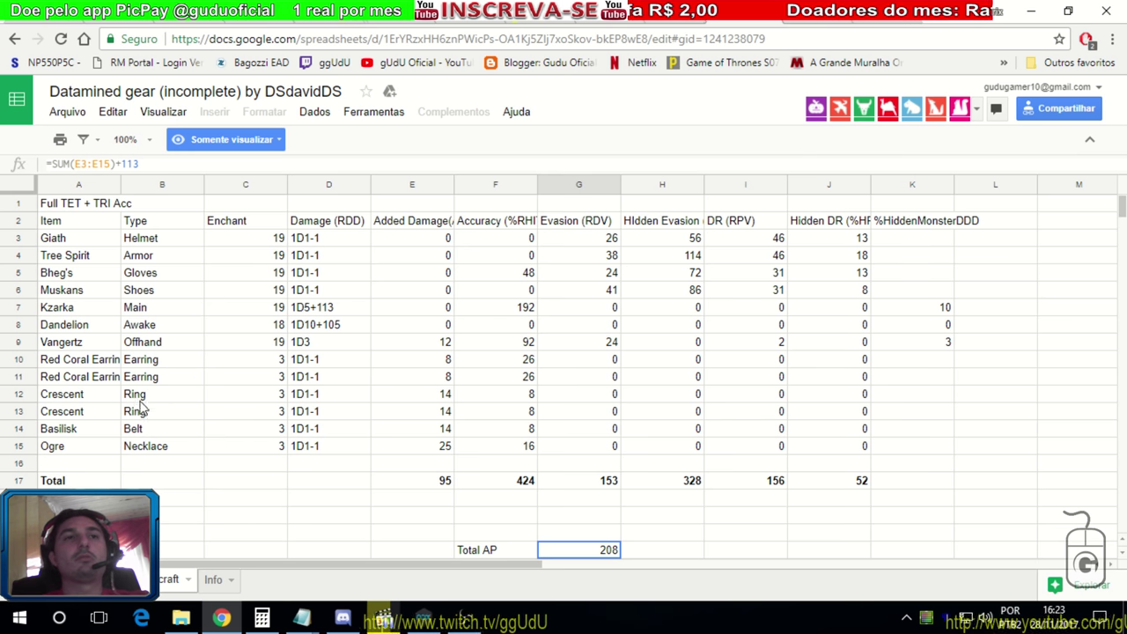
- Point out the Ogre necklace and its Accuracy (%RHIT) value in the Full TET + TRI Acc build
left_click(105, 445)
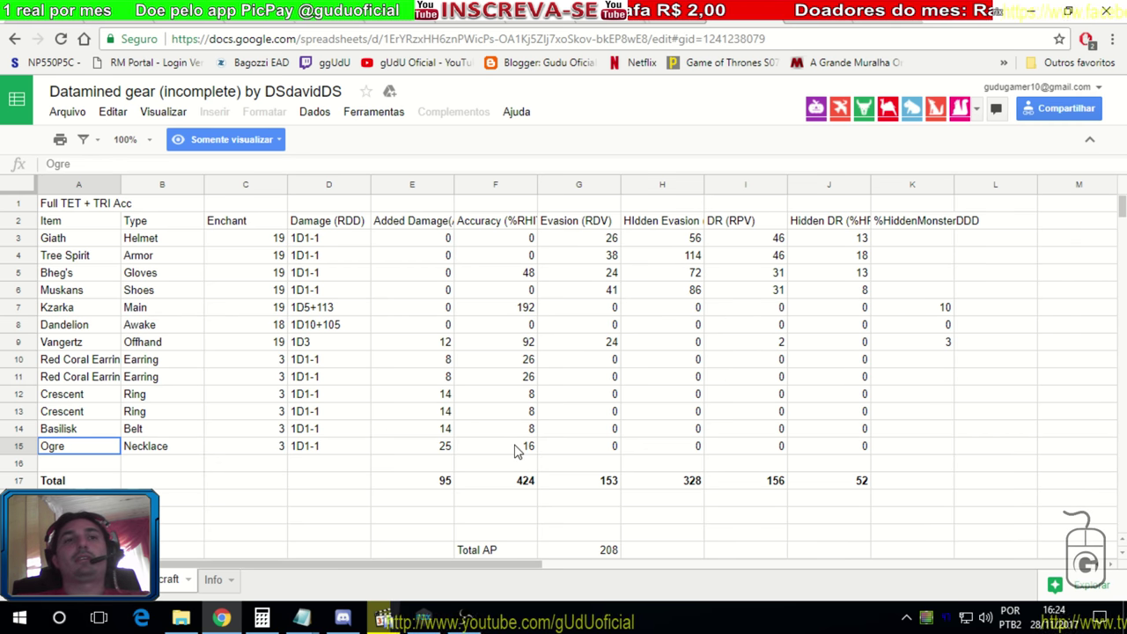
left_click(502, 219)
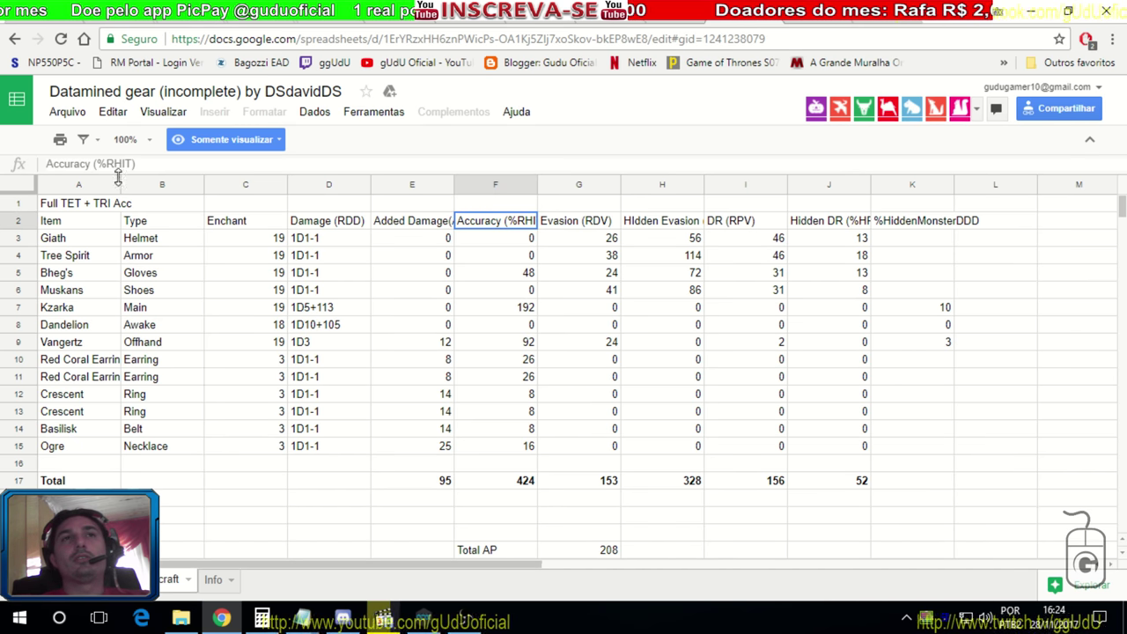
left_click(509, 449)
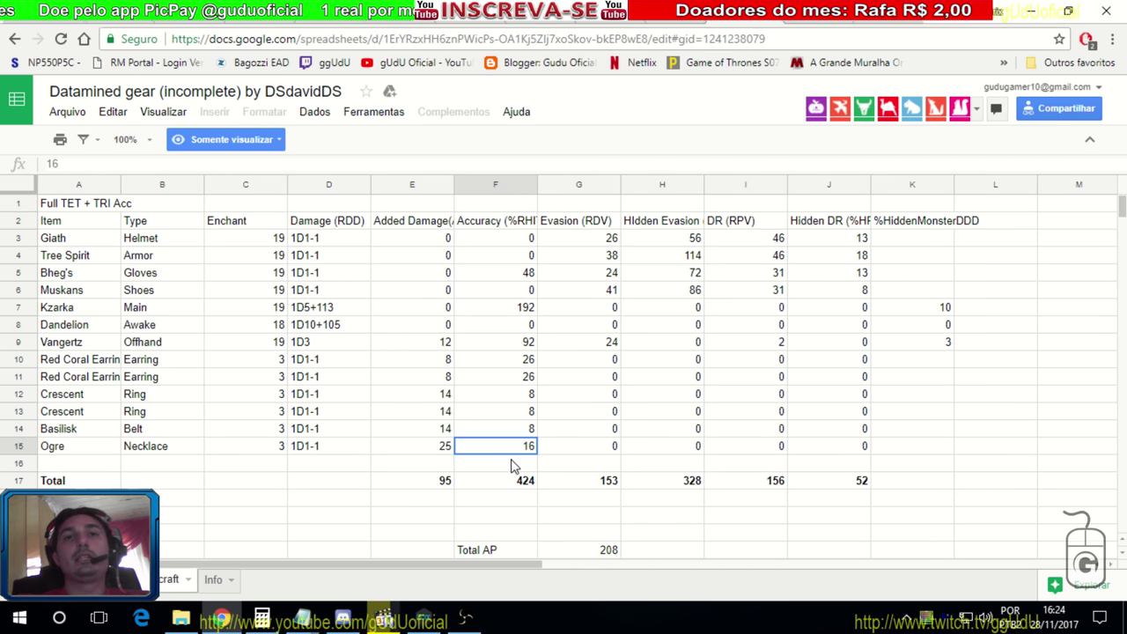
left_click(91, 449)
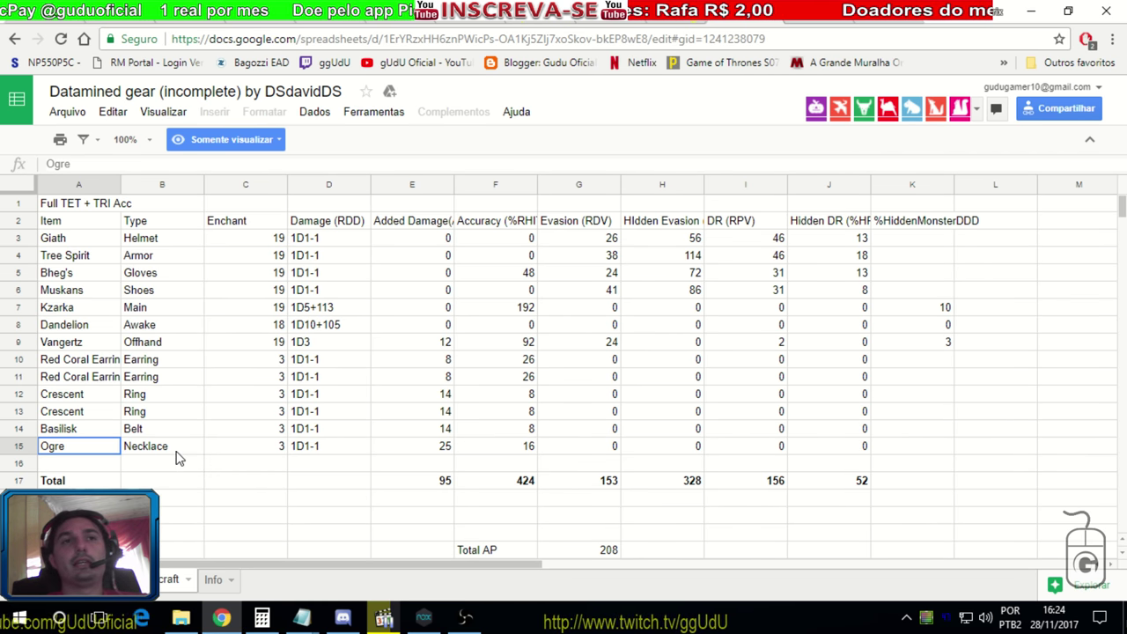
left_click(522, 449)
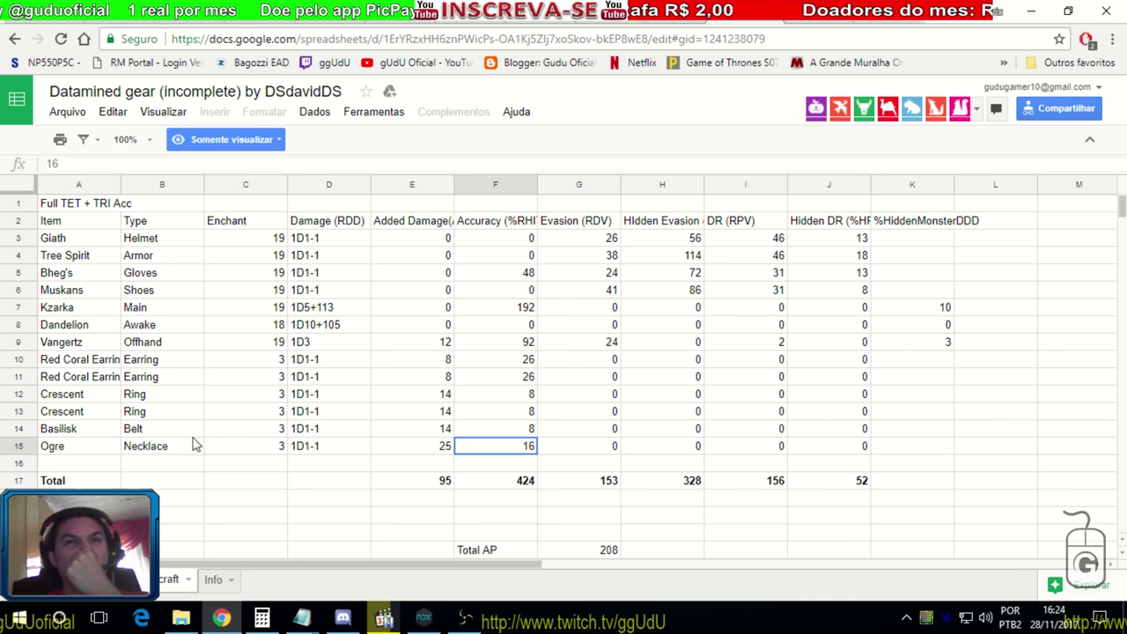
left_click(71, 449)
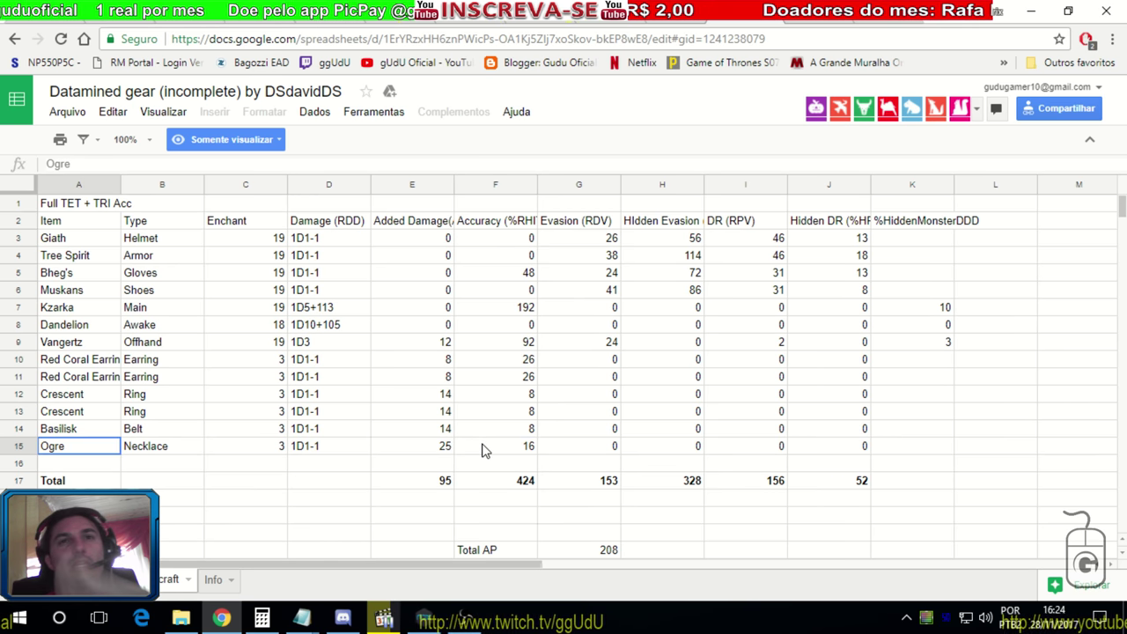
left_click(517, 447)
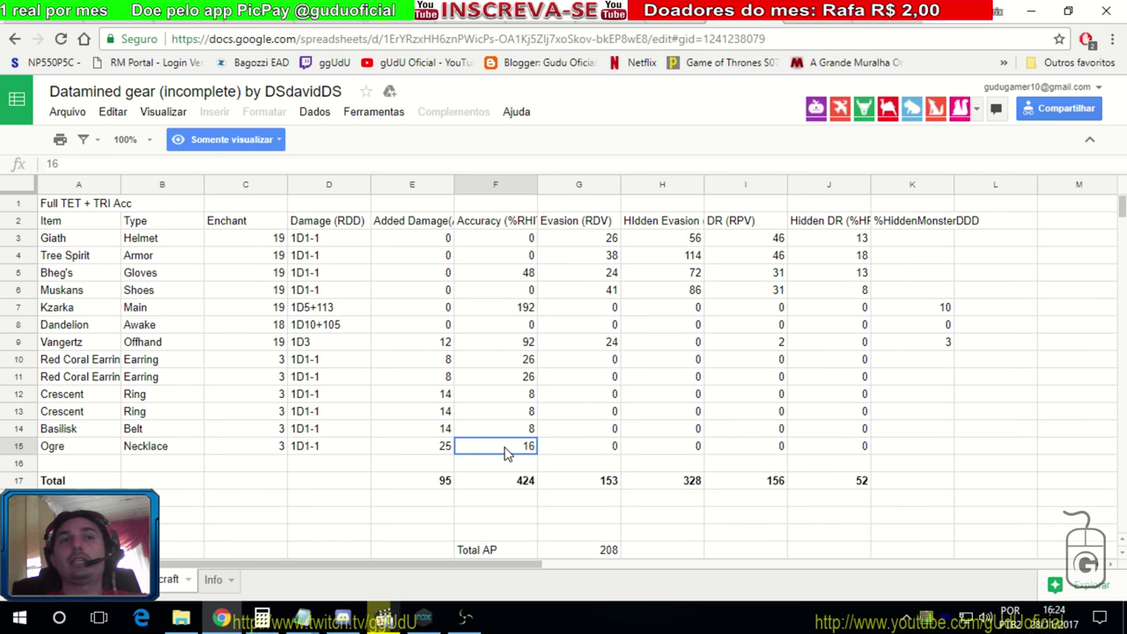
- Point out the accuracy values of the two Crescent rings and the first Red Coral Earring in the build
left_click(500, 398)
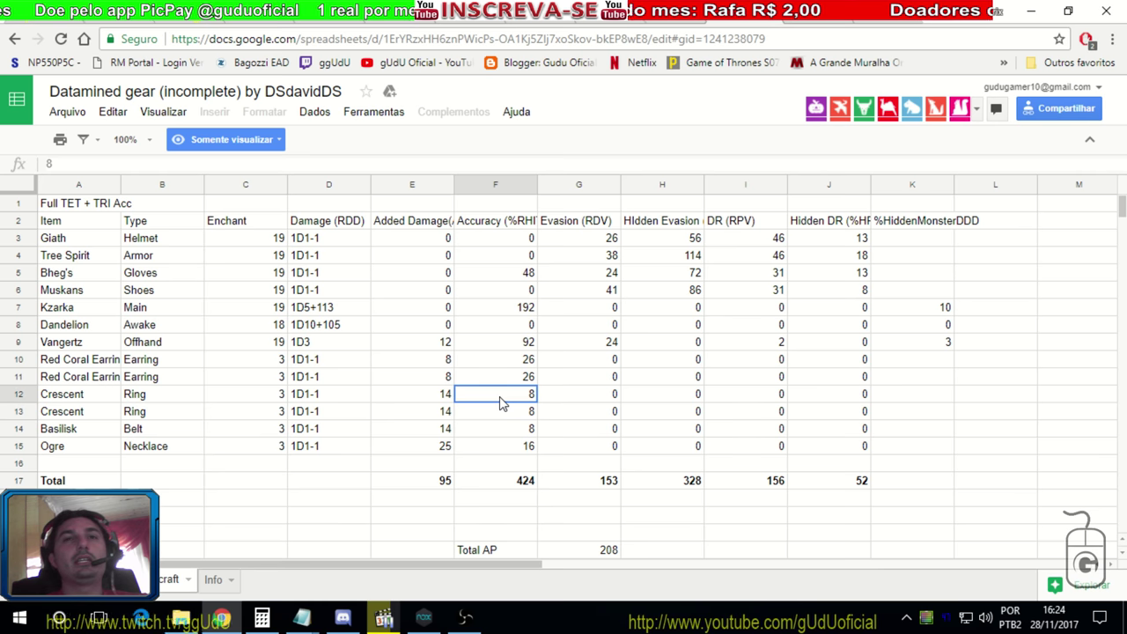
left_click(522, 408)
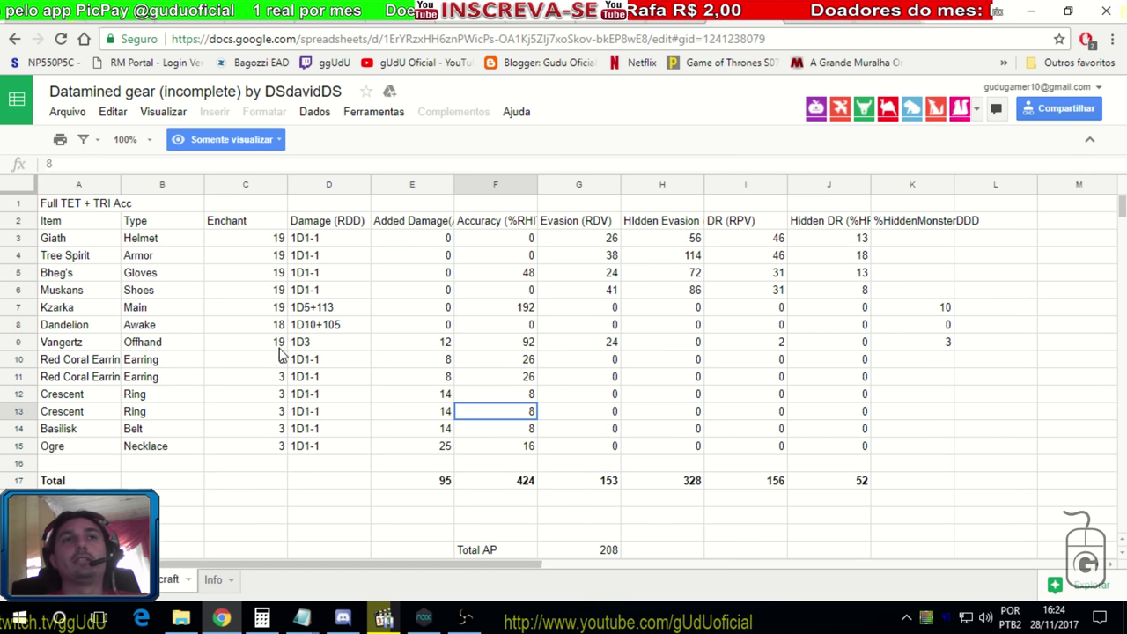
left_click(106, 360)
left_click(530, 361)
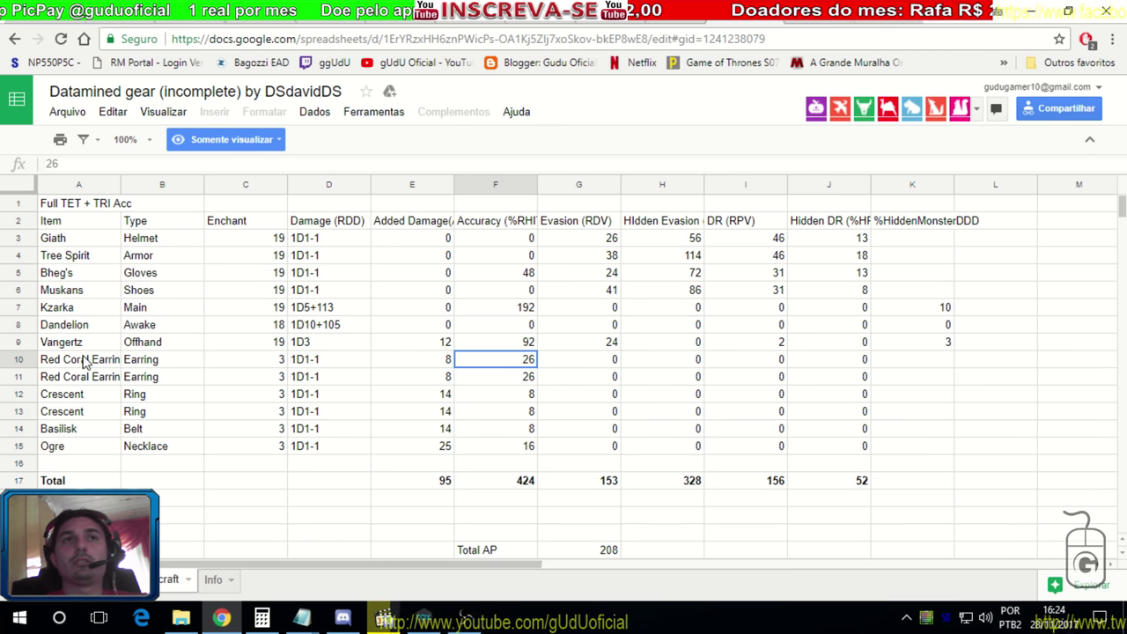
- Search the full item list for "wi" and inspect the accuracy of the Witch's earring at enchant levels 0 and 3
left_click(96, 580)
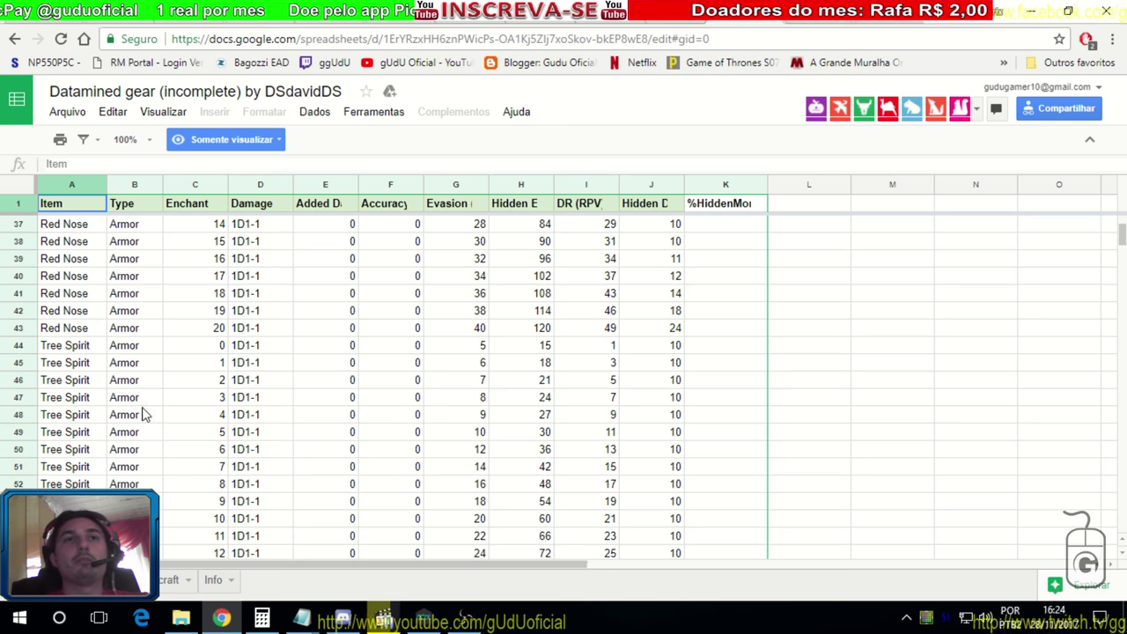
left_click(106, 311)
key("ctrl+f")
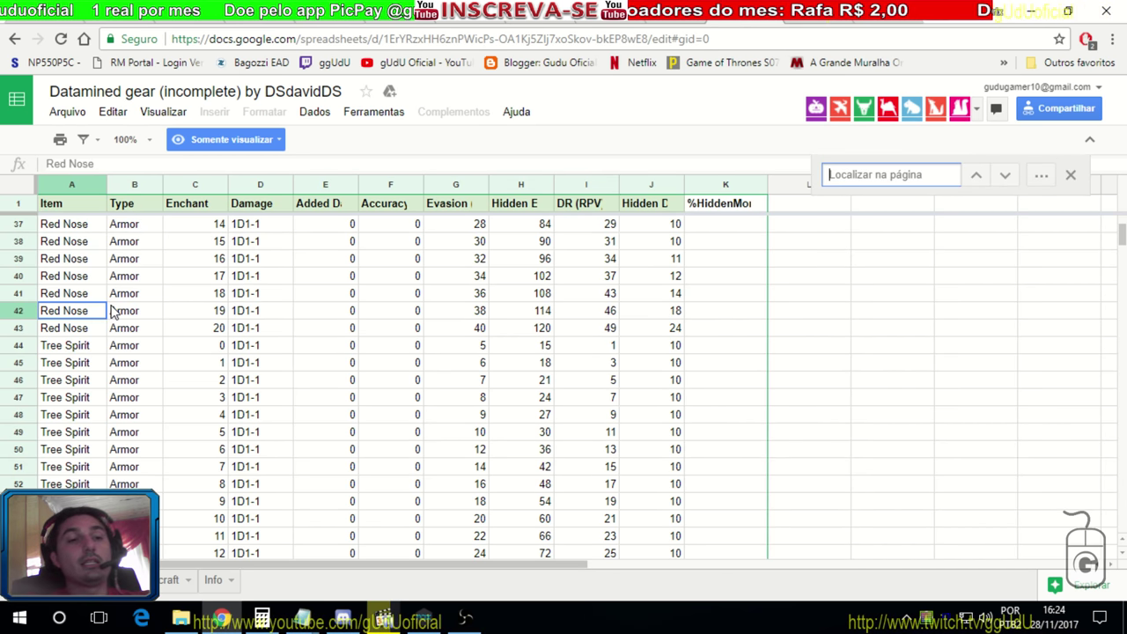
type("wi")
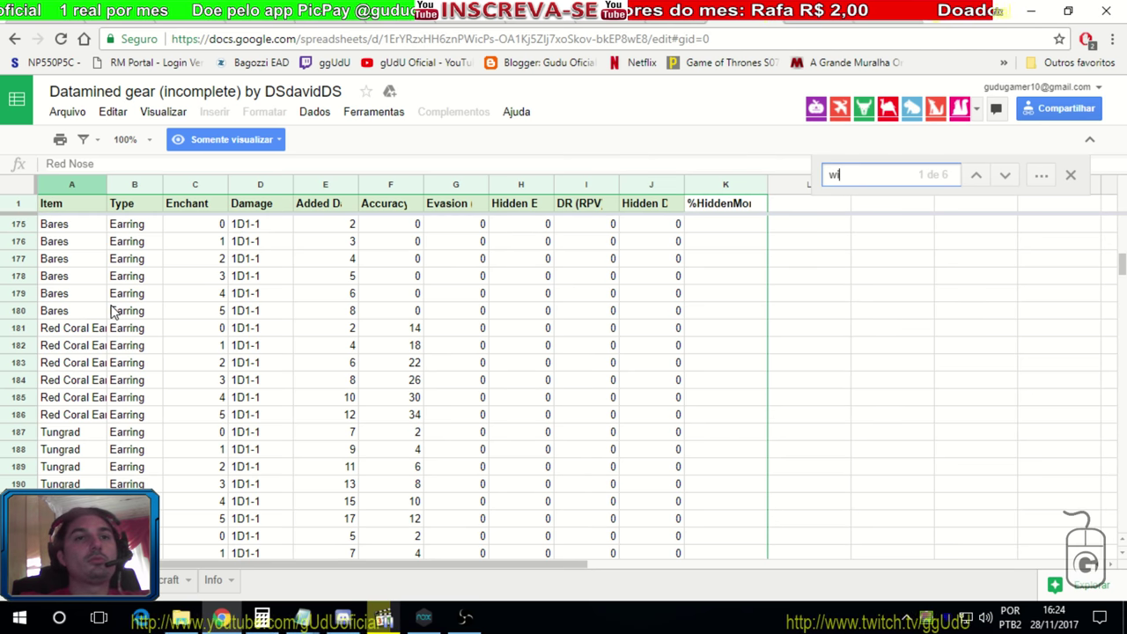
left_click(326, 208)
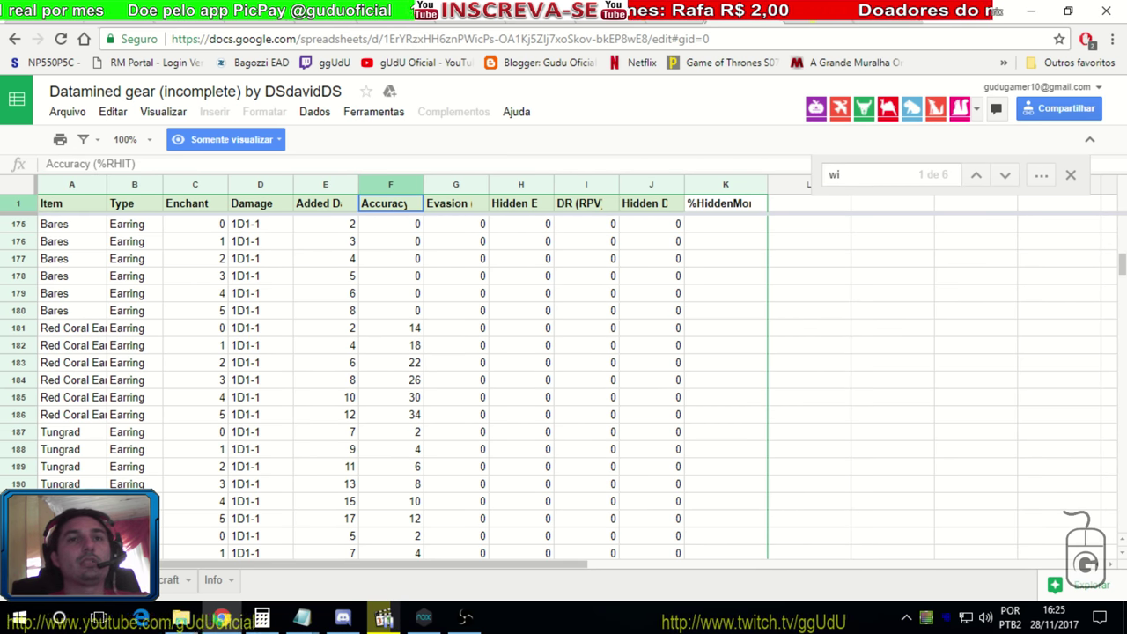
left_click(393, 535)
scroll(396, 528, "down", 3)
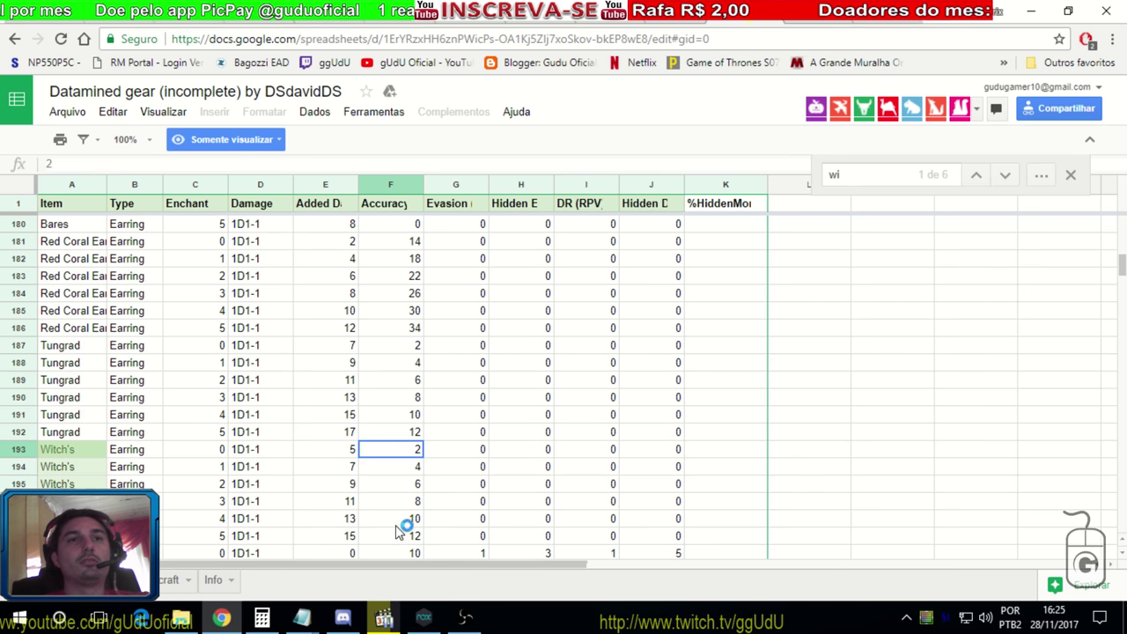
left_click(393, 502)
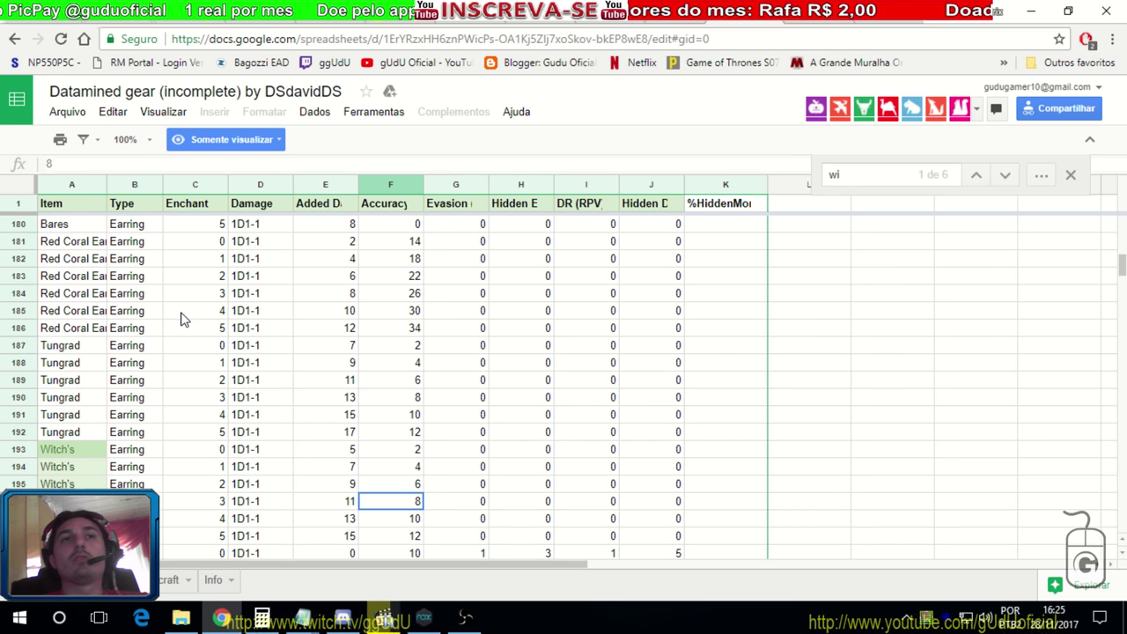
- Inspect the accuracy of the Red Coral Earrings at enchant levels 4 and 3 for comparison
left_click(88, 311)
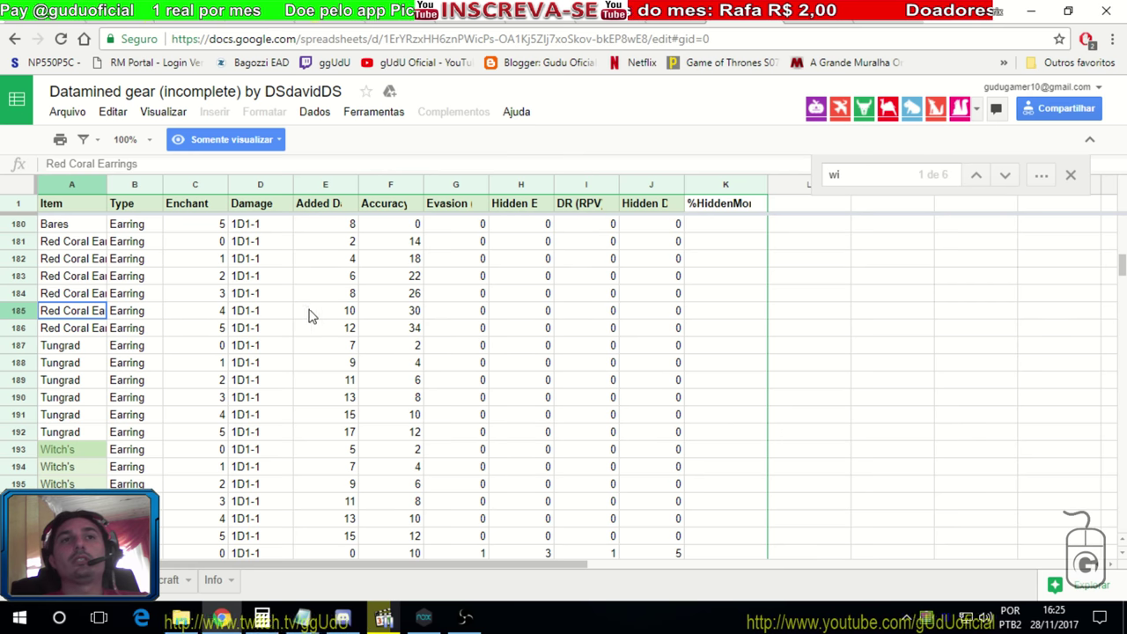
left_click(408, 313)
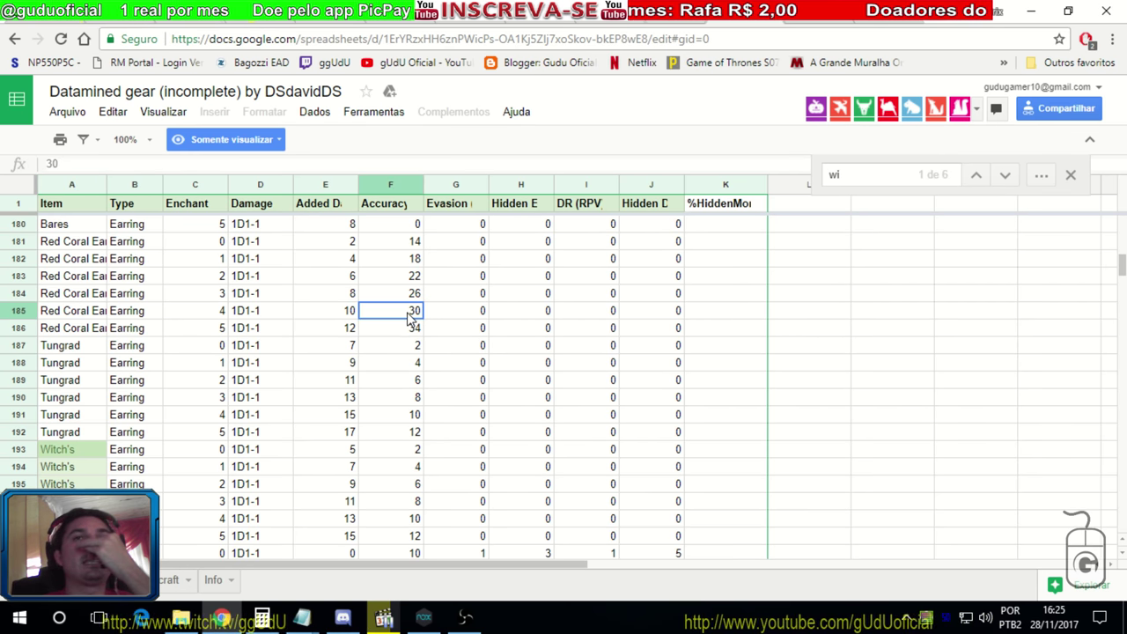
left_click(394, 297)
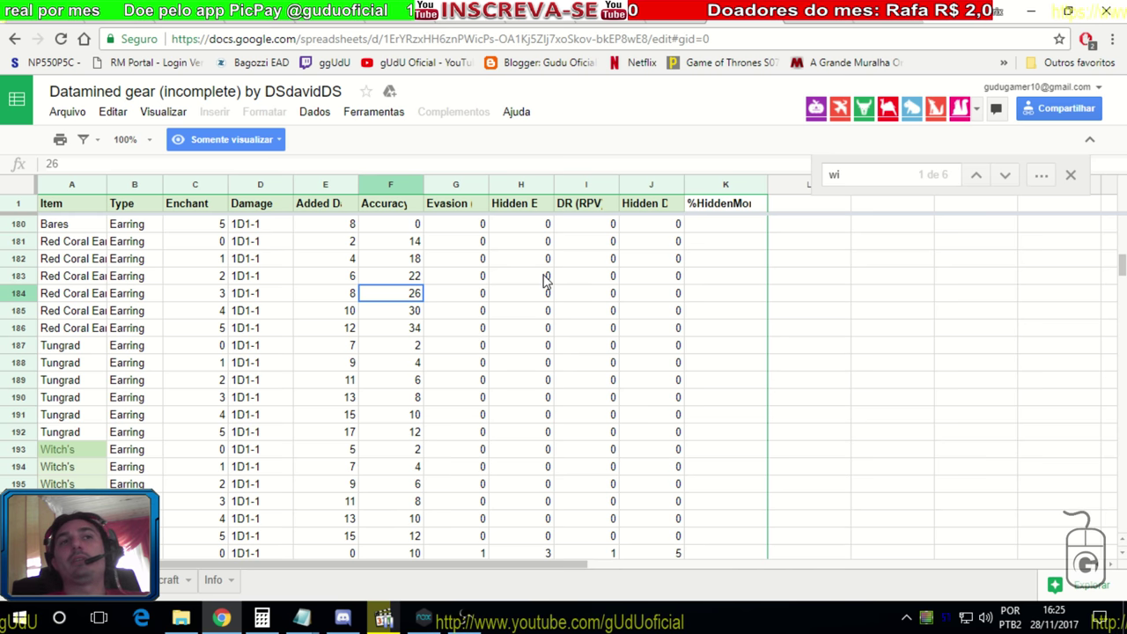
- Search the item list for "ser" and inspect the accuracy of the Serap necklace at enchant levels 3 and 4
key("ctrl+f")
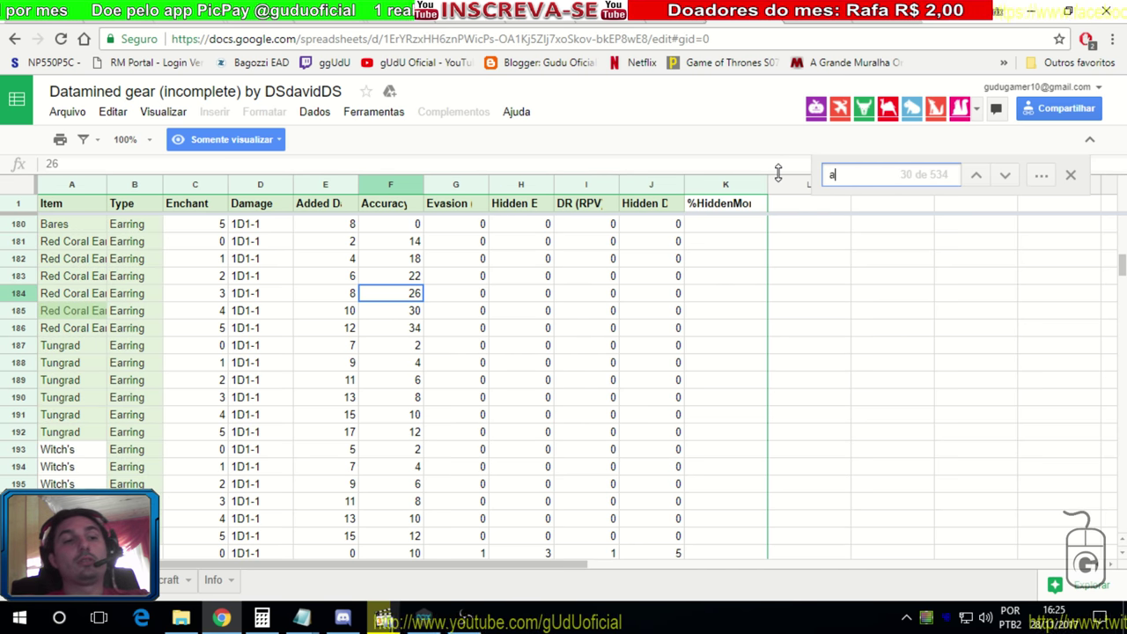
key("BackSpace")
type("ser")
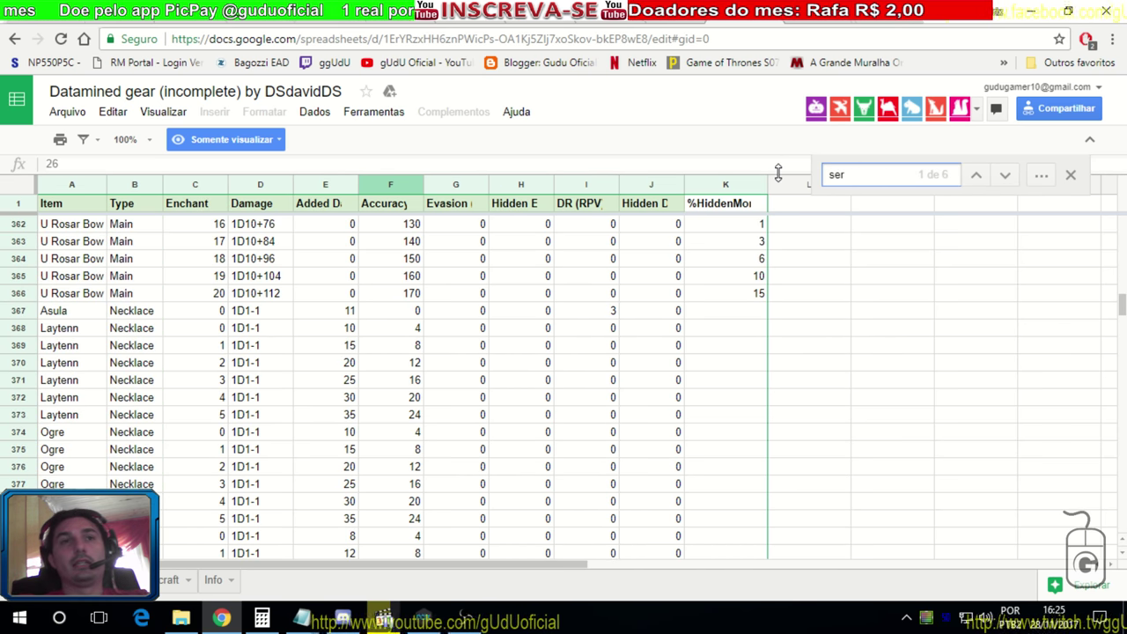
scroll(356, 404, "down", 1)
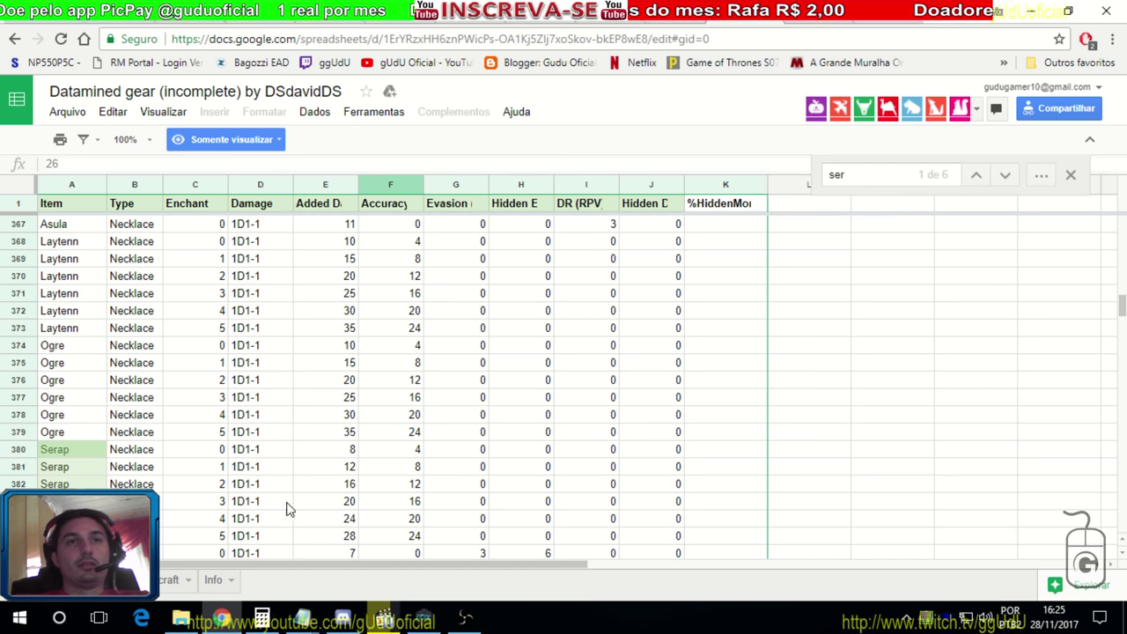
left_click(414, 504)
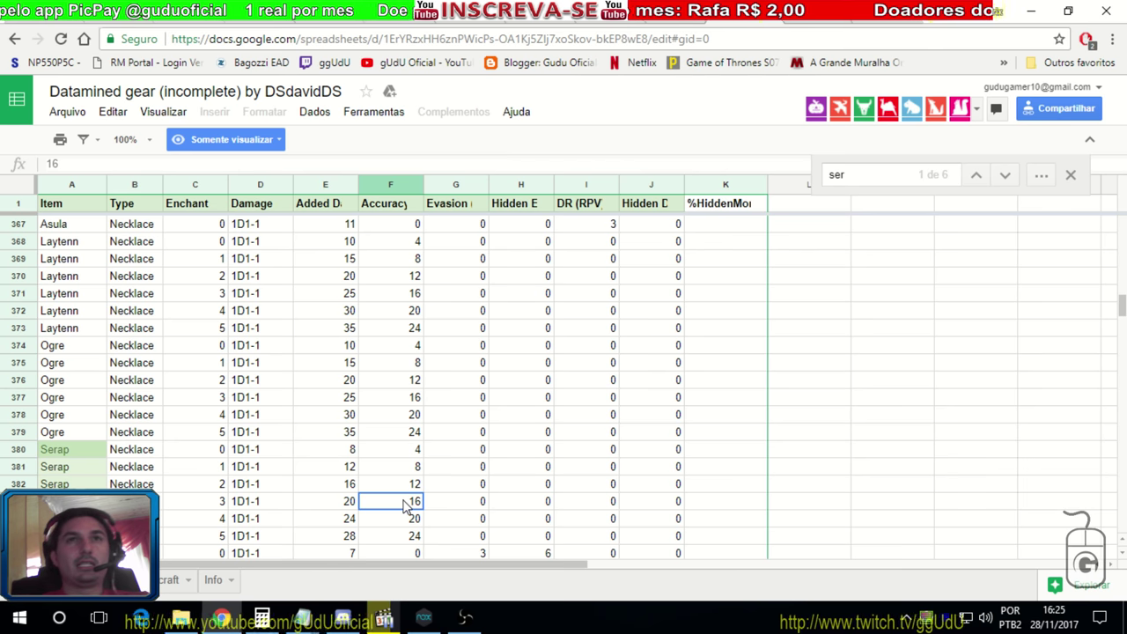
left_click(401, 206)
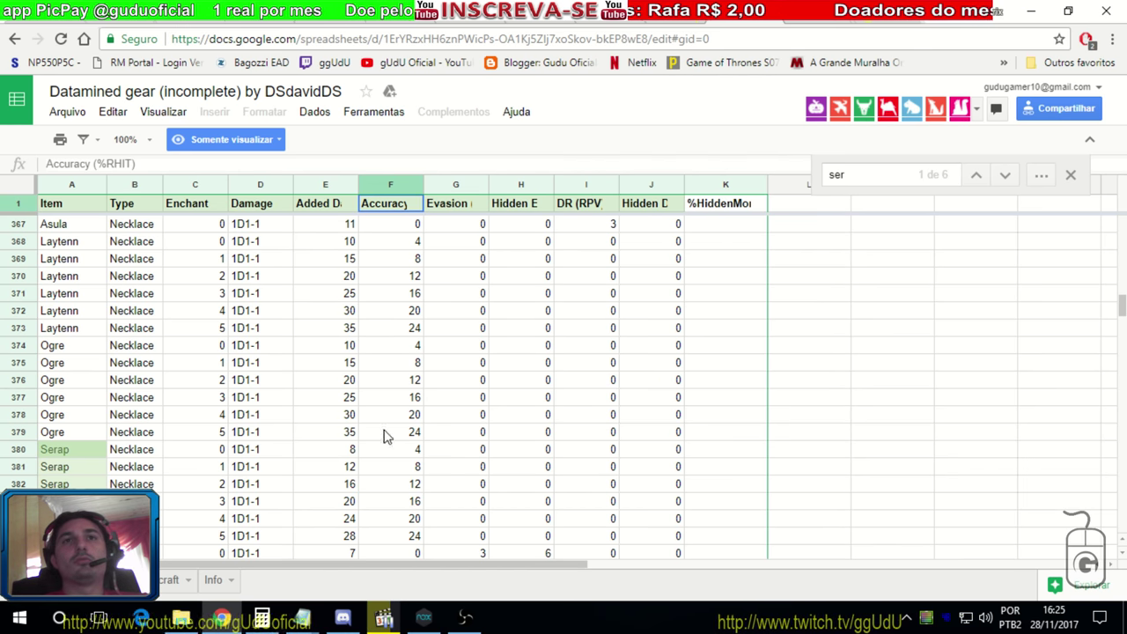
left_click(403, 520)
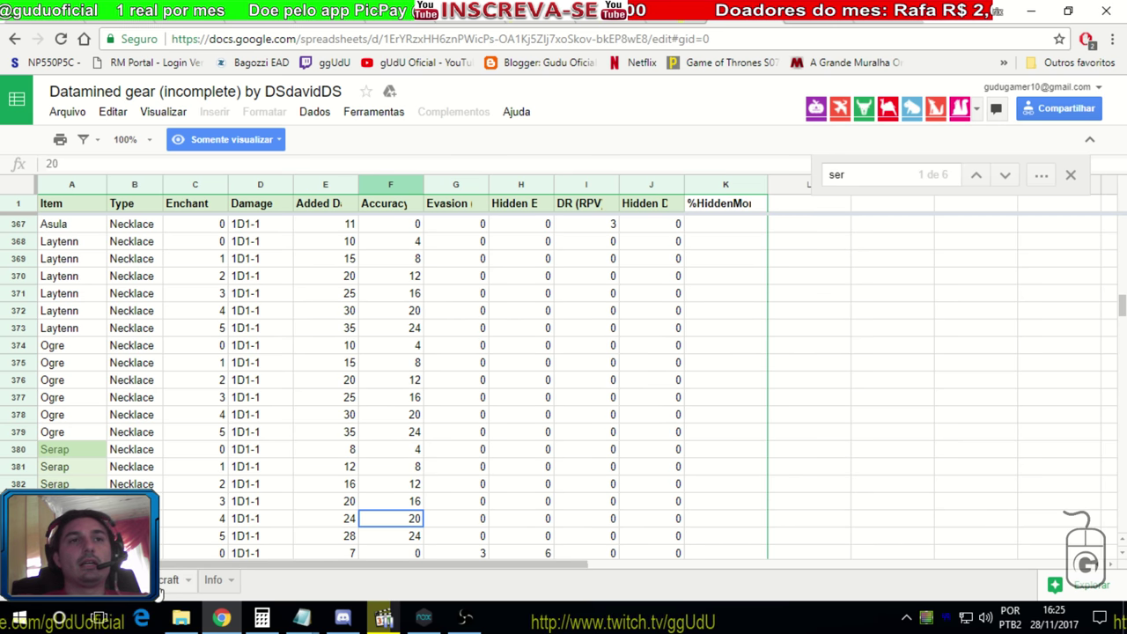
- Compare the Ogre necklace's accuracy in the Full TET + TRI Acc build with the Serap necklace rows in the full item list
left_click(158, 583)
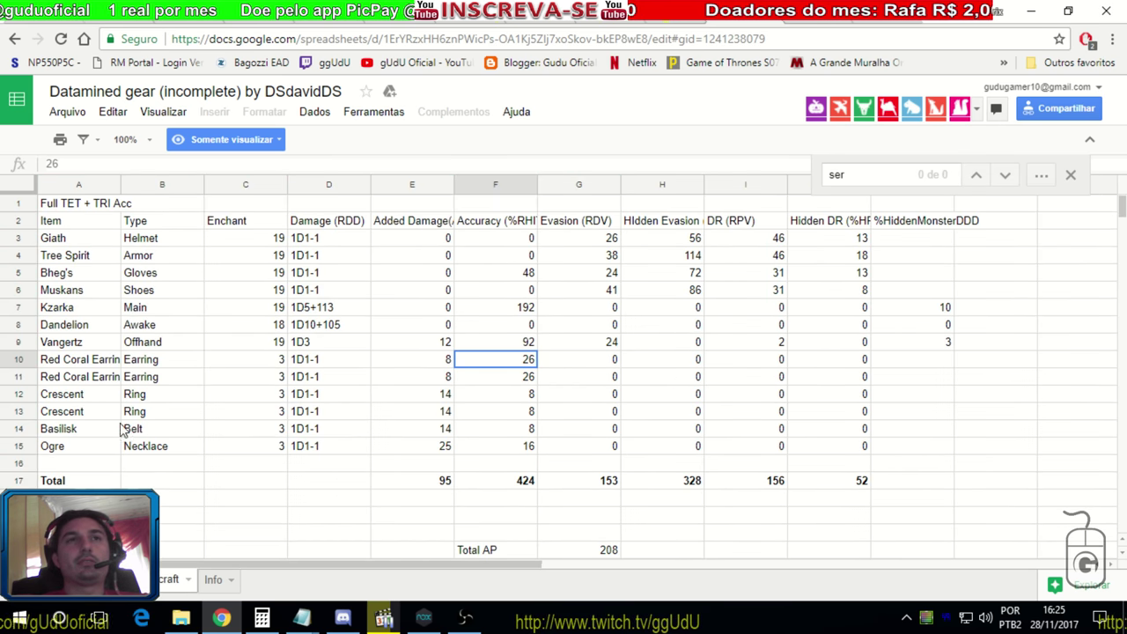
left_click(72, 449)
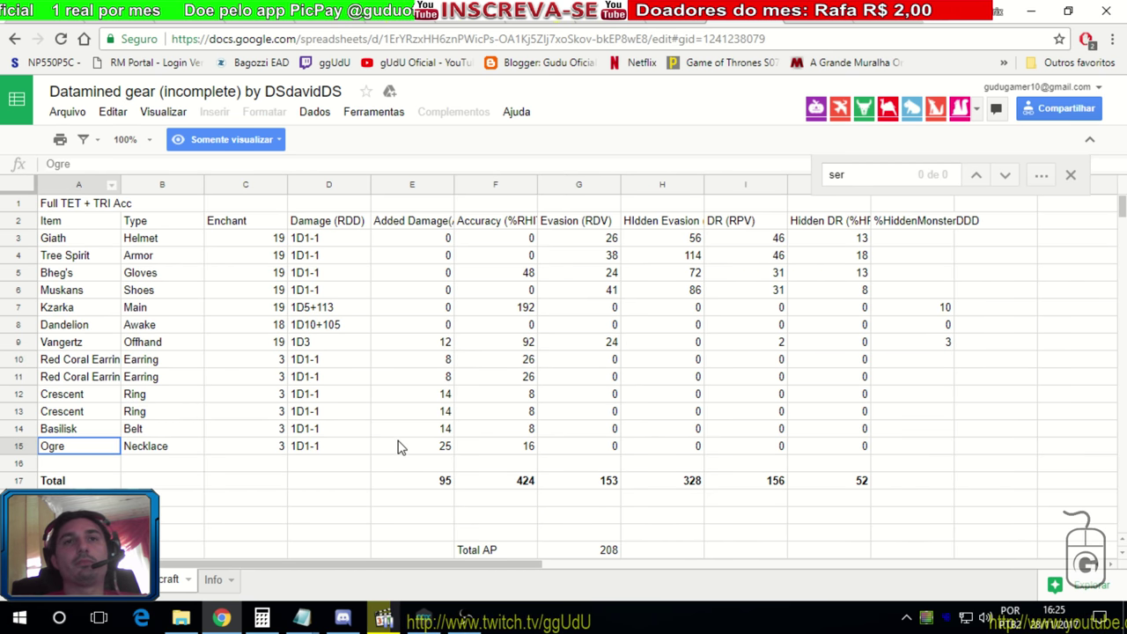
left_click(494, 451)
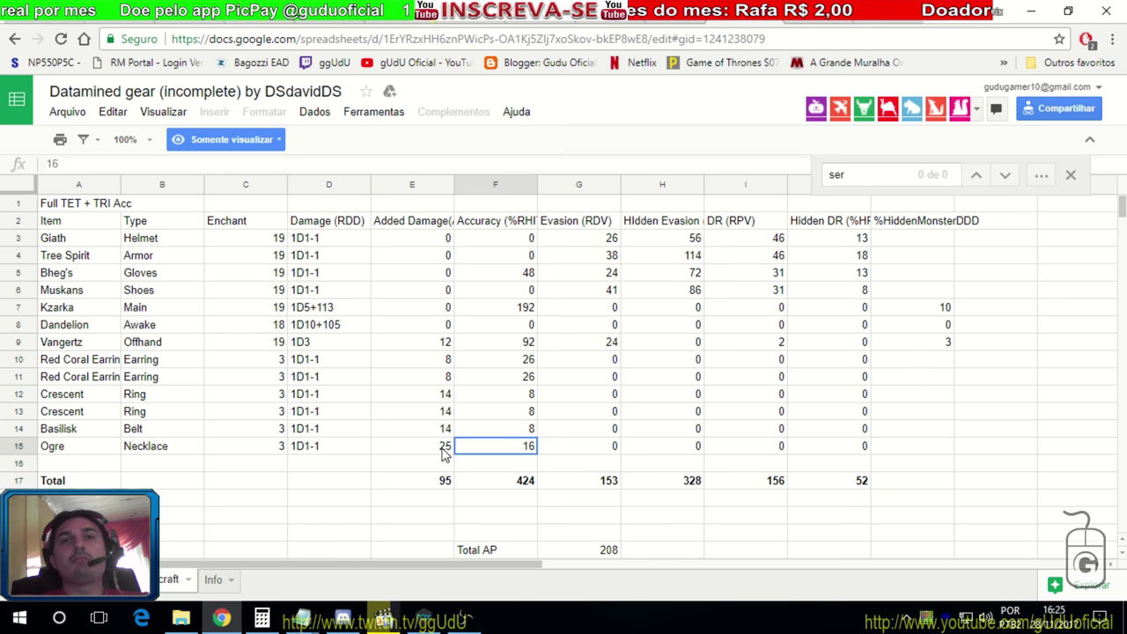
left_click(97, 579)
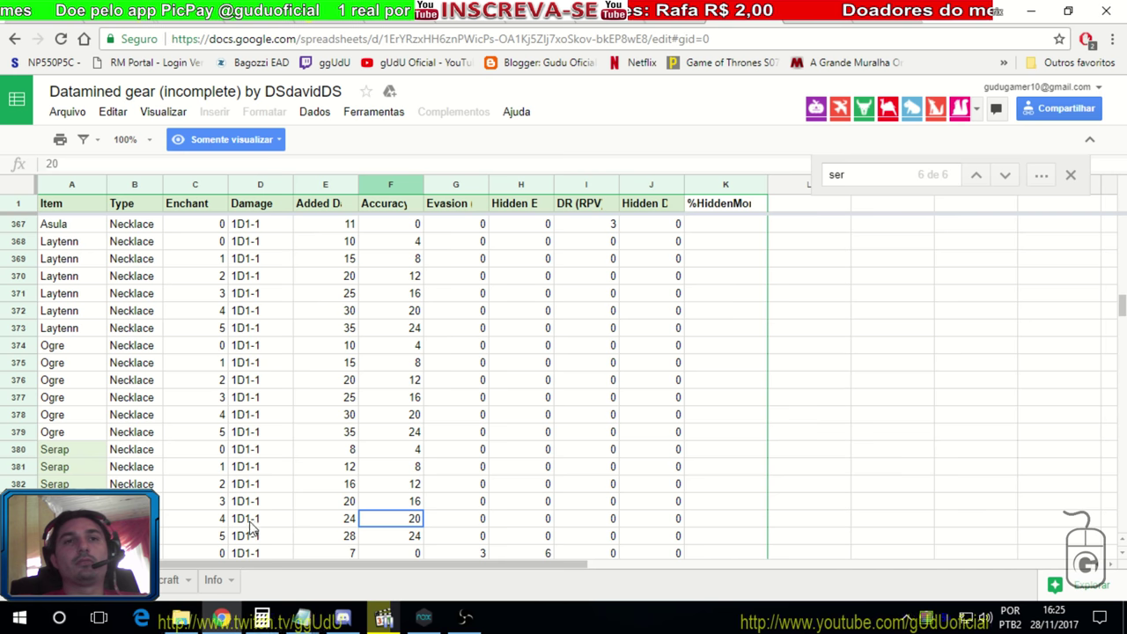
left_click(96, 579)
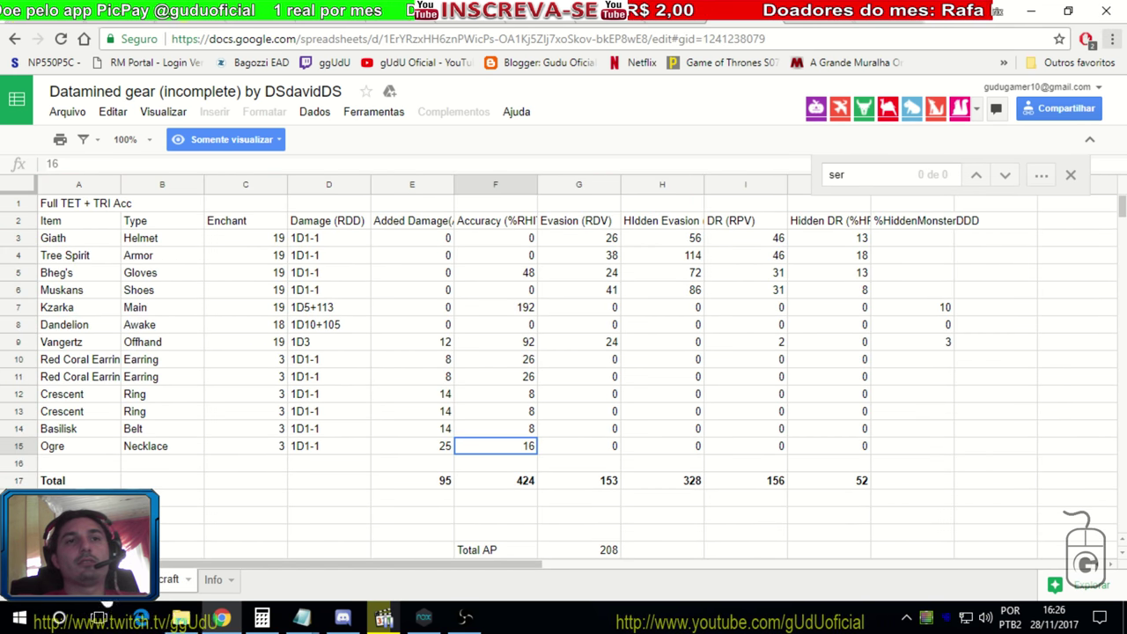
left_click(103, 581)
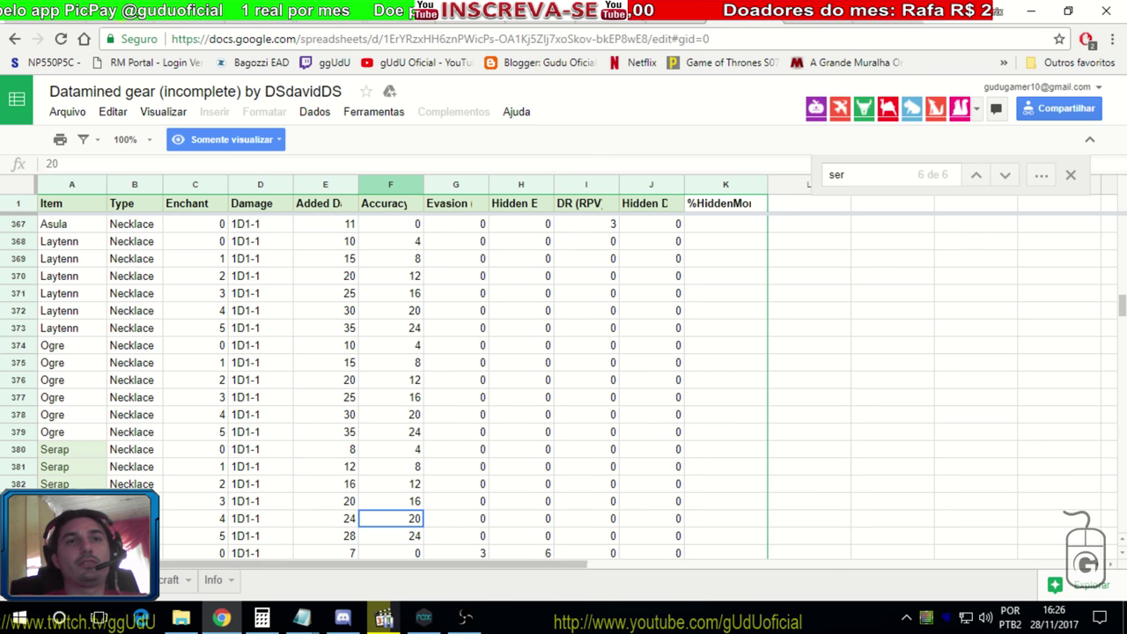
- Compare the Serap necklace's accuracy at enchant 3 with the Ogre necklace in the Full TET + TRI Acc build
left_click(173, 505)
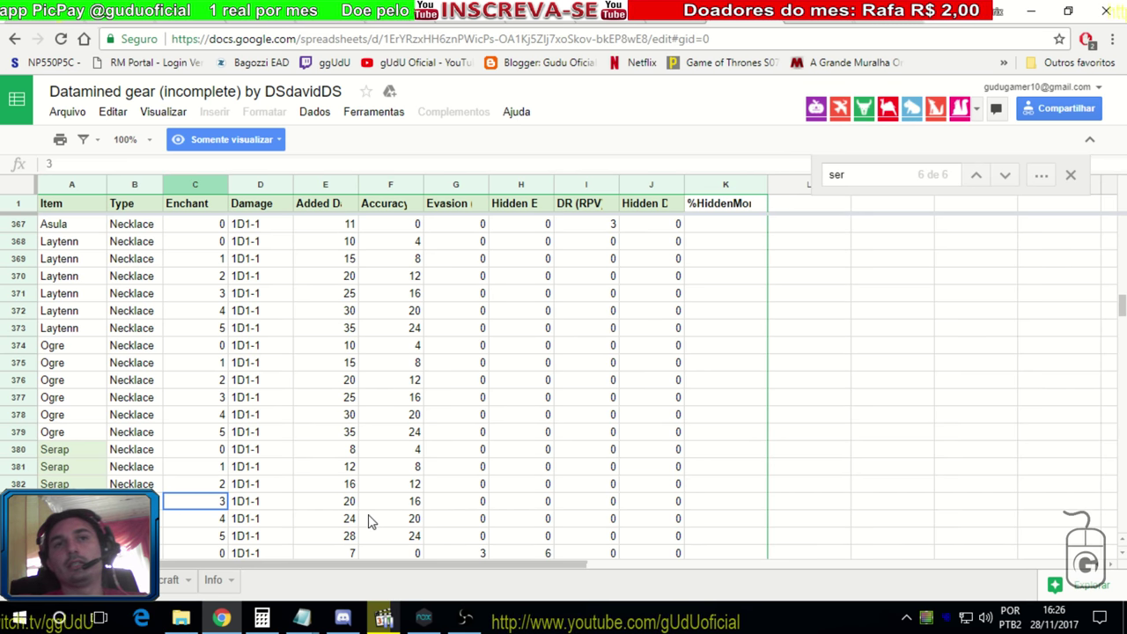
left_click(411, 503)
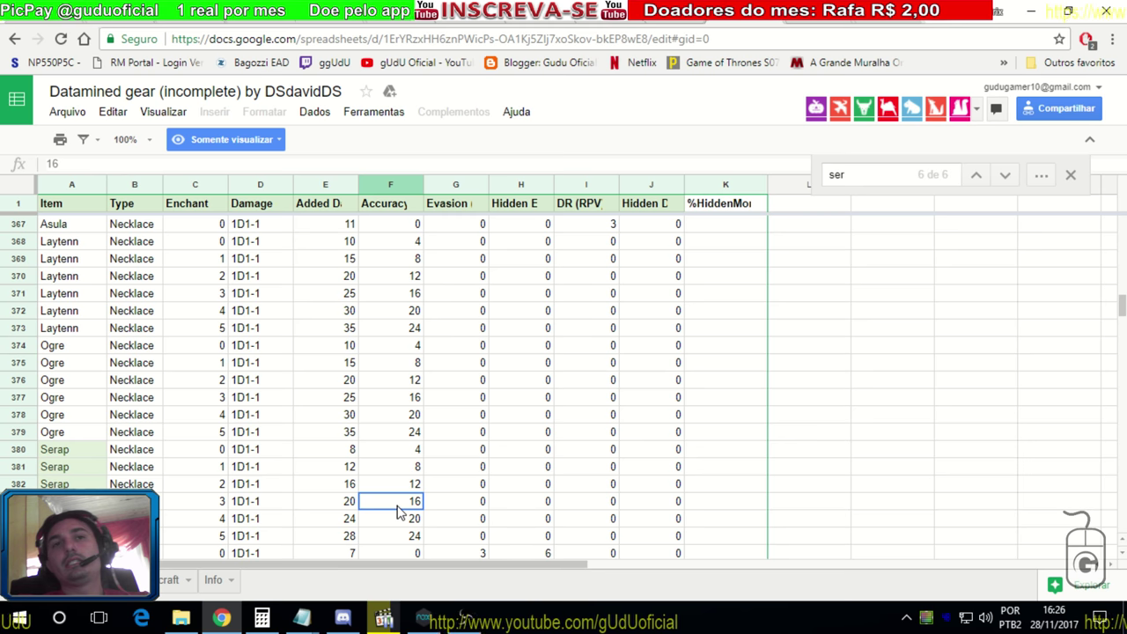
left_click(163, 581)
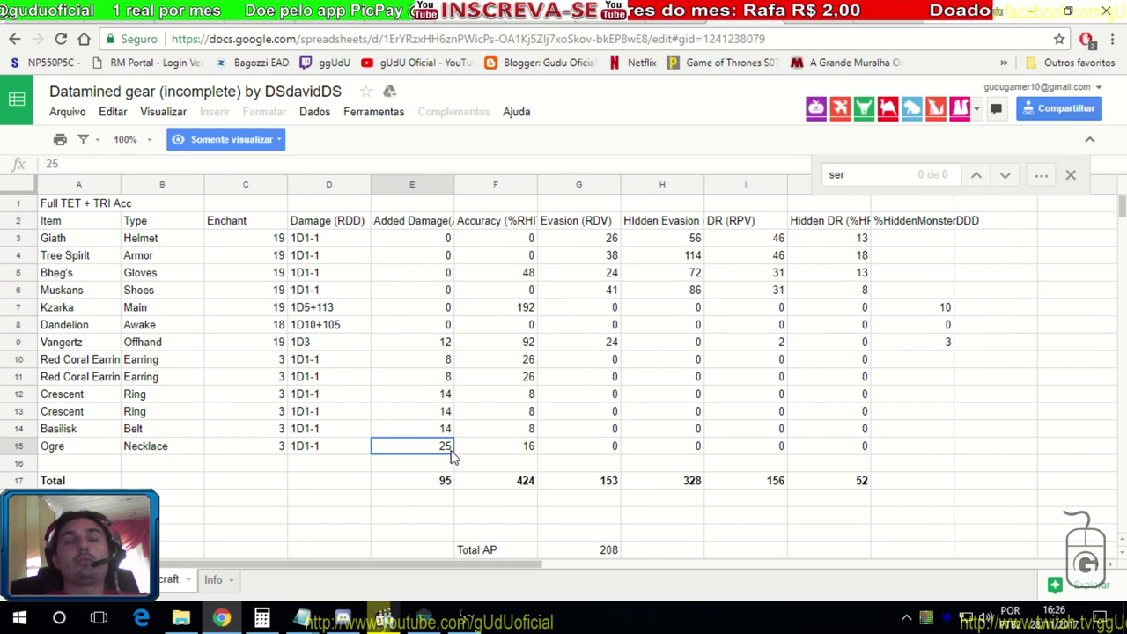
left_click(97, 579)
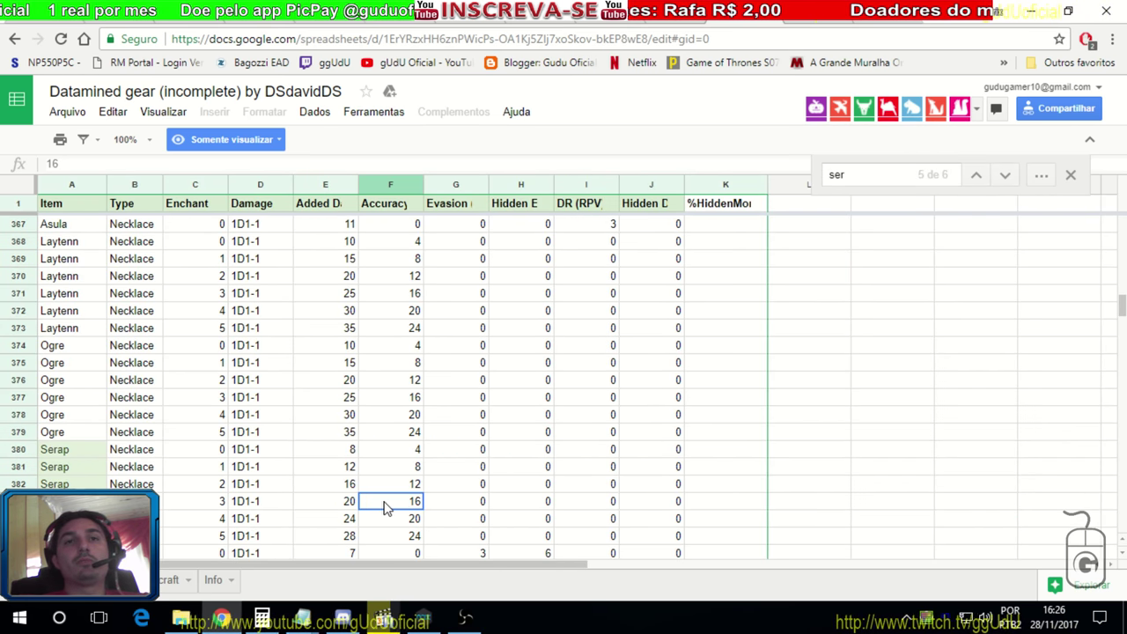
left_click_drag(71, 501, 407, 511)
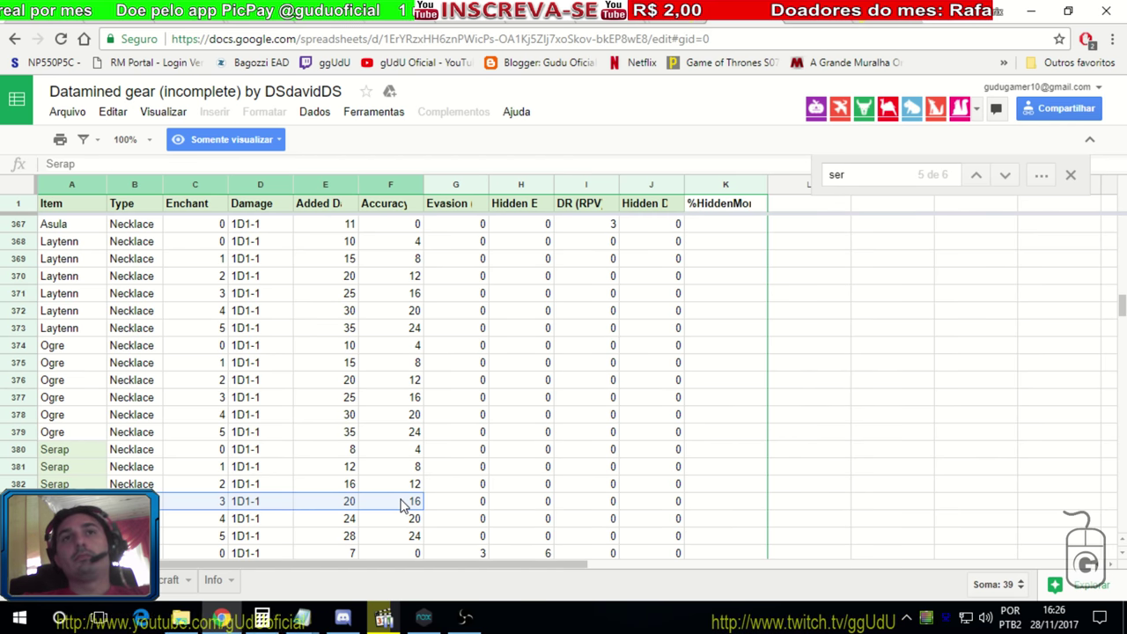
left_click(401, 504)
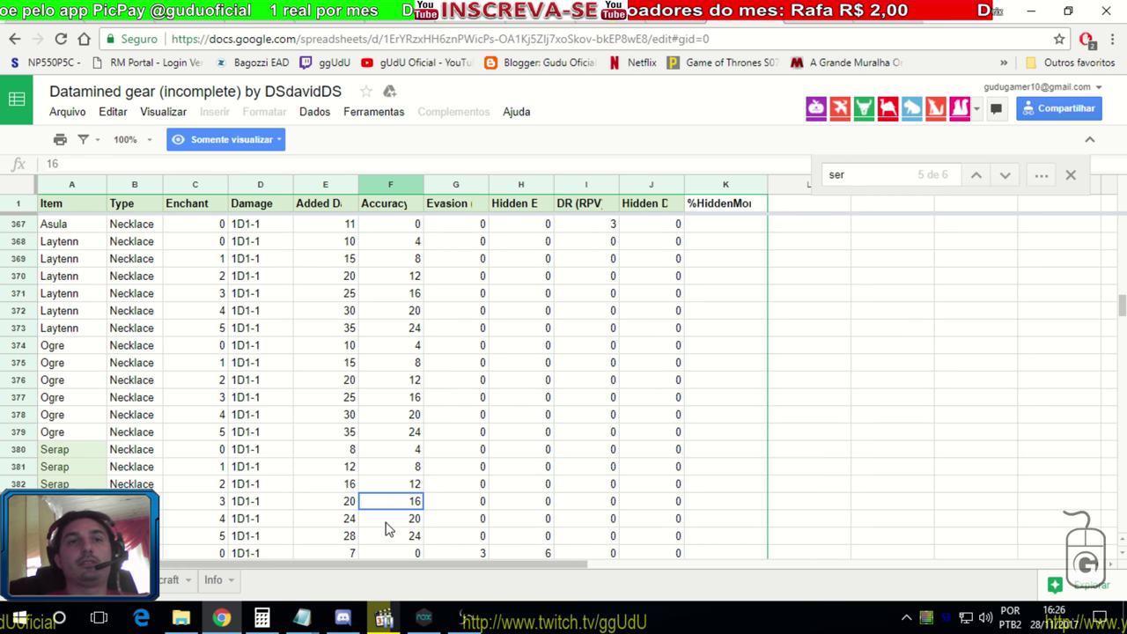
- Inspect the Serap necklace's enchant 5 row, plus its added damage and accuracy at enchant 3
left_click_drag(396, 519, 52, 535)
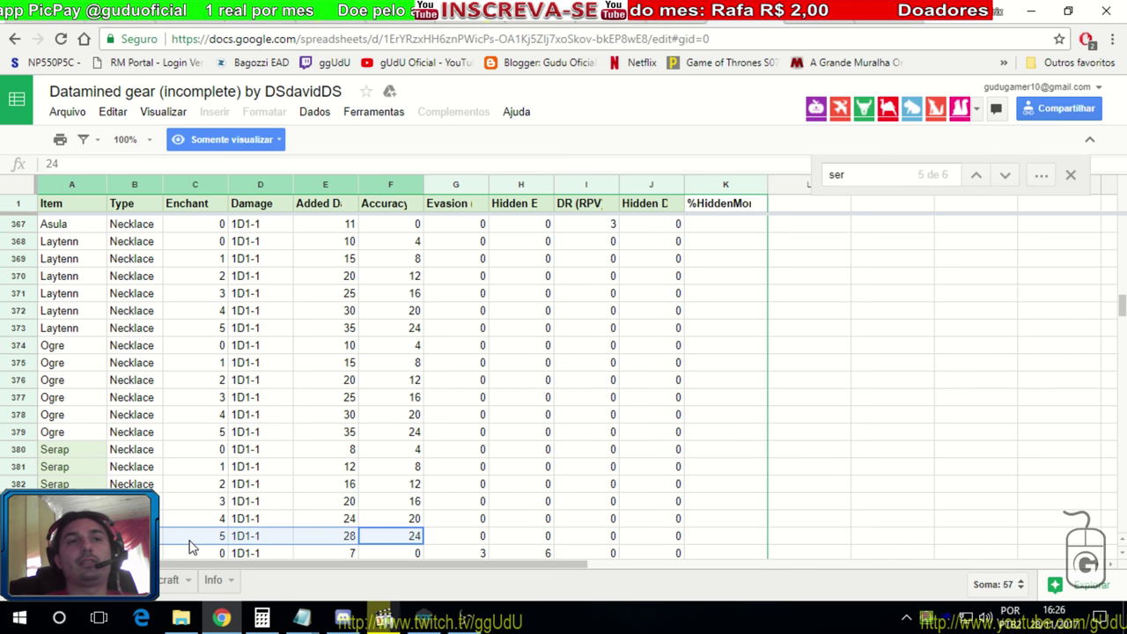
left_click(400, 537)
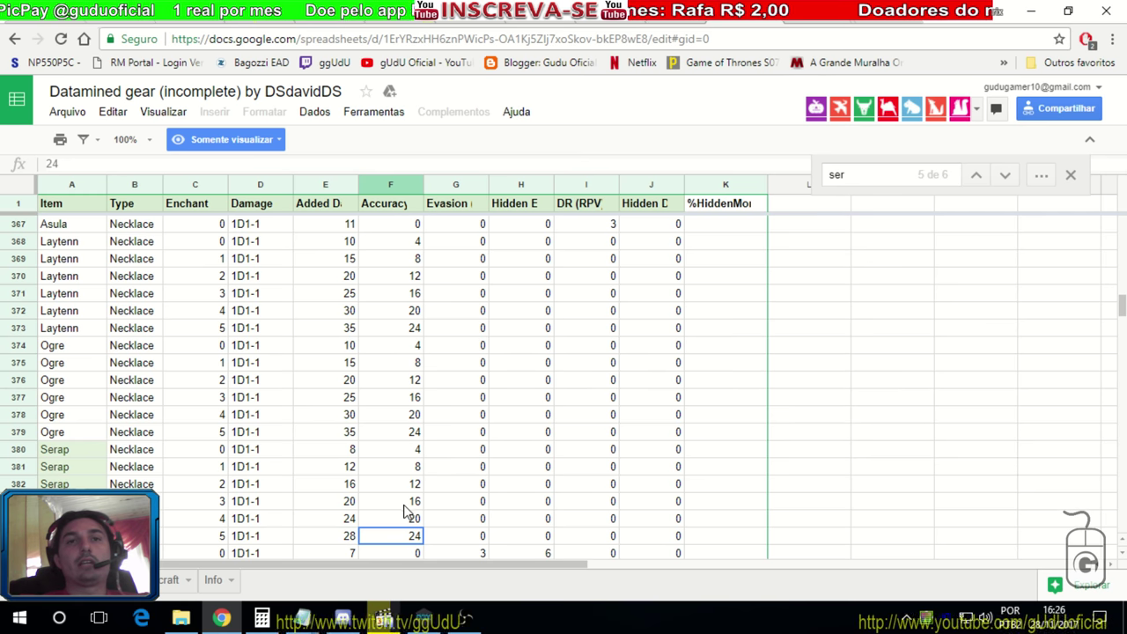
left_click(380, 509)
left_click(344, 501)
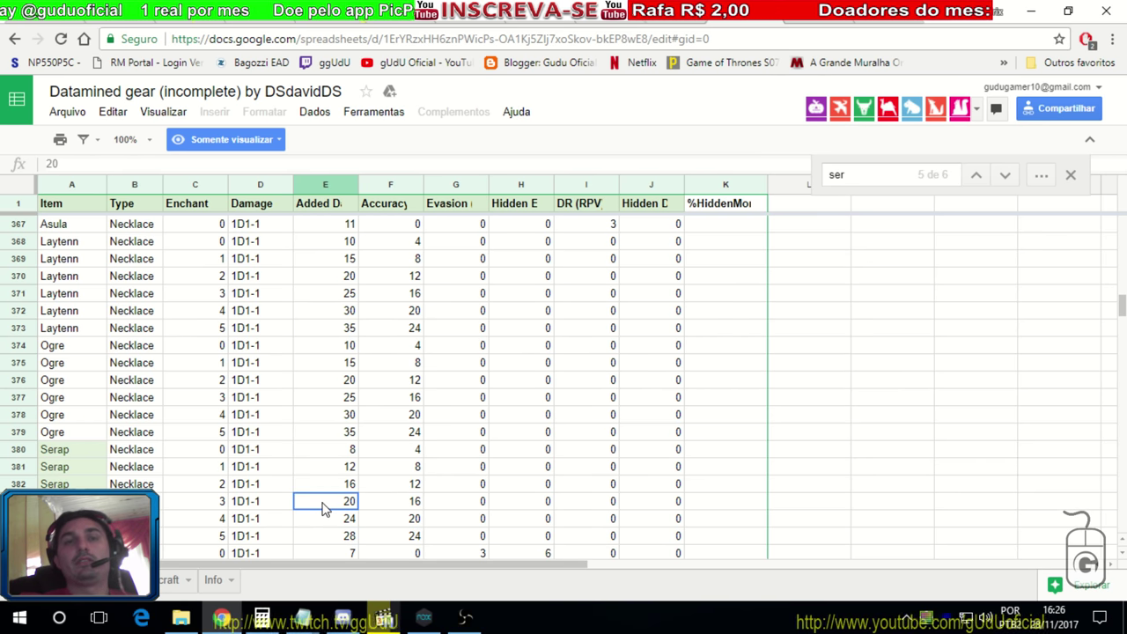
left_click(396, 509)
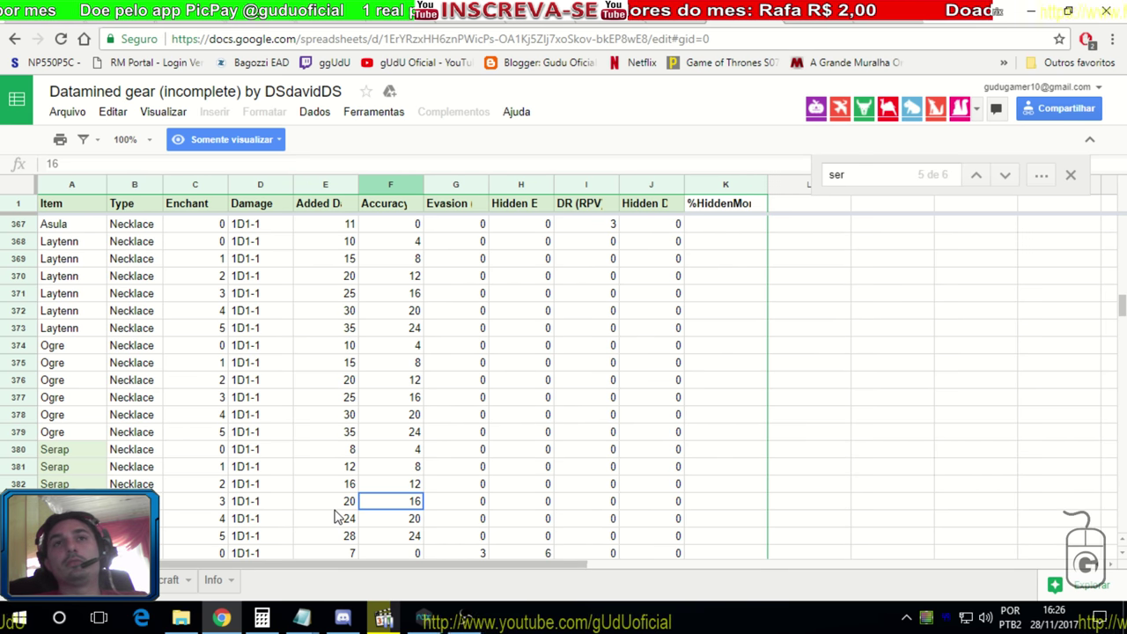
- Compare the Ogre necklace's accuracy at enchants 3, 4 and 5 with Serap's enchant 4, and check Ogre's added damage at enchant 5
left_click(401, 398)
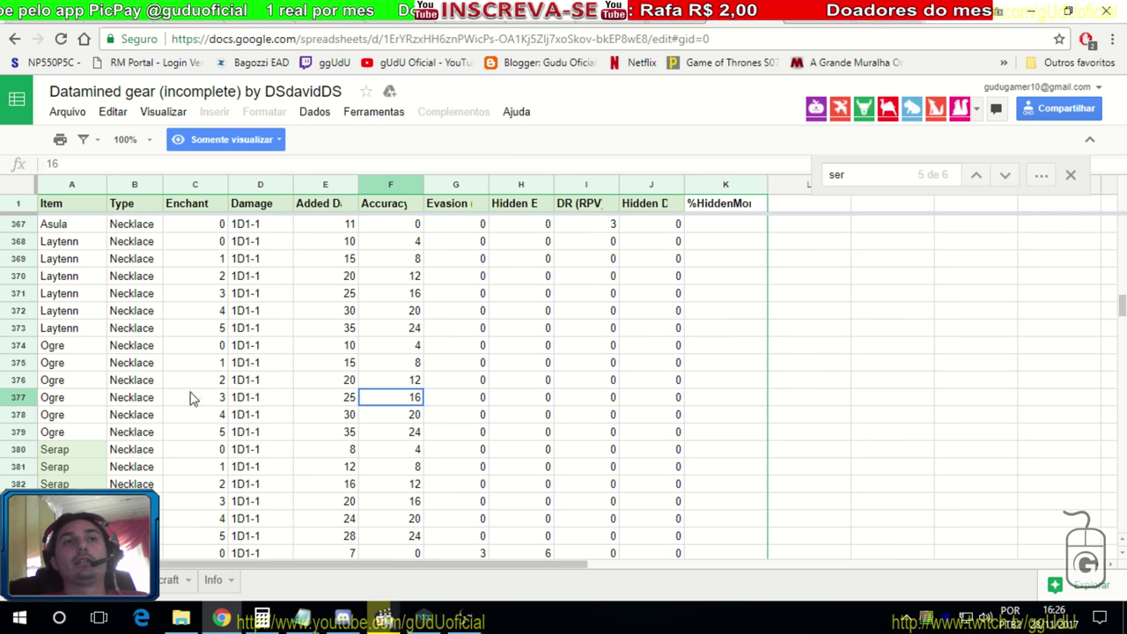
left_click(382, 414)
left_click(385, 435)
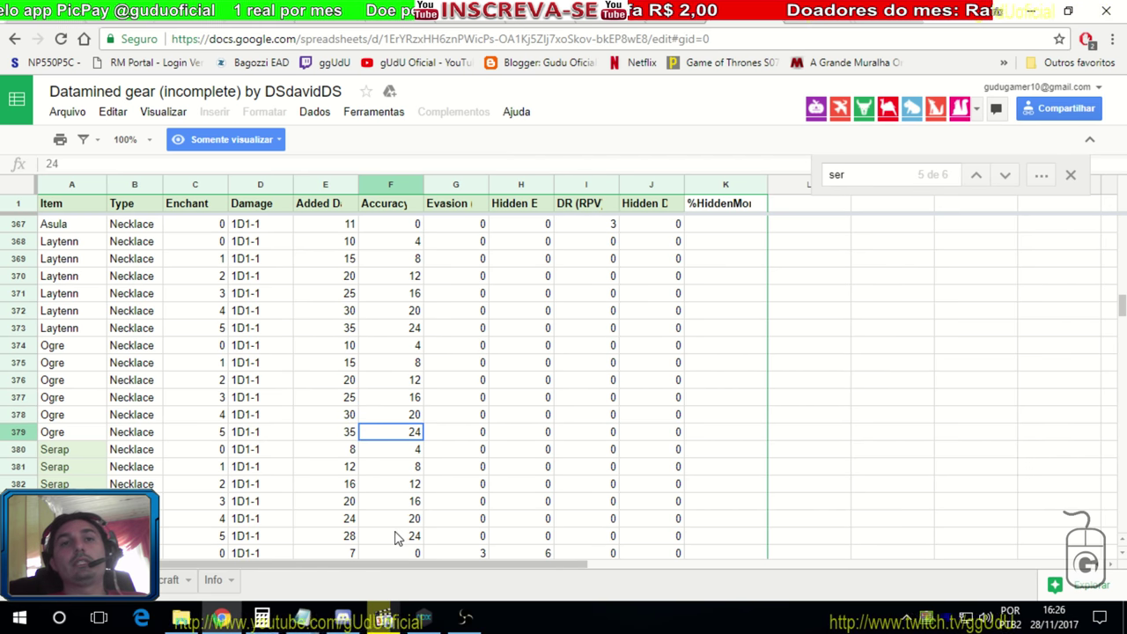
left_click(401, 521)
left_click(401, 417)
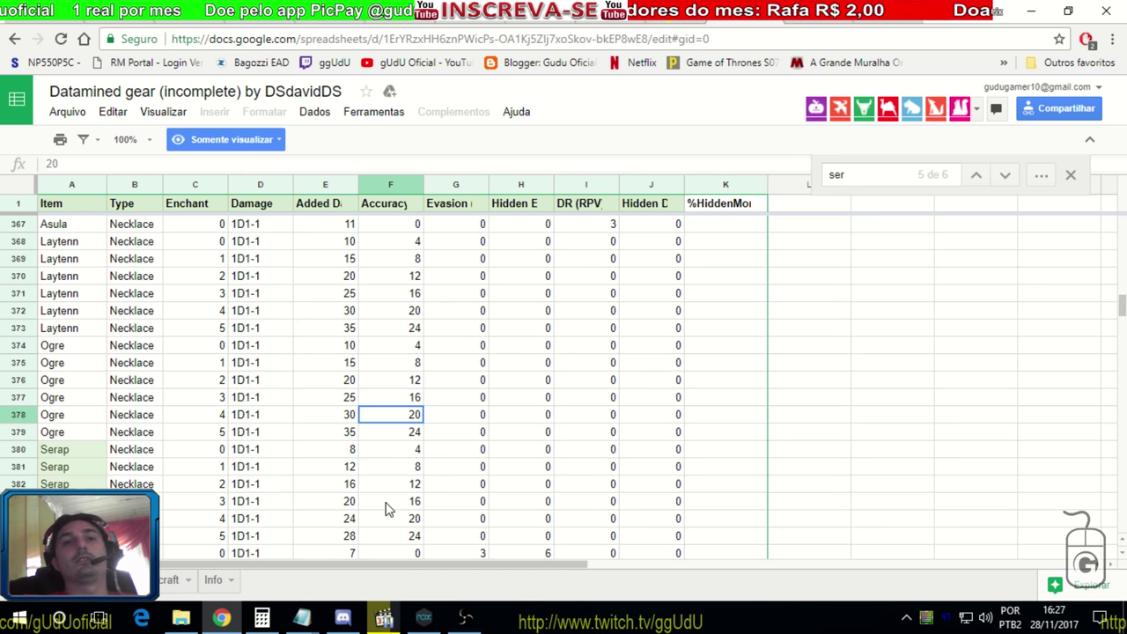
left_click(344, 437)
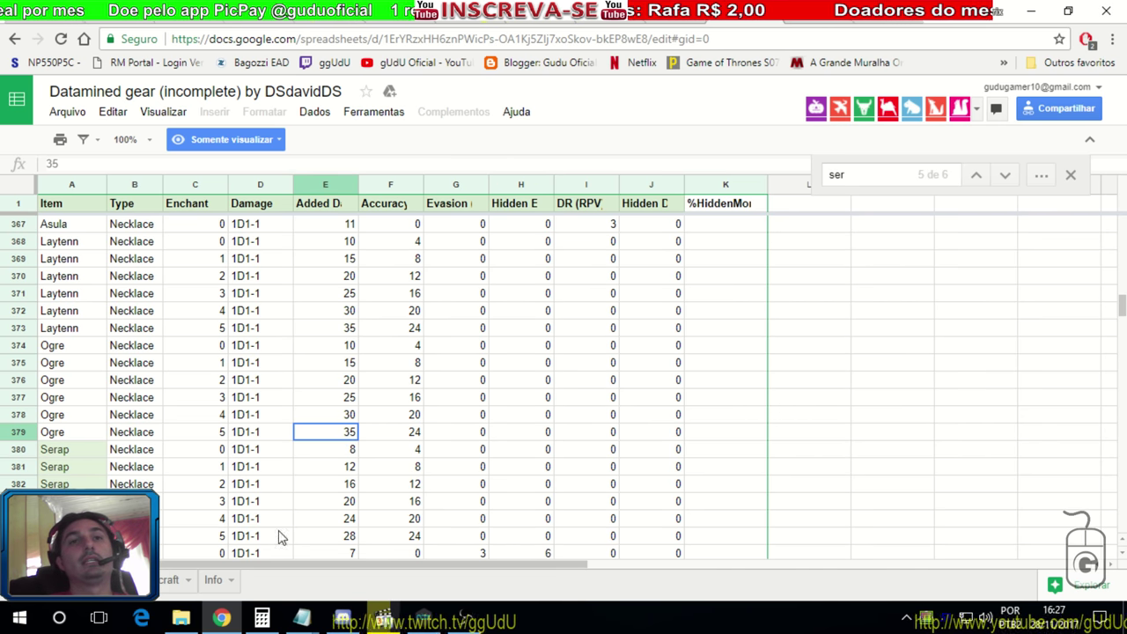
- Examine the total AP, evasion and accuracy of the Full TET + TRI Acc build
left_click(168, 583)
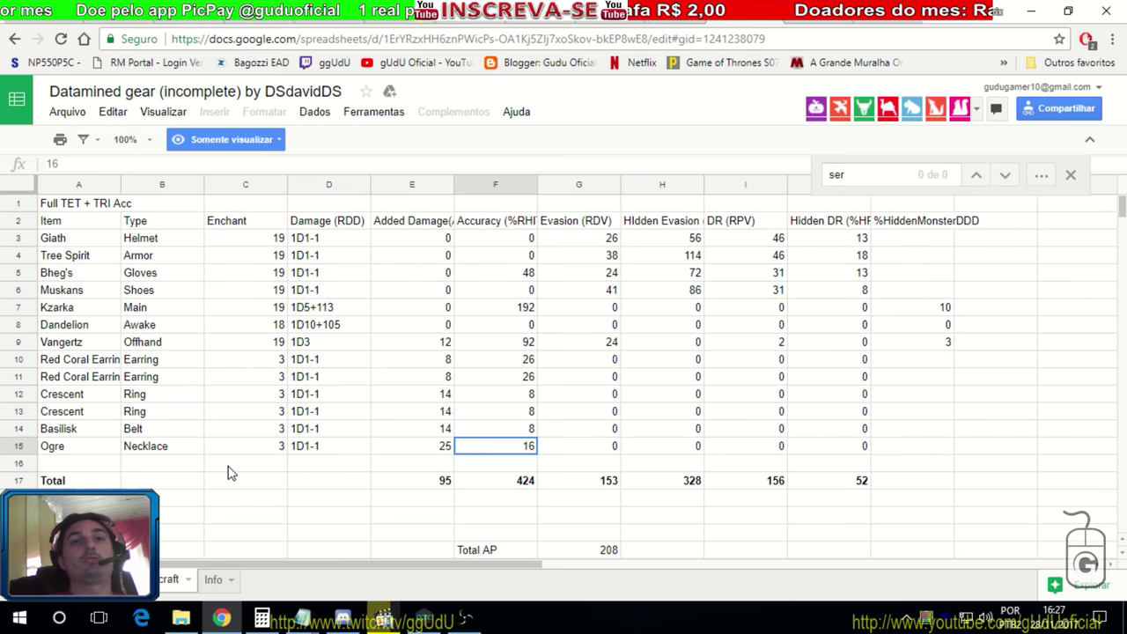
scroll(244, 467, "down", 2)
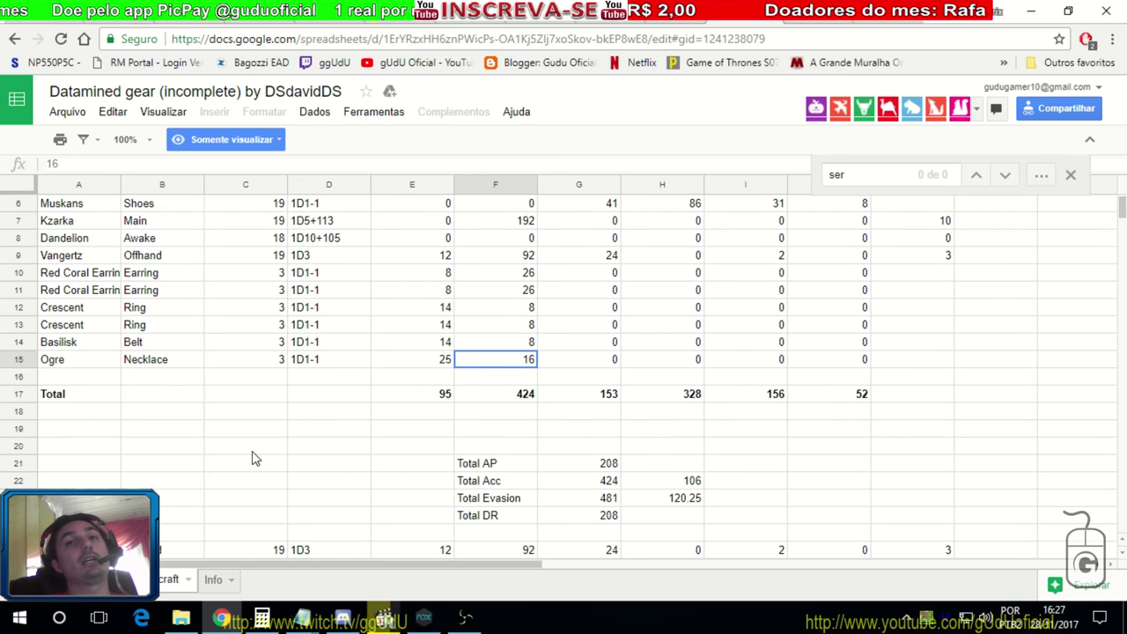
left_click(583, 465)
left_click(586, 500)
left_click(581, 481)
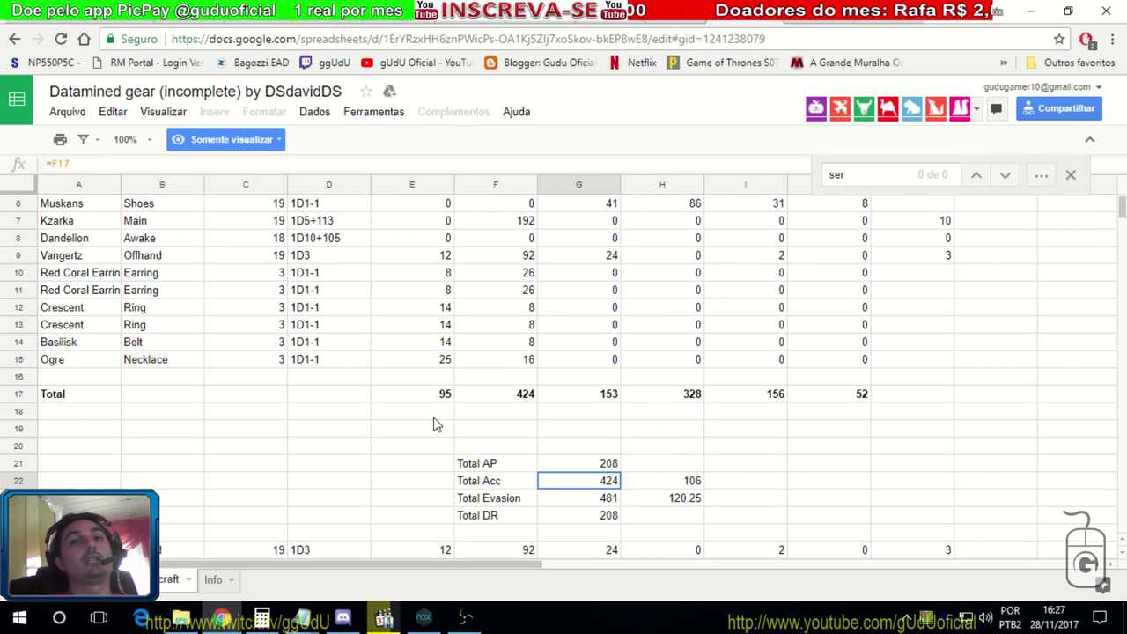
- Inspect the accuracy of both Red Coral Earrings in the Full TET + TRI Acc build
scroll(196, 372, "up", 2)
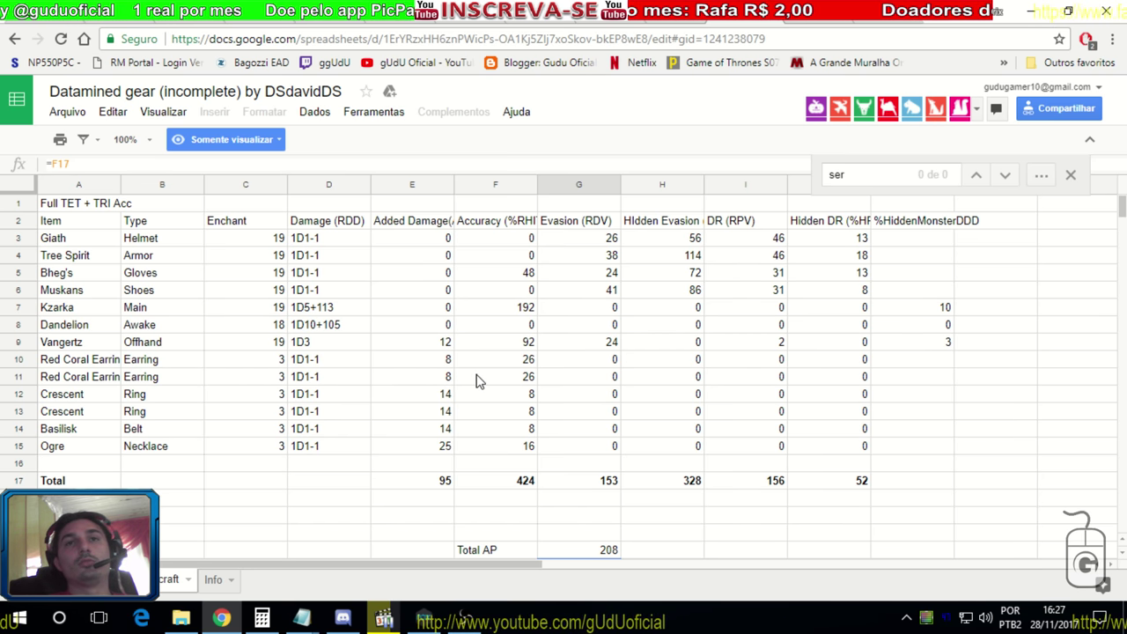
left_click(120, 361)
left_click(515, 361)
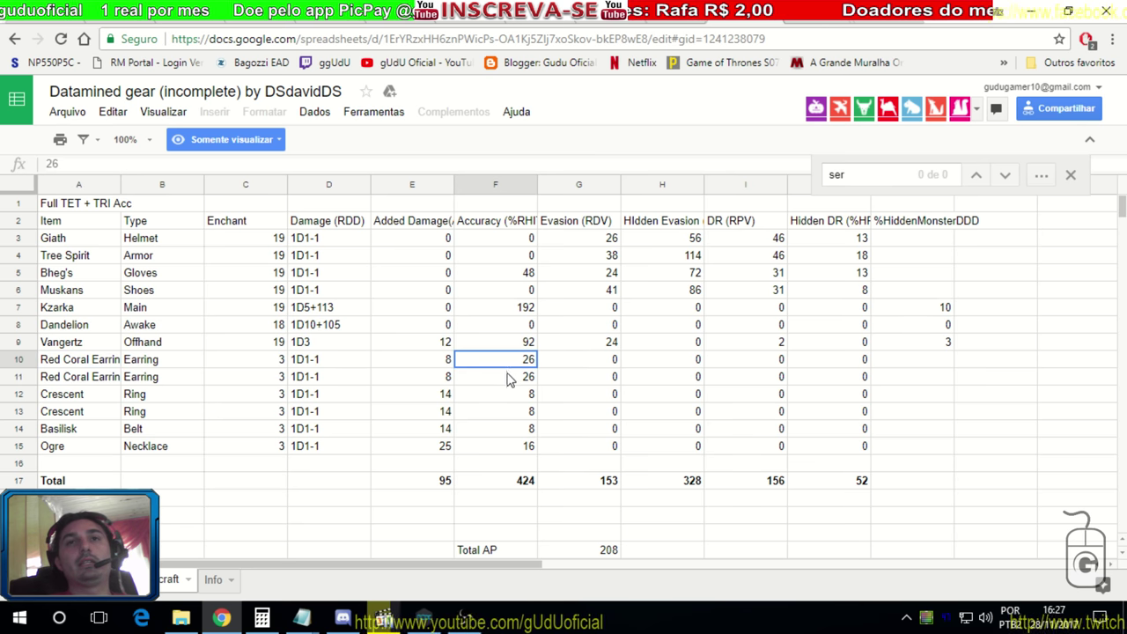
left_click(500, 376)
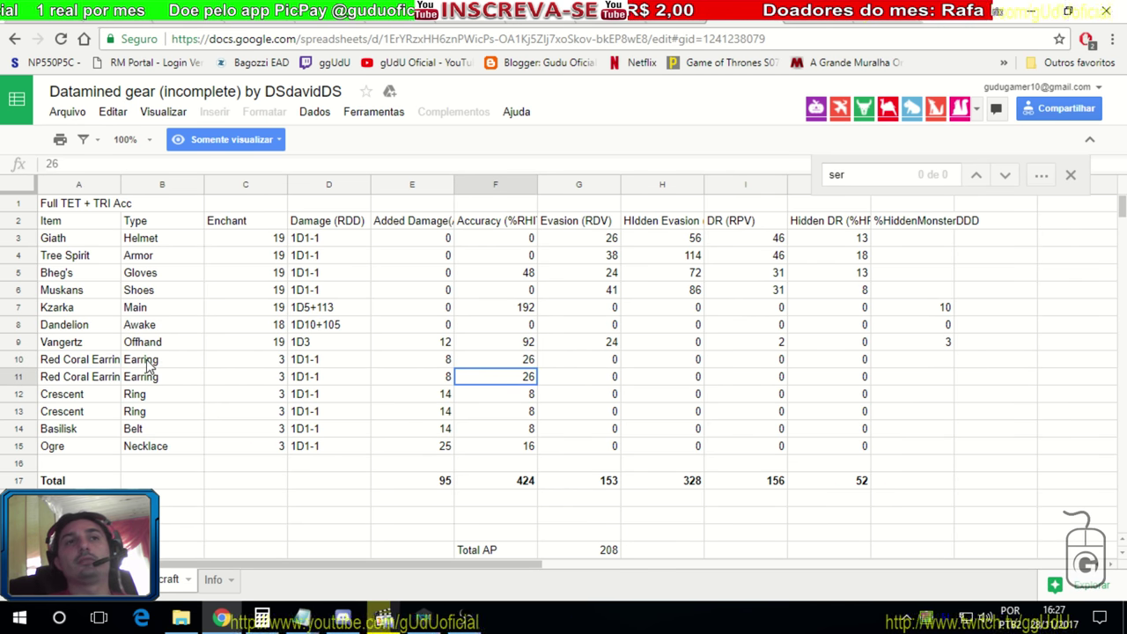
left_click(503, 360)
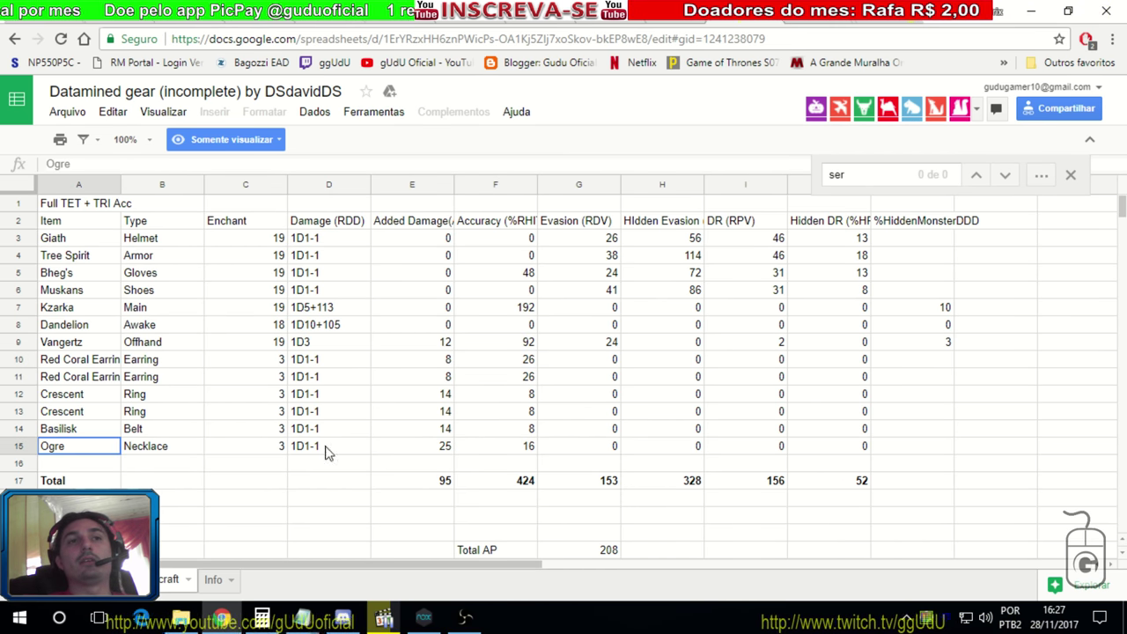
- Check the build's Ogre necklace accuracy against the necklace rows in the full item list, returning to the build sheet
left_click(514, 448)
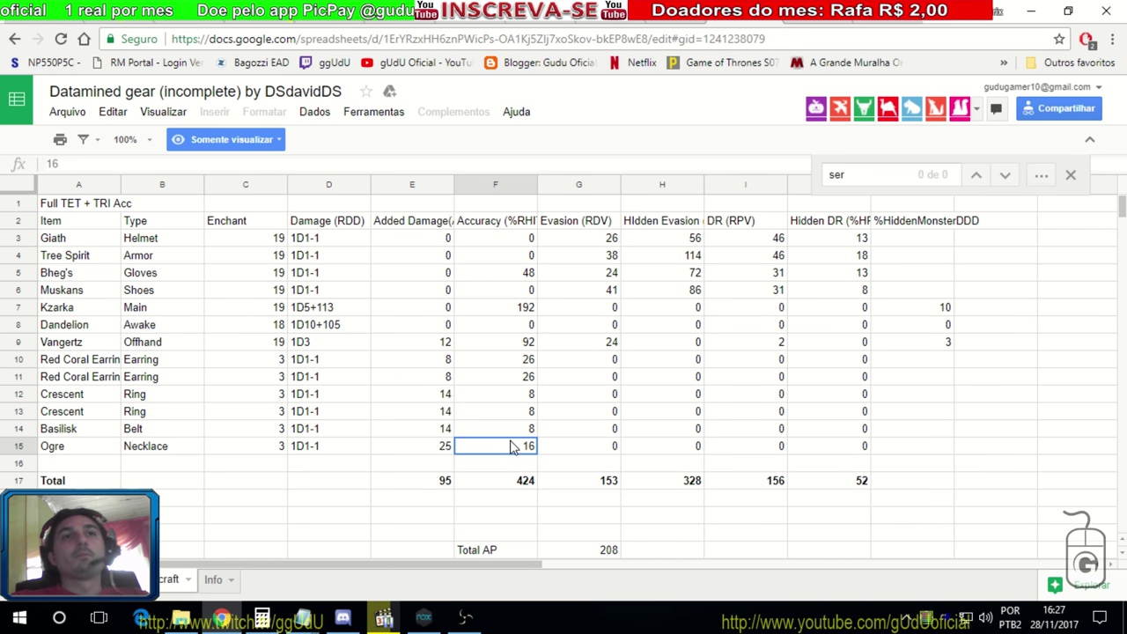
left_click(155, 581)
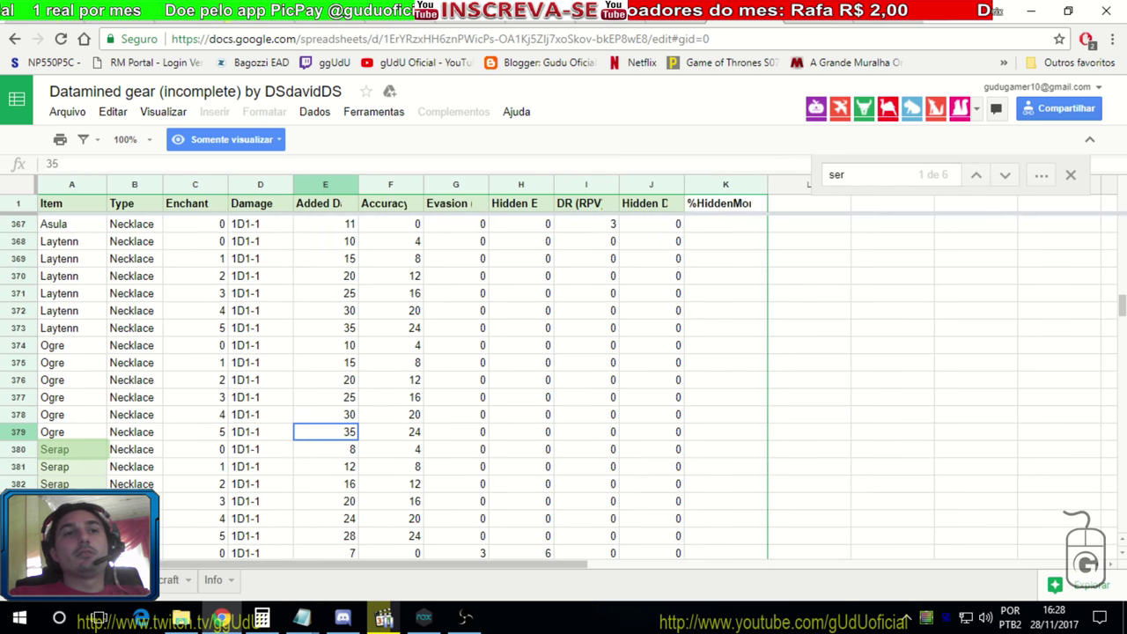
left_click(156, 581)
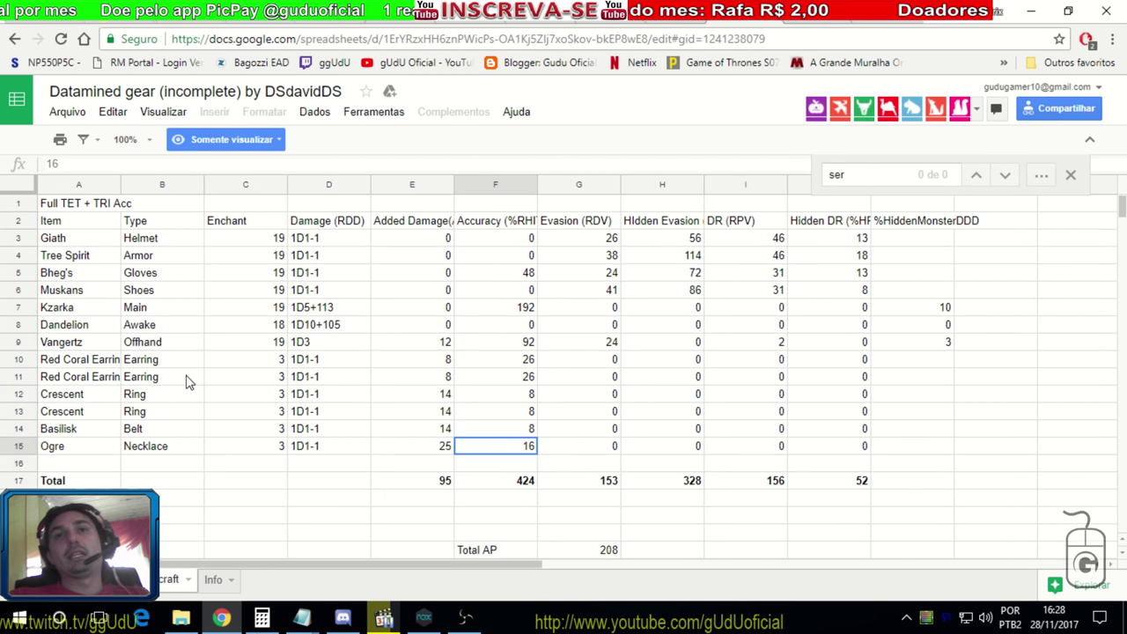
- Highlight the two Red Coral Earrings rows in the build and check the enchant level of the second earring
left_click(97, 362)
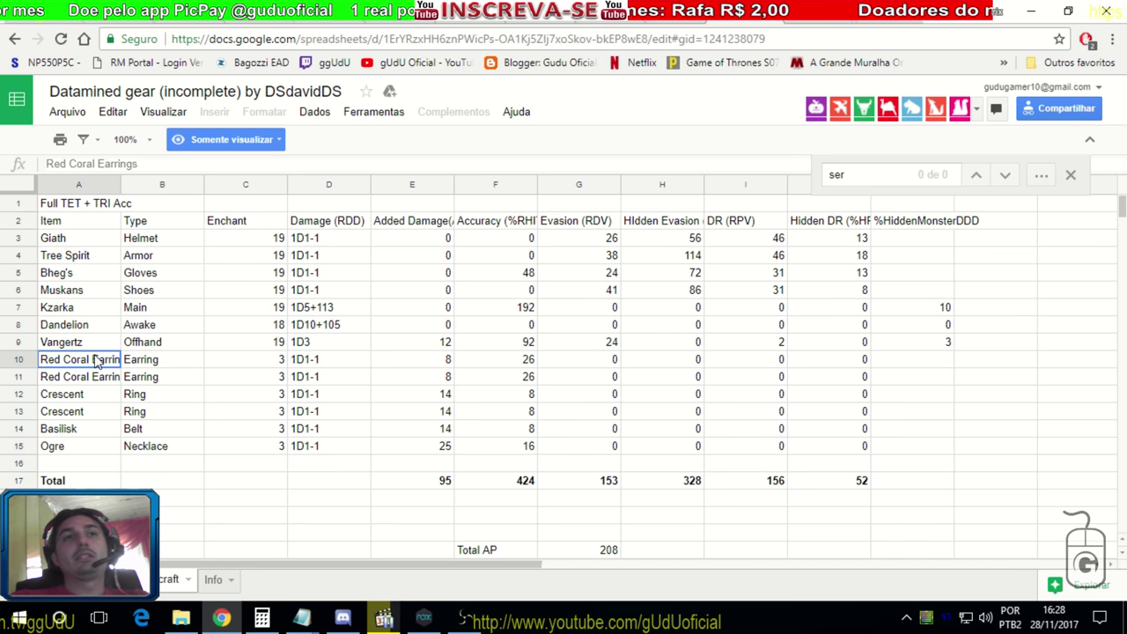
left_click_drag(92, 364, 572, 380)
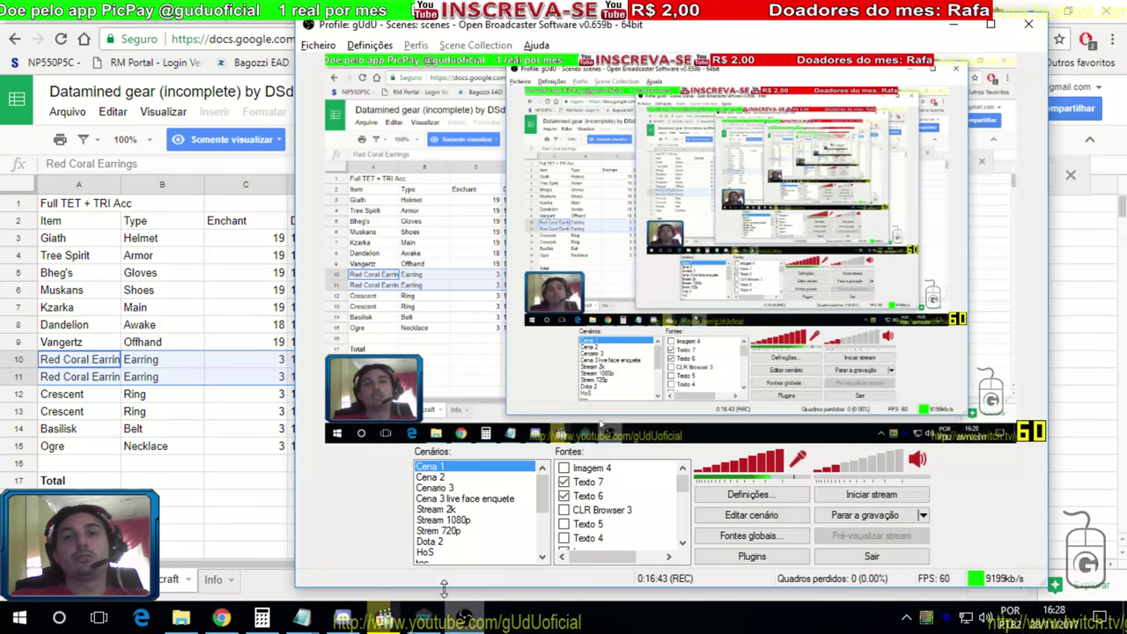
left_click(383, 618)
left_click(231, 379)
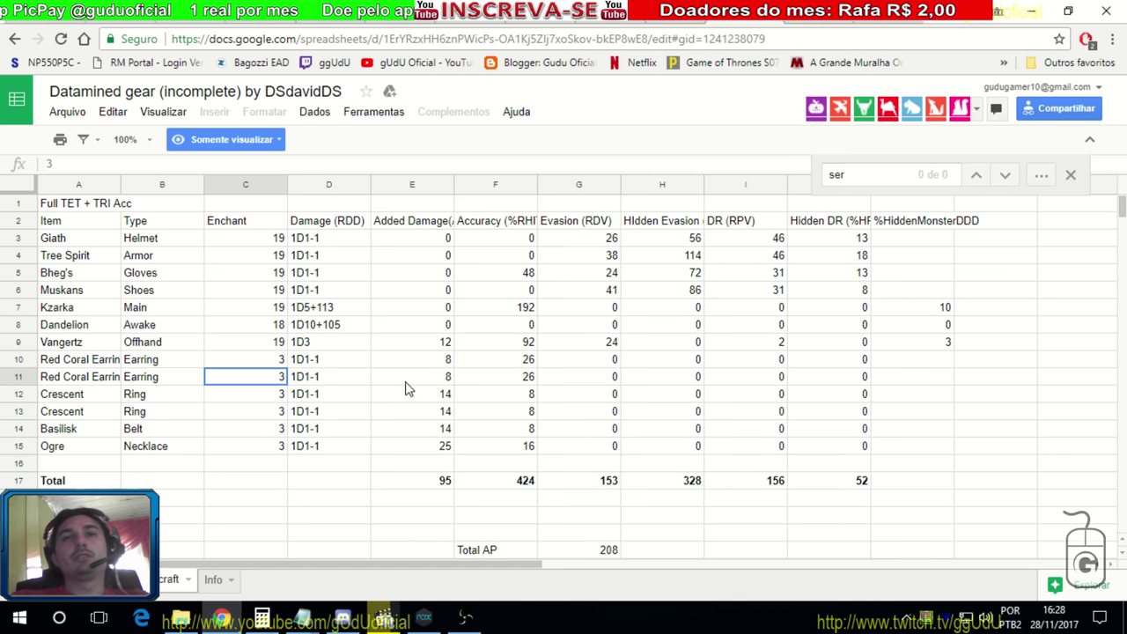
- Review how the build's total accuracy, AP and evasion are calculated in the summary below the gear table
scroll(513, 378, "down", 3)
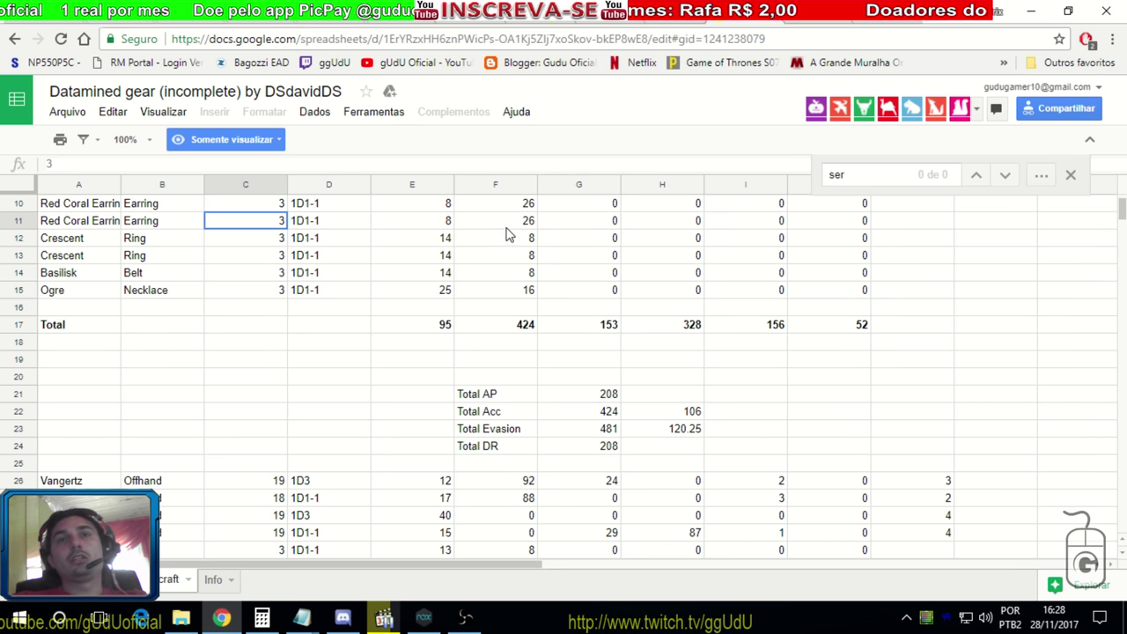
left_click(577, 416)
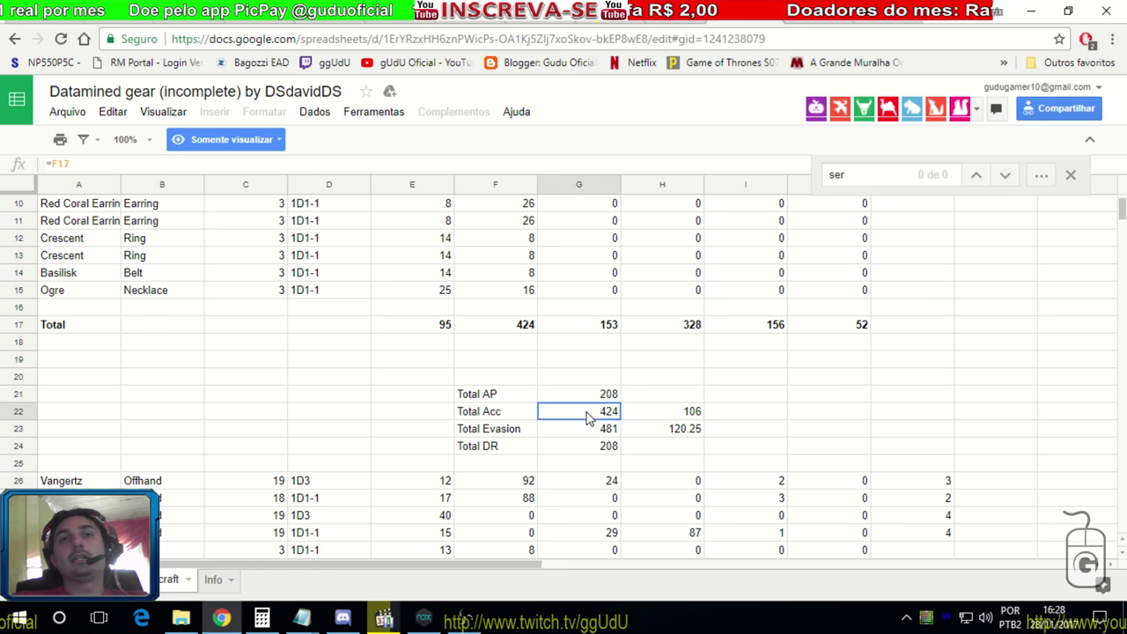
left_click(592, 400)
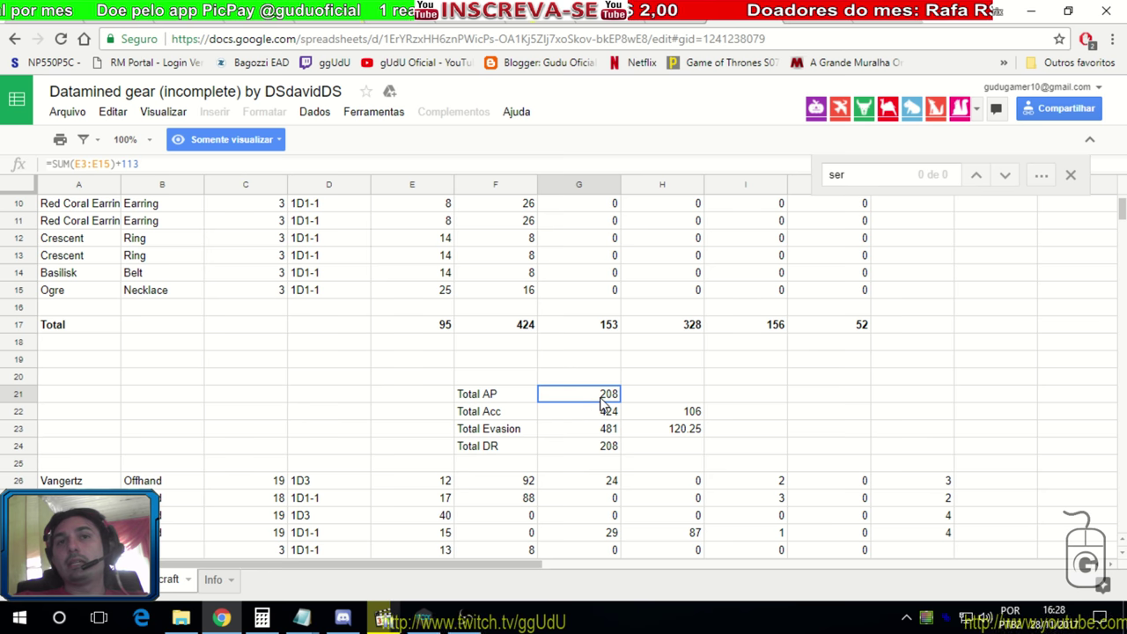
left_click(614, 415)
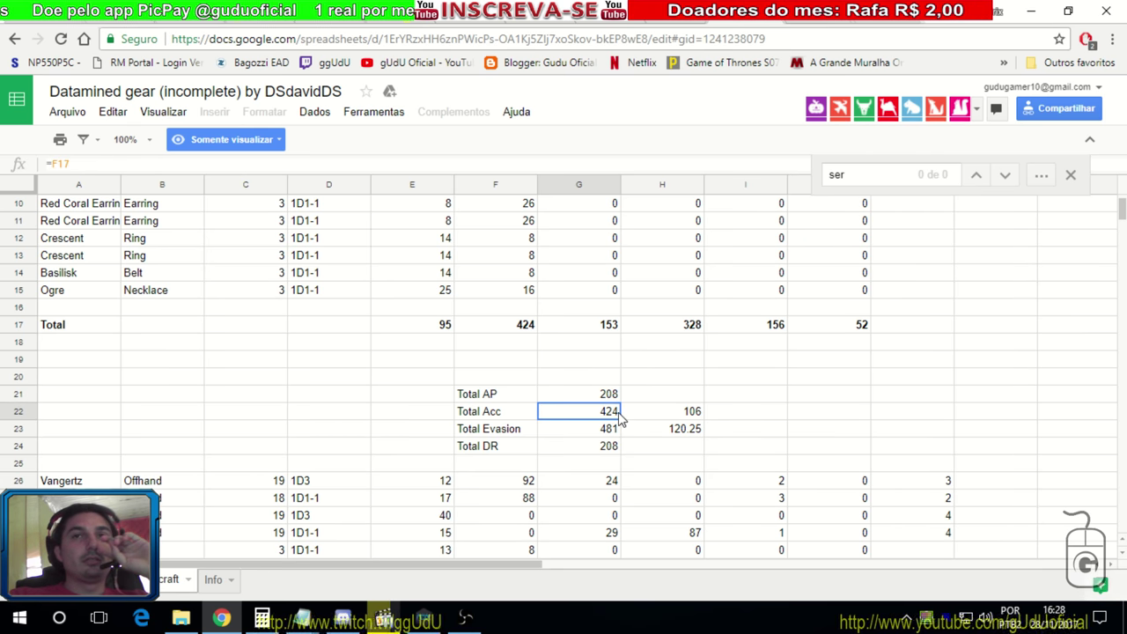
left_click(610, 429)
- Inspect the enchant levels of the build's helmet, armor, shoes, awakening weapon and main weapon
scroll(276, 368, "up", 3)
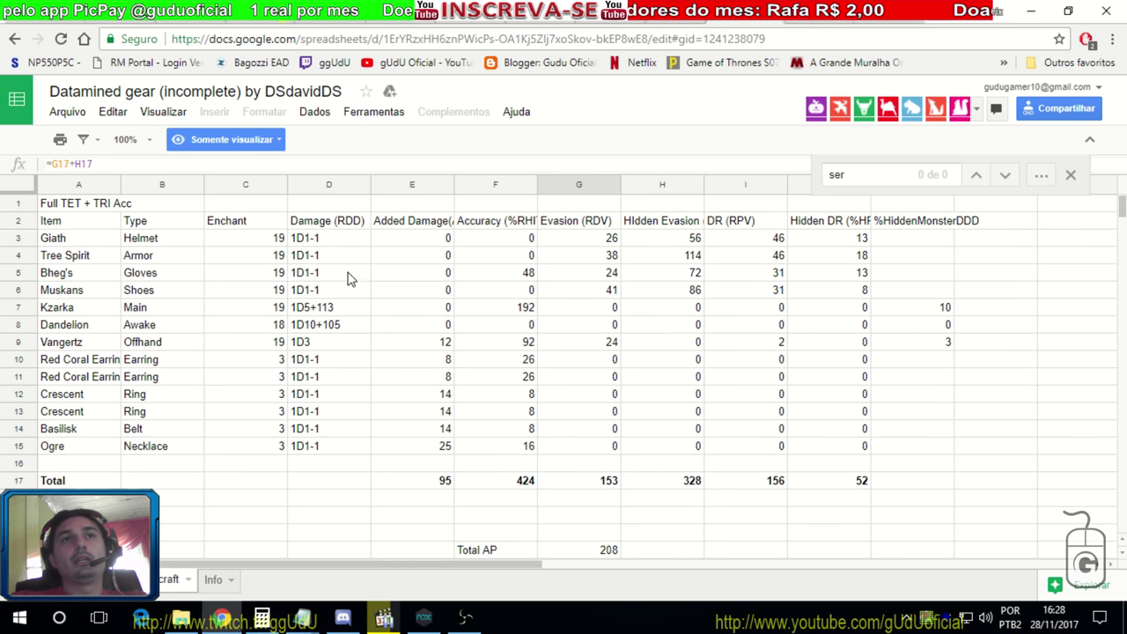
left_click(264, 238)
left_click(269, 255)
left_click(264, 289)
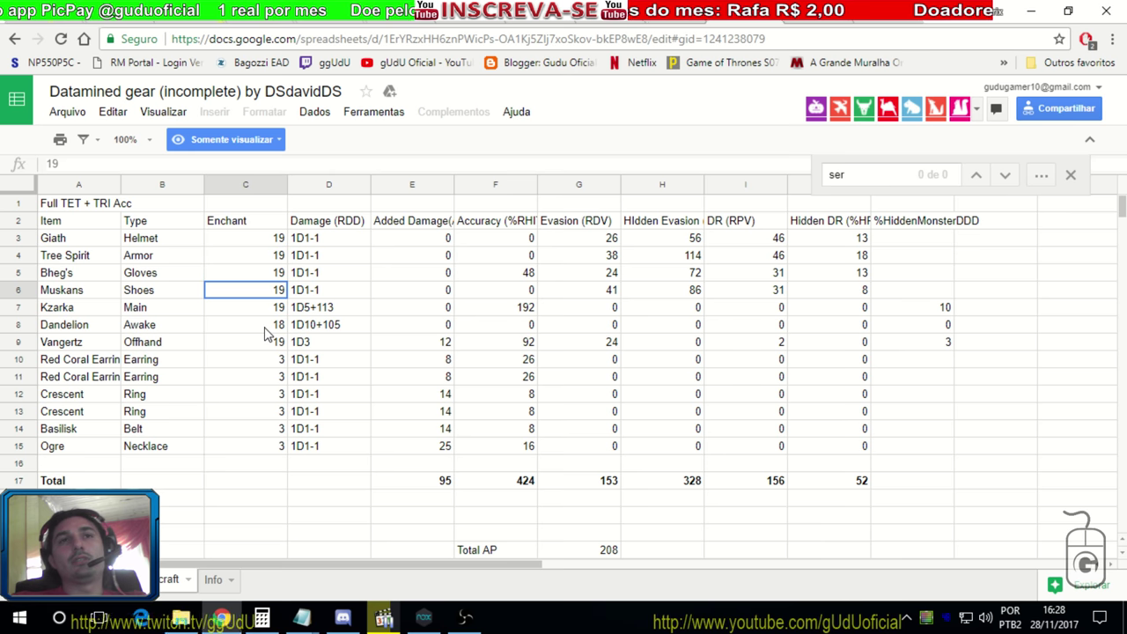
left_click(267, 324)
left_click(264, 308)
scroll(432, 352, "down", 3)
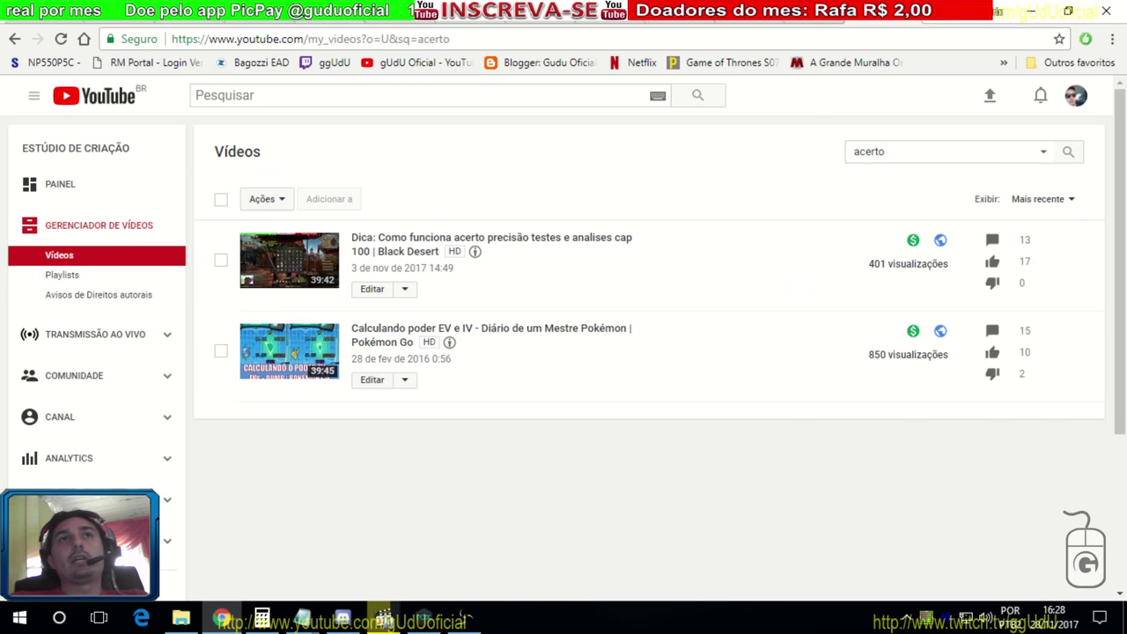
- Return to the Accuracy Scaling Test sheet and review Test 4's accuracy, evasion and tested hit rate
left_click(260, 12)
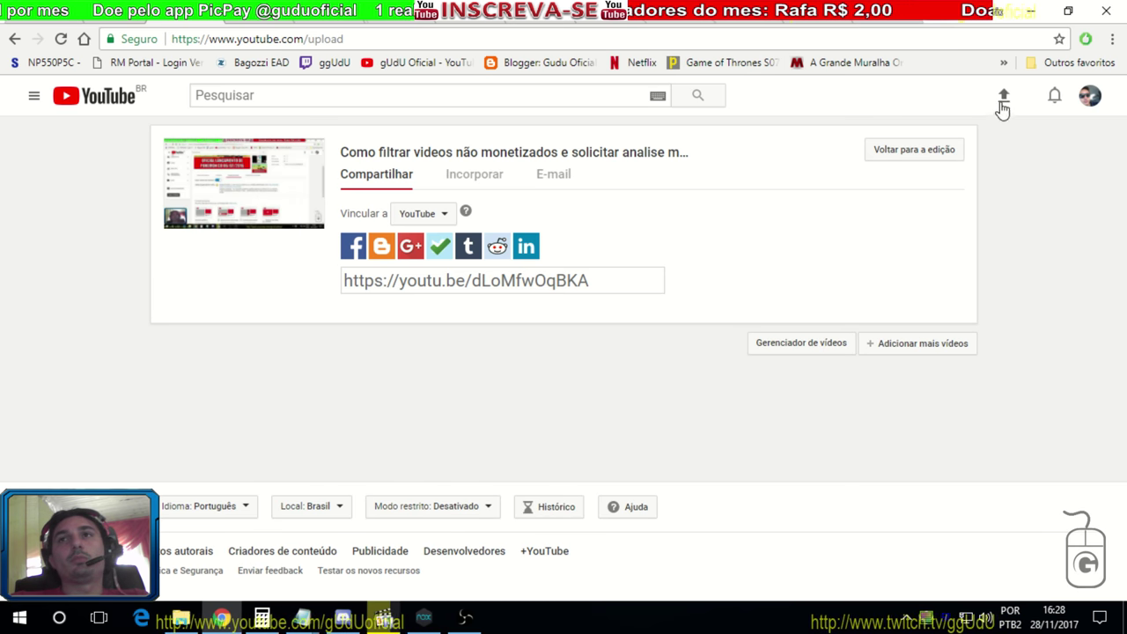
left_click(1005, 99)
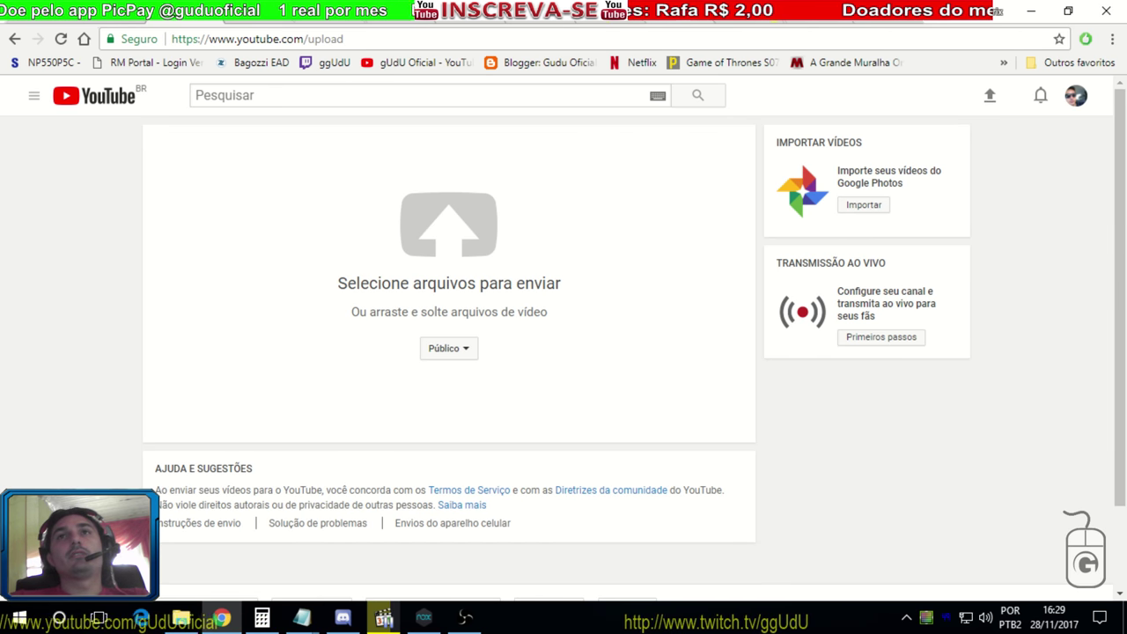
key("ctrl+Tab")
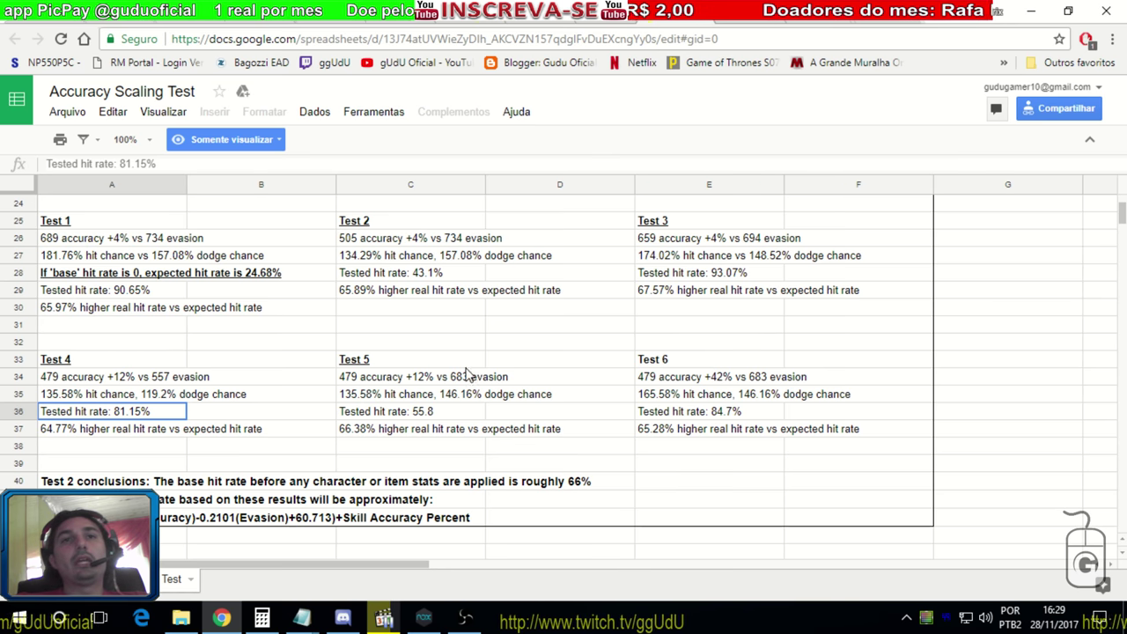
left_click(72, 380)
left_click(101, 414)
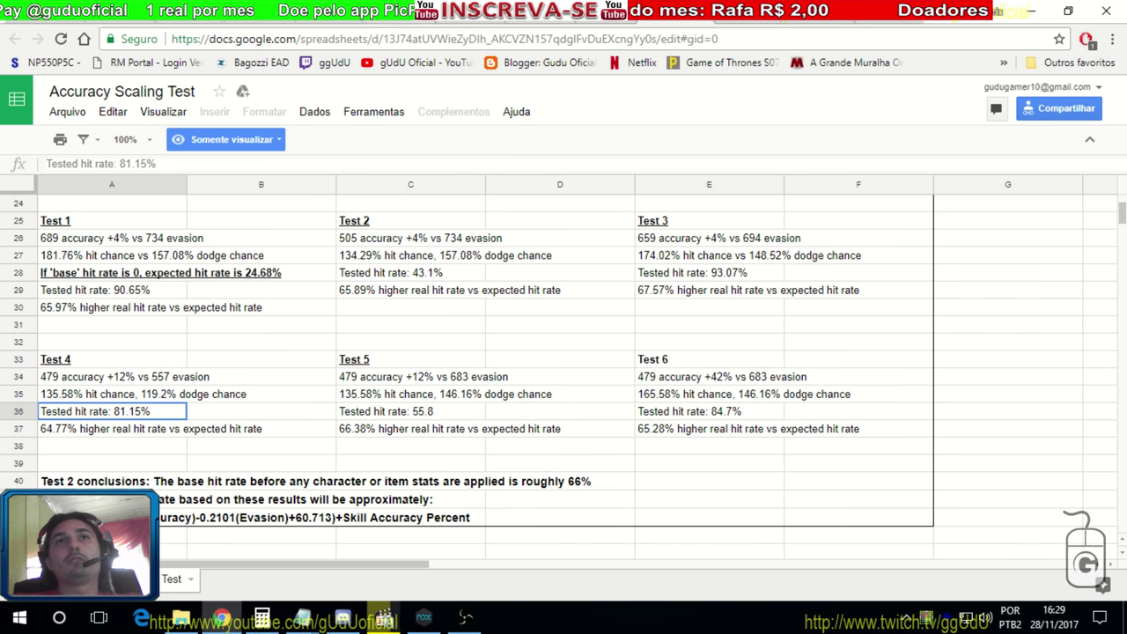
- Switch to the bddatabase skill calculator and view the details of the Ranger skill Extreme: Charging Wind
left_click(395, 22)
key("ctrl+Tab")
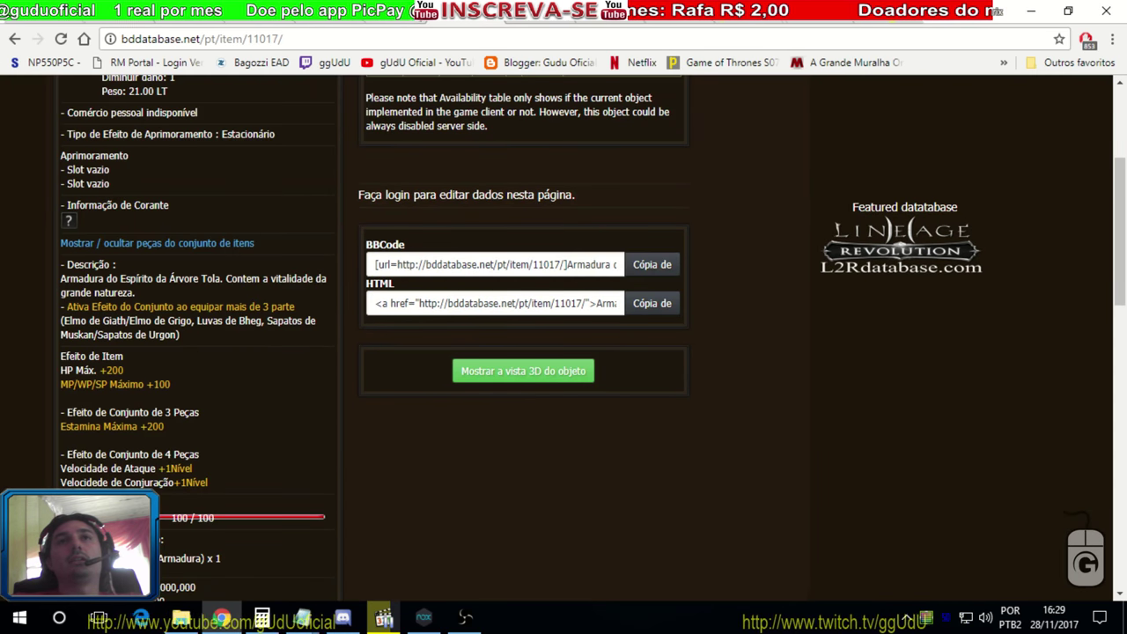
key("ctrl+Tab")
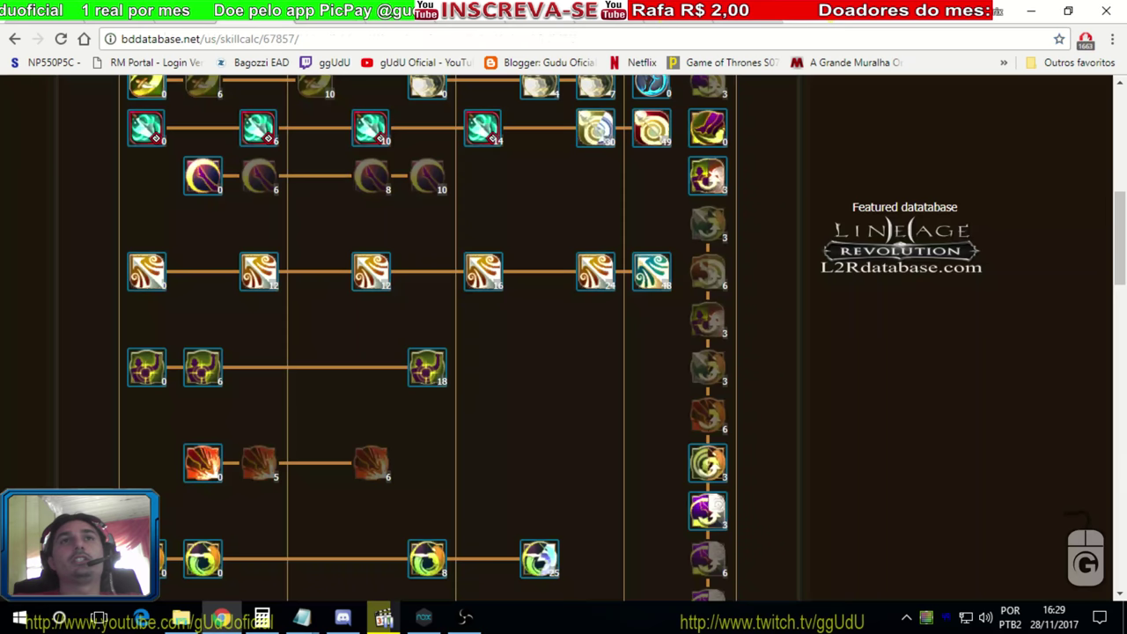
scroll(823, 300, "up", 2)
mouse_move(660, 297)
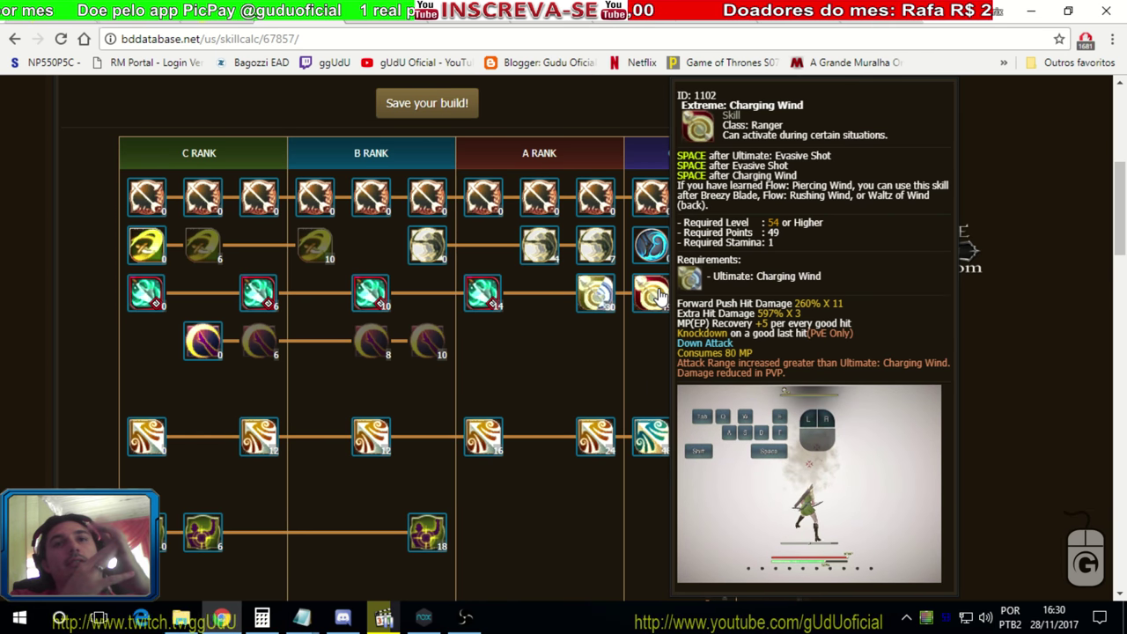
- Switch to Calculator and compute 200% of 150
left_click(261, 618)
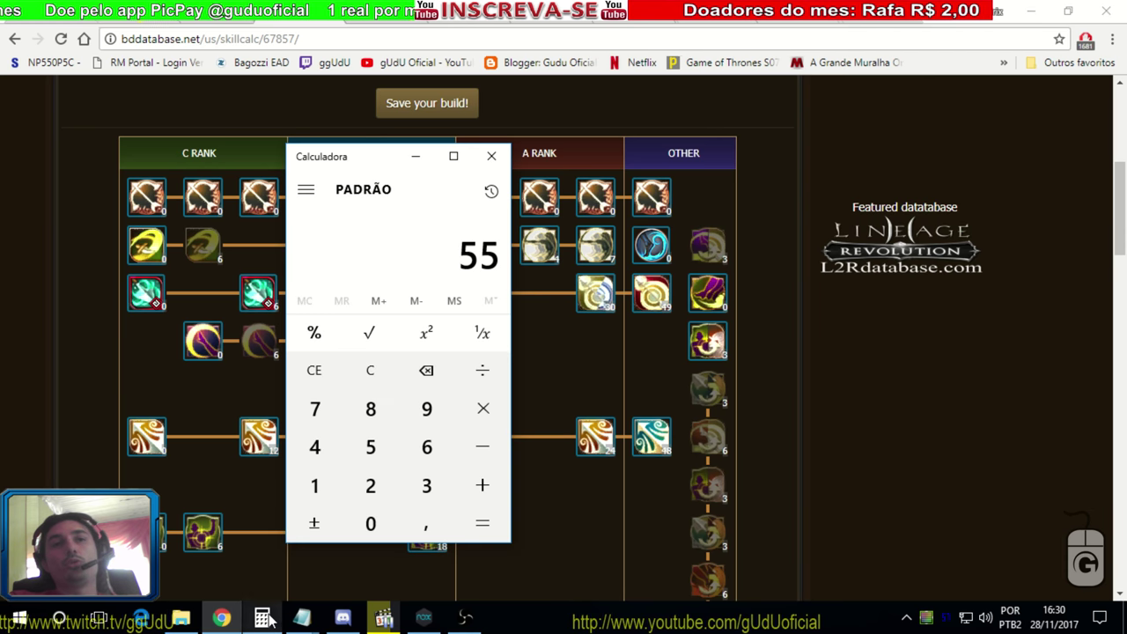
left_click(357, 376)
left_click(319, 484)
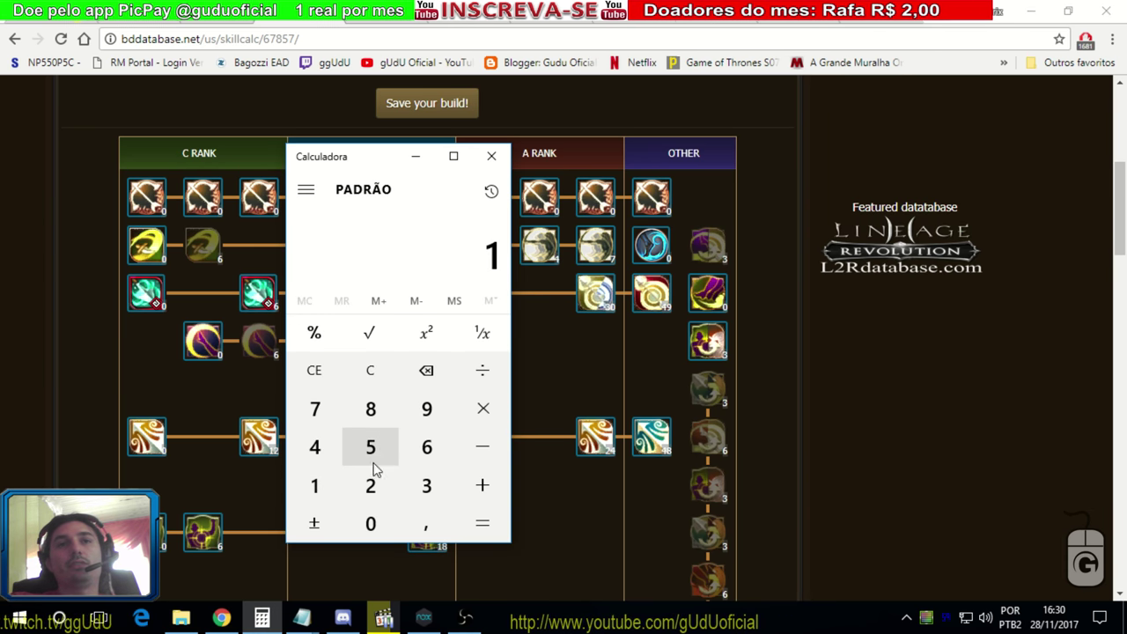
left_click(374, 458)
left_click(370, 521)
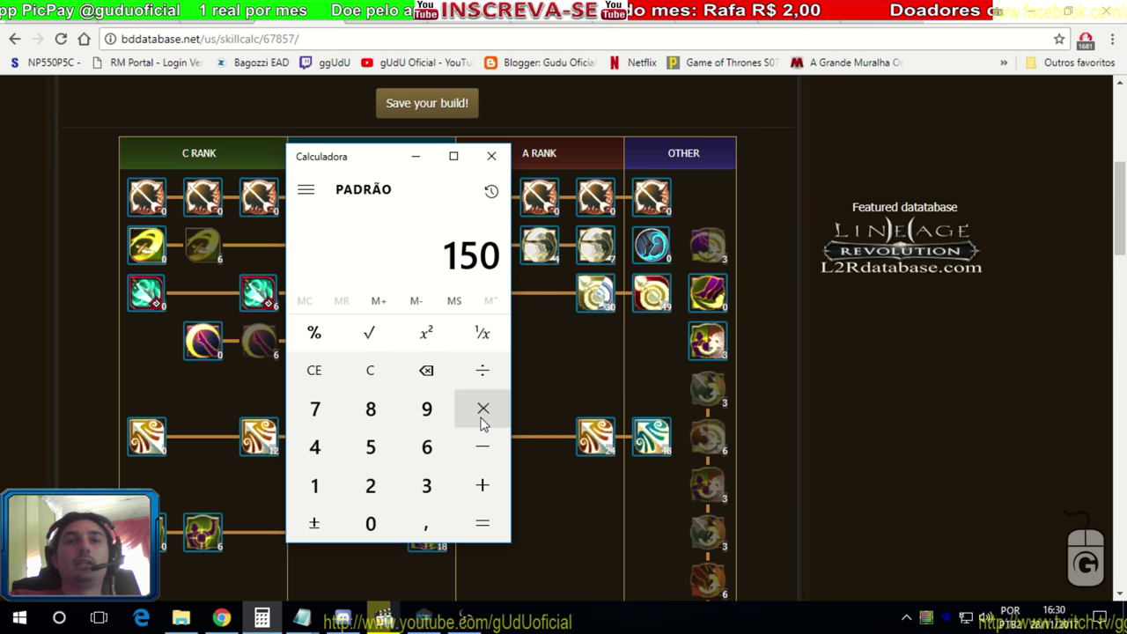
left_click(483, 424)
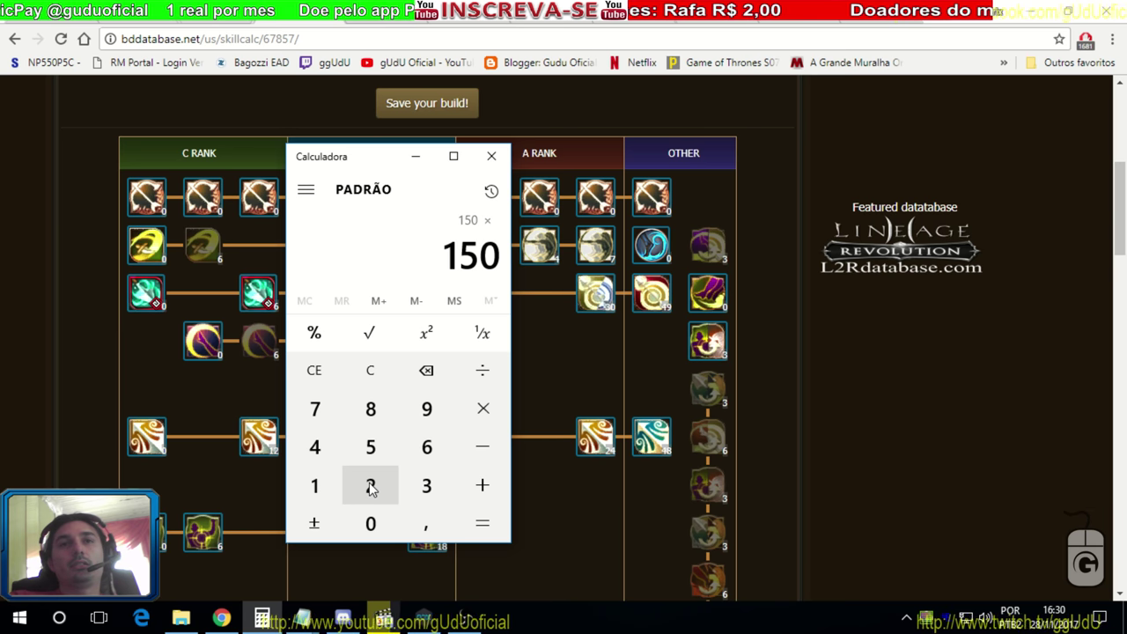
left_click(370, 486)
double_click(370, 522)
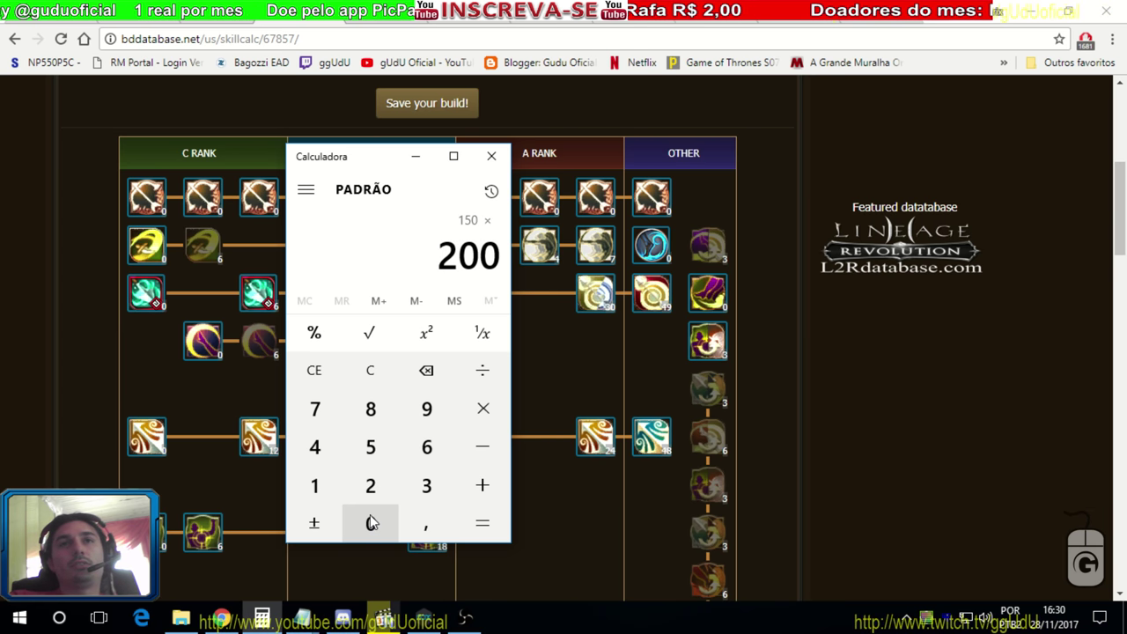
left_click(314, 332)
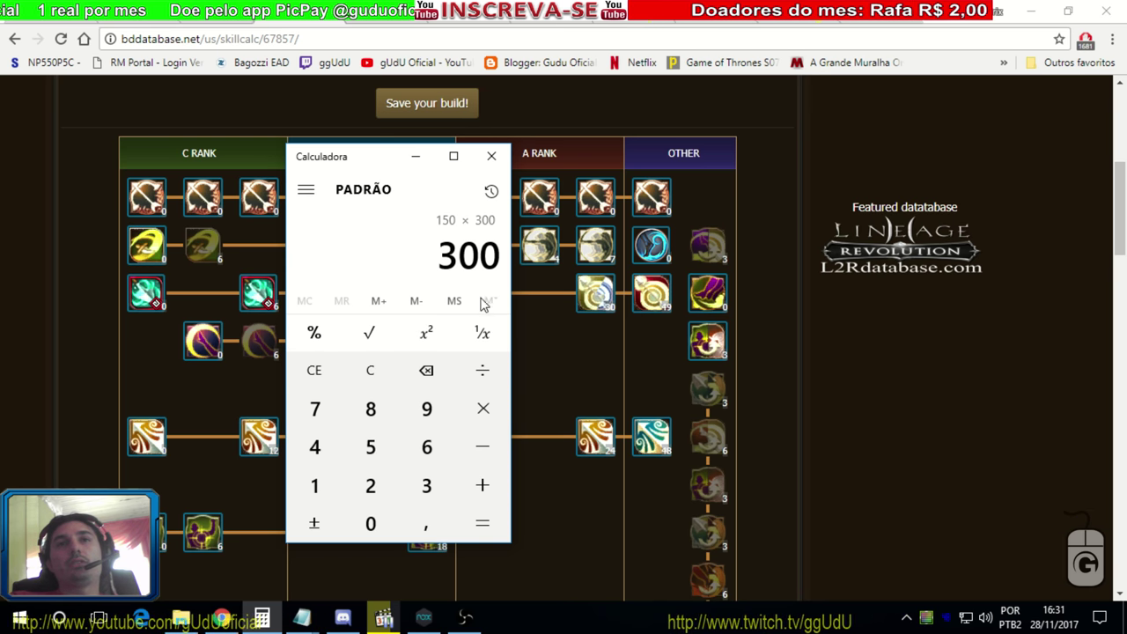
left_click(447, 354)
left_click(426, 486)
double_click(371, 523)
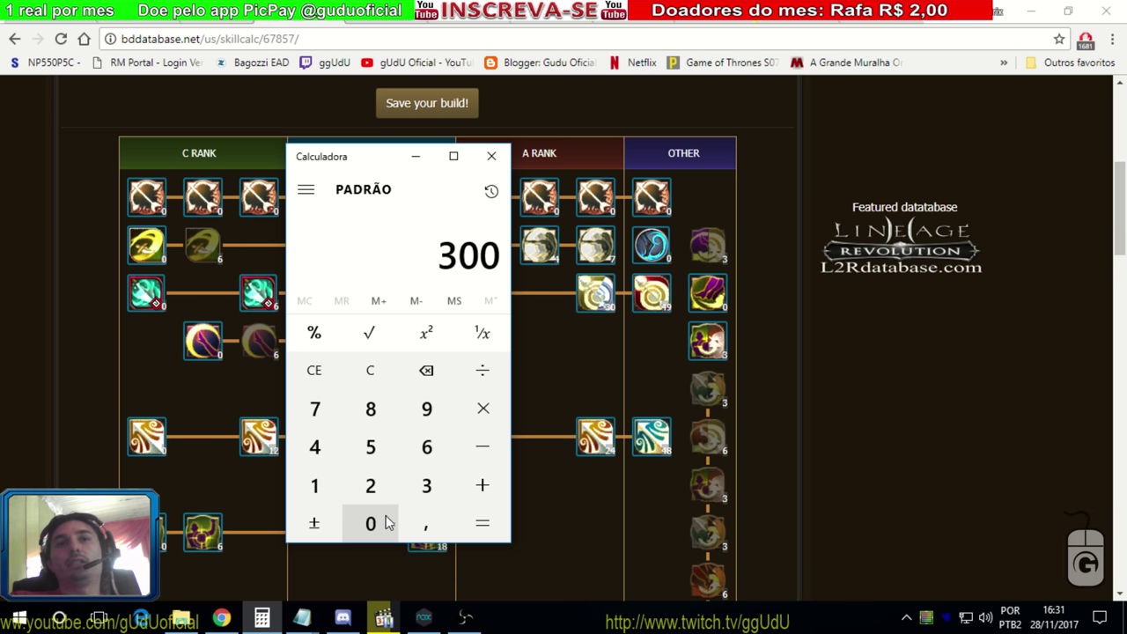
left_click(395, 381)
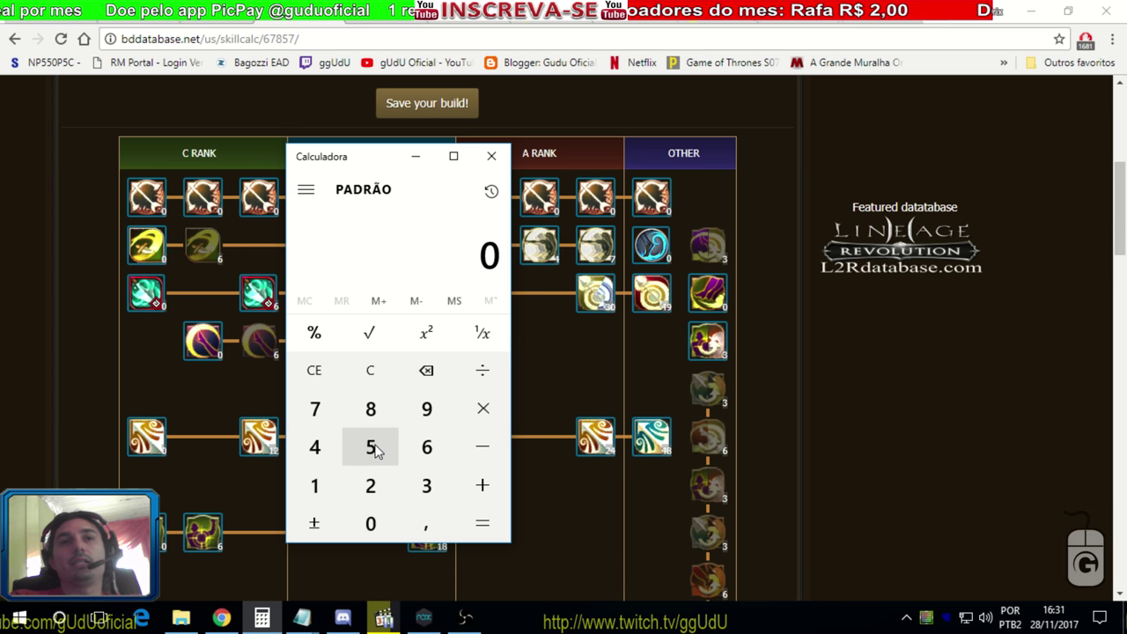
- Compute 2000% of 150 in the calculator
left_click(313, 497)
left_click(370, 446)
left_click(370, 523)
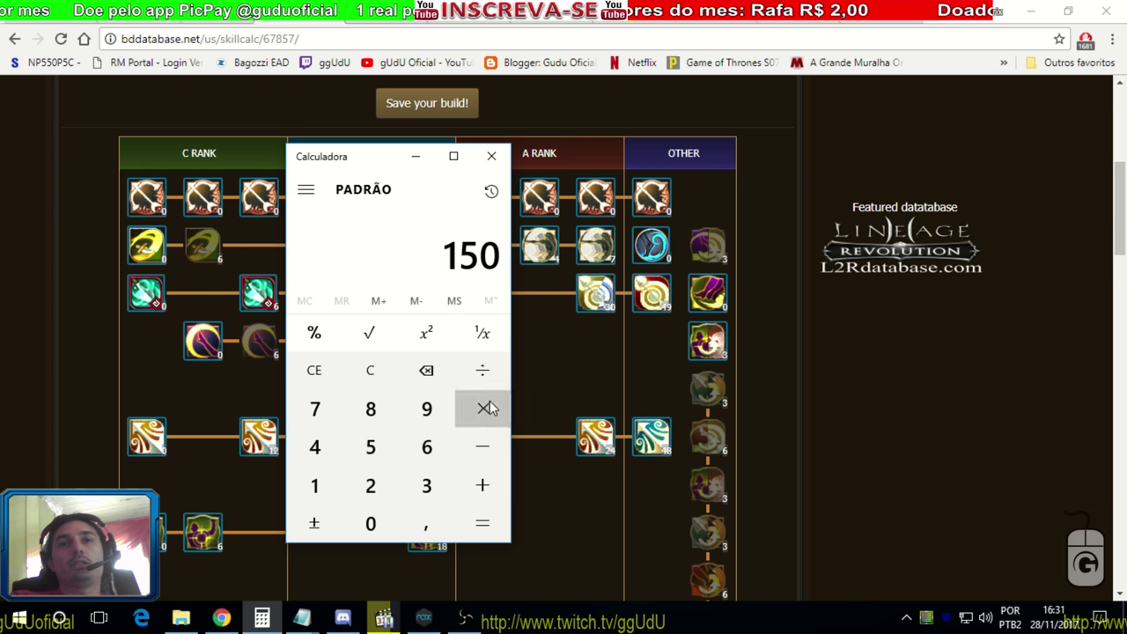
left_click(482, 407)
left_click(370, 485)
double_click(370, 523)
left_click(371, 522)
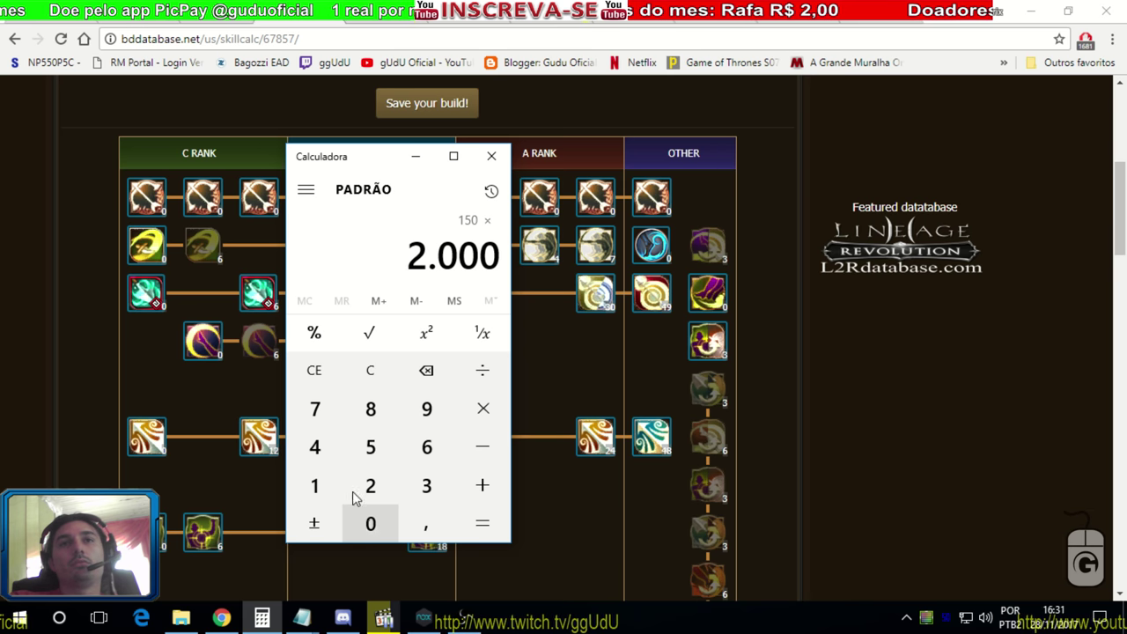
left_click(314, 334)
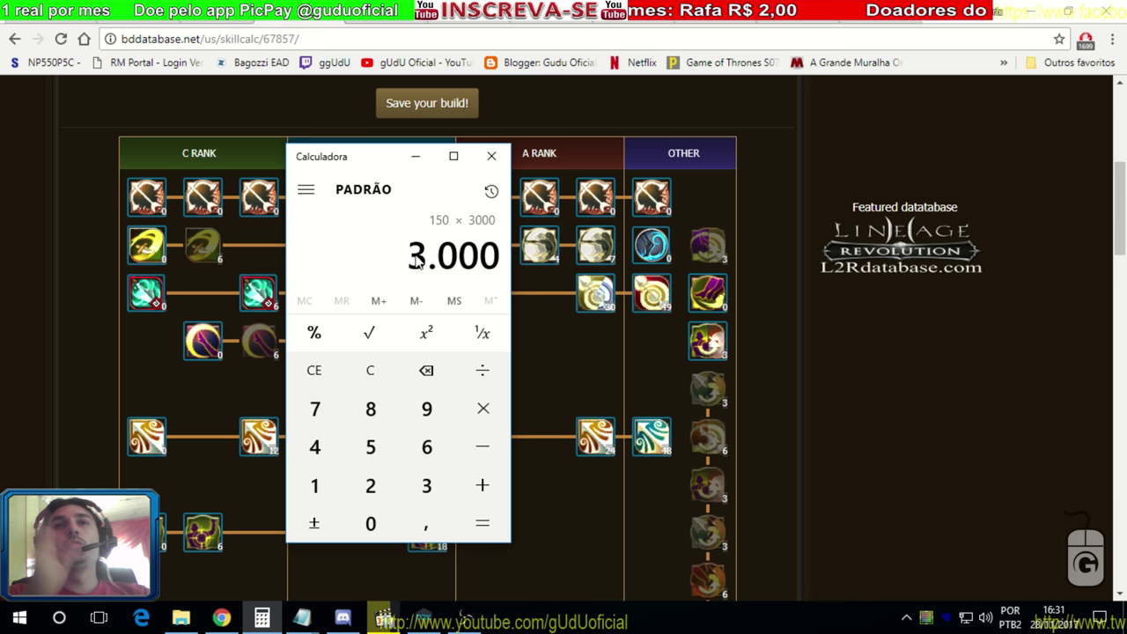
- Highlight Test 4's real versus expected hit rate line in the Accuracy Scaling Test sheet, and compute 66% of 3000 in Calculator
left_click(715, 22)
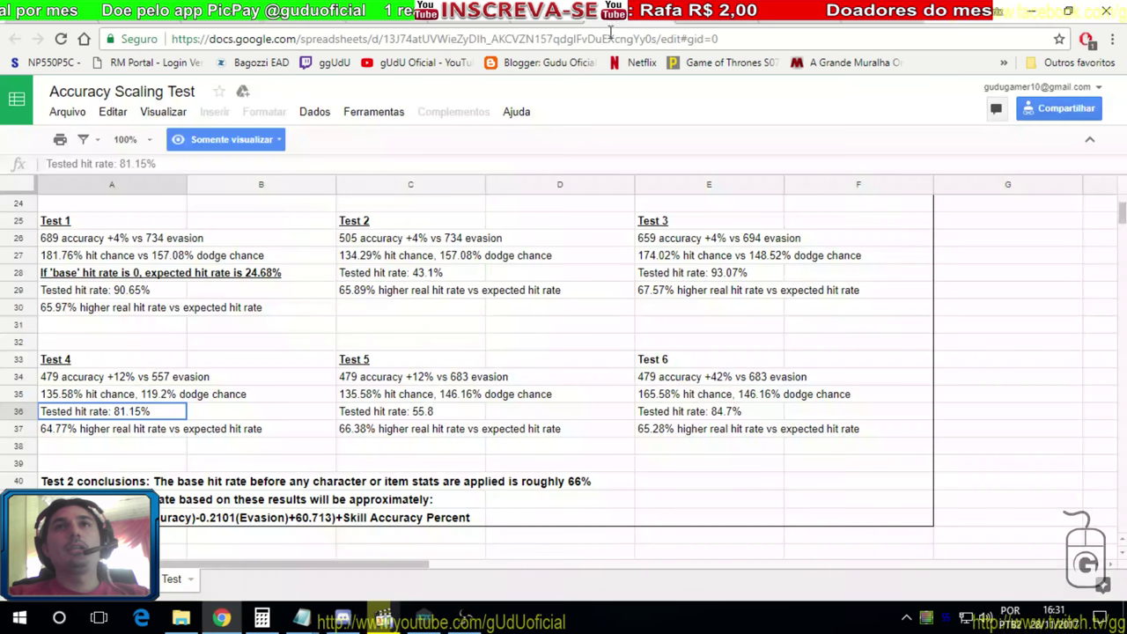
left_click(133, 426)
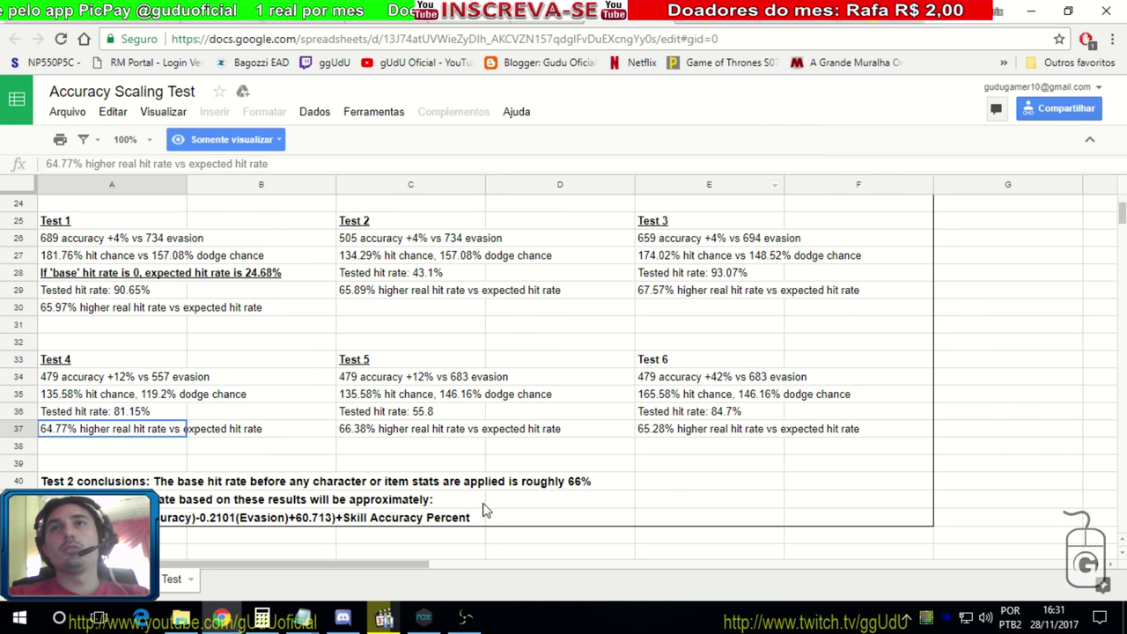
left_click(264, 619)
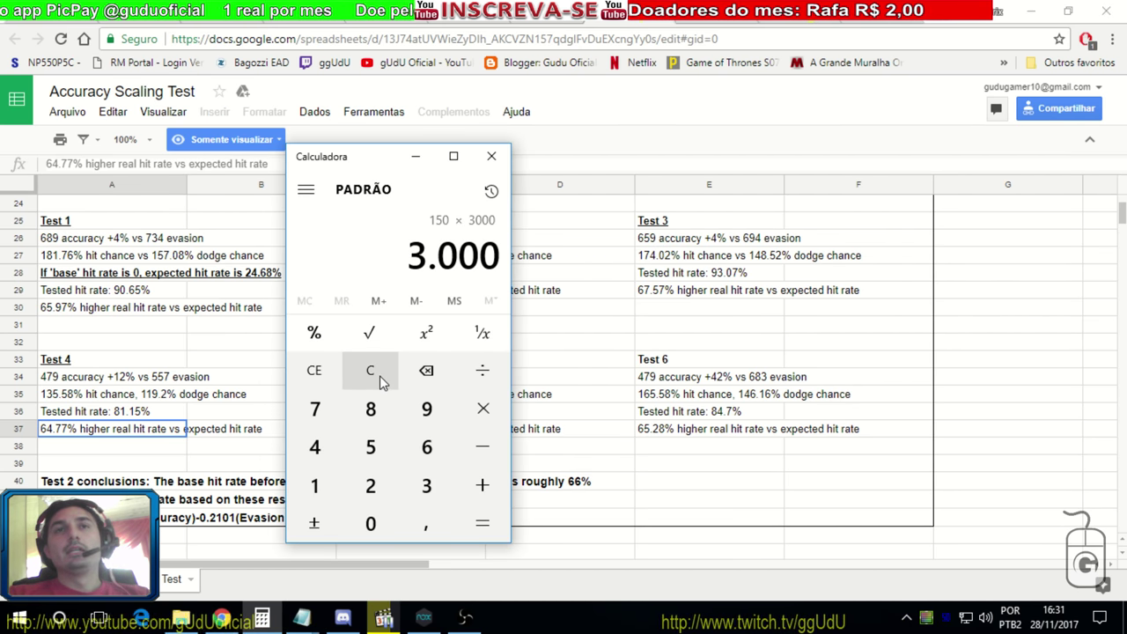
left_click(486, 413)
key("Escape")
left_click(426, 485)
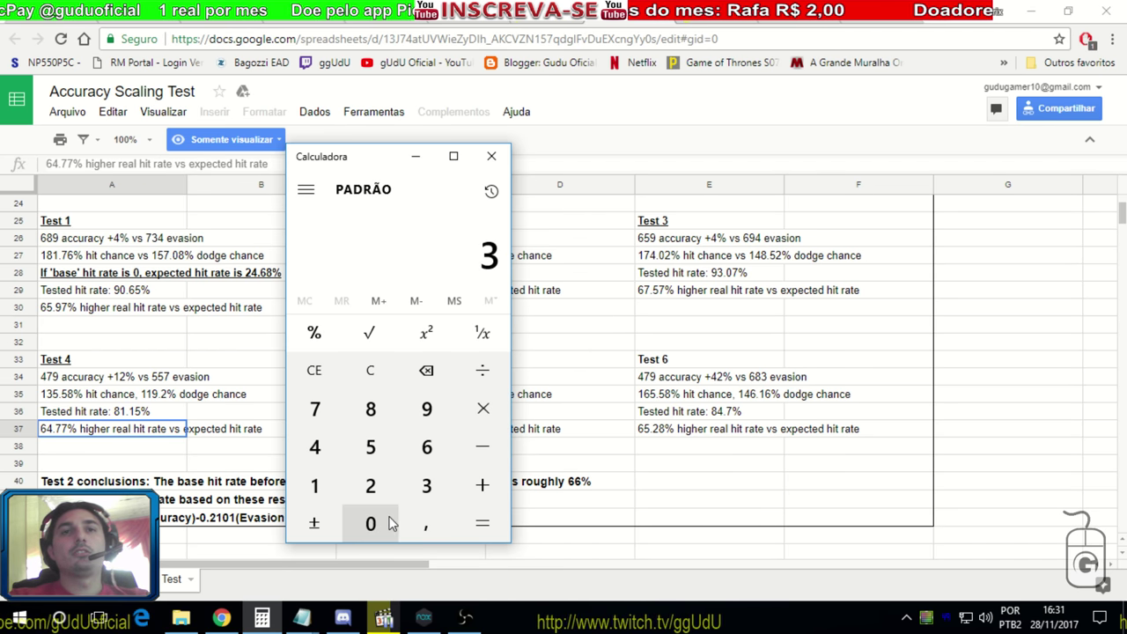
double_click(370, 523)
left_click(371, 523)
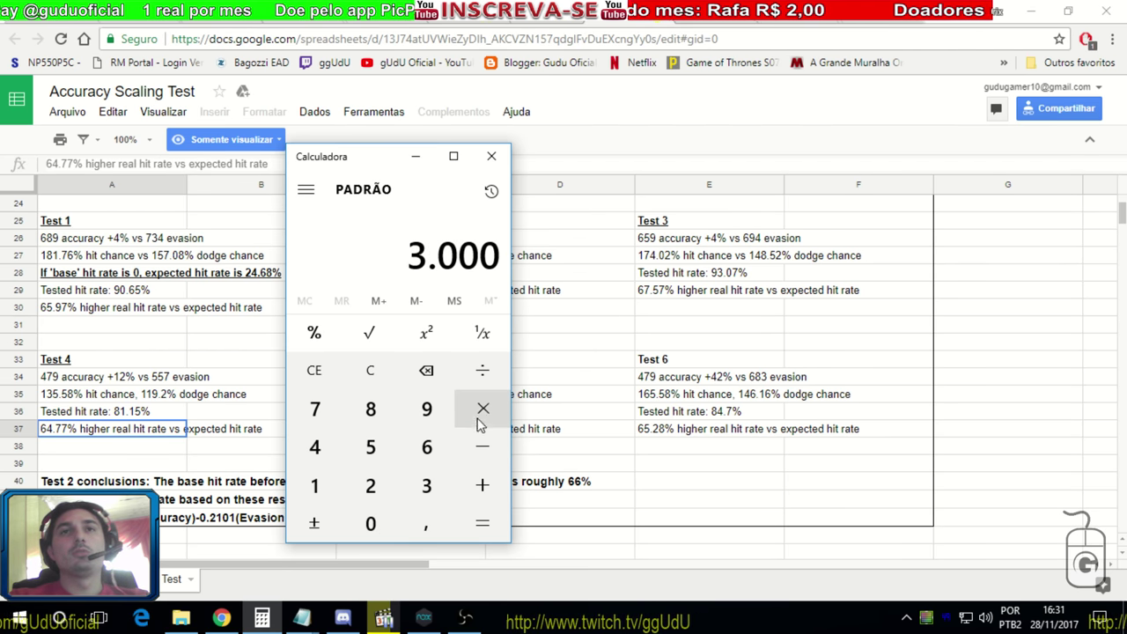
double_click(427, 447)
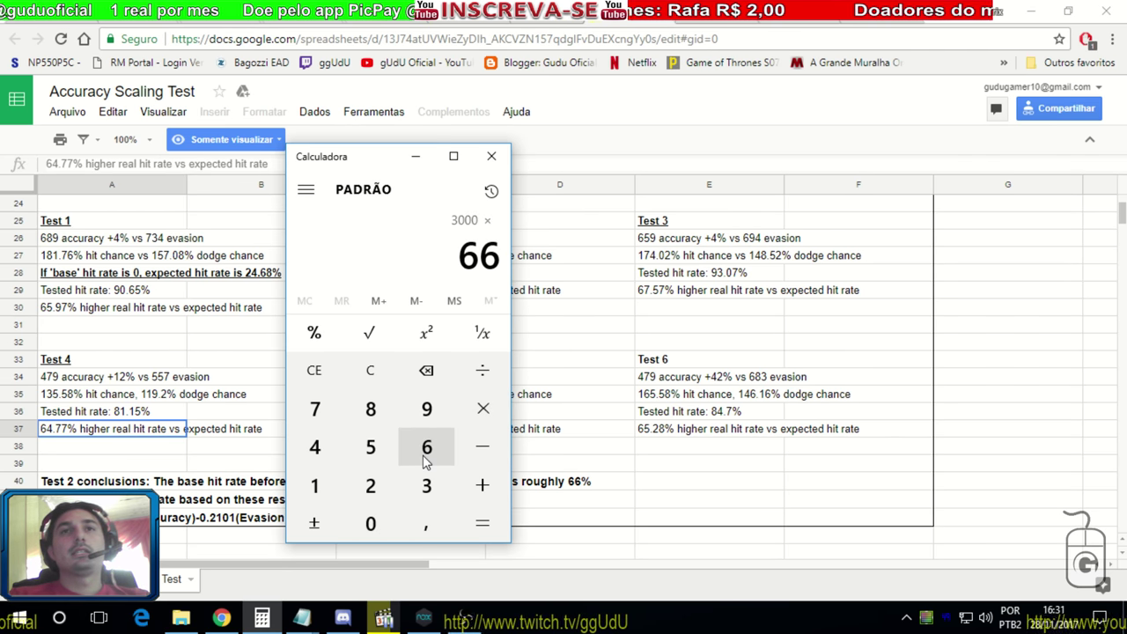
left_click(325, 338)
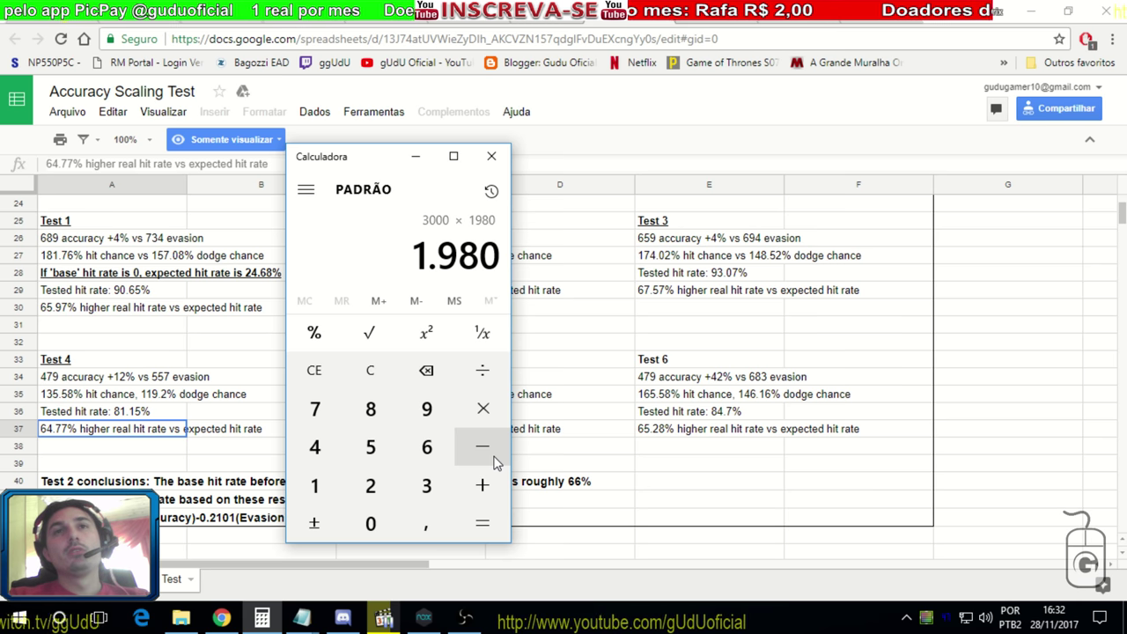
key("Escape")
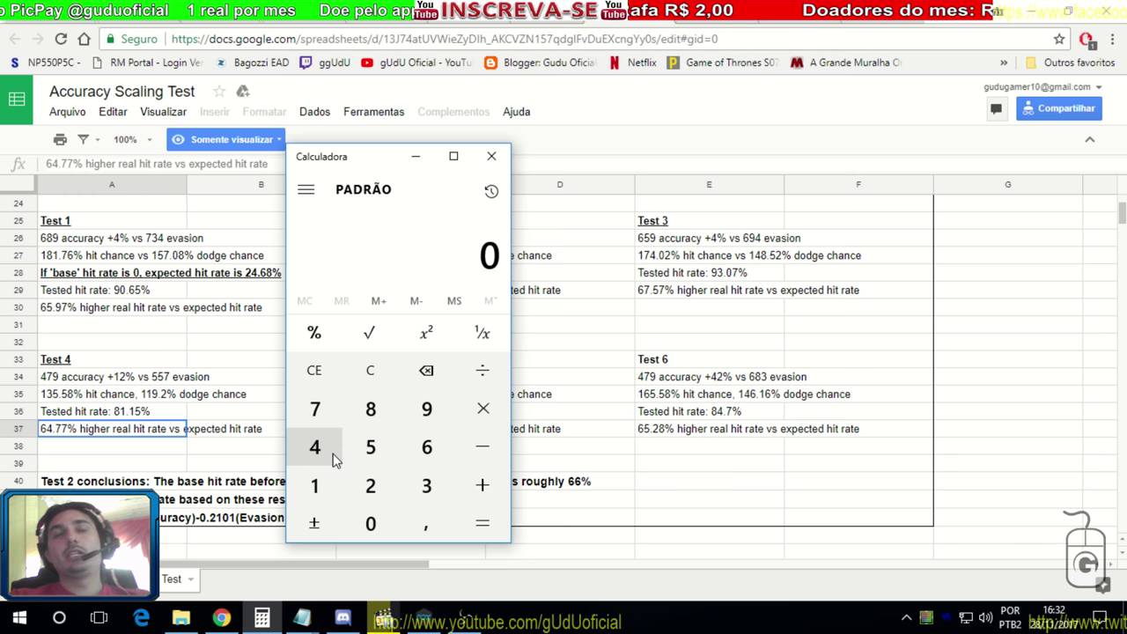
- Switch to the Datamined gear sheet and check how the build's total evasion is calculated from the gear table
key("alt+Tab")
key("ctrl+Tab")
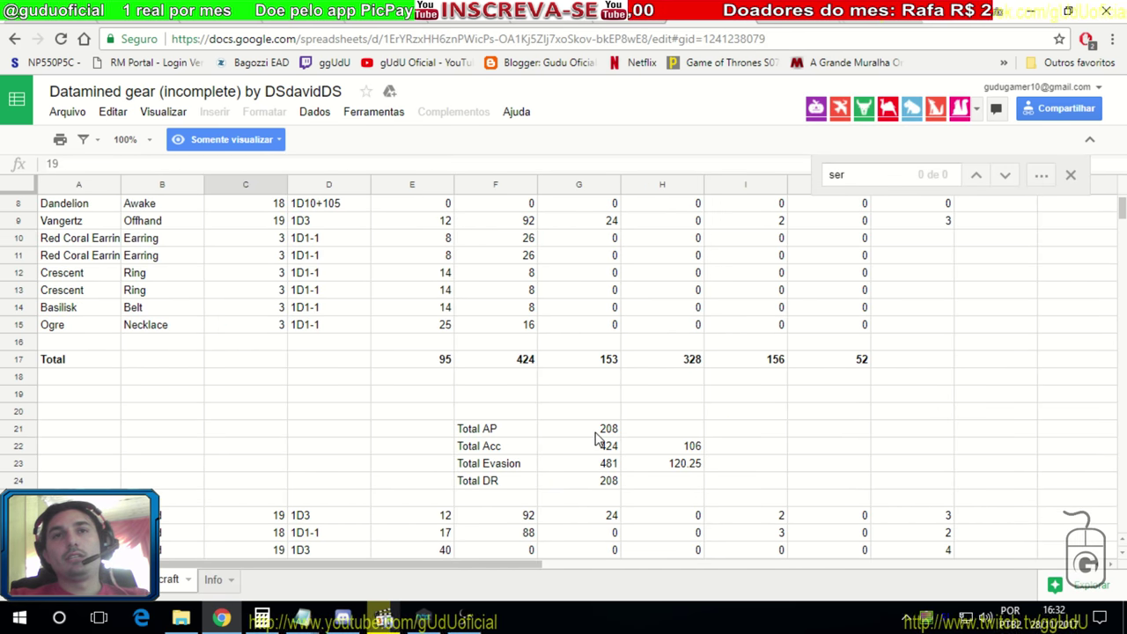
left_click(603, 464)
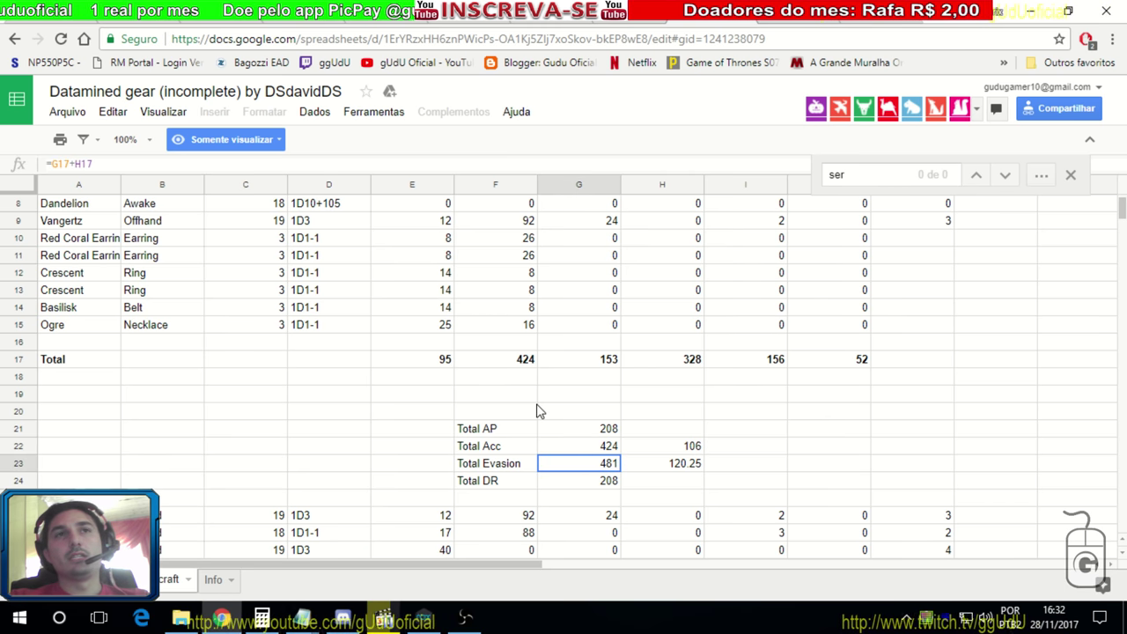
scroll(539, 411, "up", 3)
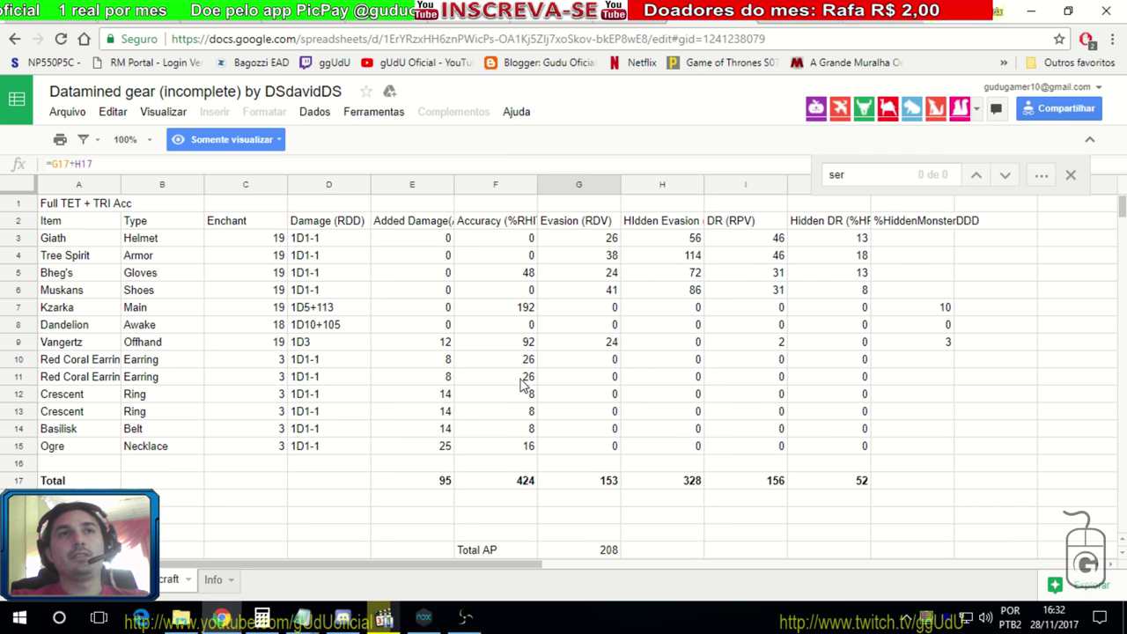
- Open the bookmarked BDOPlanner build and check its AP, Awakening AP, DP and accuracy stats
left_click(262, 619)
left_click(951, 23)
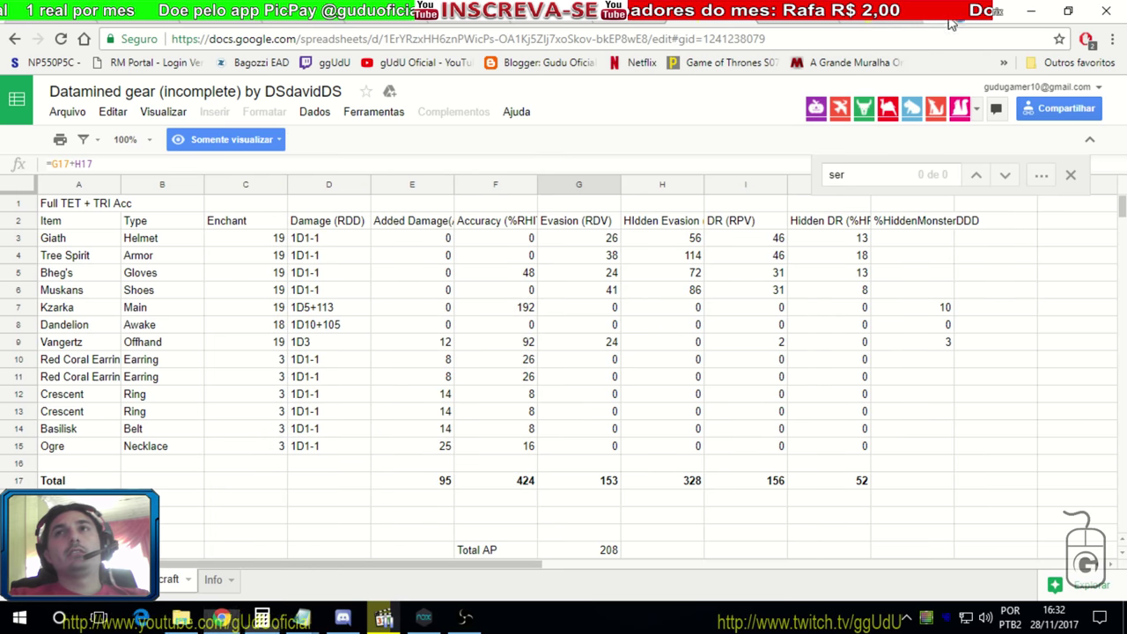
left_click(951, 24)
left_click(1072, 63)
left_click(886, 317)
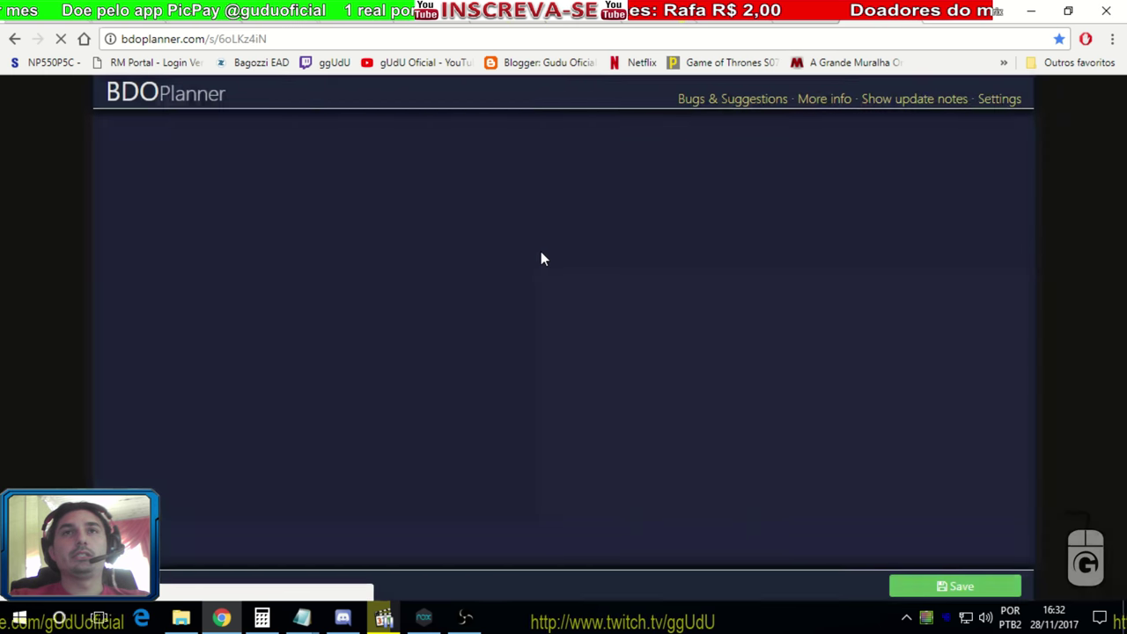
scroll(543, 250, "down", 1)
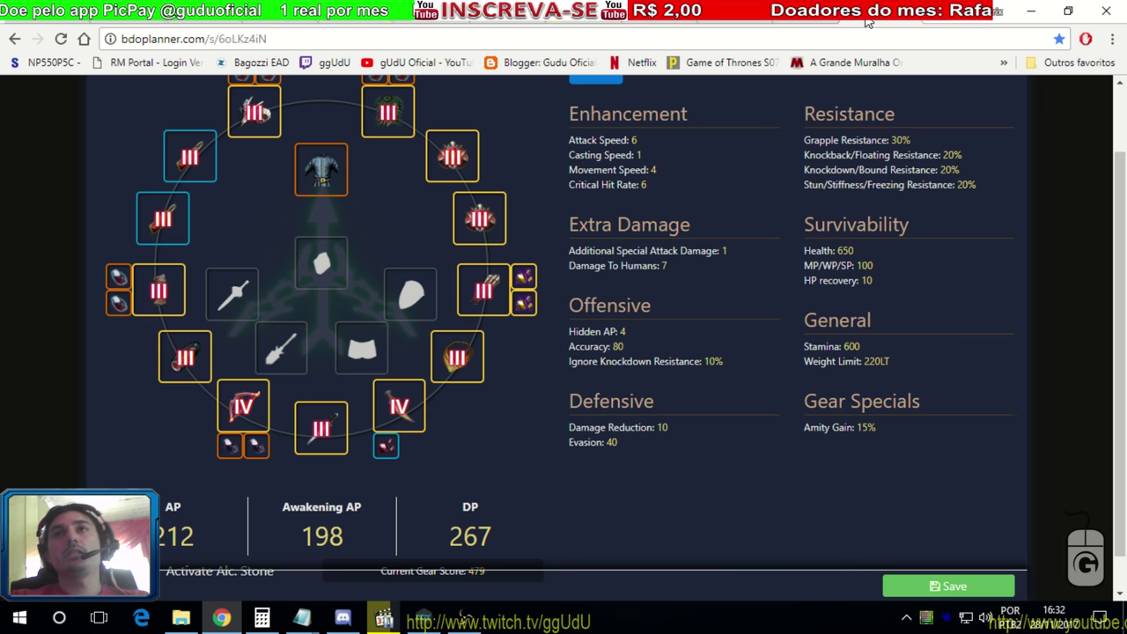
left_click(904, 21)
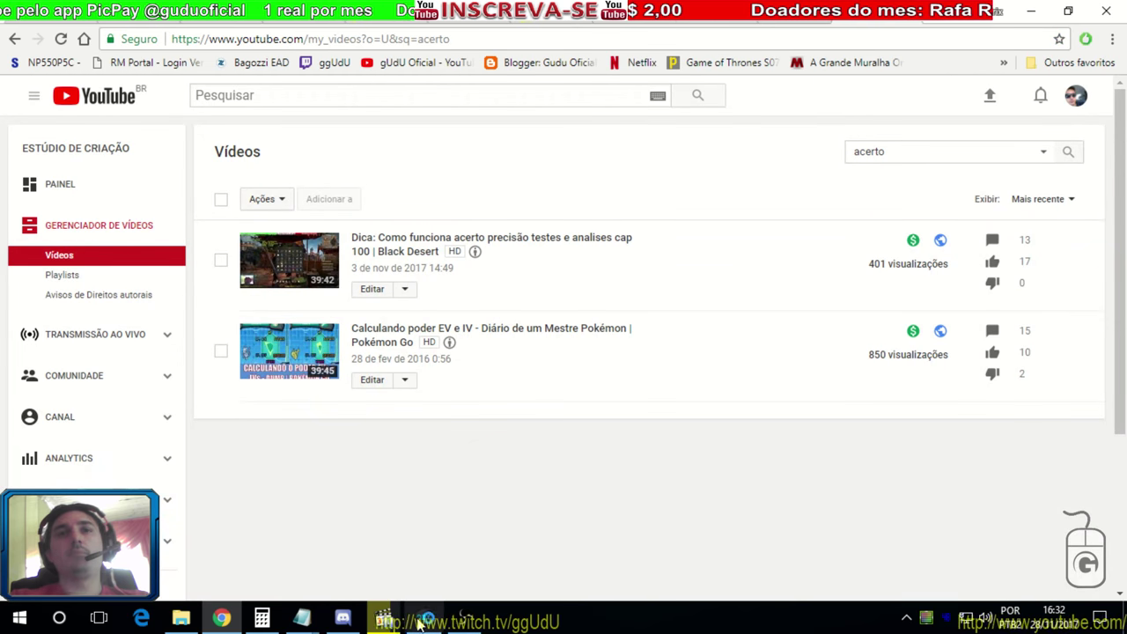
- Compute 267 × 2 in Calculator
left_click(262, 618)
left_click(370, 485)
left_click(427, 446)
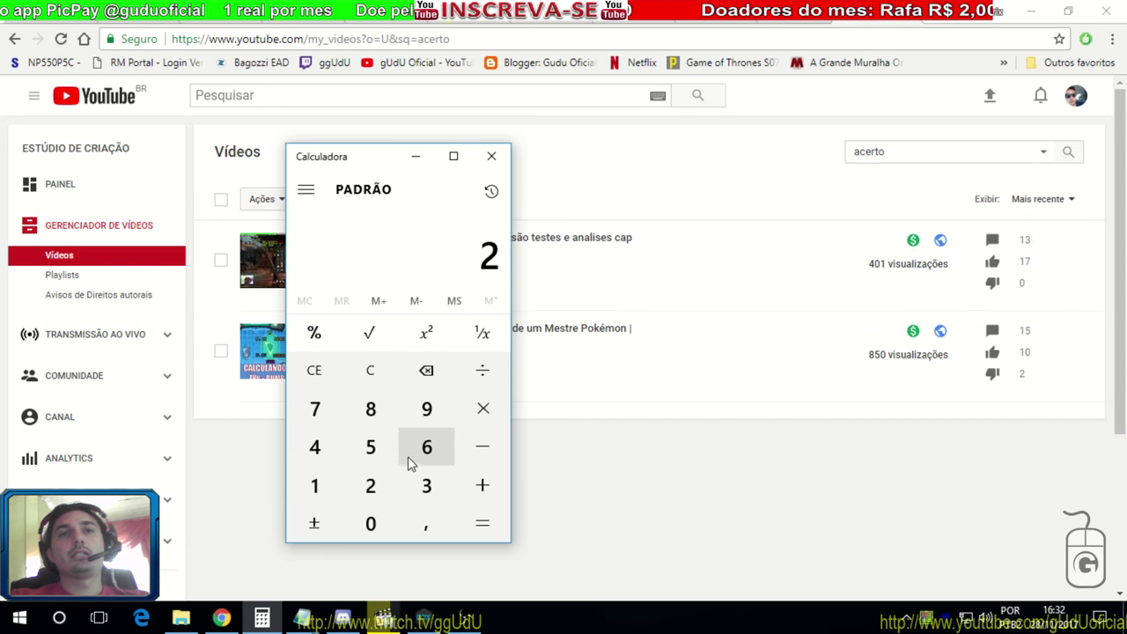
left_click(319, 409)
left_click(478, 410)
left_click(371, 485)
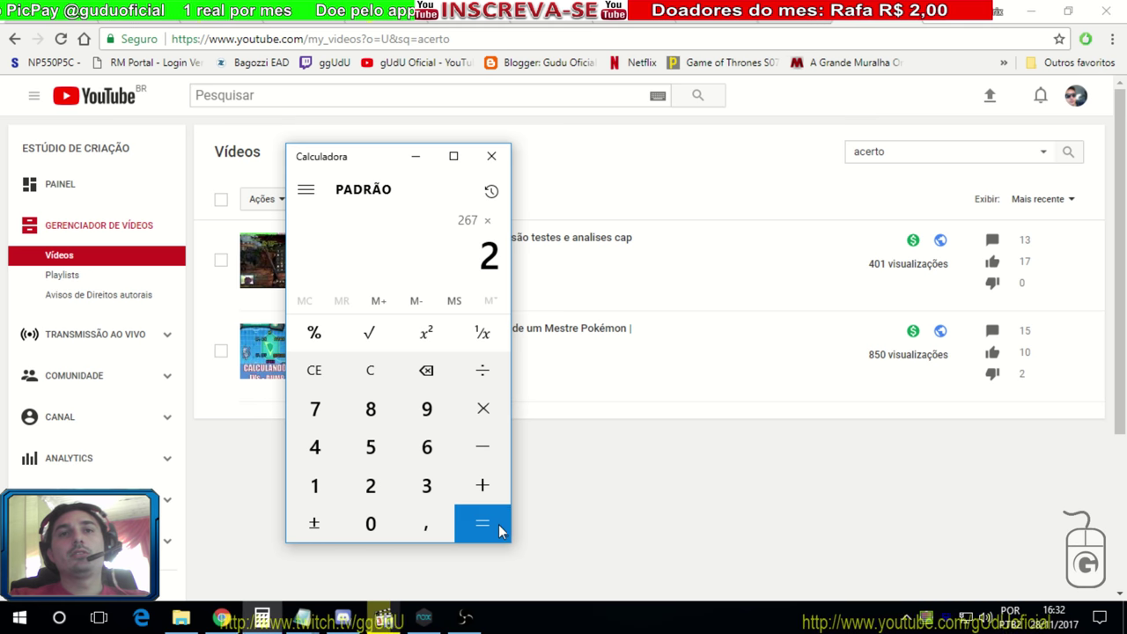
left_click(495, 523)
- Subtract 1900 from the doubled value and clear the calculator
left_click(481, 447)
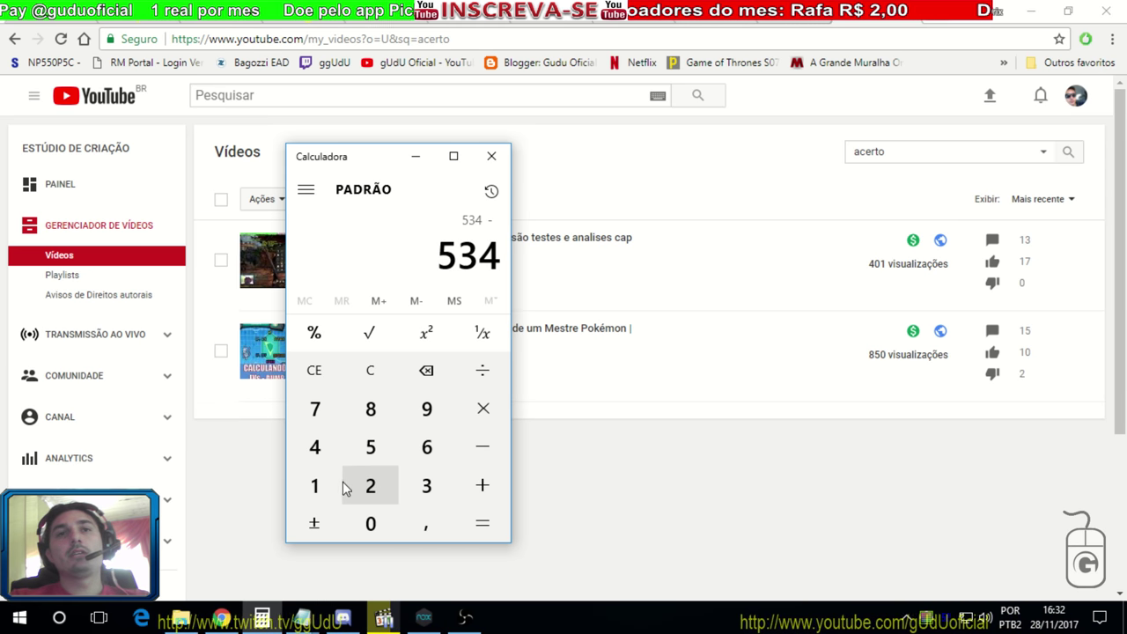
left_click(315, 485)
left_click(424, 413)
double_click(371, 523)
left_click(486, 524)
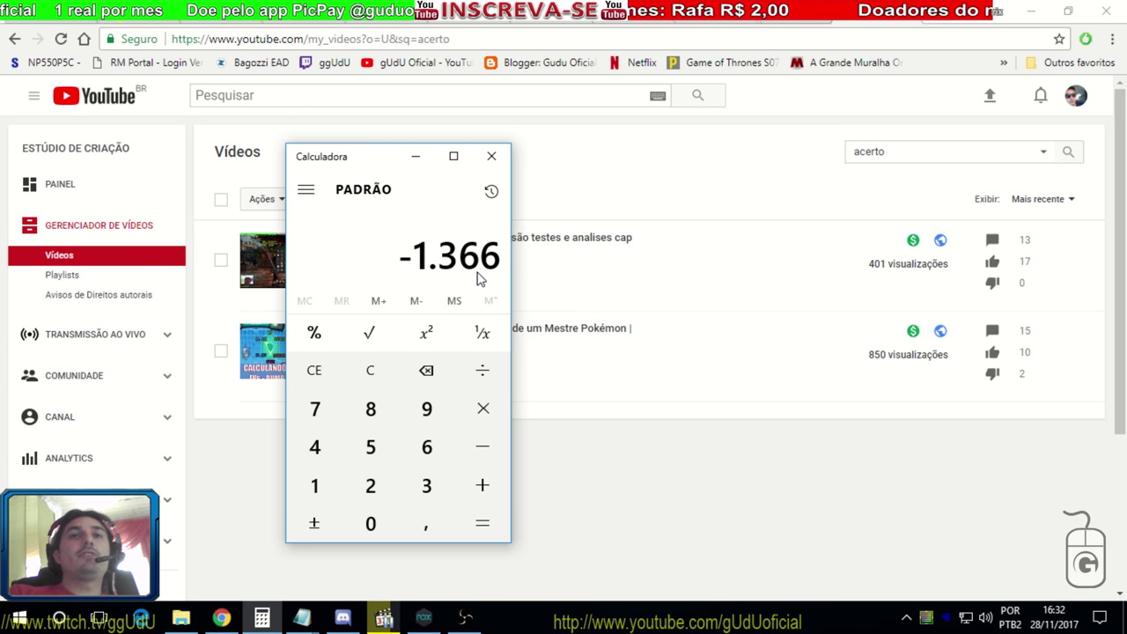
key("Escape")
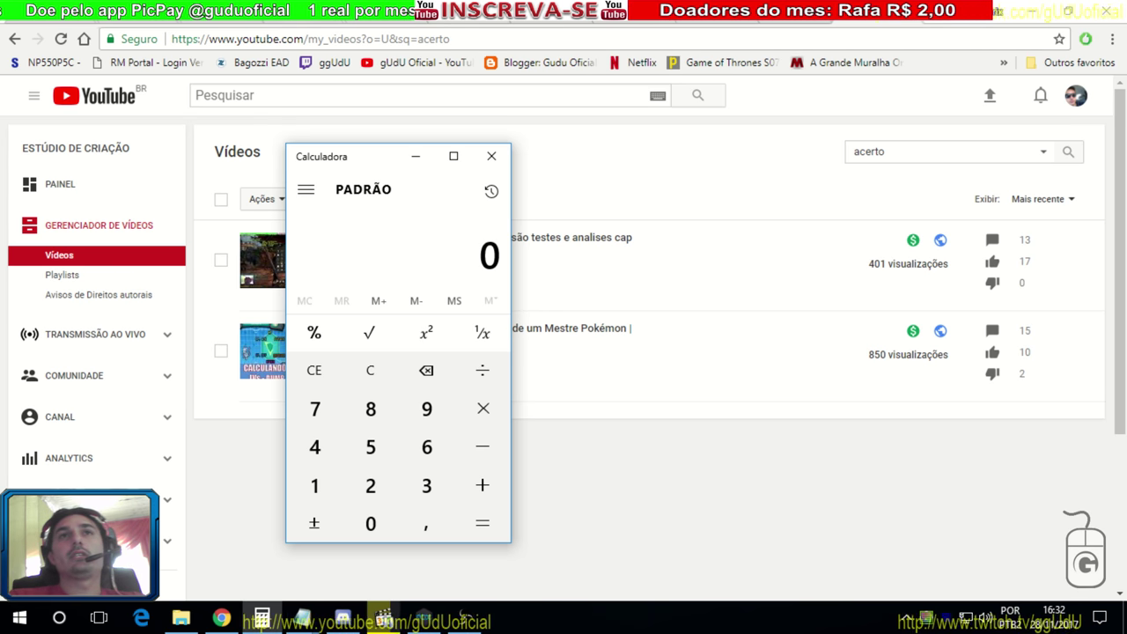
- Switch to the BDDatabase skill calculator in the browser and check the last A Rank skill in the bottom row of the rank table
key("alt+Tab")
scroll(428, 252, "down", 15)
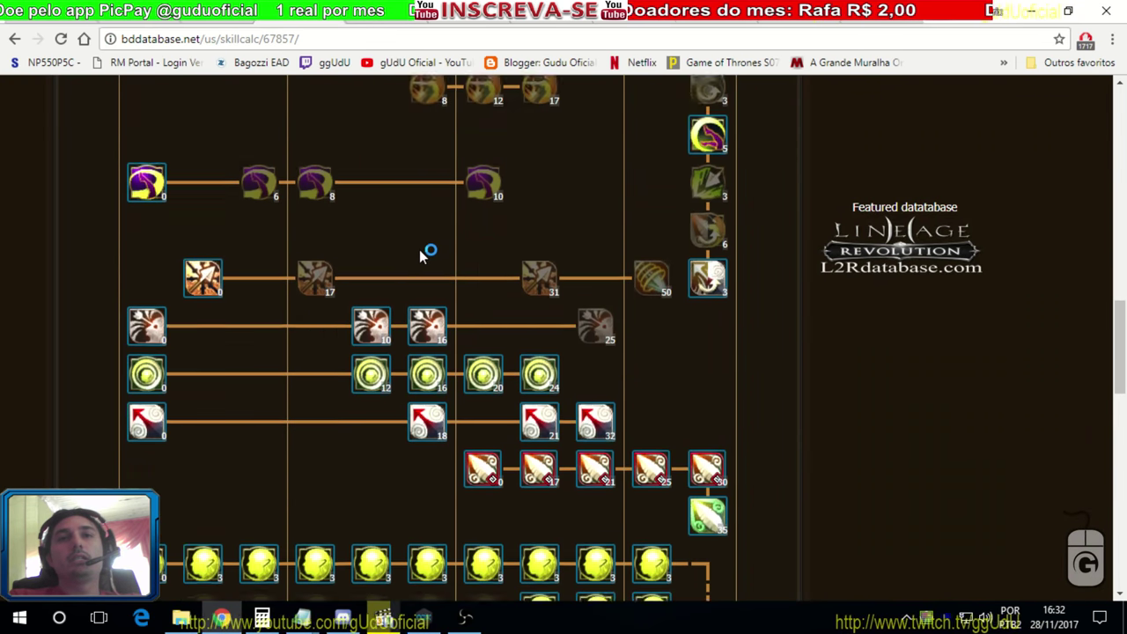
scroll(360, 415, "up", 2)
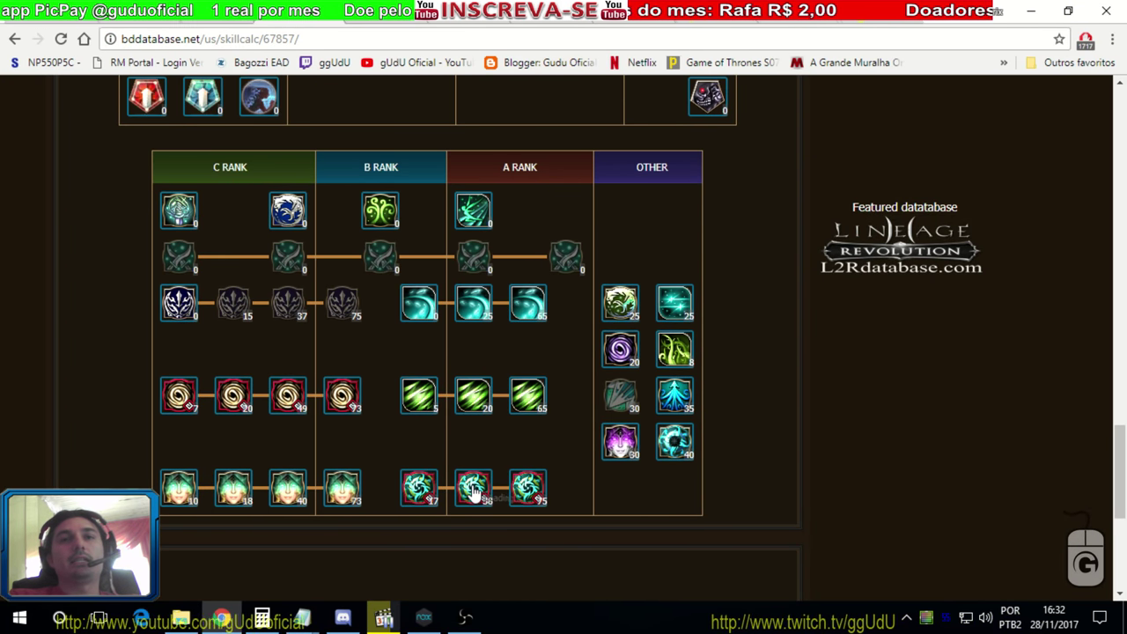
mouse_move(536, 490)
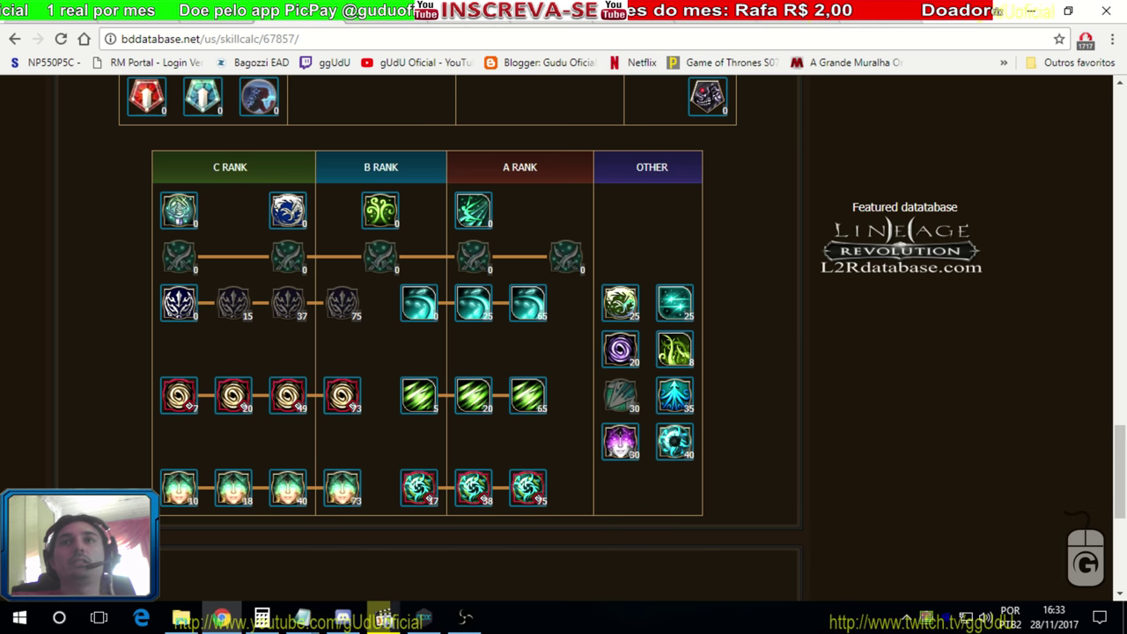
- Open the bookmarked BDOPlanner build in a new browser tab and check the gear breakdown of its Awakening AP
left_click(801, 21)
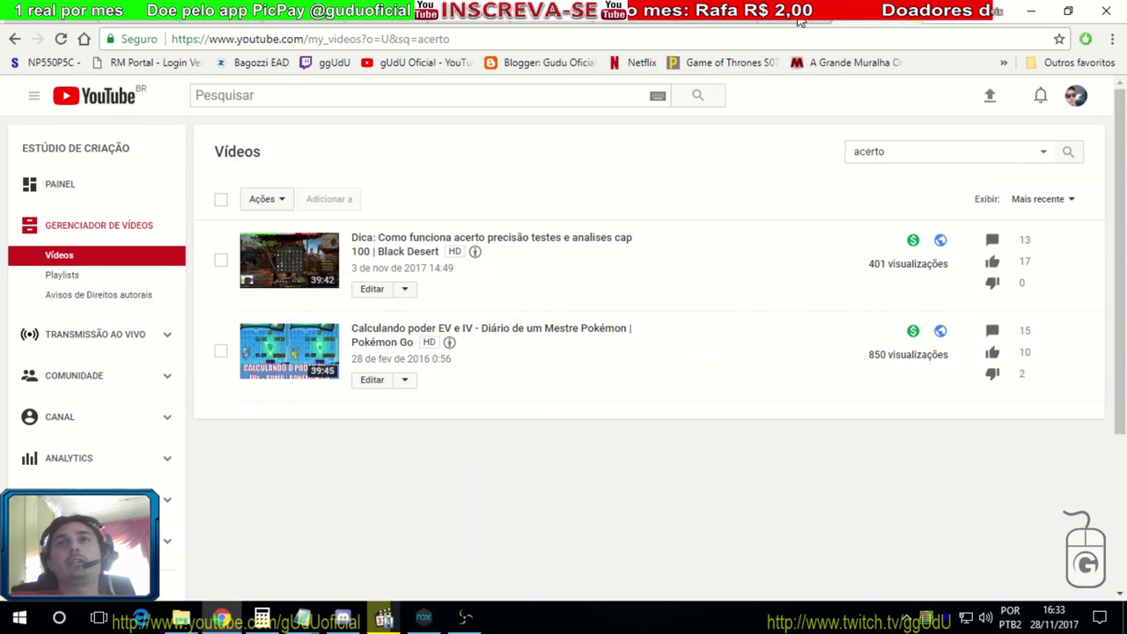
left_click(898, 21)
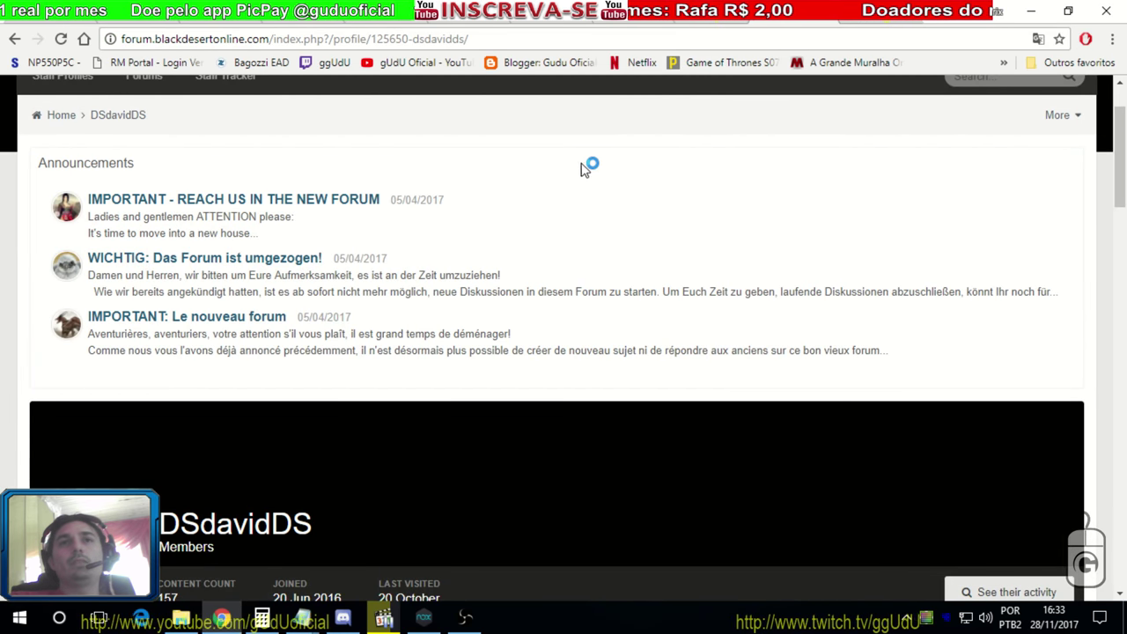
left_click(939, 19)
left_click(1078, 62)
left_click(925, 330)
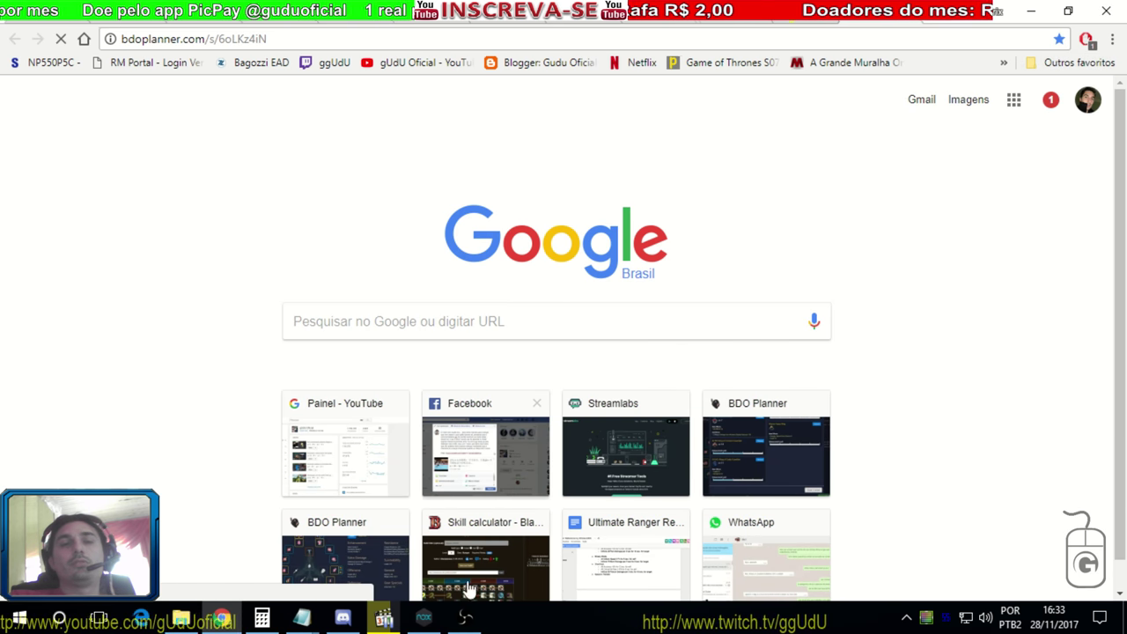
scroll(101, 340, "down", 2)
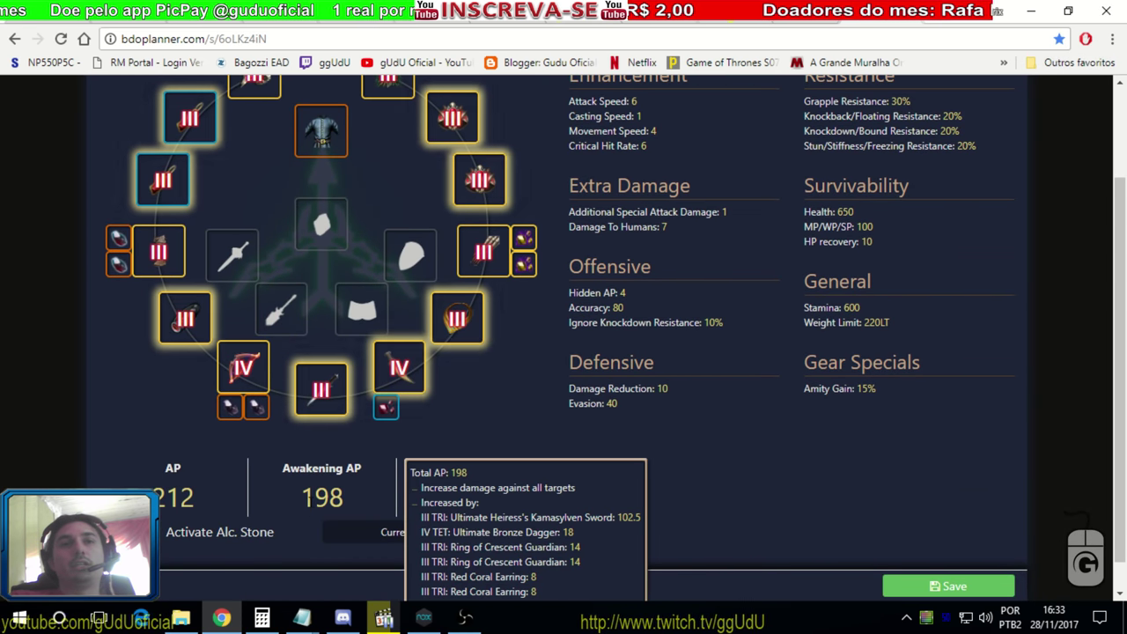
- Enter 198 in Calculator
left_click(261, 618)
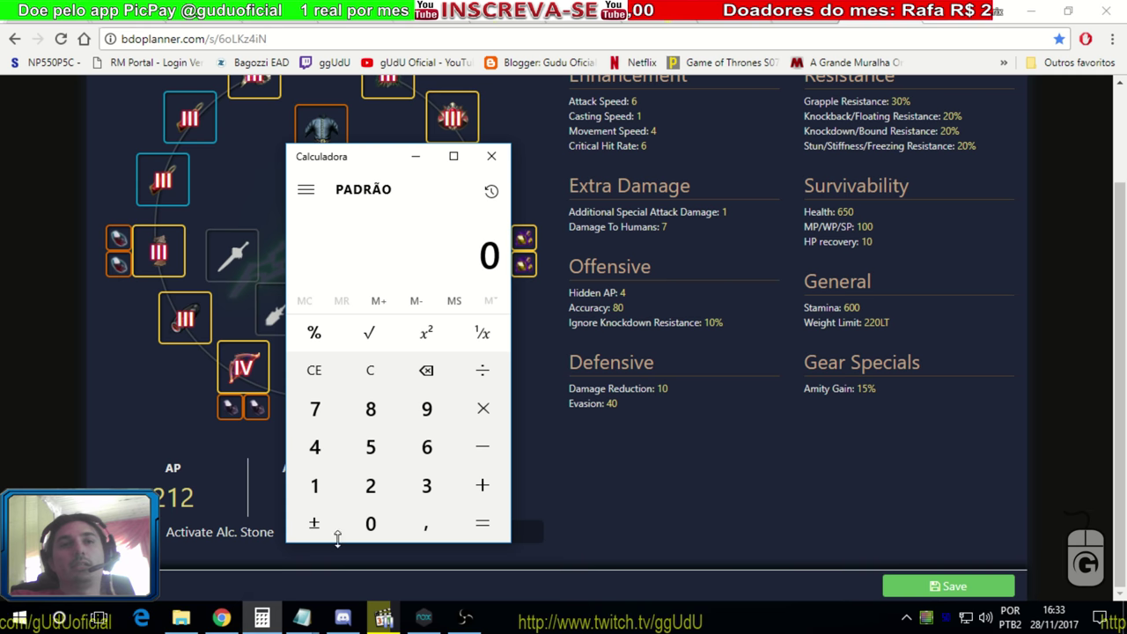
left_click(315, 485)
left_click(427, 408)
left_click(384, 412)
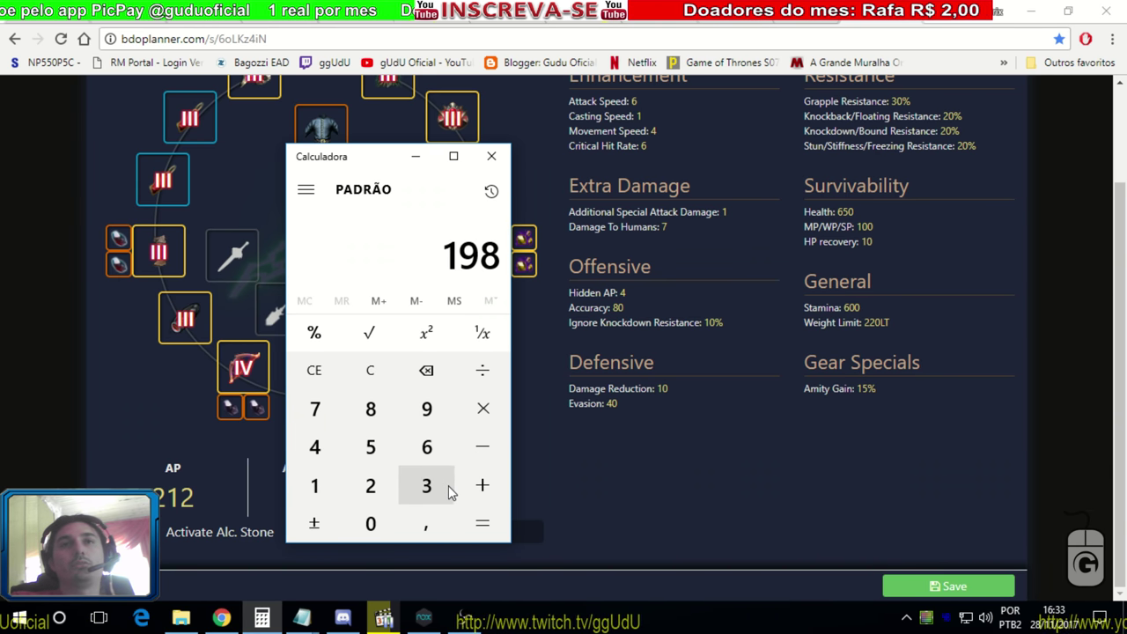
- Switch to the Datamined gear sheet and check the build's total AP, accuracy, evasion and DR
key("alt+Tab")
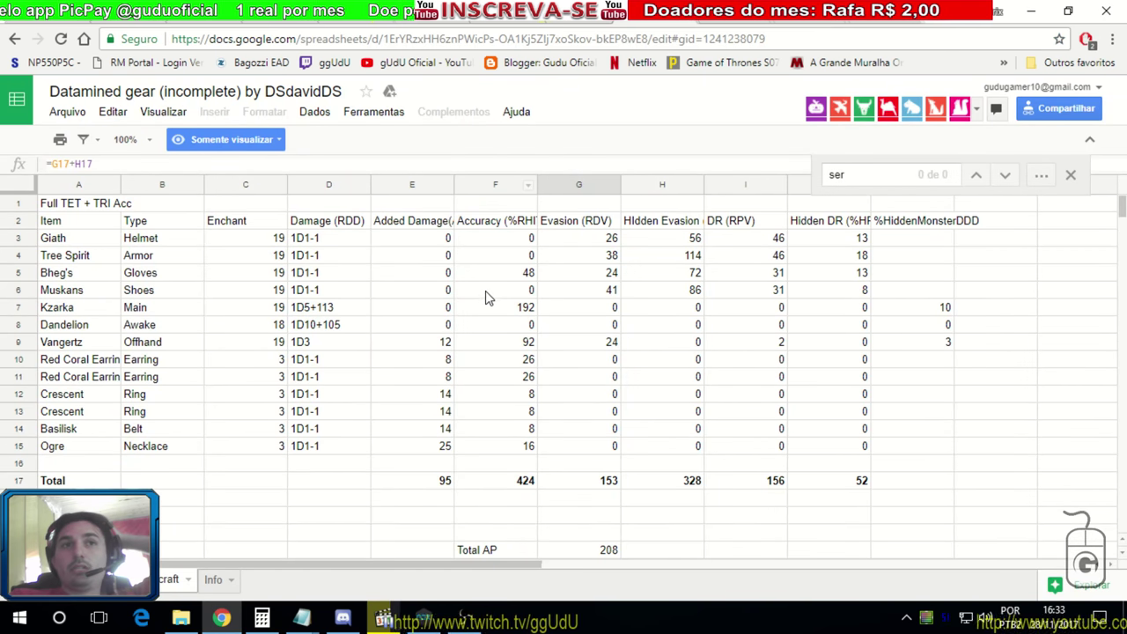
scroll(489, 298, "down", 4)
scroll(490, 304, "up", 1)
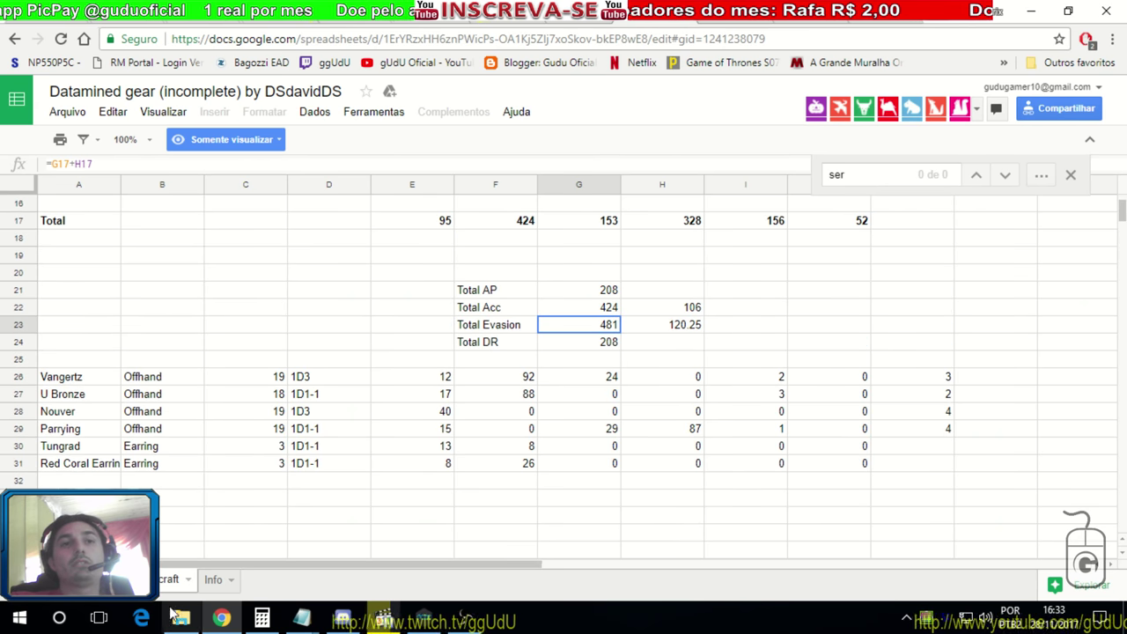
left_click(214, 580)
left_click(168, 580)
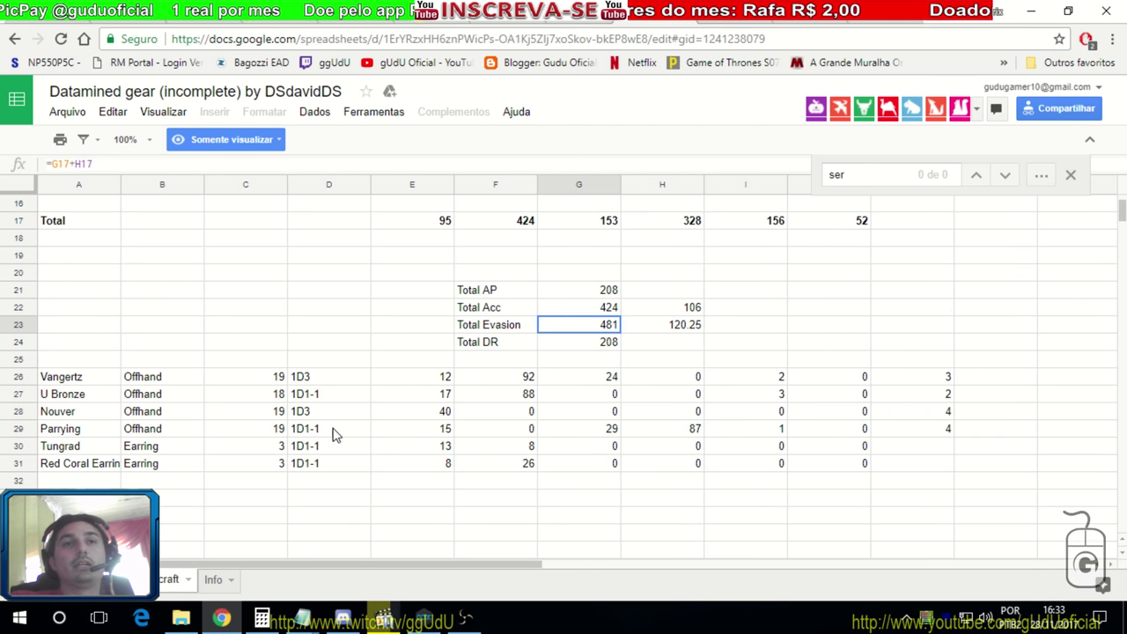
- Find the DR/AP Scaling Test sheet in the shared BDOSheet folder on Google Drive and open it
key("ctrl+Tab")
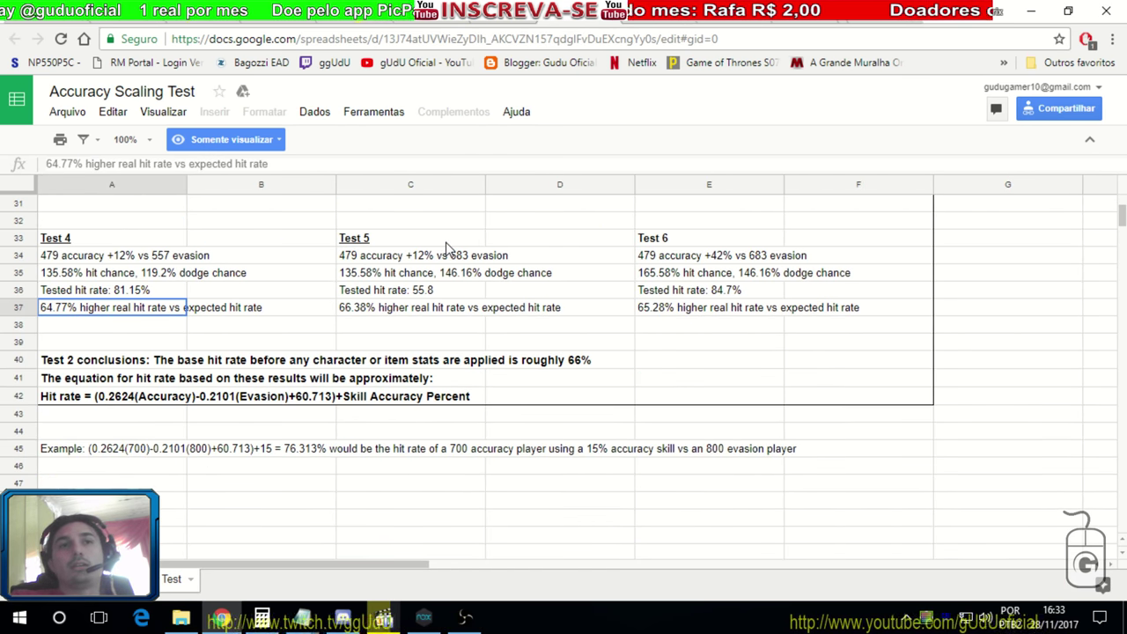
scroll(447, 250, "up", 1)
key("ctrl+Tab")
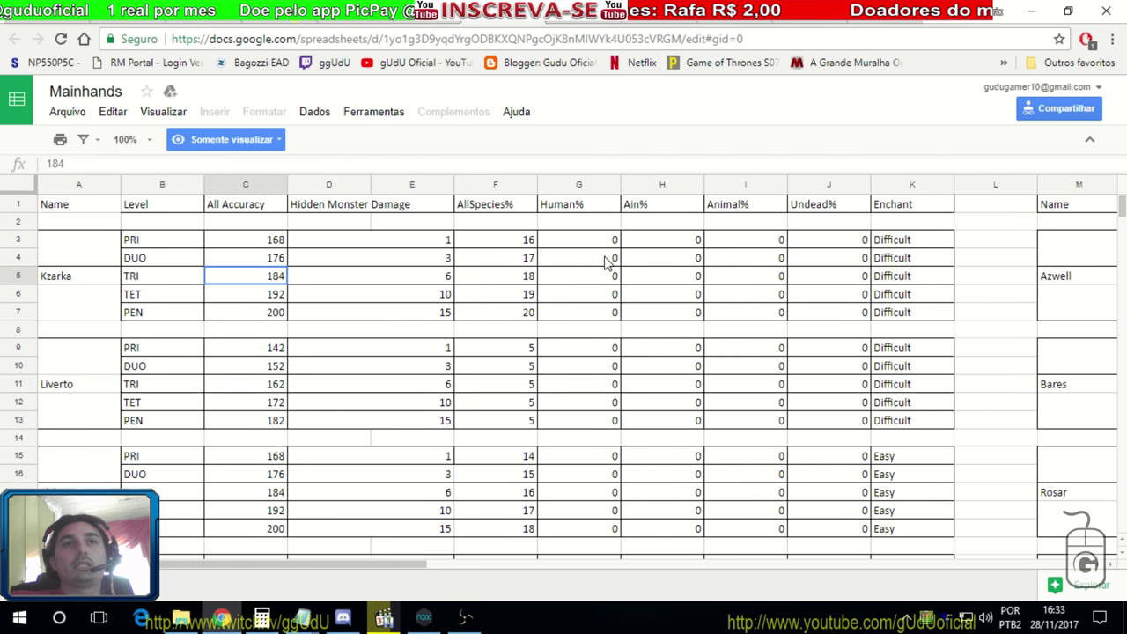
key("ctrl+Tab")
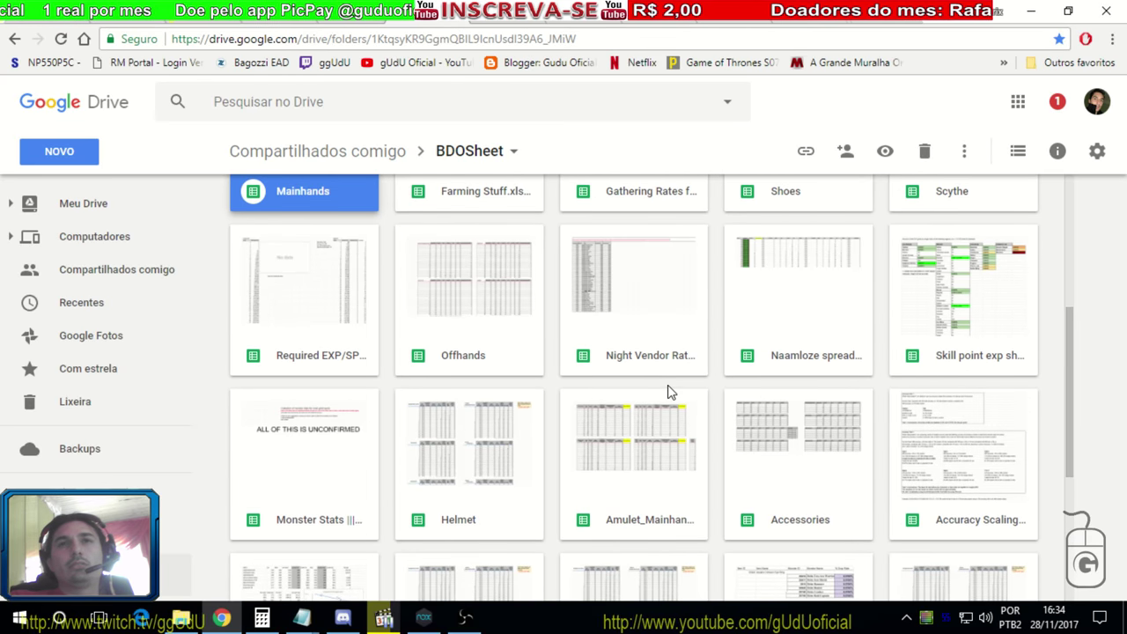
scroll(667, 390, "up", 2)
scroll(669, 385, "down", 2)
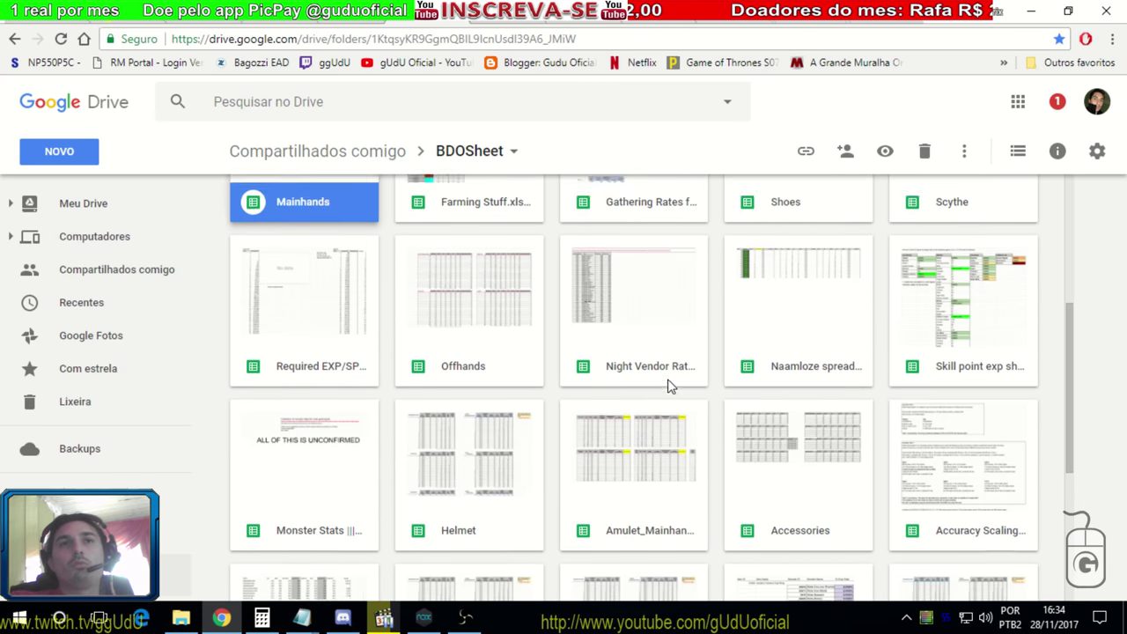
scroll(533, 344, "up", 2)
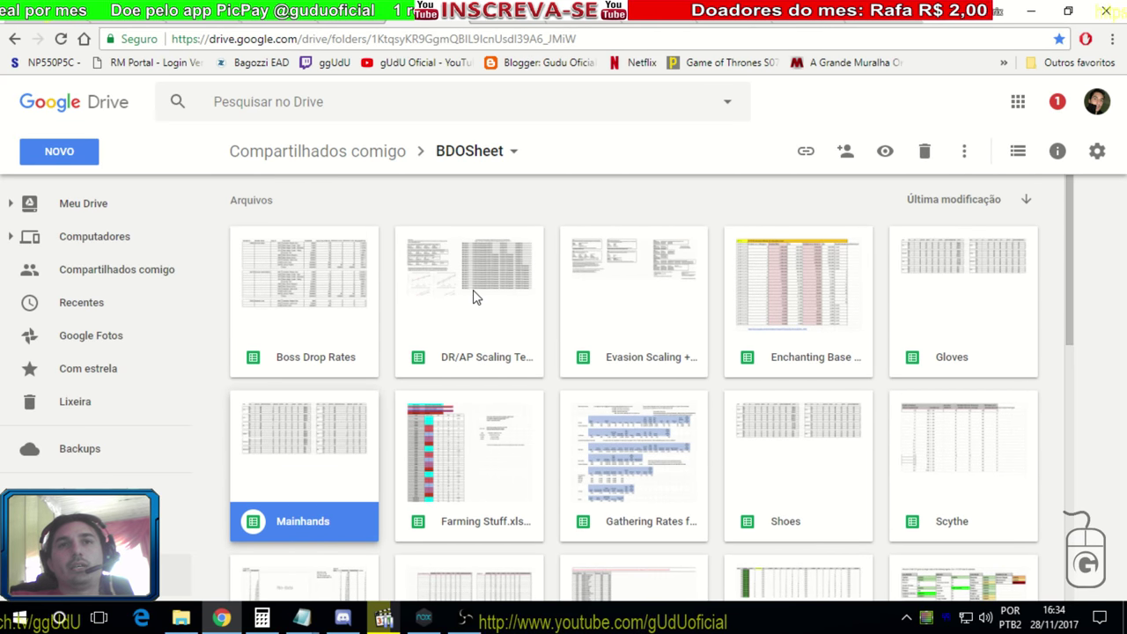
double_click(482, 359)
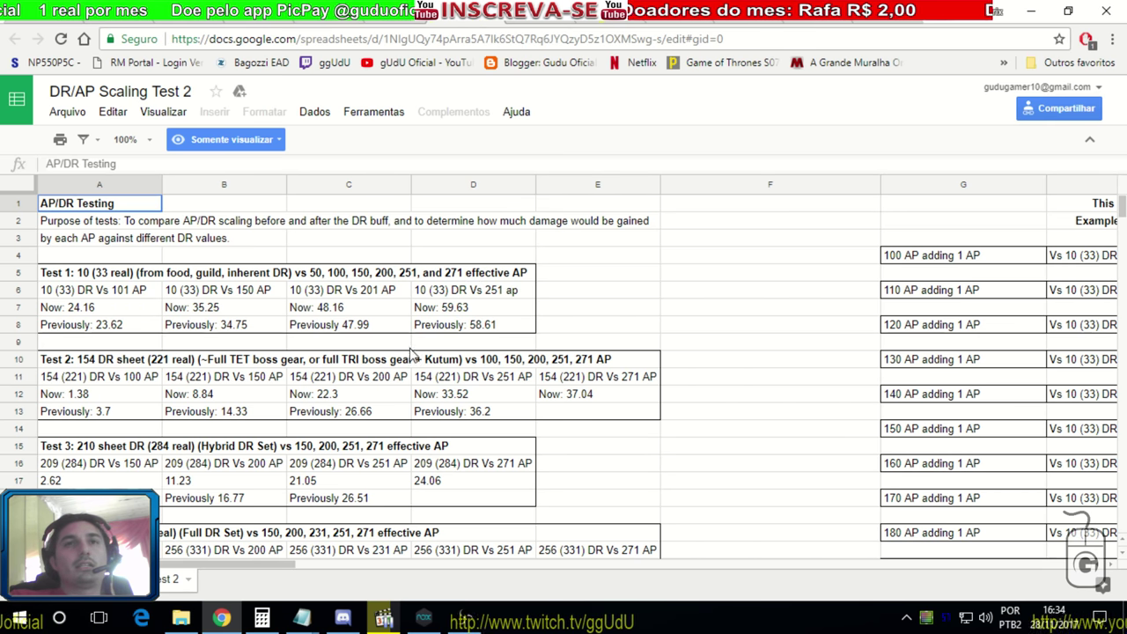
- Examine the four AP versus DR test tables and the graphs comparing damage taken before and after the DR buff
scroll(400, 356, "down", 1)
scroll(396, 319, "down", 6)
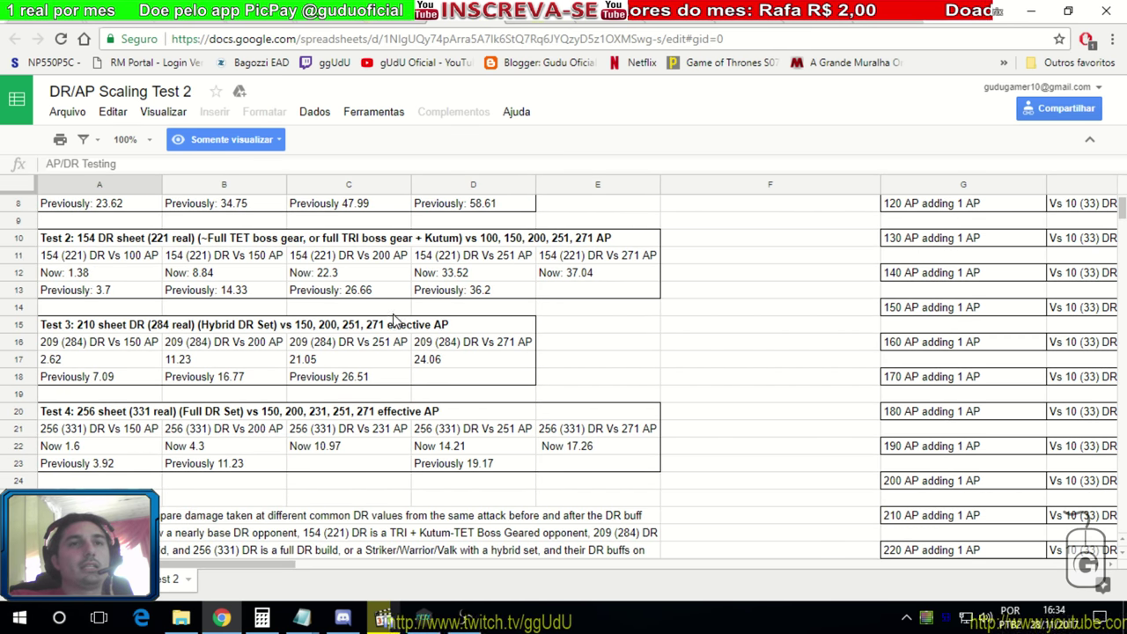
scroll(369, 383, "down", 2)
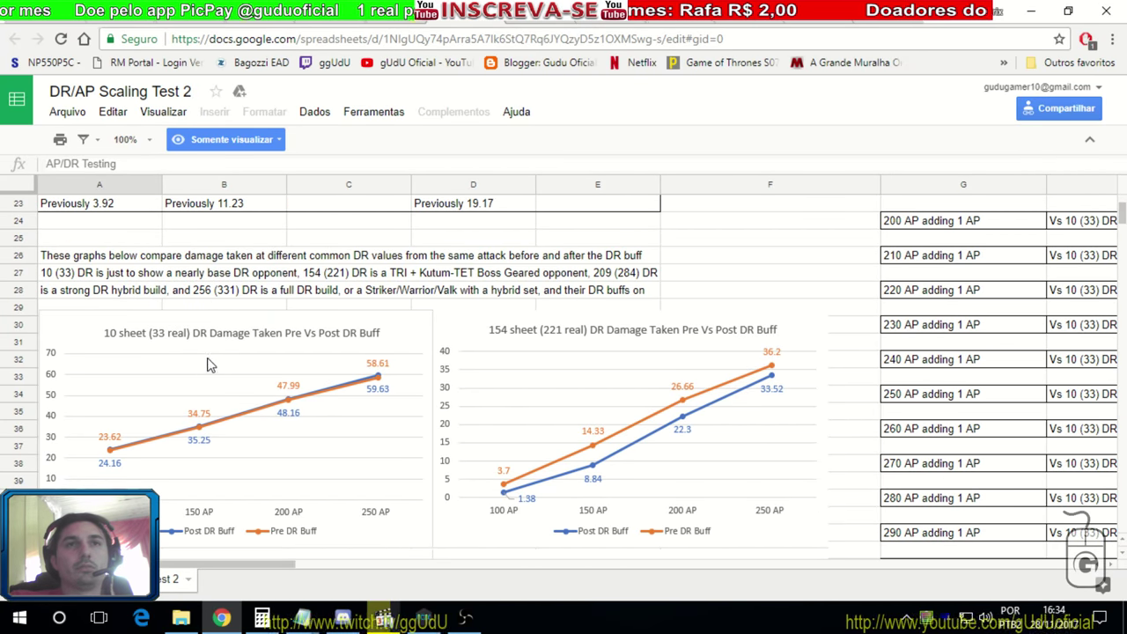
scroll(502, 341, "down", 2)
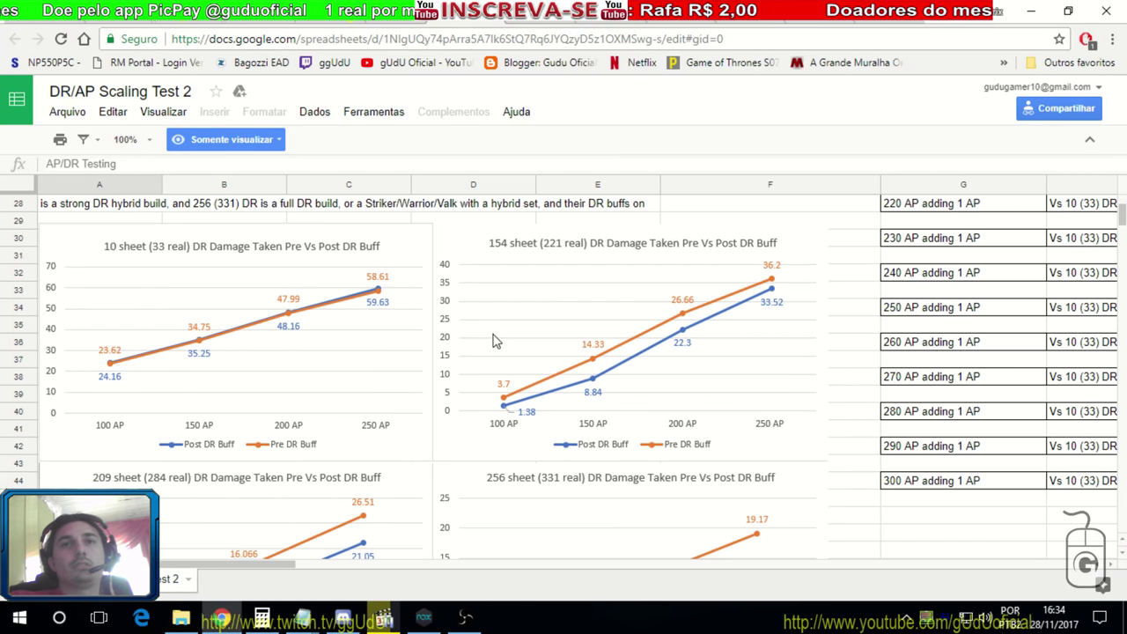
scroll(607, 330, "down", 6)
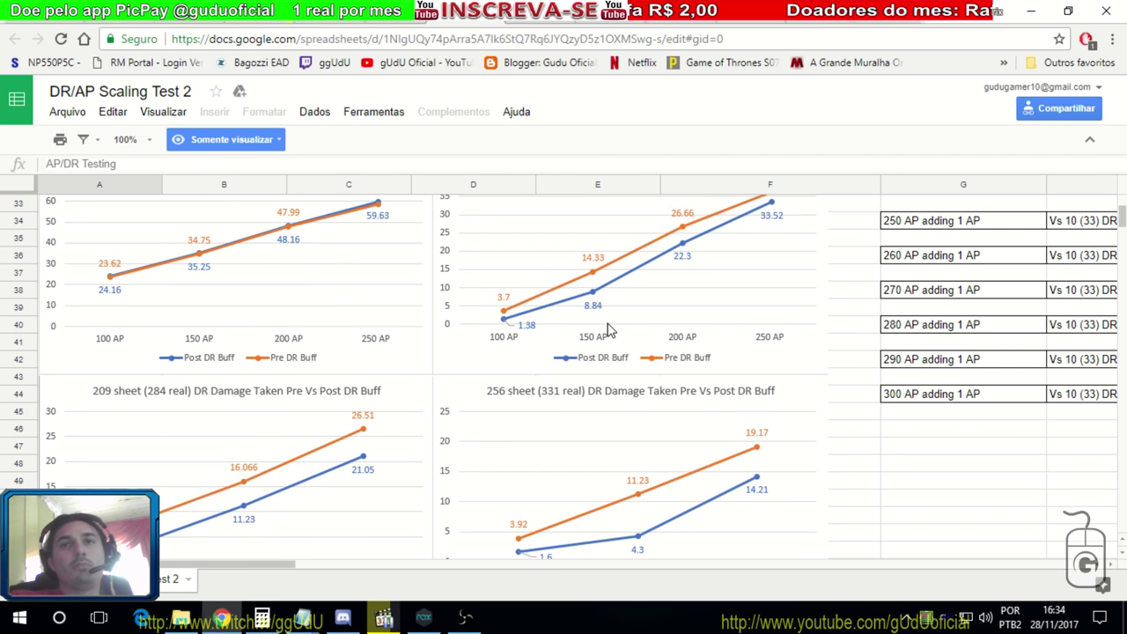
scroll(608, 330, "up", 12)
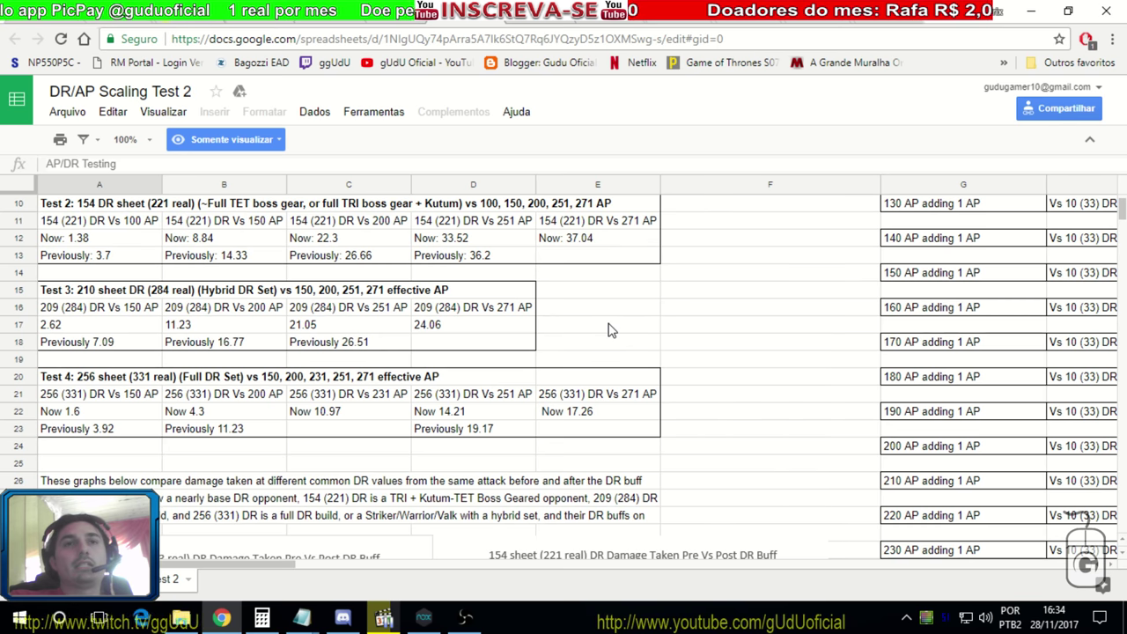
scroll(608, 333, "up", 2)
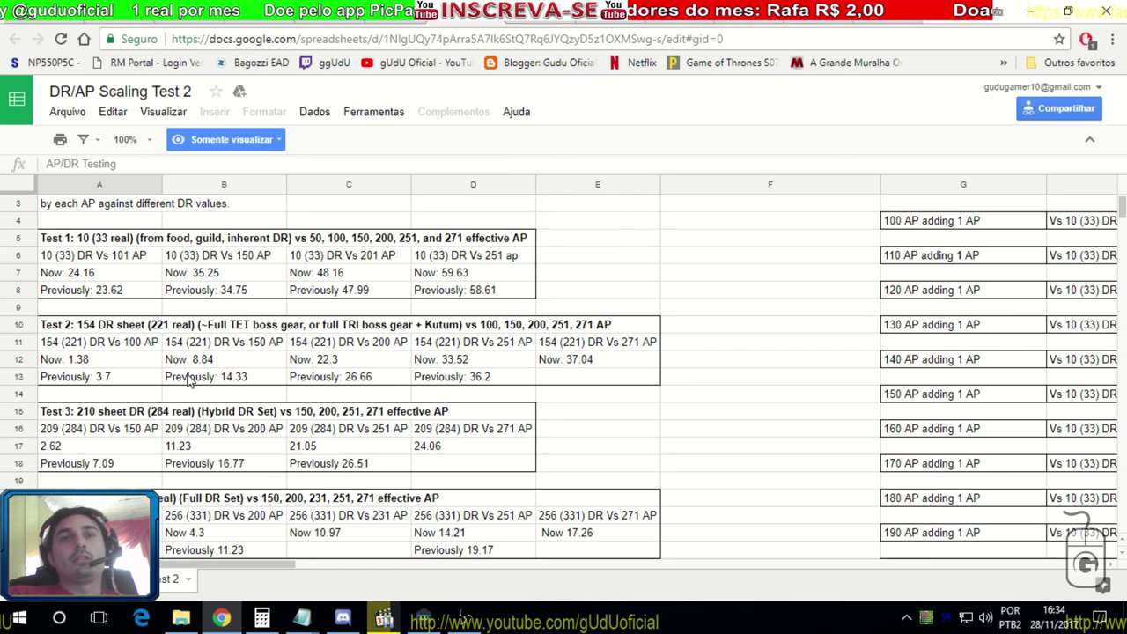
scroll(310, 310, "up", 1)
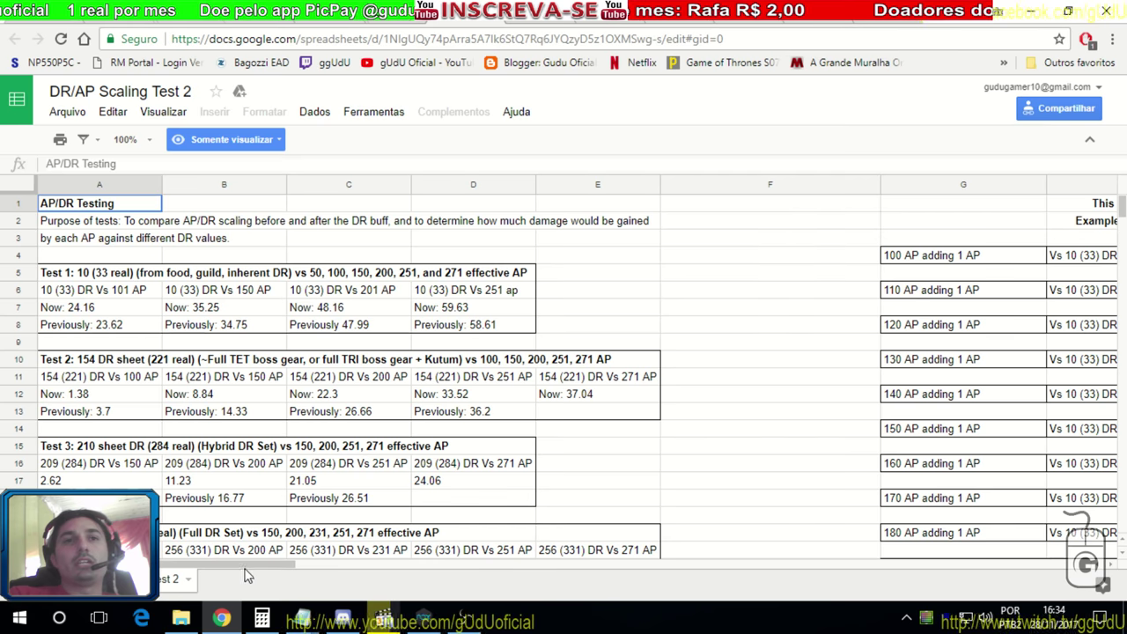
- Examine the table of percentage damage gained per added AP, from 100 to 300 AP, against the different DR values
left_click_drag(247, 566, 476, 590)
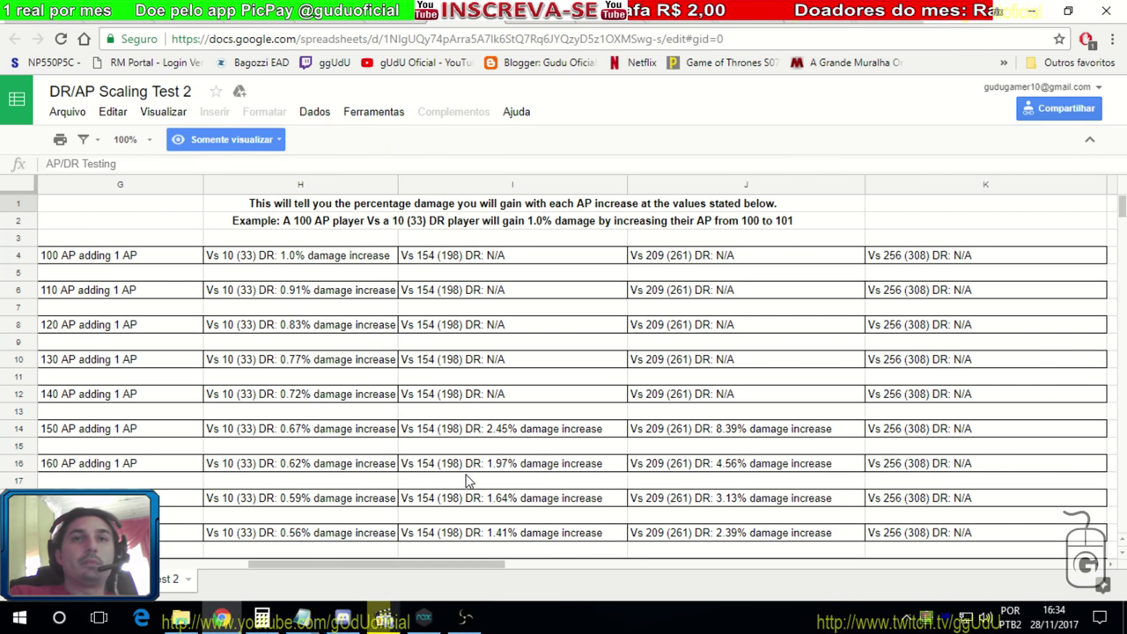
scroll(466, 480, "down", 3)
scroll(467, 480, "down", 5)
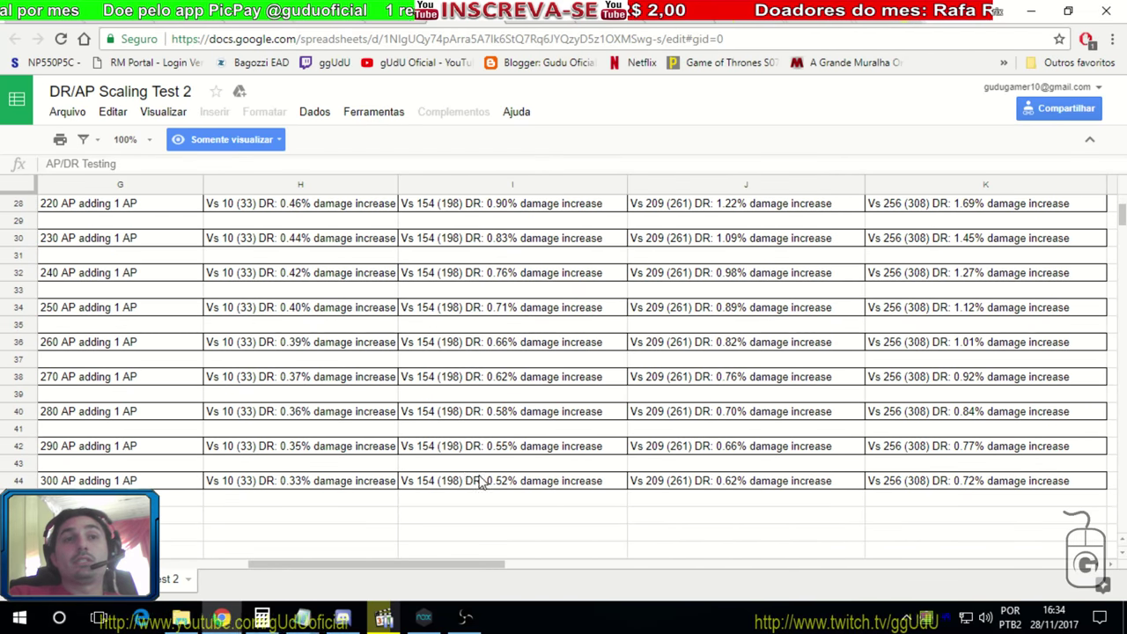
left_click_drag(415, 568, 373, 568)
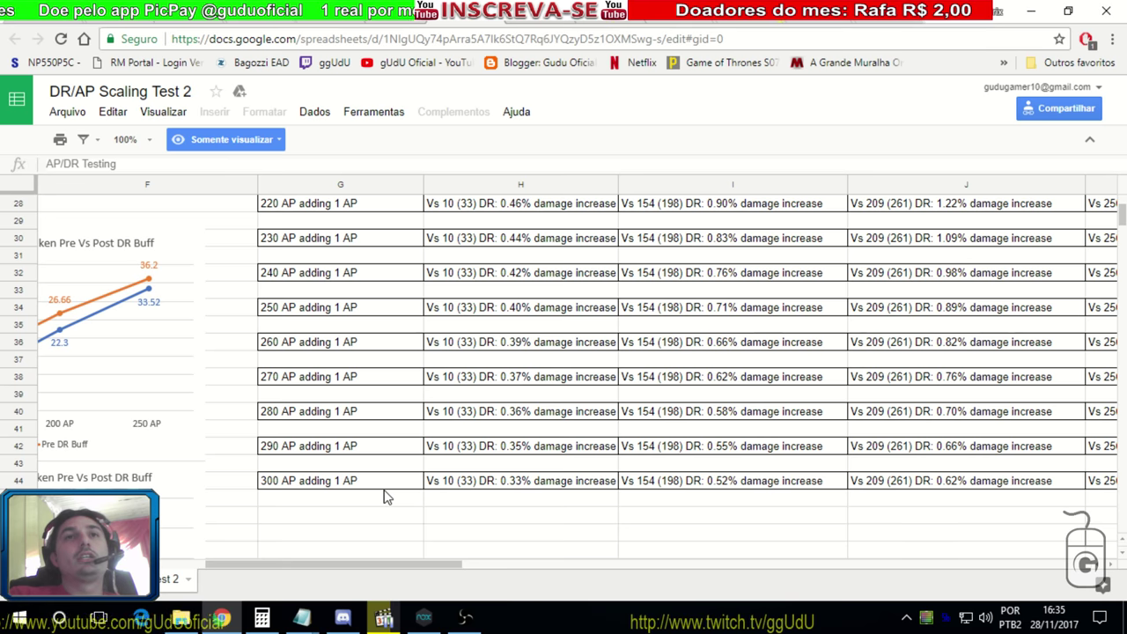
scroll(383, 497, "up", 5)
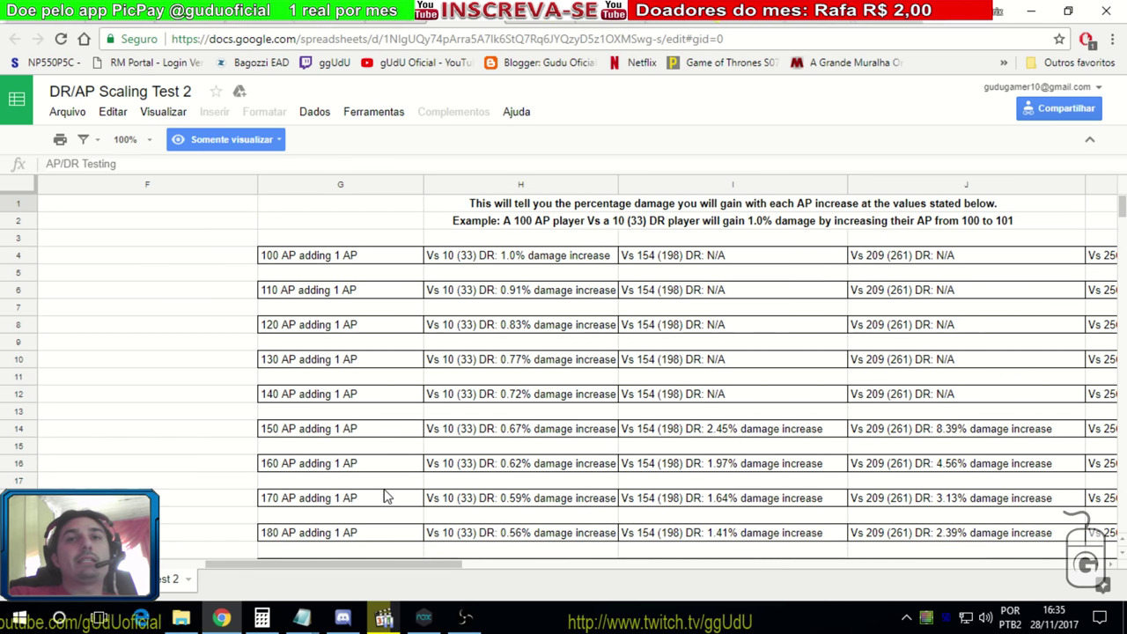
scroll(384, 509, "down", 5)
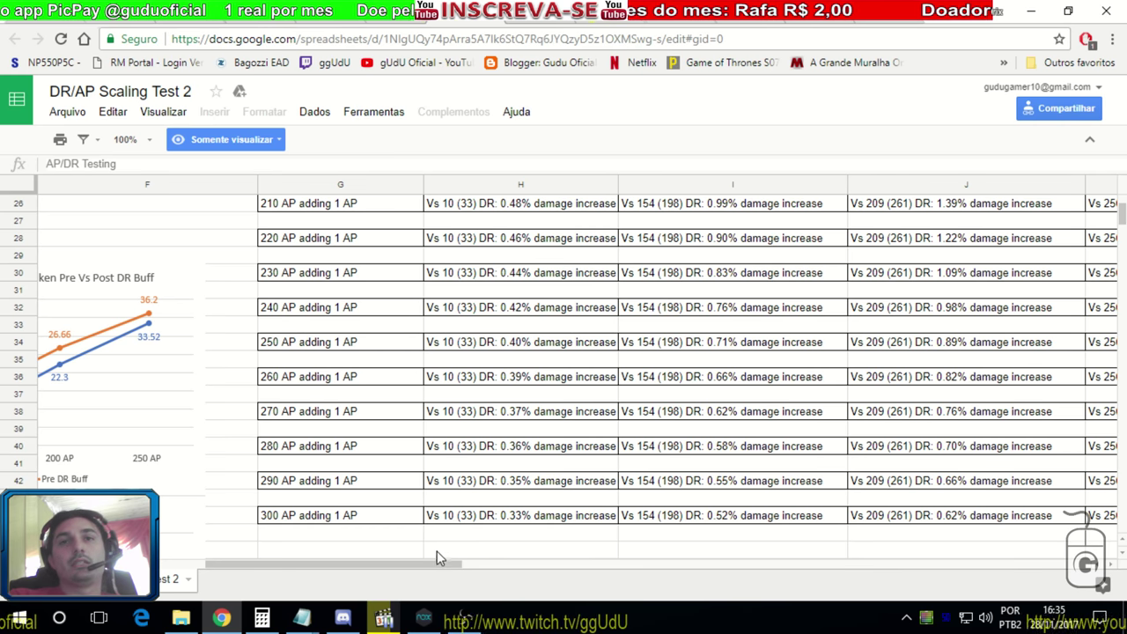
- Switch to the gear planner build and open a cleared calculator beside the equipment circle
left_click_drag(447, 568, 371, 564)
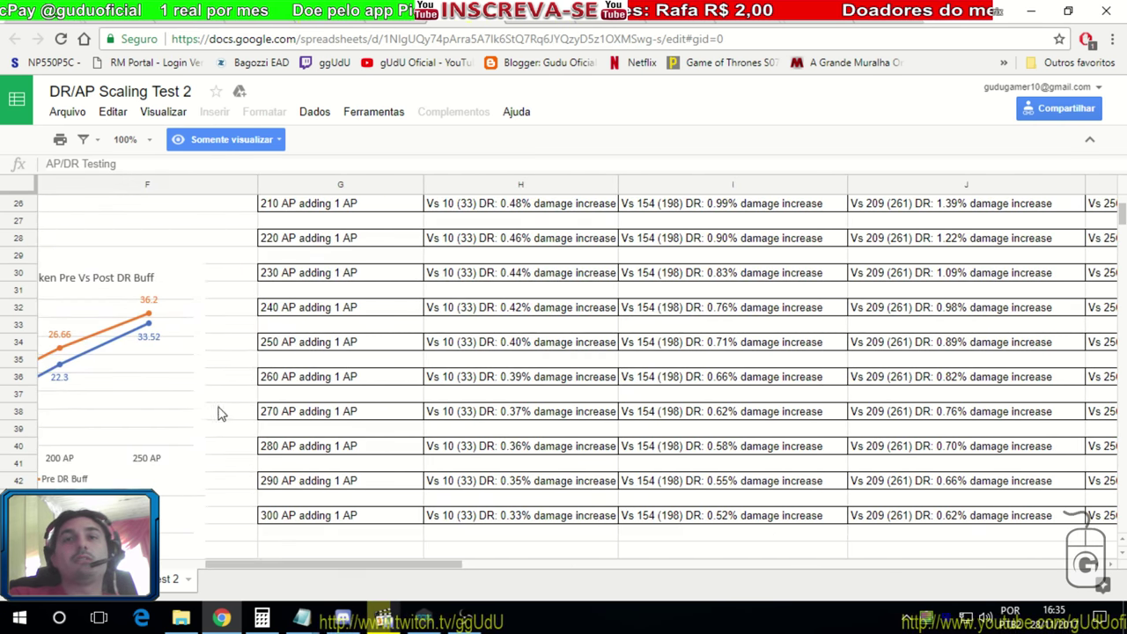
scroll(242, 410, "up", 5)
left_click(493, 24)
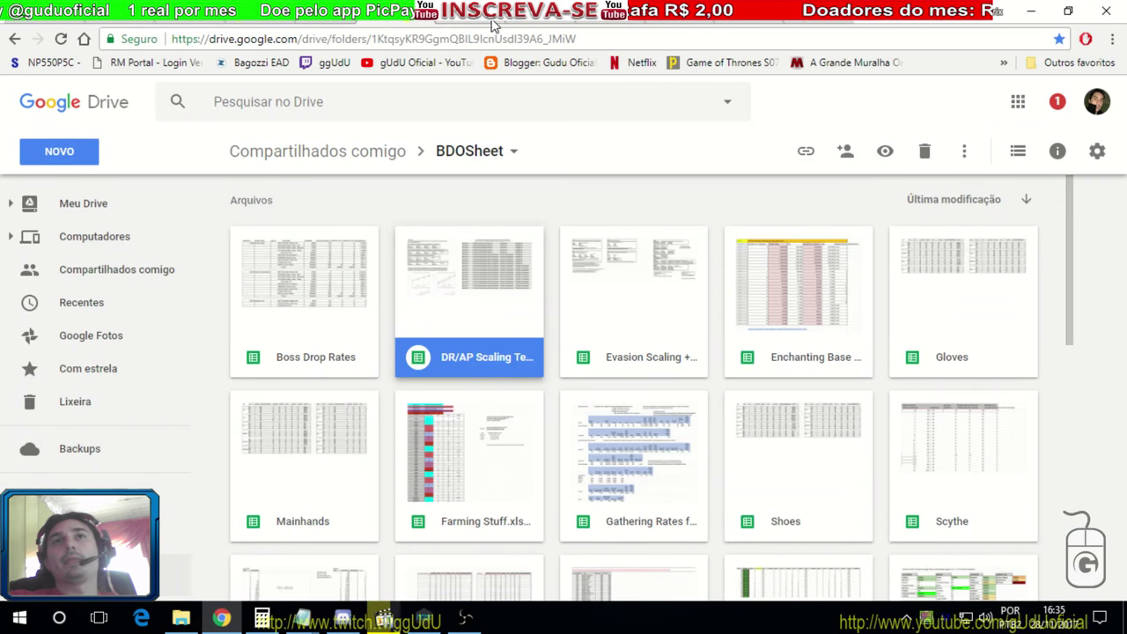
key("ctrl+Tab")
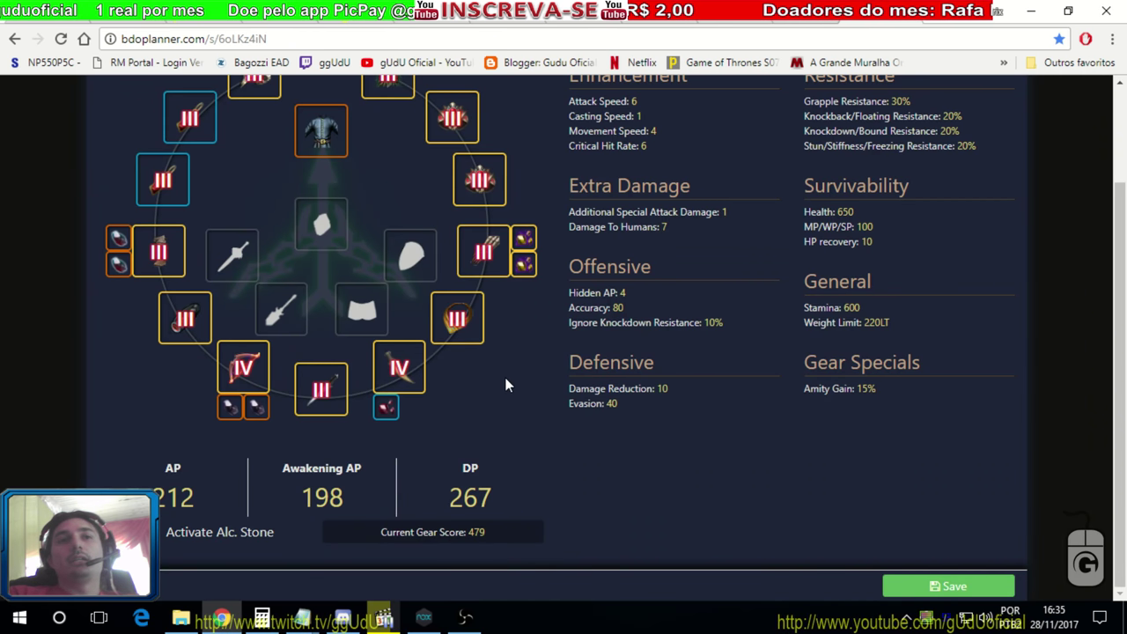
mouse_move(310, 623)
left_click(261, 618)
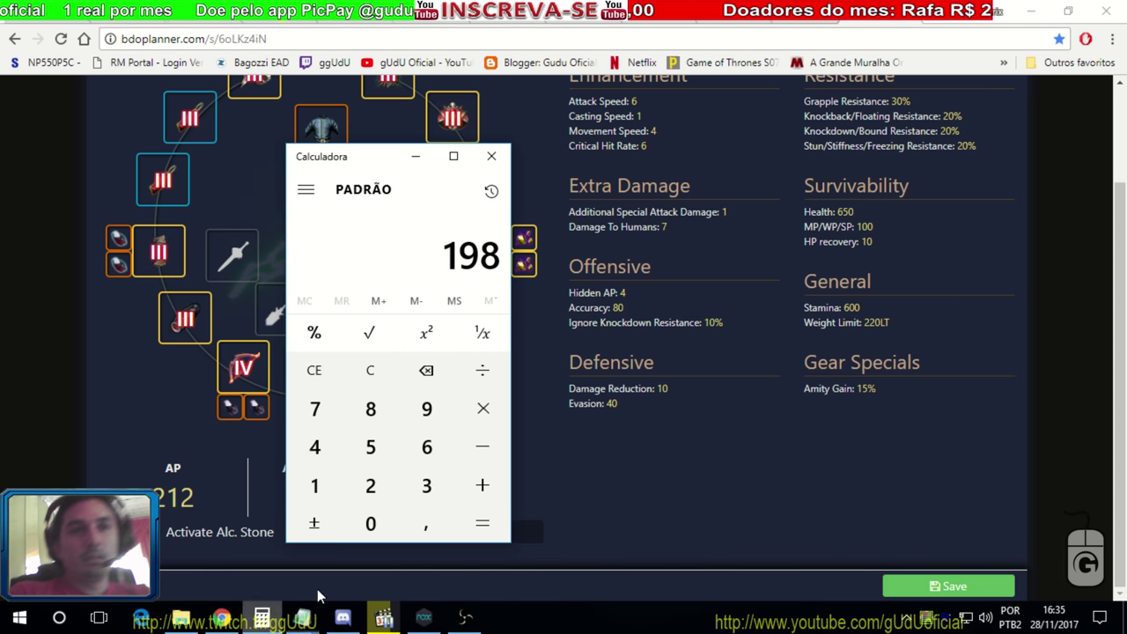
key("Escape")
left_click_drag(377, 173, 668, 159)
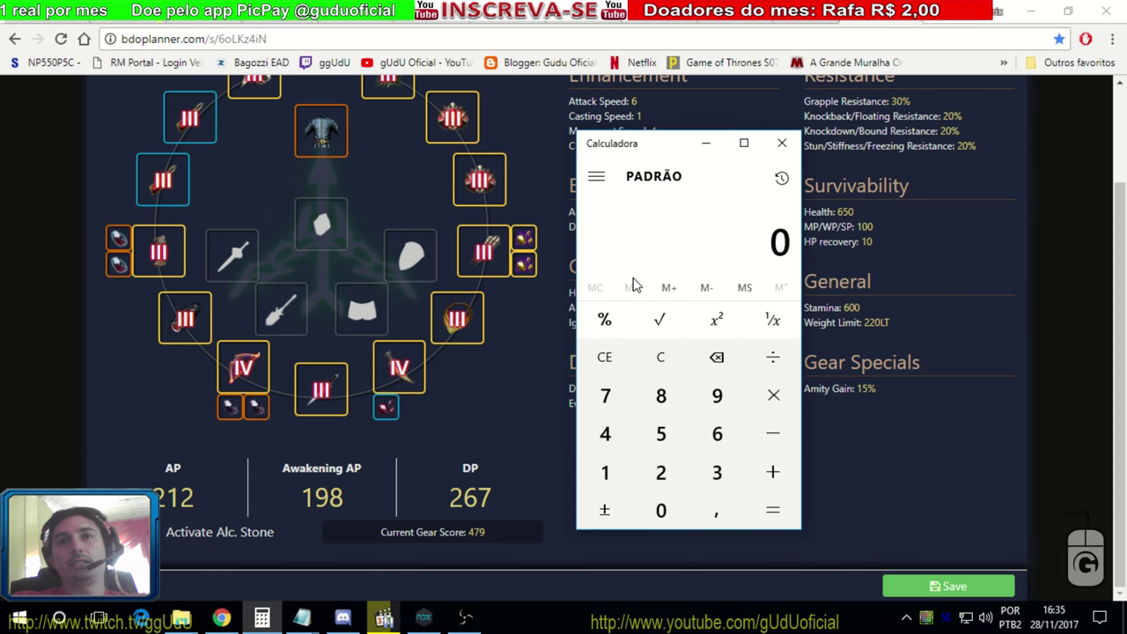
key("Escape")
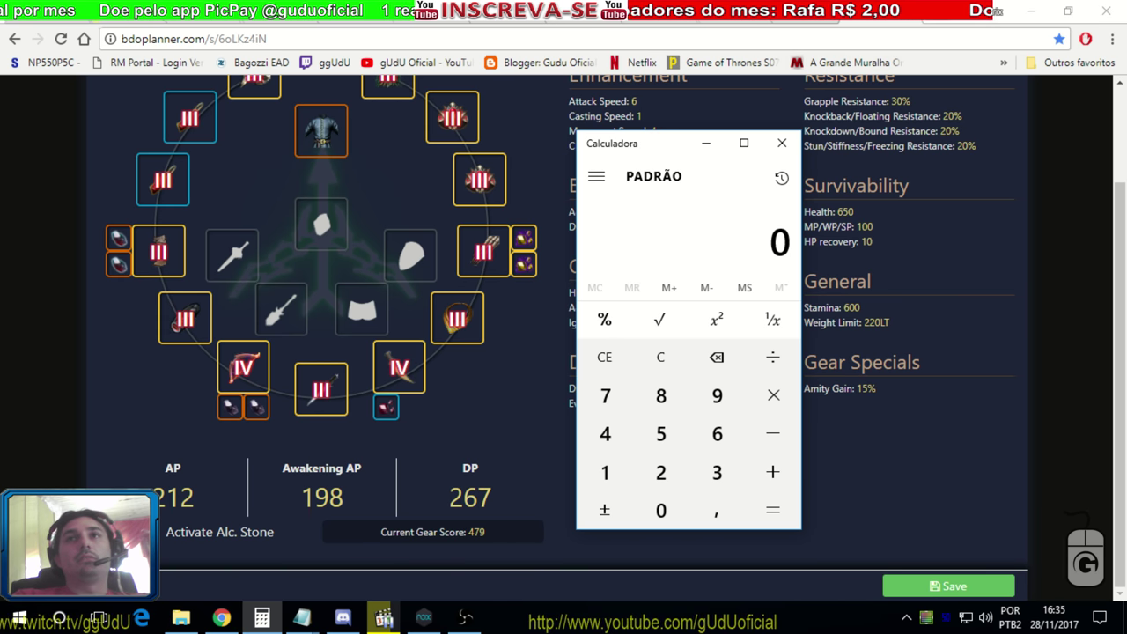
- Enter single-digit sample values such as 8 and 6 one at a time in the calculator over the gear planner
left_click(801, 11)
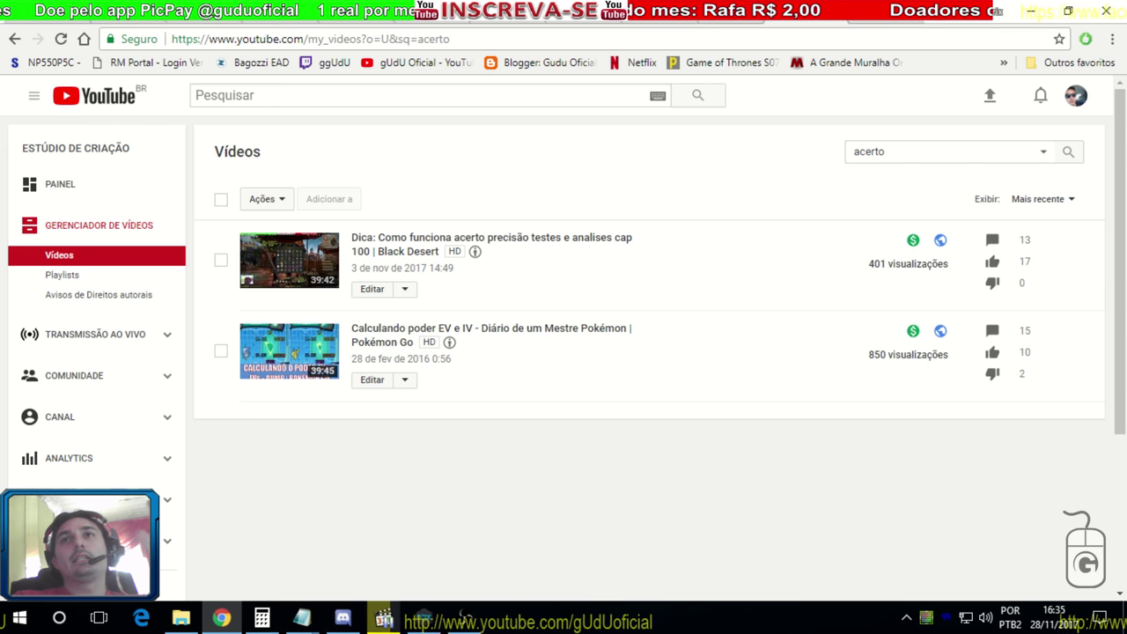
key("ctrl+Tab")
left_click(262, 619)
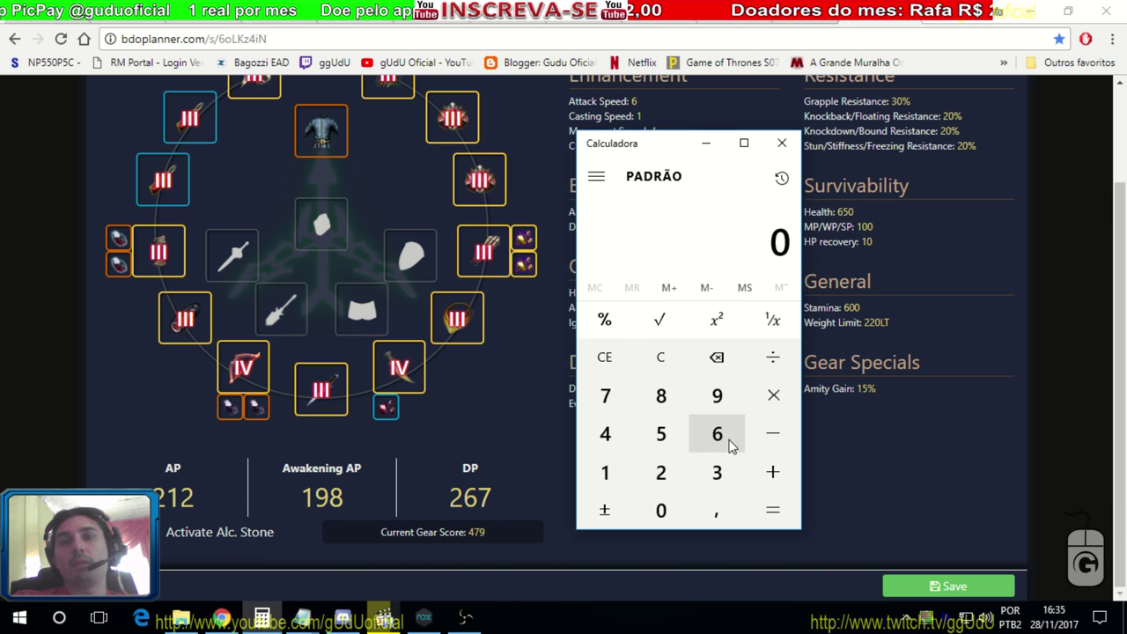
left_click(666, 403)
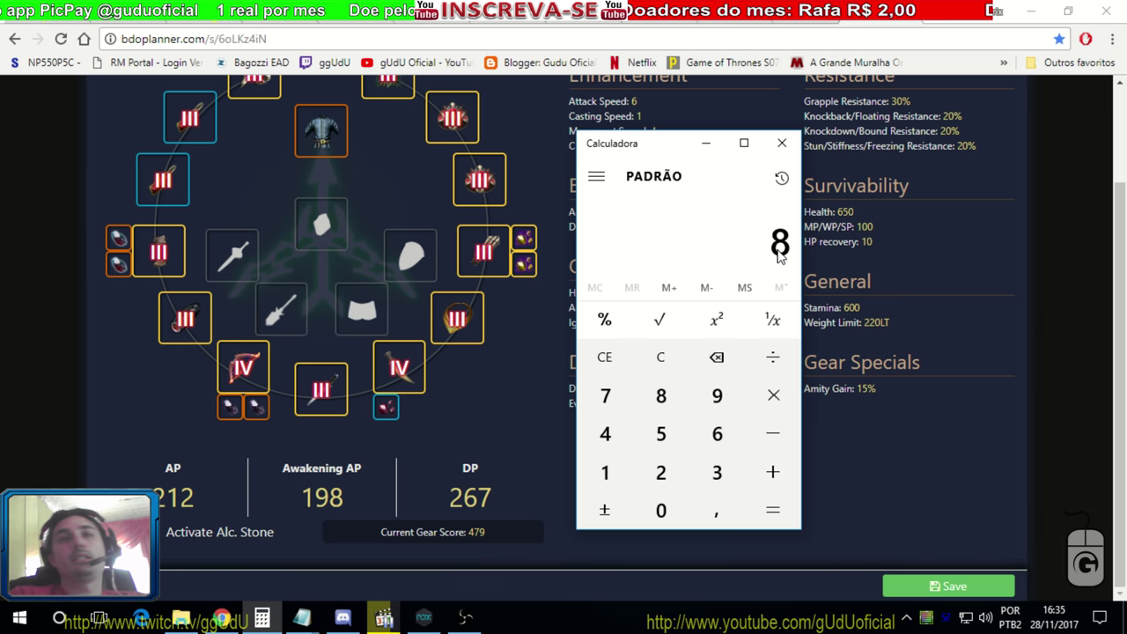
left_click(716, 434)
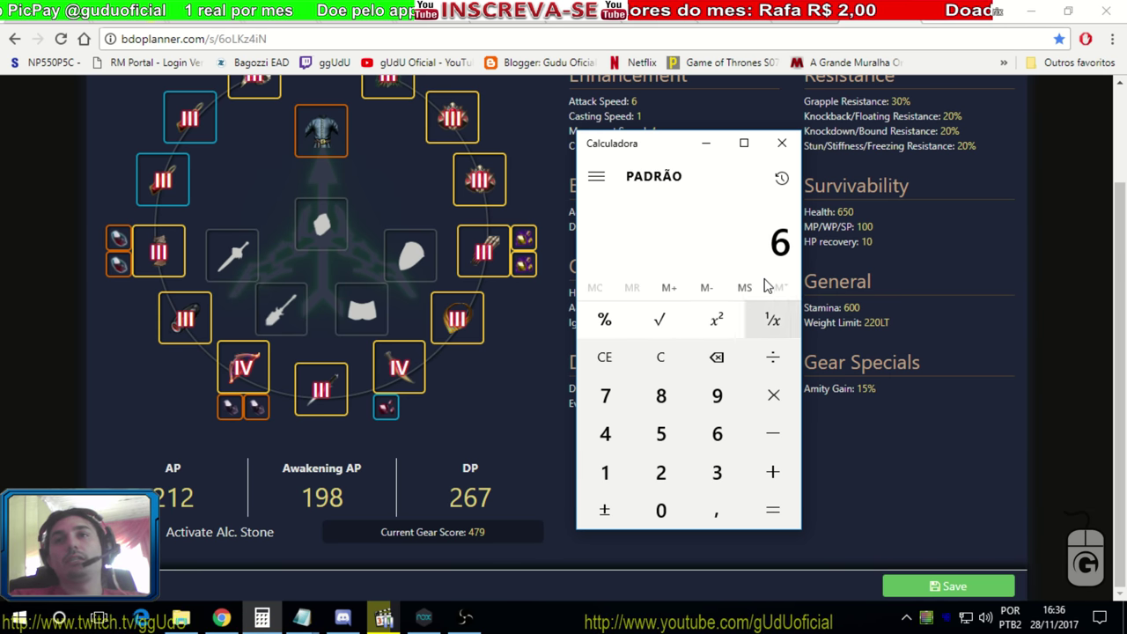
left_click(660, 472)
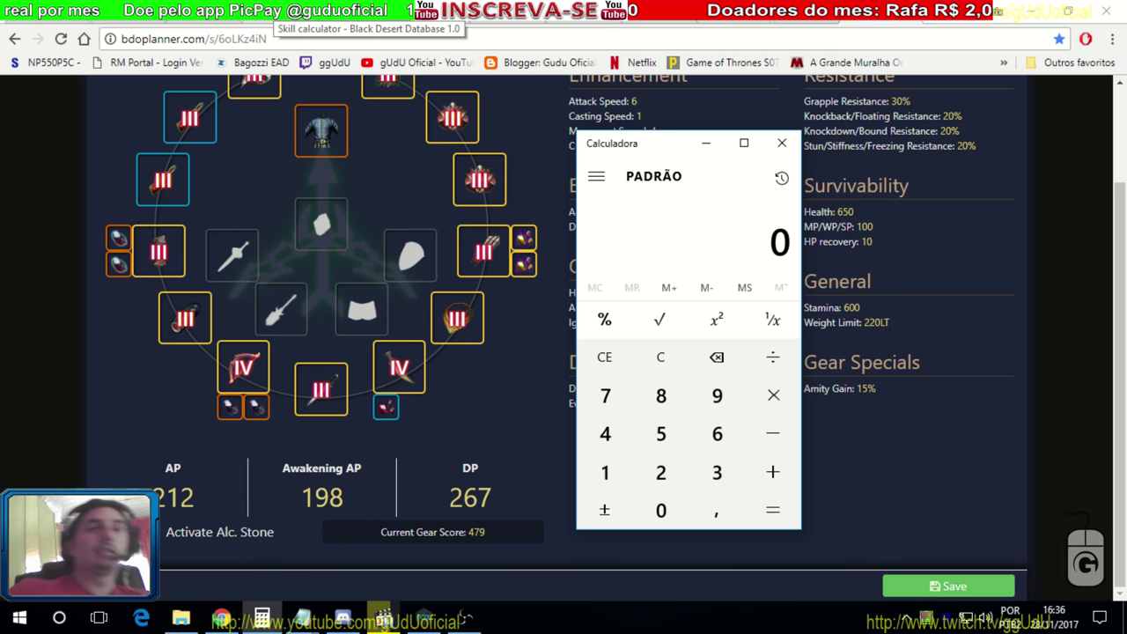
- Switch to the Datamined gear sheet and examine the accuracy of the two Red Coral Earrings in the Full TET + TRI Acc build
left_click(552, 410)
left_click(730, 22)
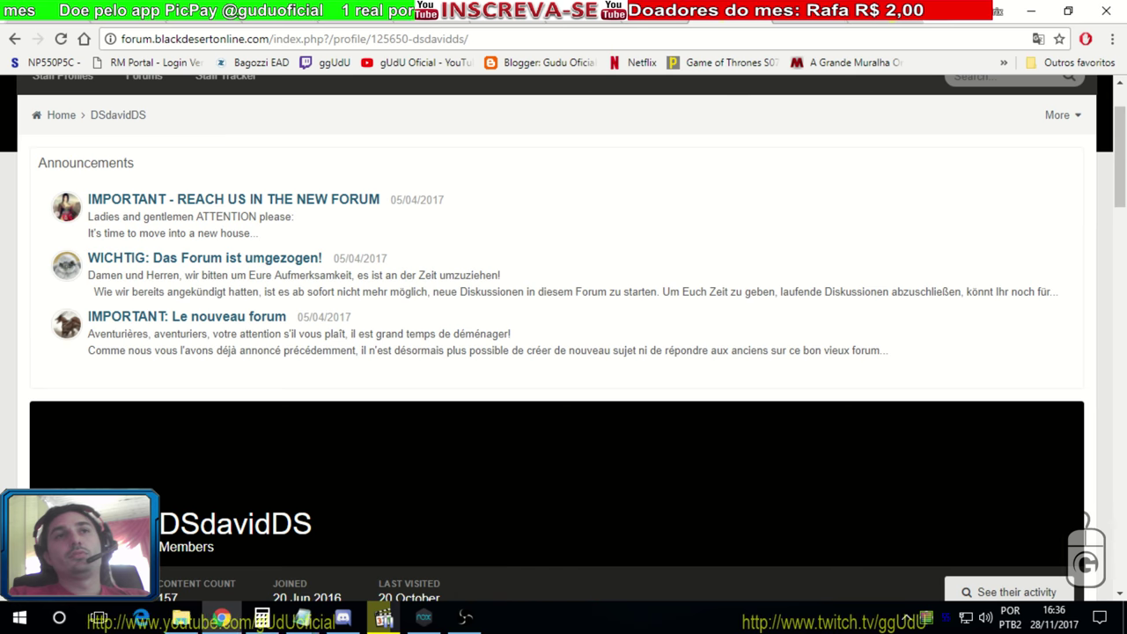
left_click(541, 22)
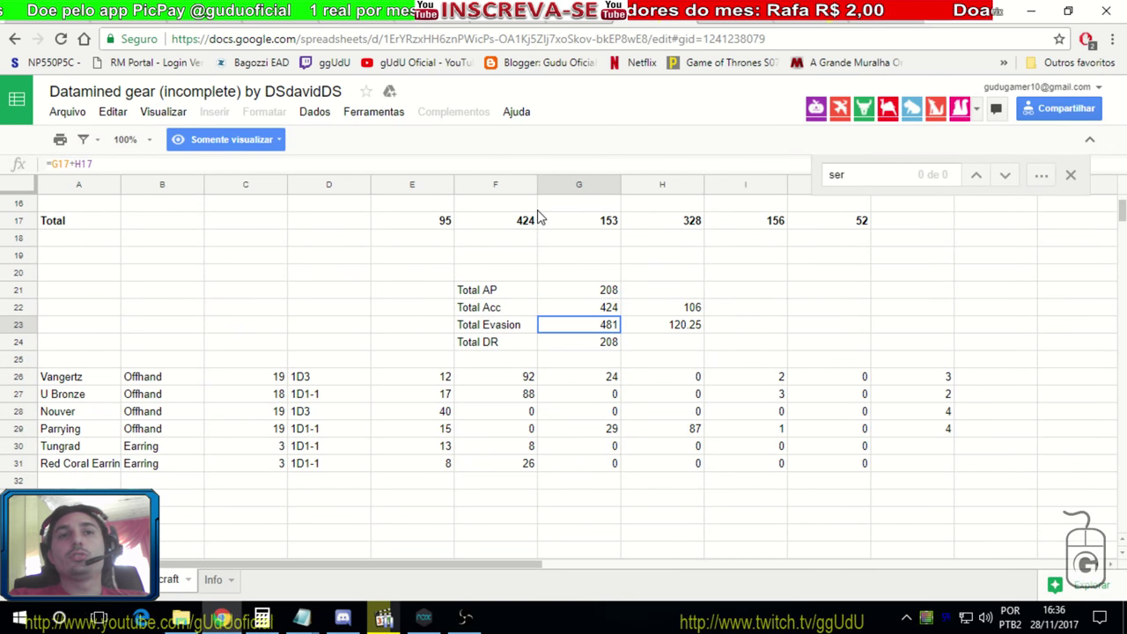
scroll(540, 218, "up", 3)
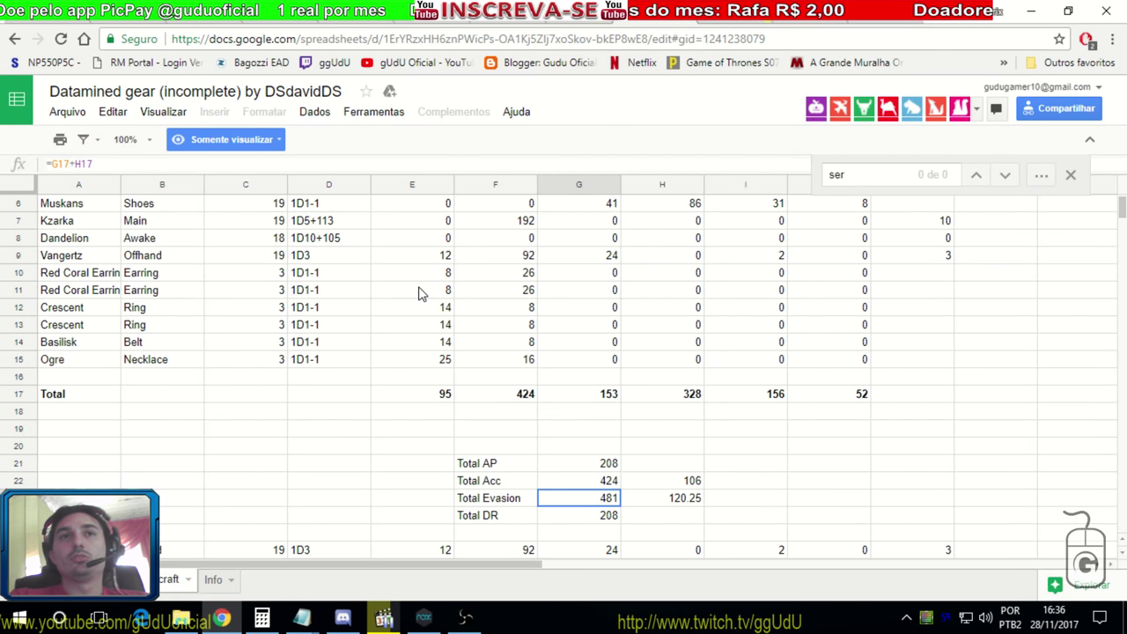
scroll(419, 293, "up", 2)
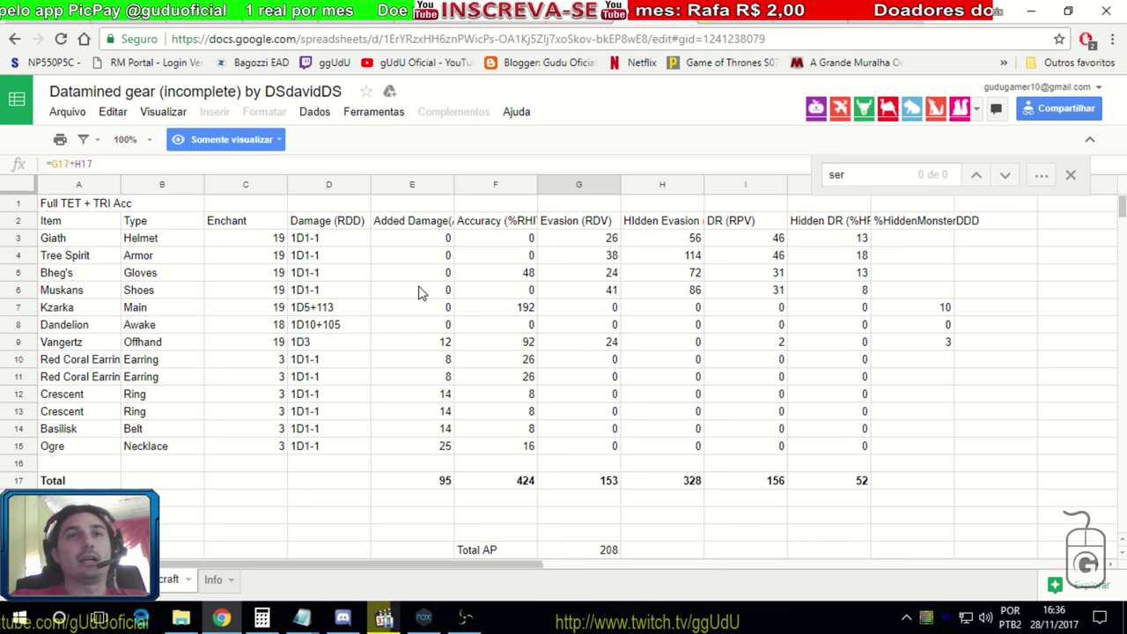
scroll(419, 293, "down", 2)
scroll(419, 293, "up", 2)
left_click(93, 361)
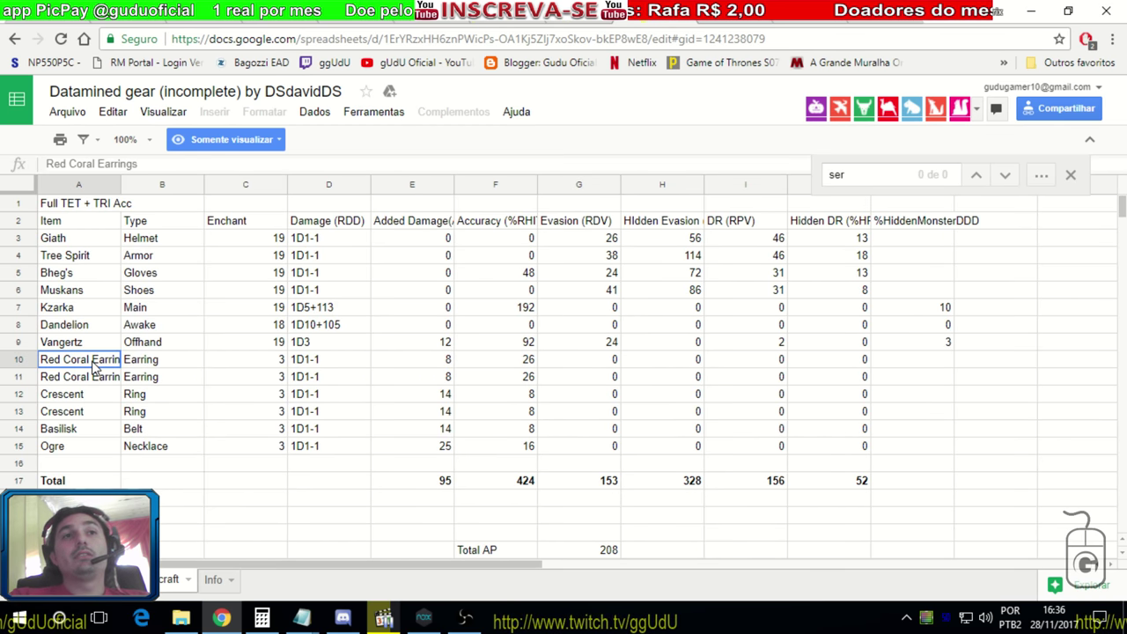
left_click_drag(76, 366, 319, 379)
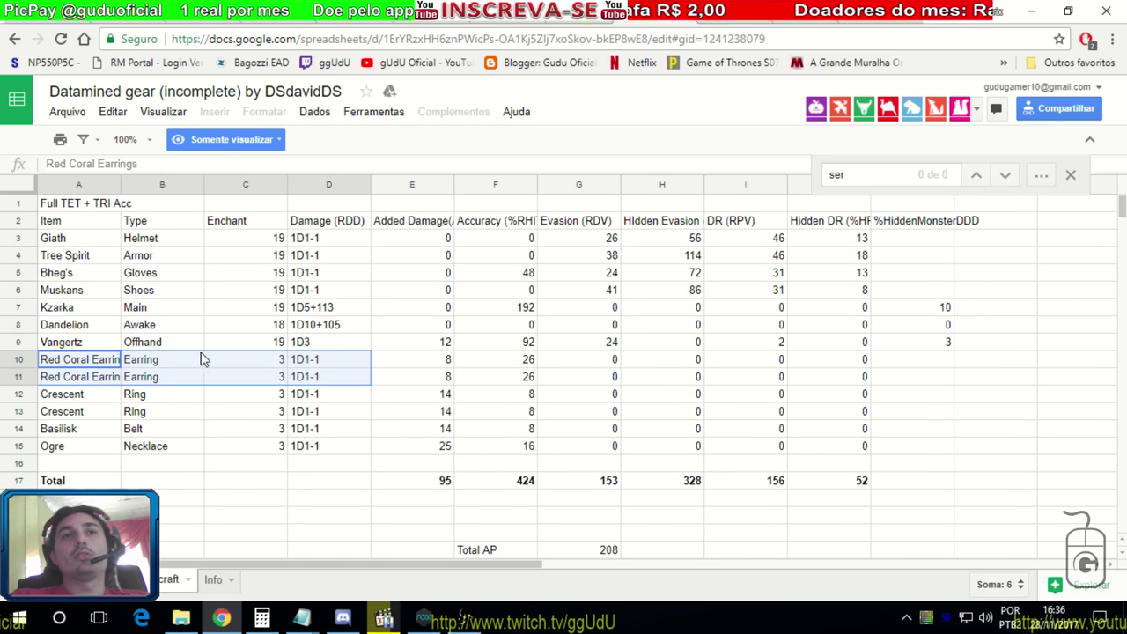
left_click_drag(485, 369, 489, 360)
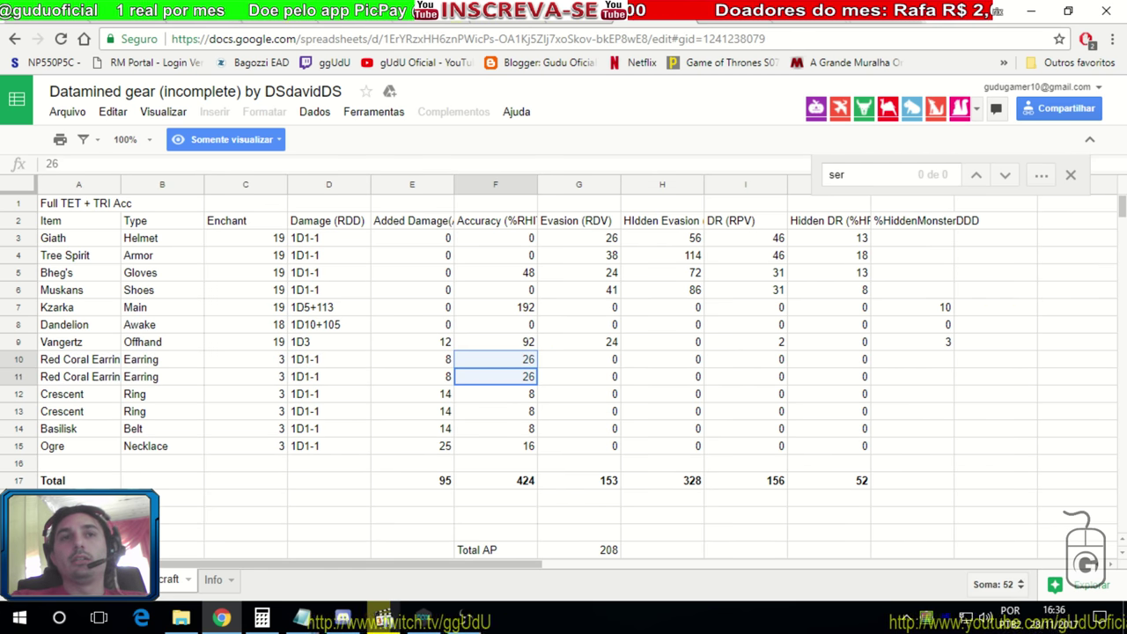
- Compare the added damage and accuracy of the enchant 5 Ogre and Serap necklaces in the full item list
key("ctrl+shift+Page_Up")
scroll(270, 425, "down", 1)
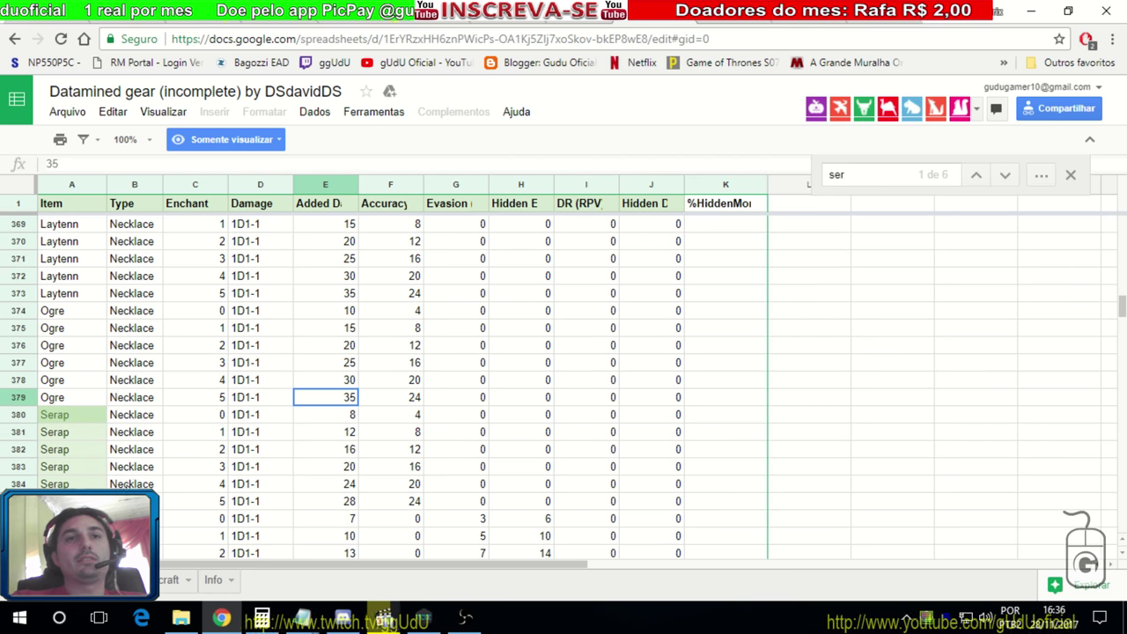
left_click(401, 508)
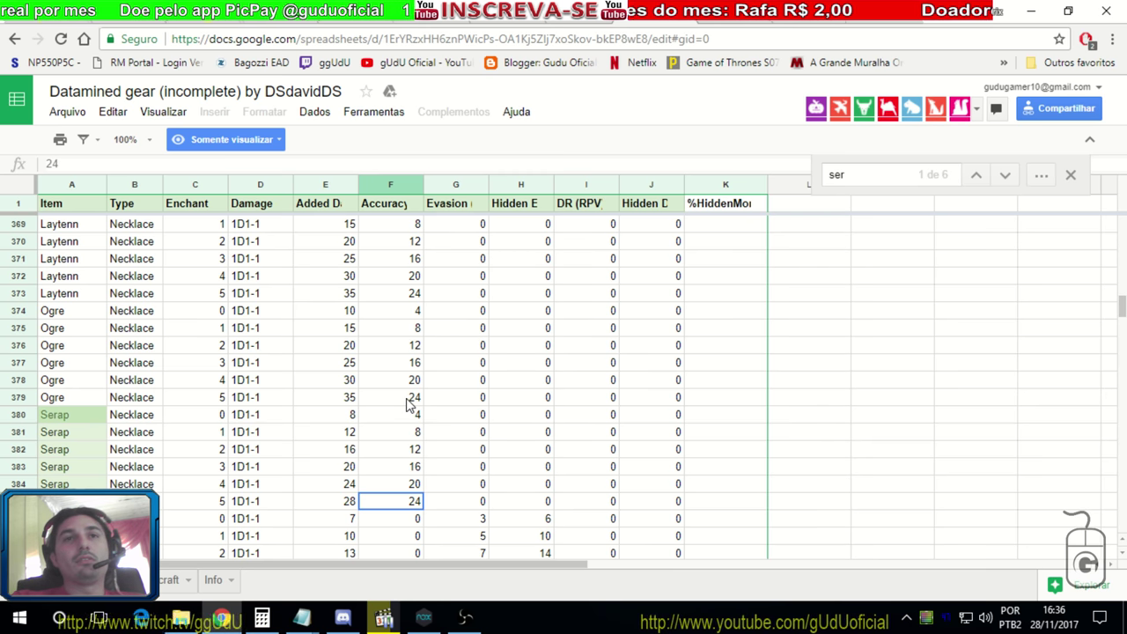
left_click(351, 502)
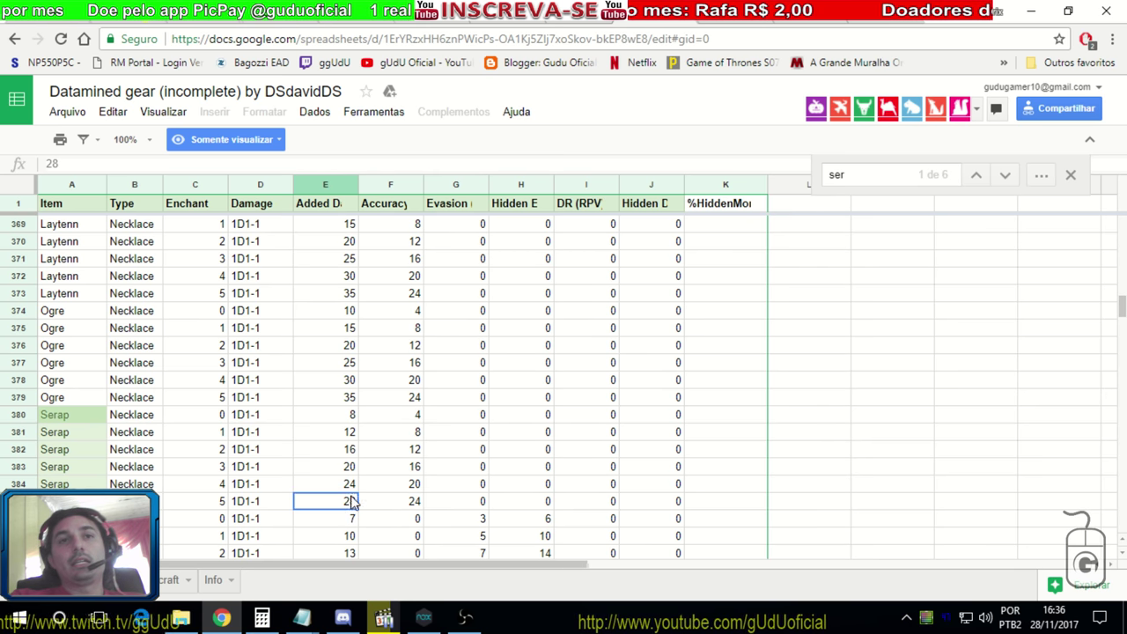
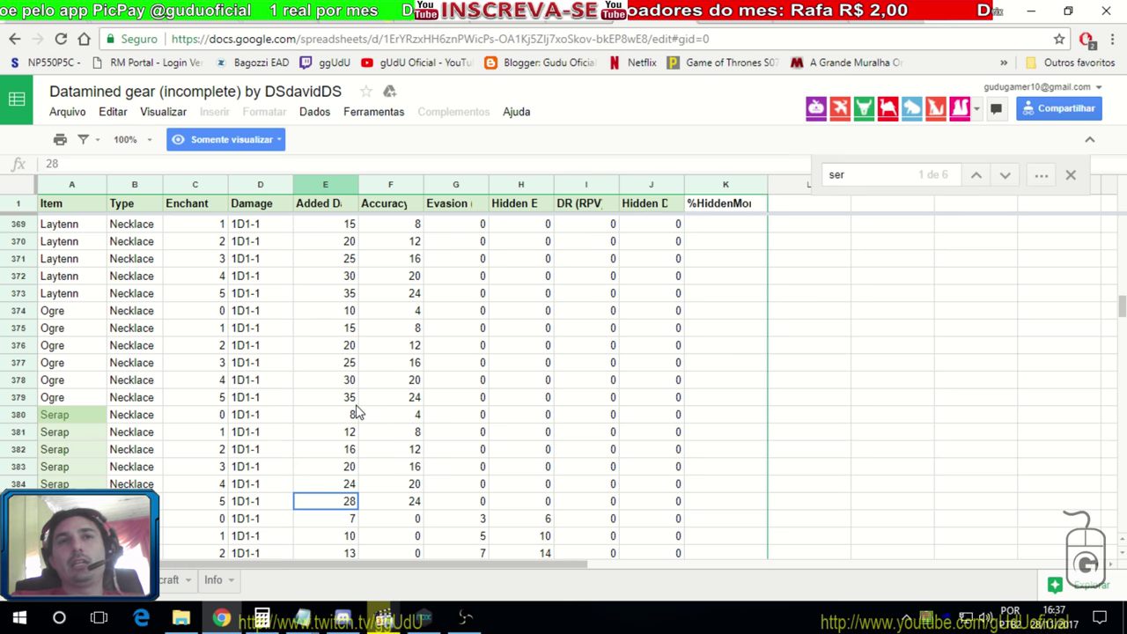
left_click(304, 401)
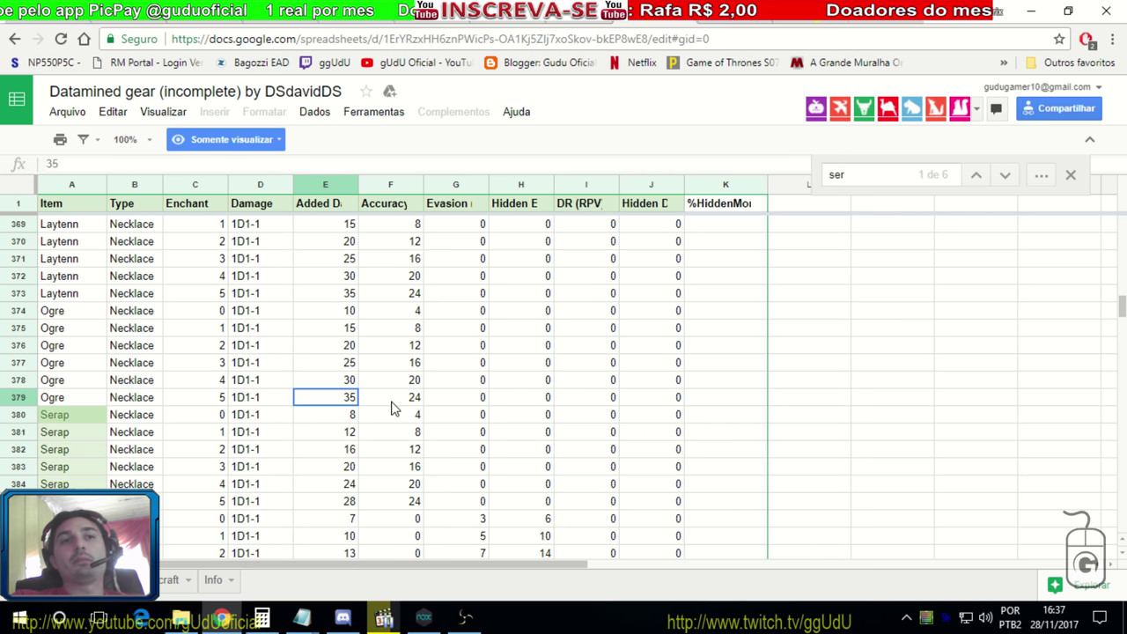
left_click(346, 502)
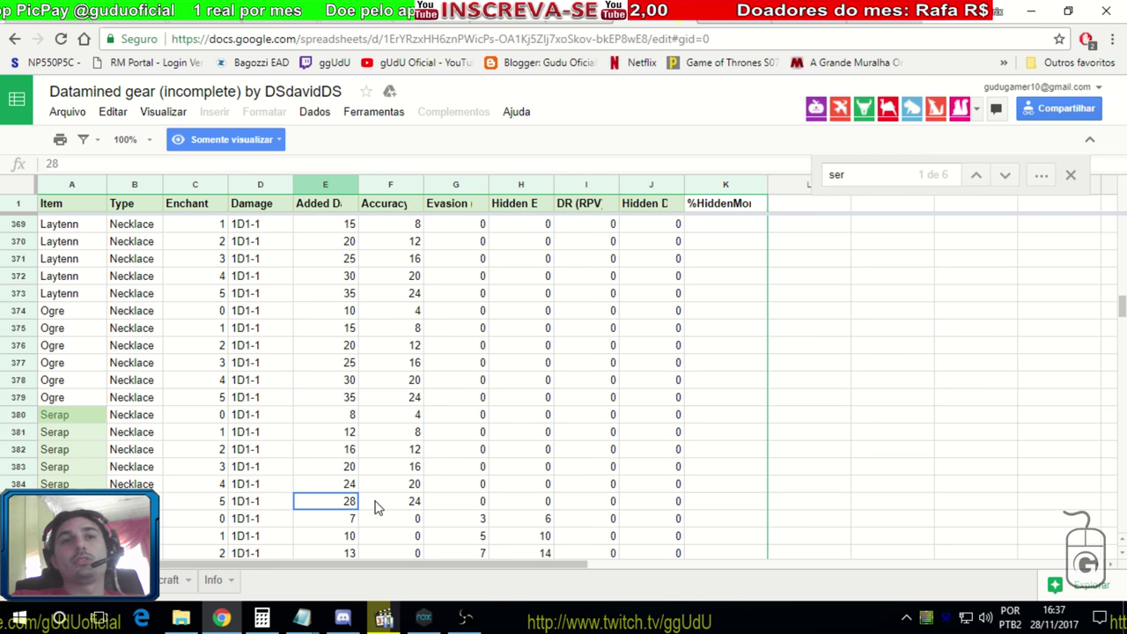
left_click(347, 398)
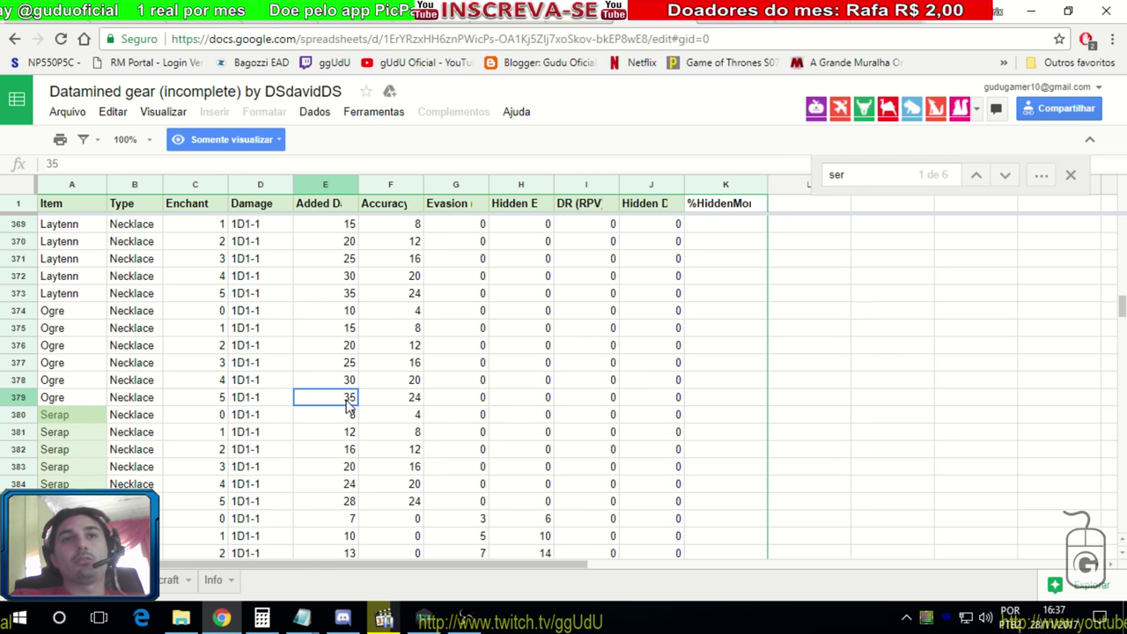
left_click(348, 501)
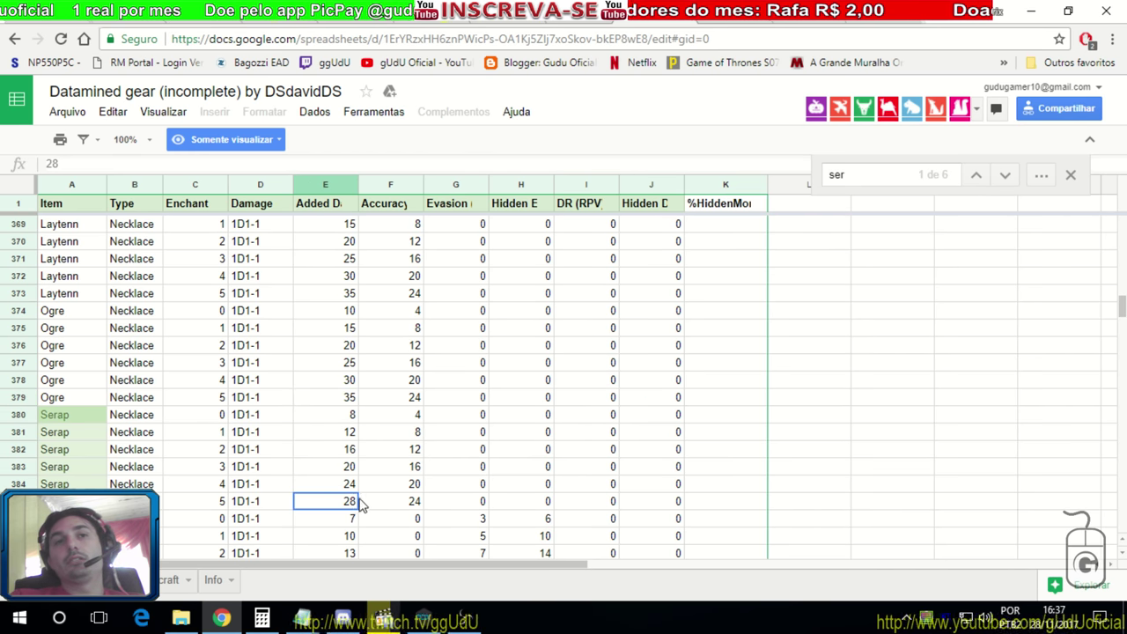
left_click(345, 398)
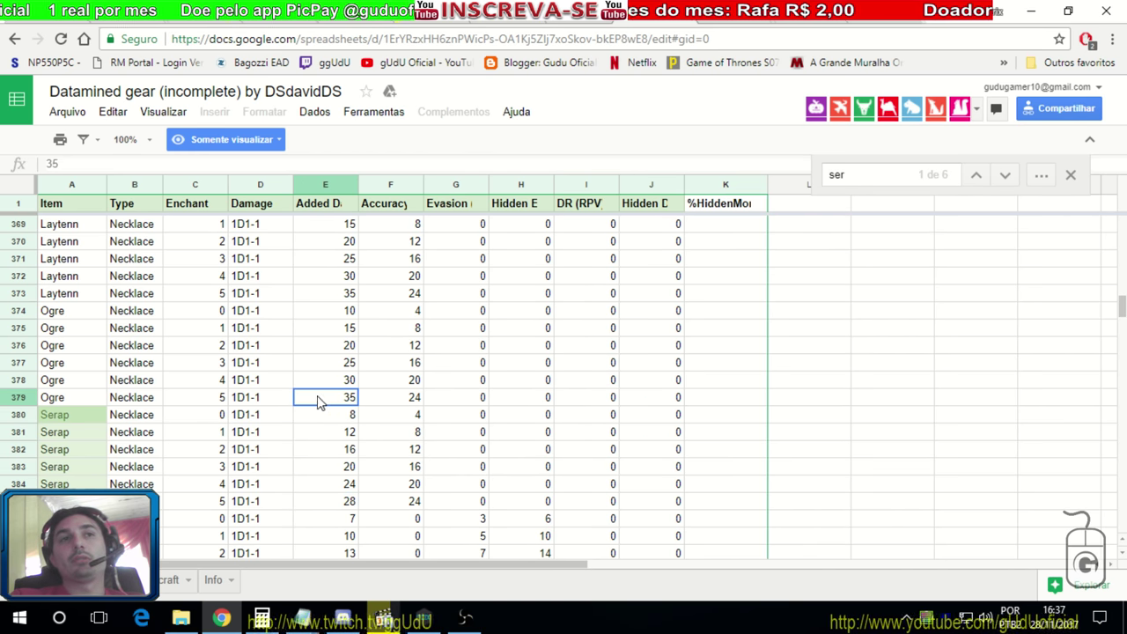
left_click(348, 501)
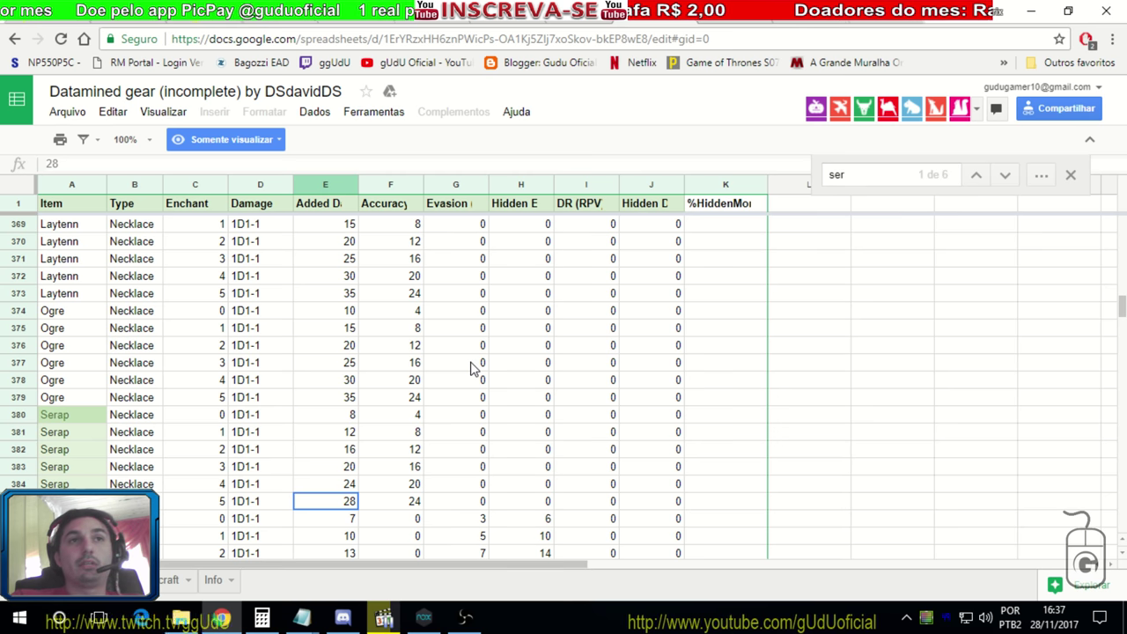
- Find the Kutum offhand in the item list and examine its accuracy at enchant levels 18, 19 and 20
scroll(471, 370, "up", 2)
scroll(471, 369, "down", 6)
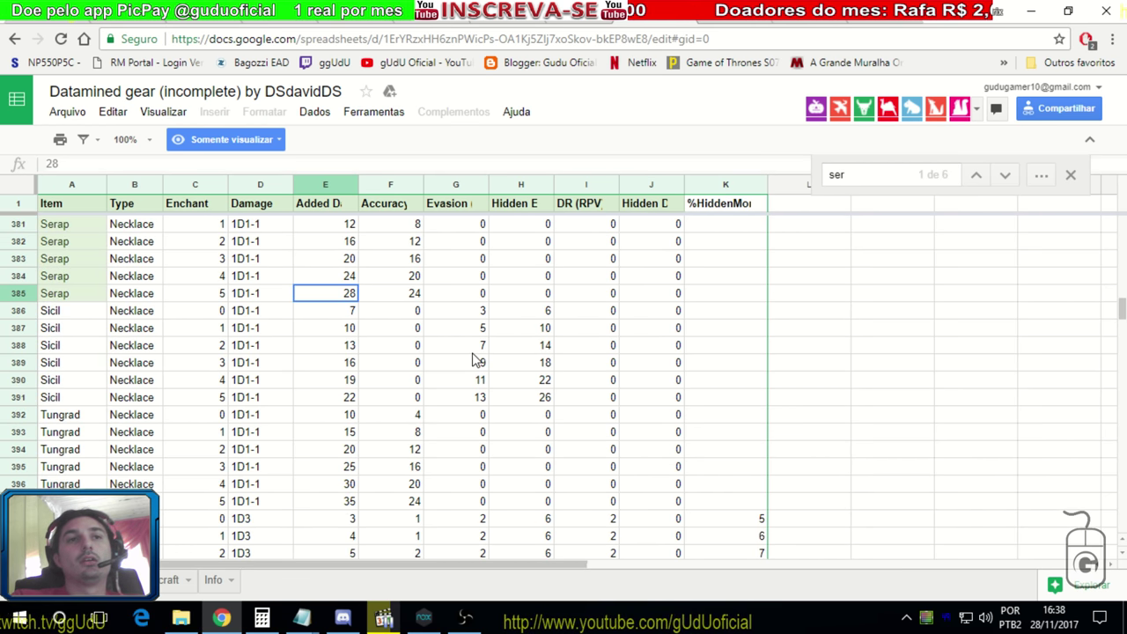
scroll(471, 356, "down", 2)
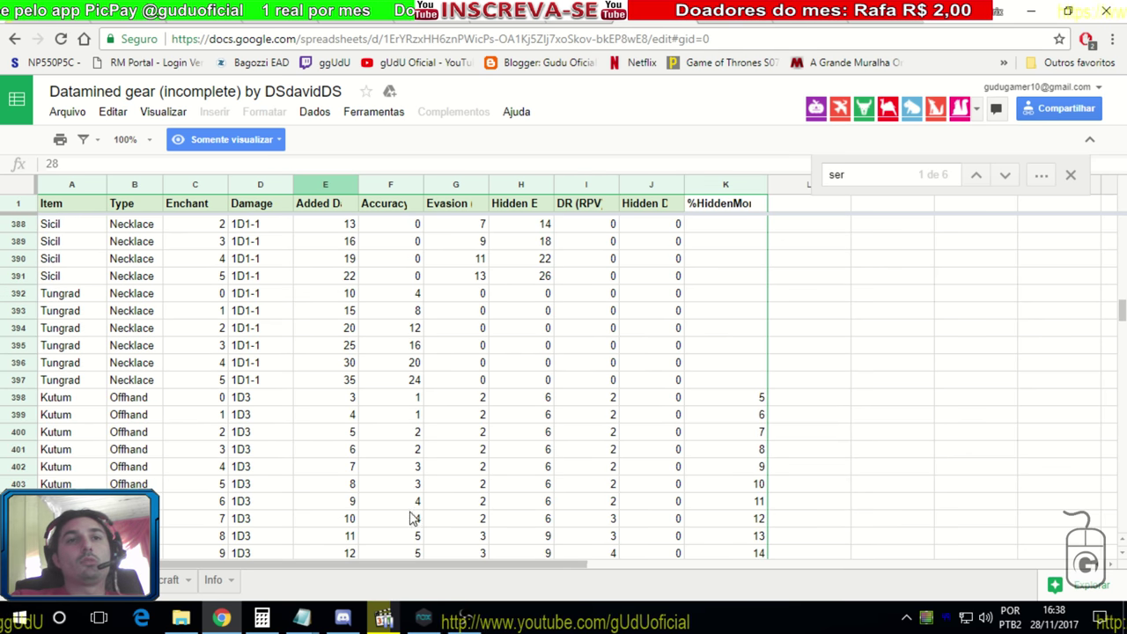
scroll(414, 518, "down", 3)
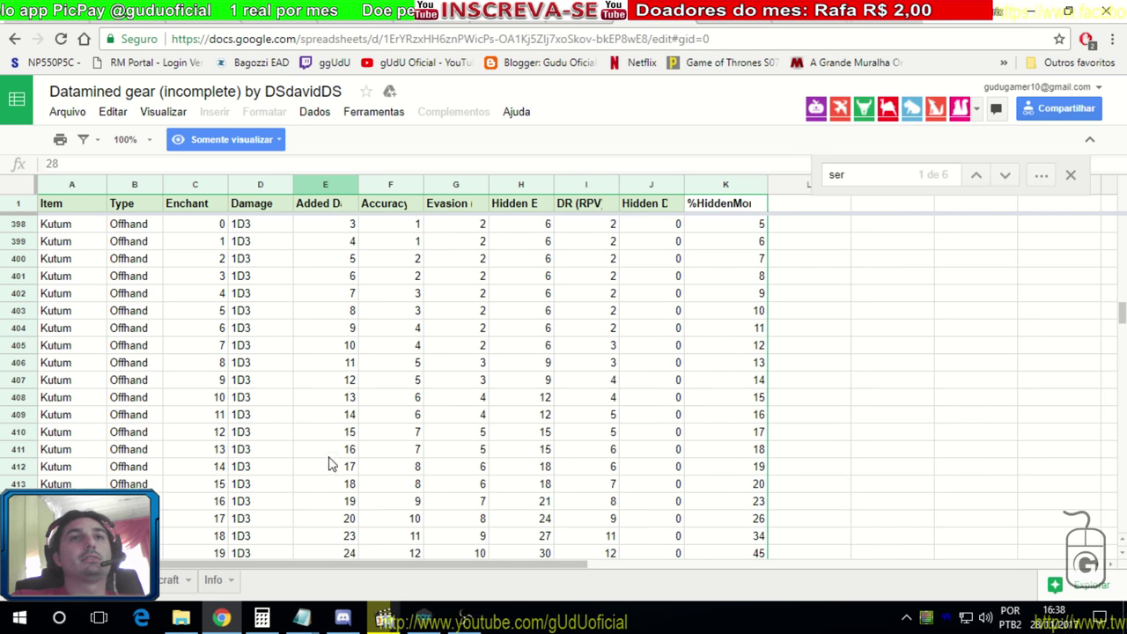
scroll(327, 463, "down", 4)
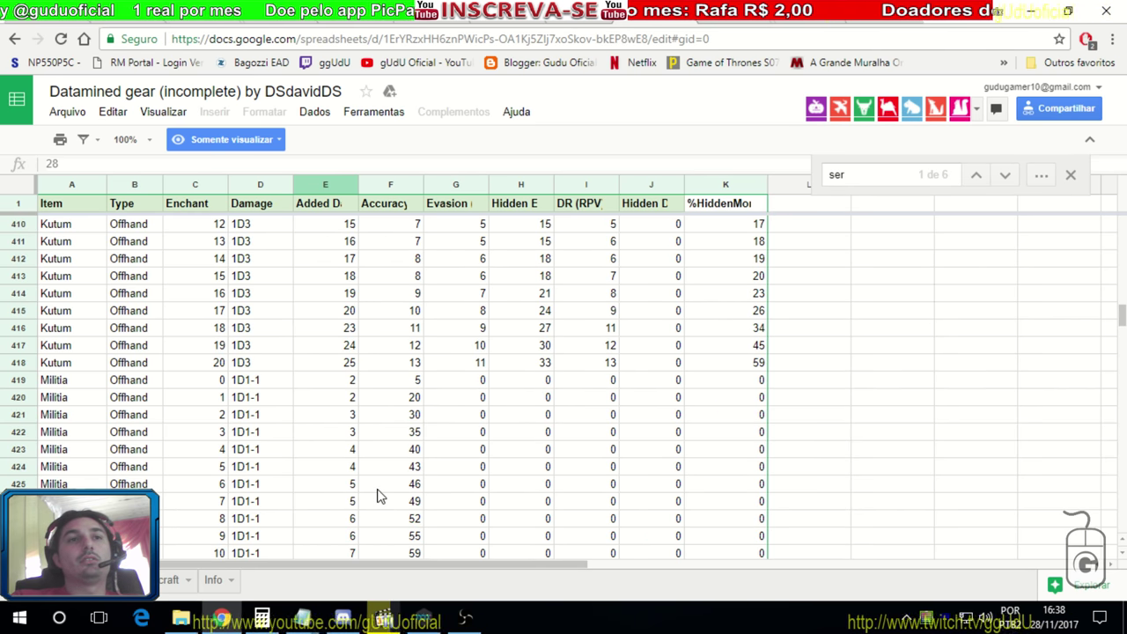
left_click(406, 334)
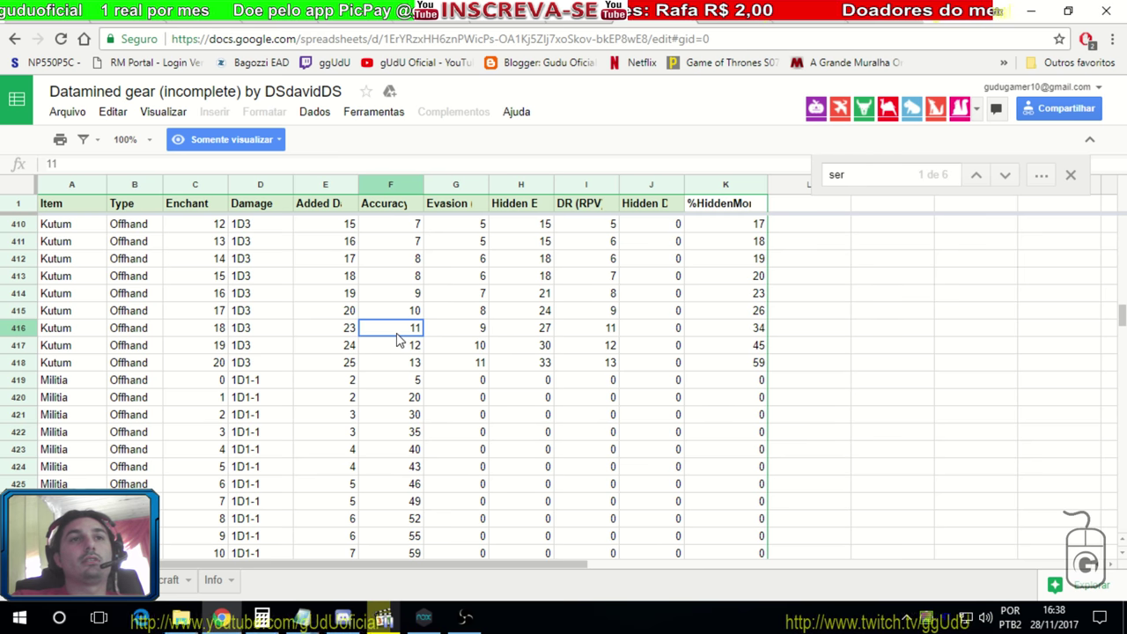
left_click(399, 343)
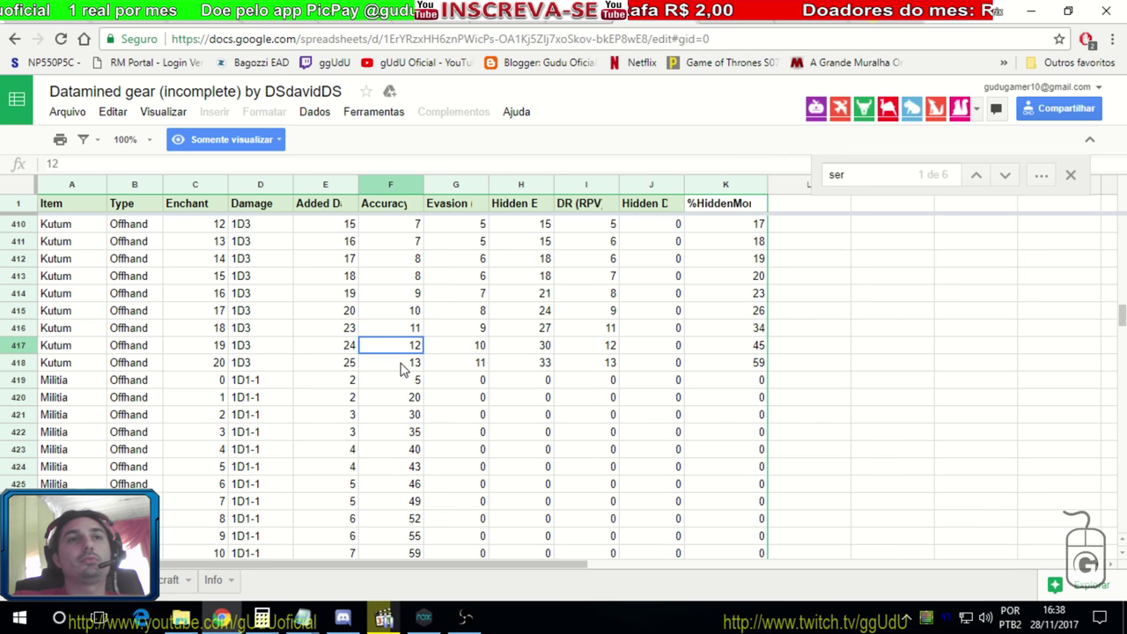
left_click(403, 361)
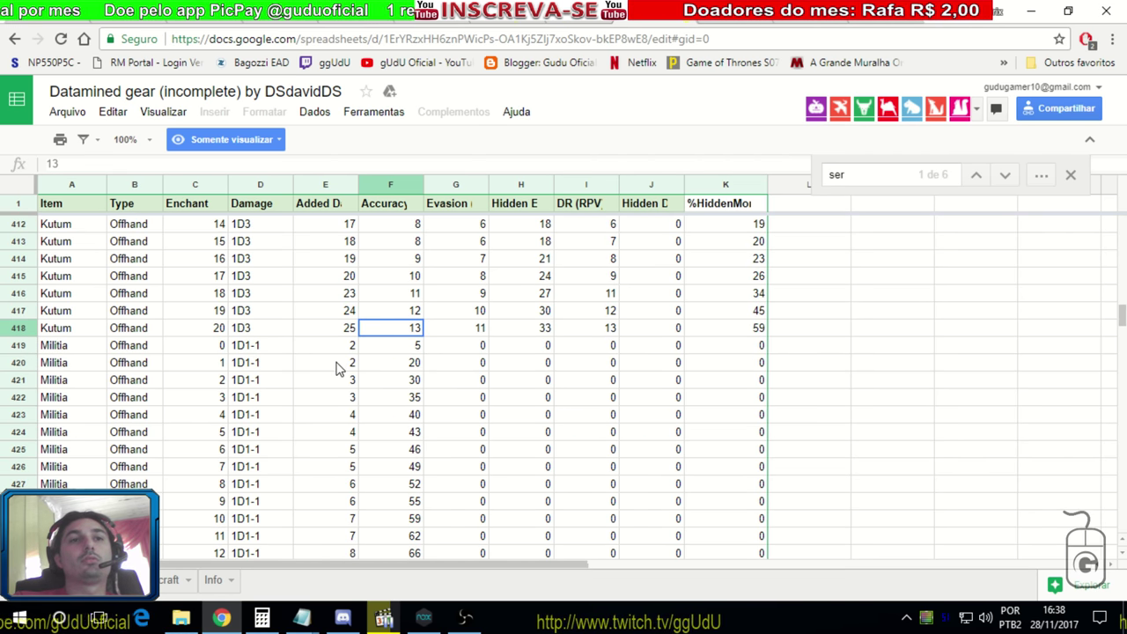
- Find the Militia offhand in the item list and examine its accuracy at enchant levels 19 and 20
scroll(337, 367, "down", 5)
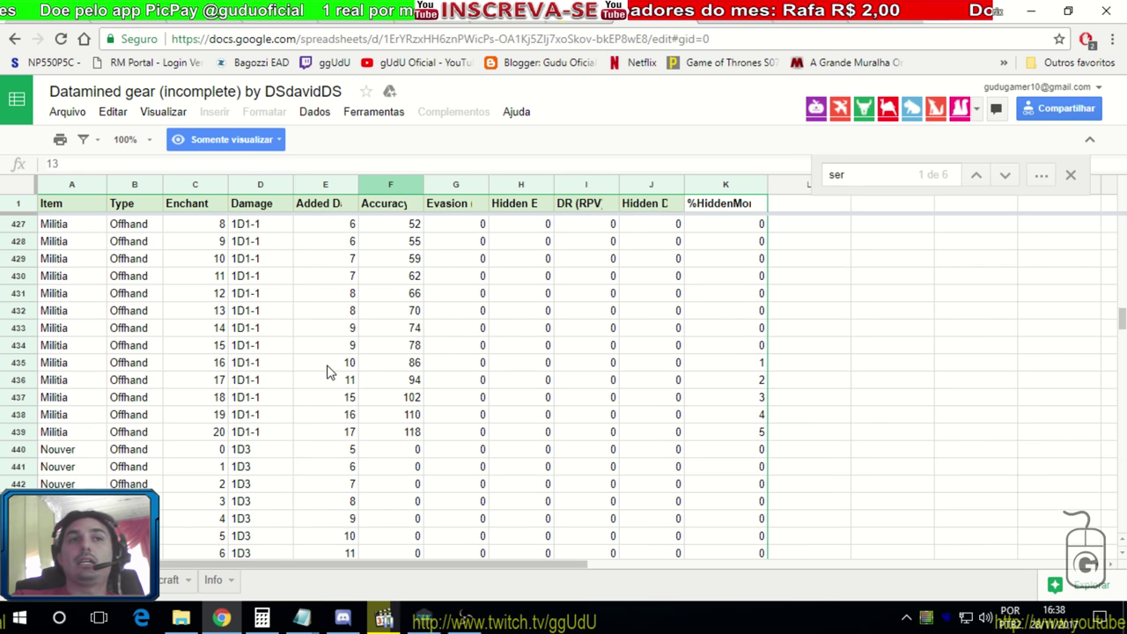
left_click(393, 433)
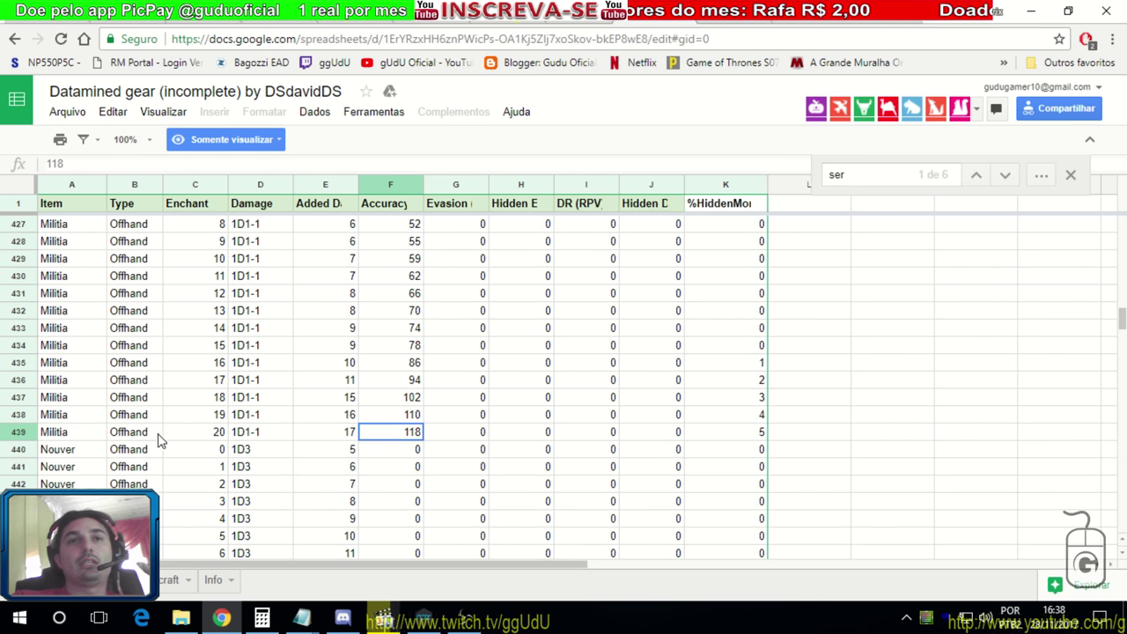
left_click(79, 433)
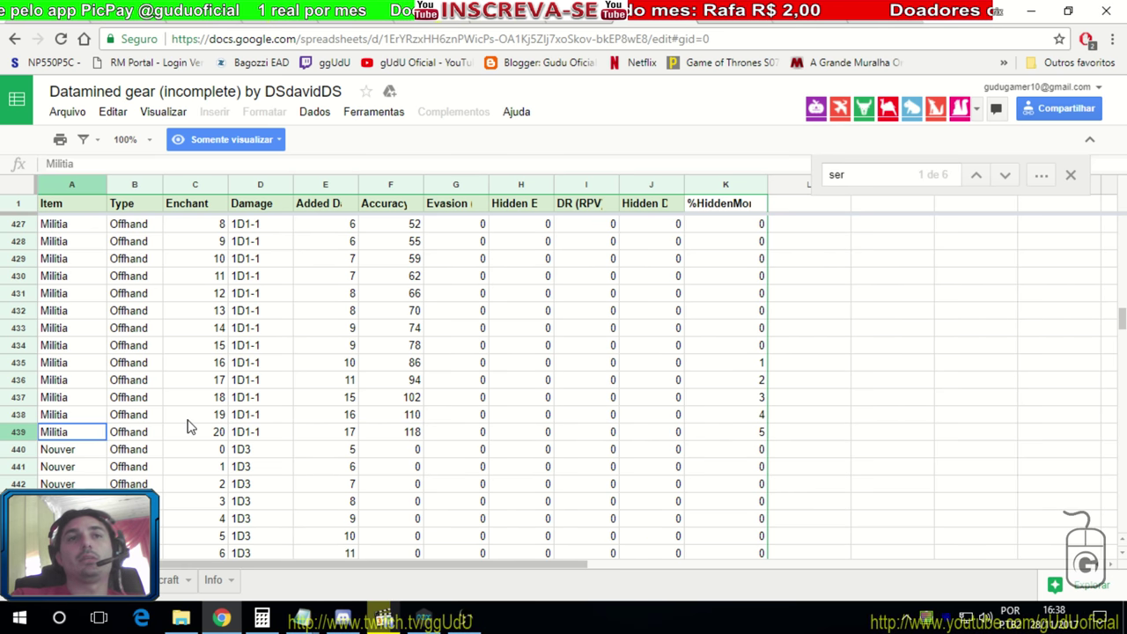
left_click(391, 417)
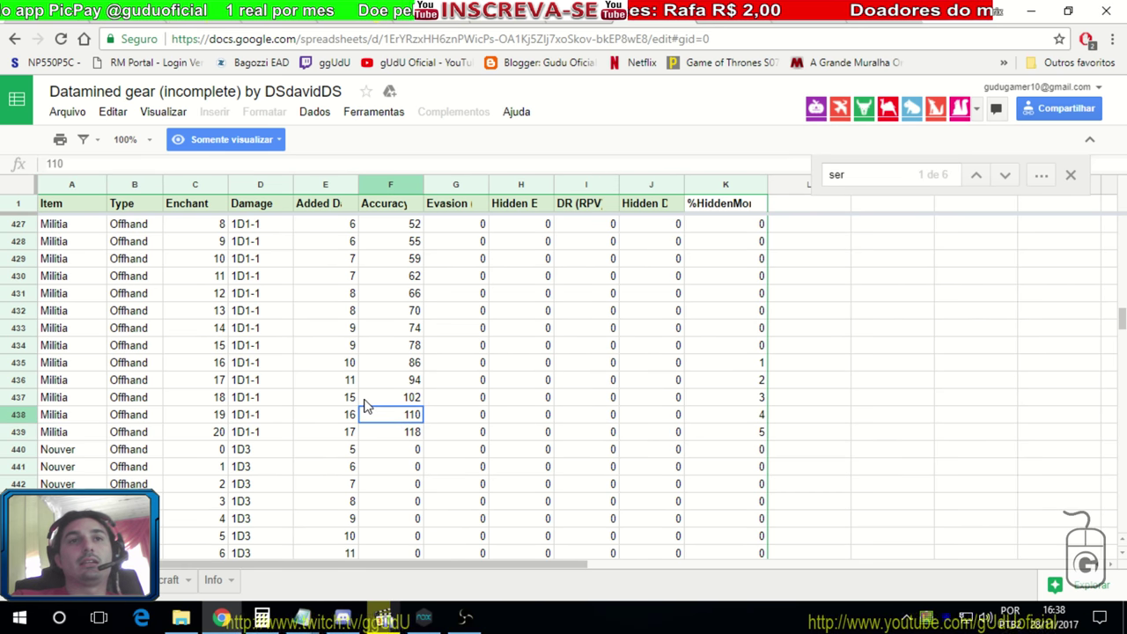
- Examine the Nouver offhand's stats and the enchant 19 accuracy of the Parrying offhand in the item list
scroll(273, 410, "down", 1)
scroll(275, 408, "down", 3)
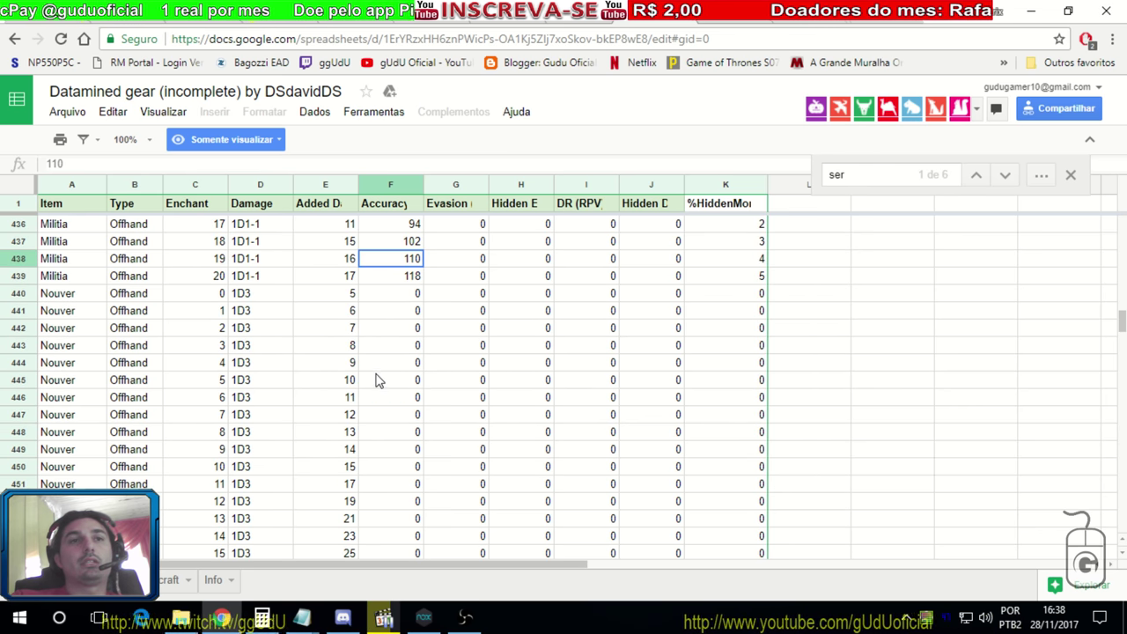
scroll(377, 378, "down", 4)
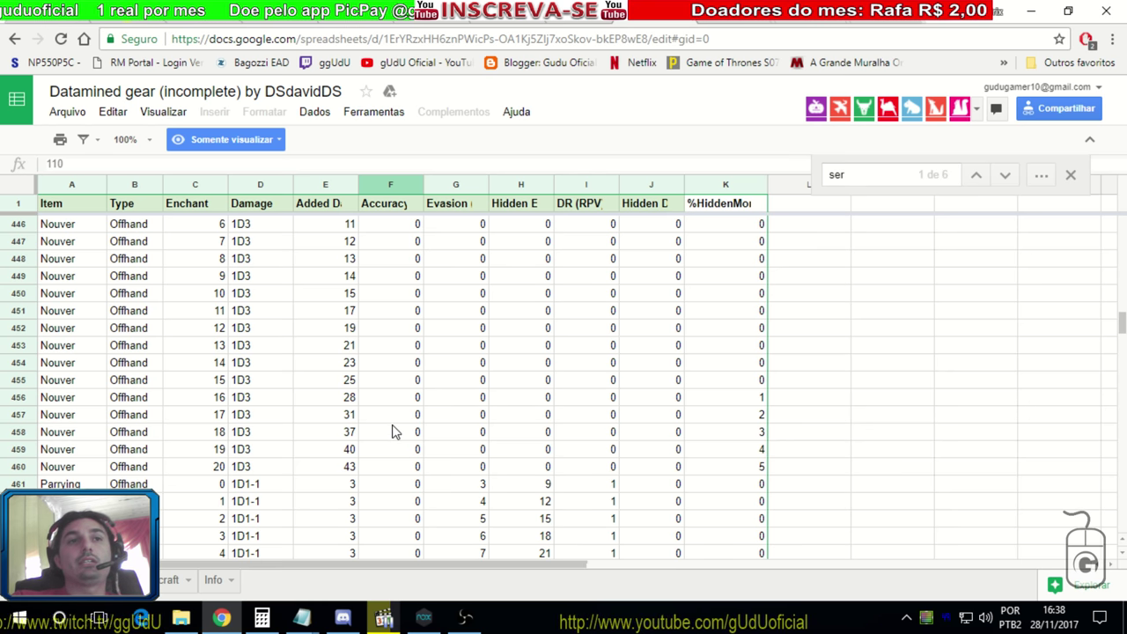
scroll(393, 432, "down", 7)
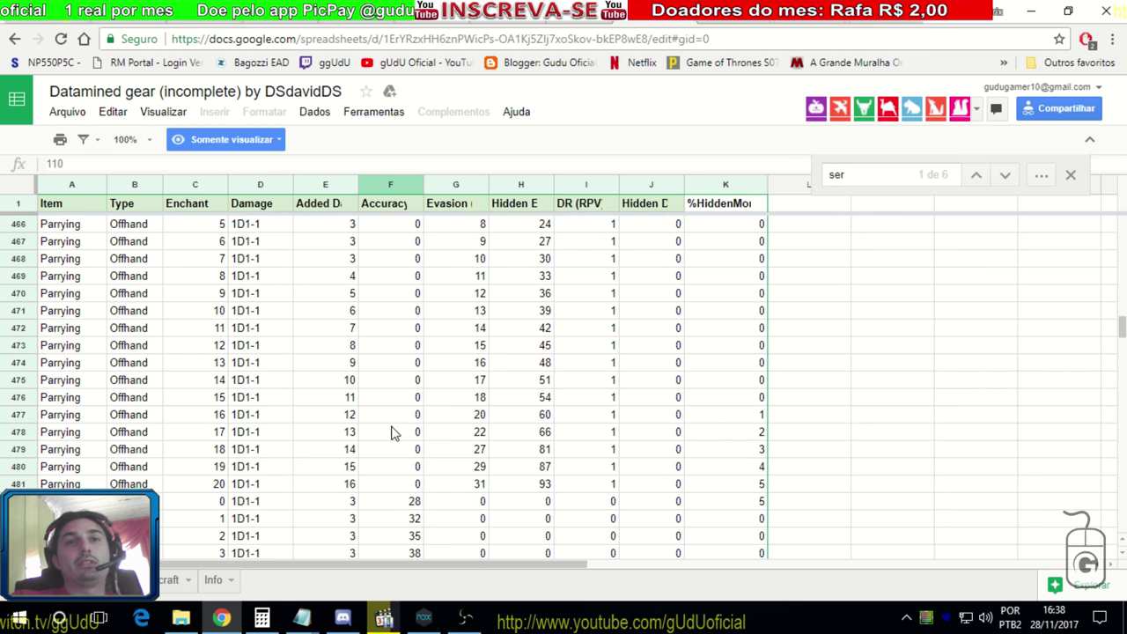
left_click(391, 470)
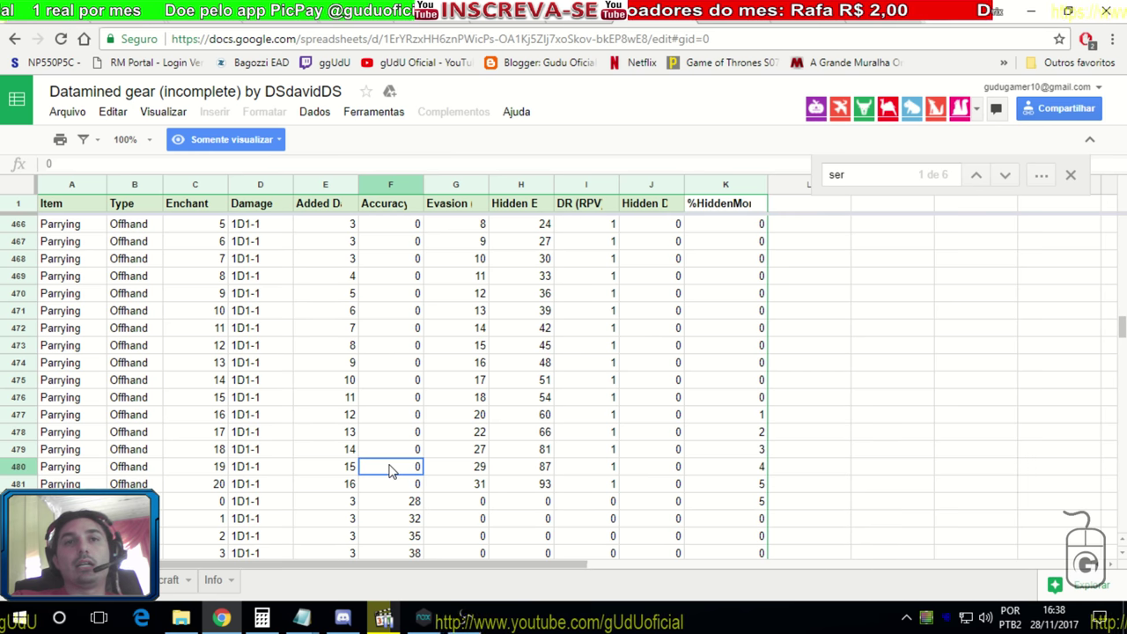
- Find the U Bronze offhand in the item list and examine its accuracy at enchant level 19
scroll(385, 466, "down", 7)
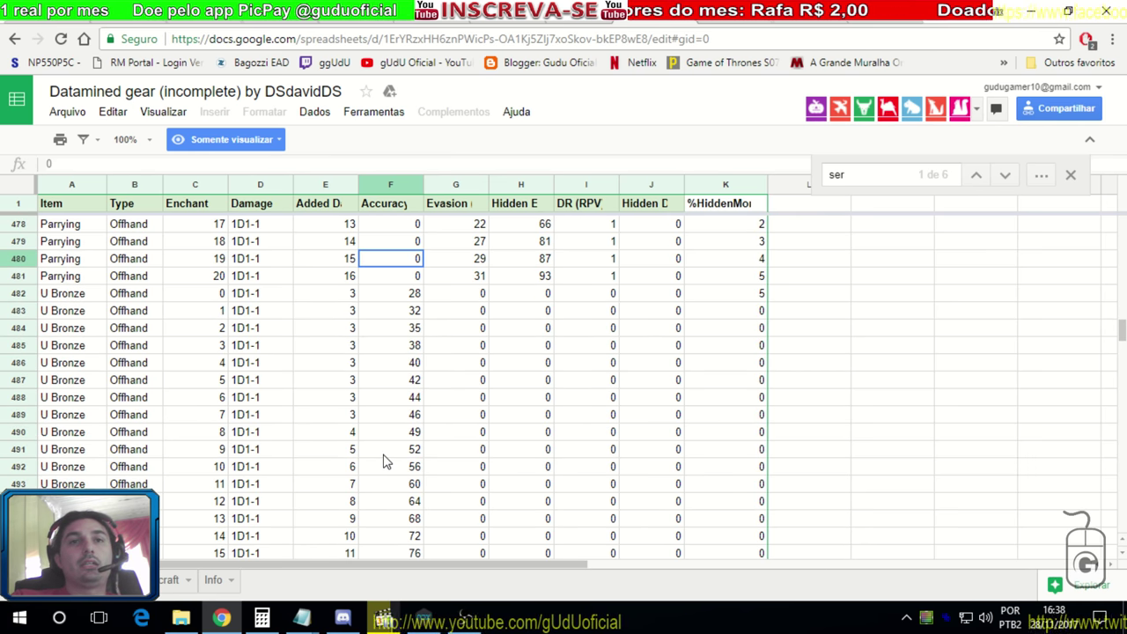
scroll(385, 459, "down", 3)
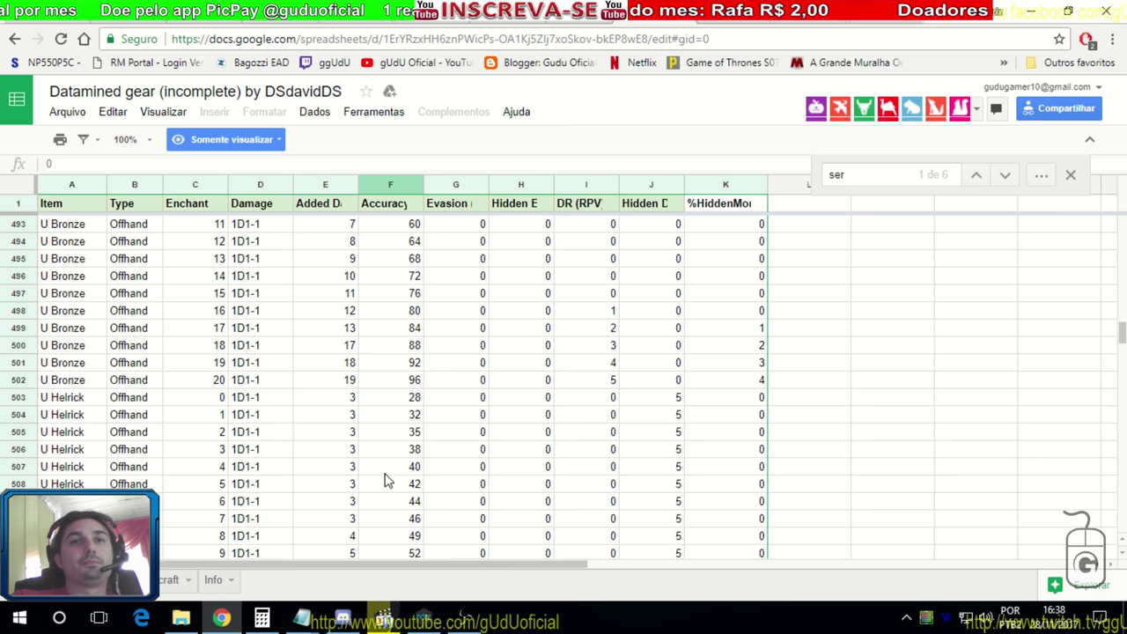
scroll(381, 450, "up", 1)
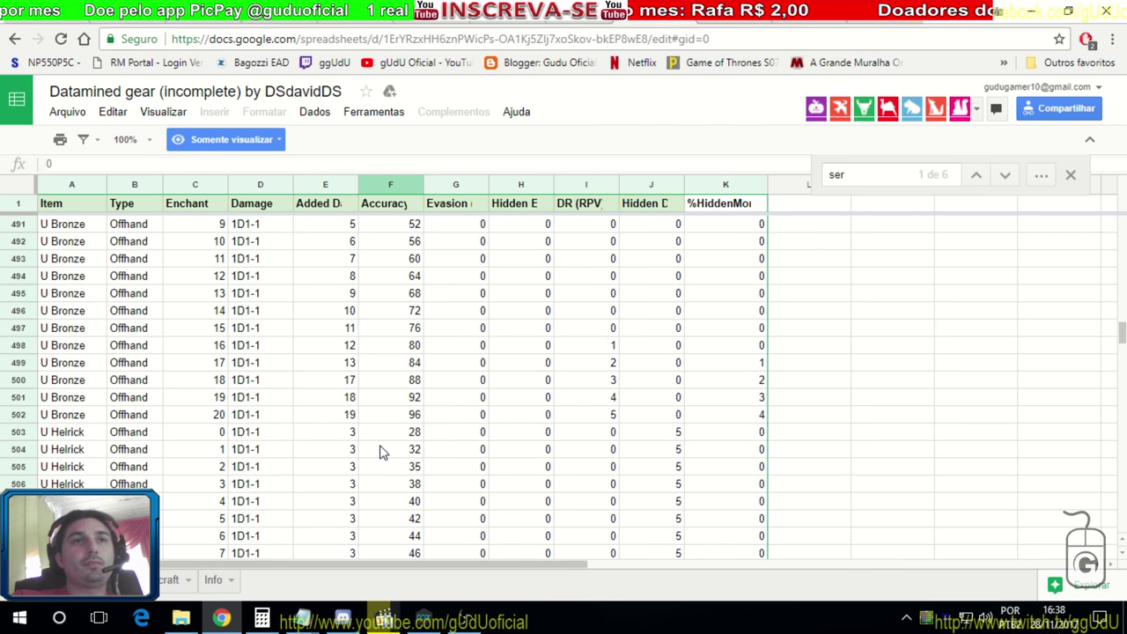
left_click(397, 398)
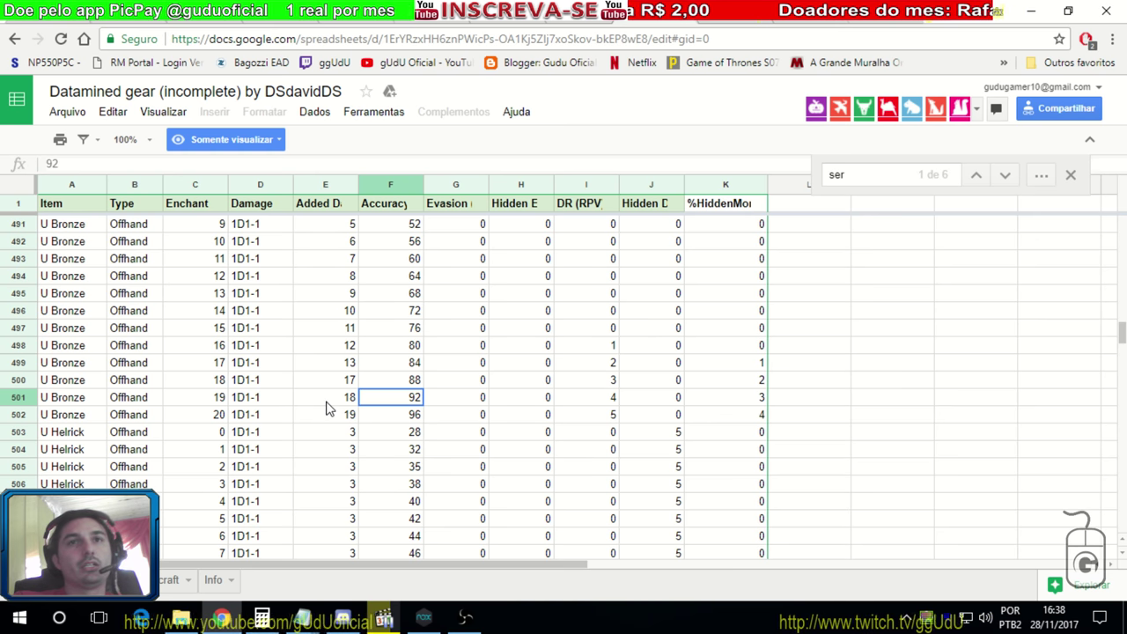
- Take the Militia item name from the offhand list and search the web for "Militia bdo" in a new browser tab
scroll(325, 408, "up", 20)
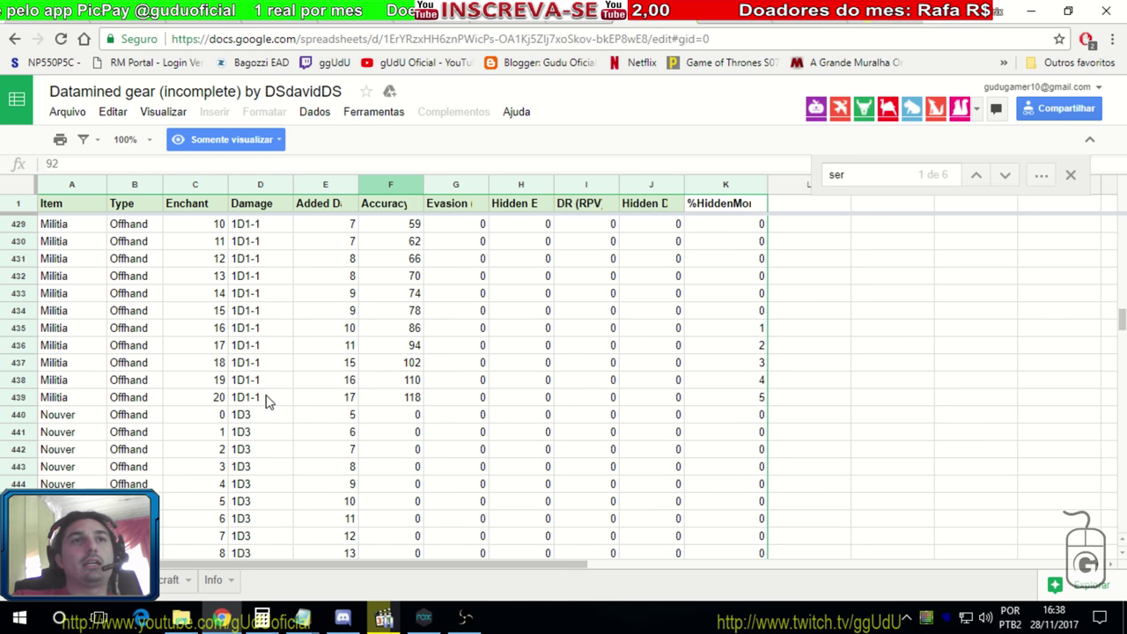
left_click(88, 382)
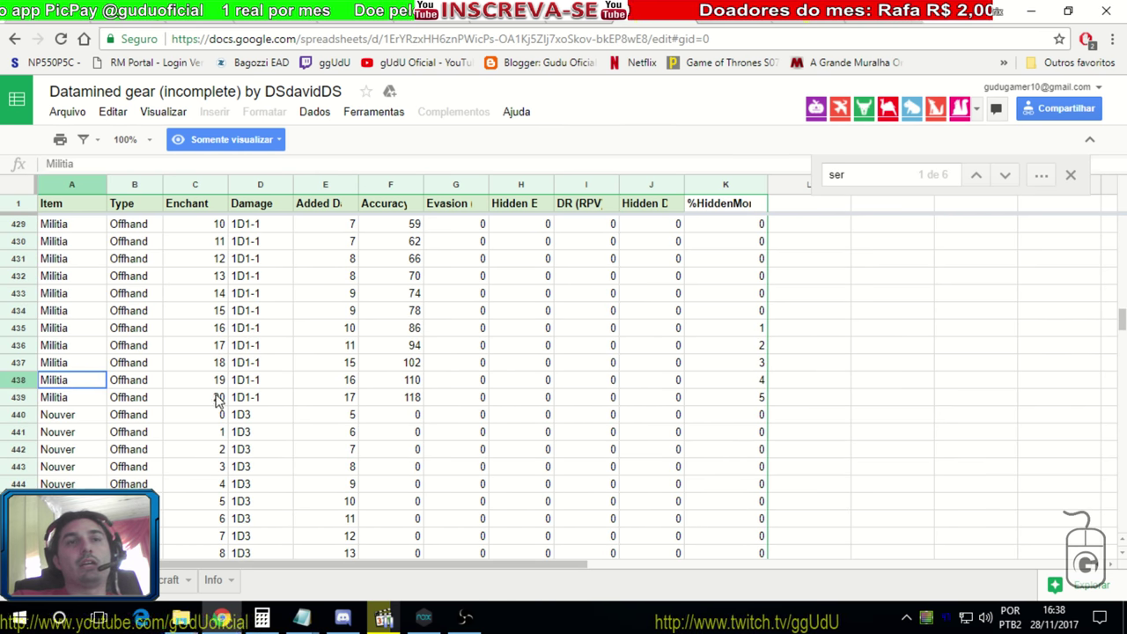
left_click(938, 22)
type("Militia")
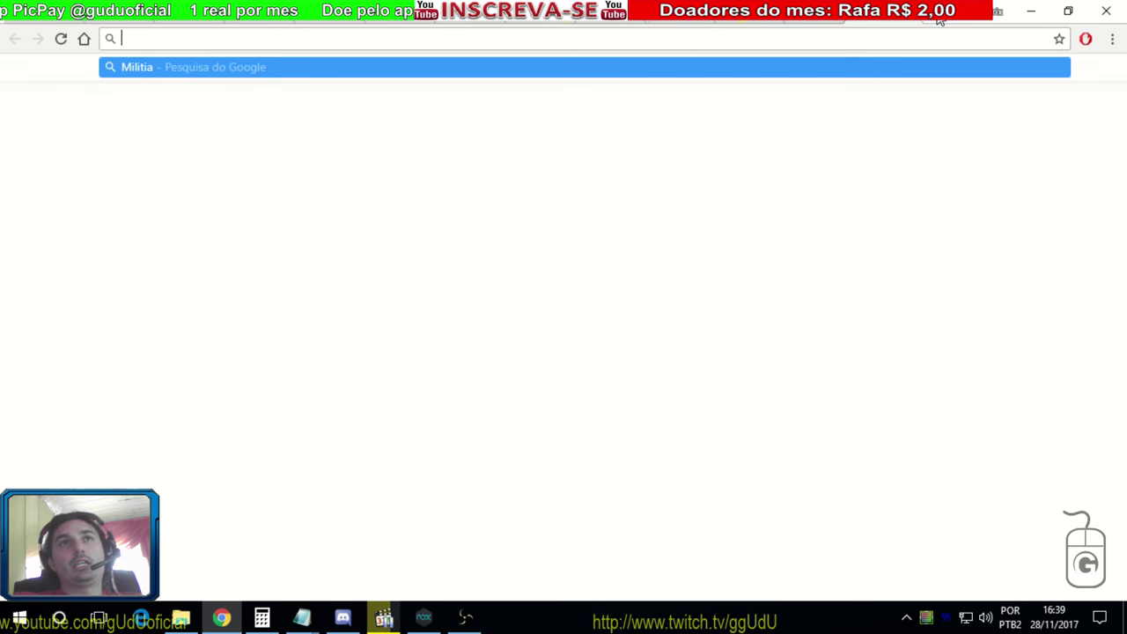
type("bdo")
key("Return")
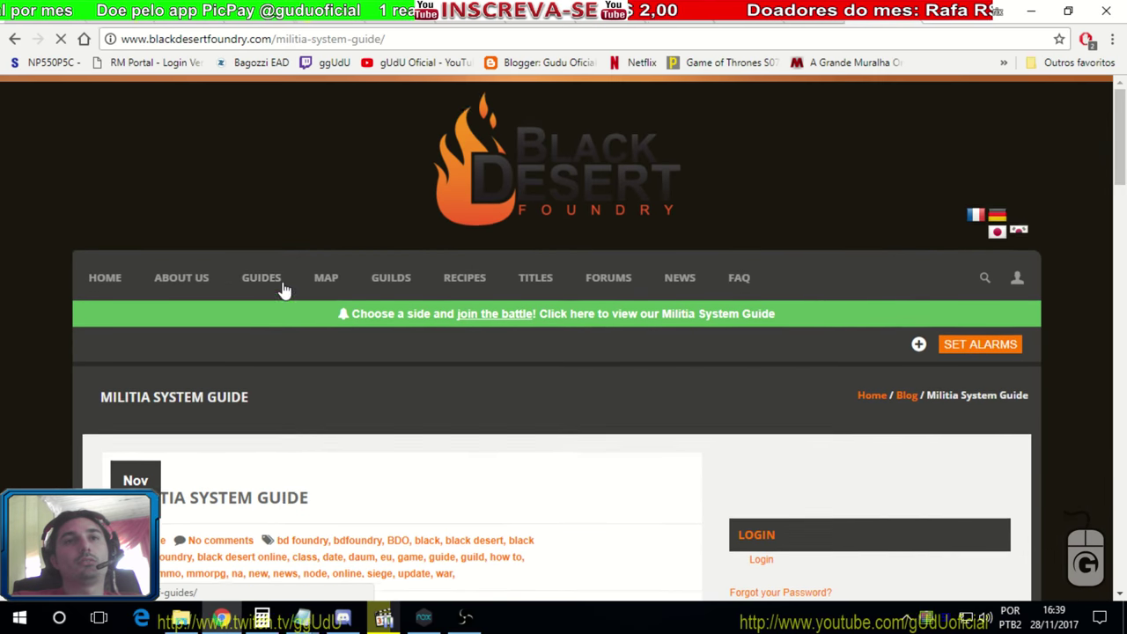
- Skim the BDFoundry Militia System Guide for its joining rules and Militia role, then return to the search results
scroll(410, 287, "down", 7)
scroll(520, 299, "down", 7)
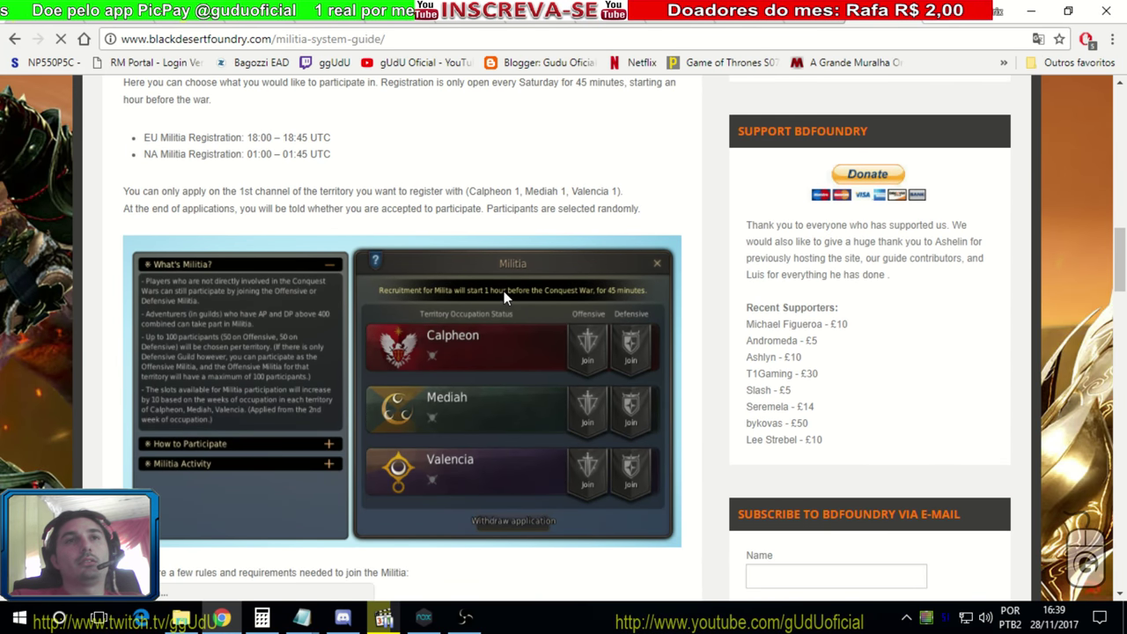
scroll(317, 278, "down", 6)
scroll(475, 281, "down", 4)
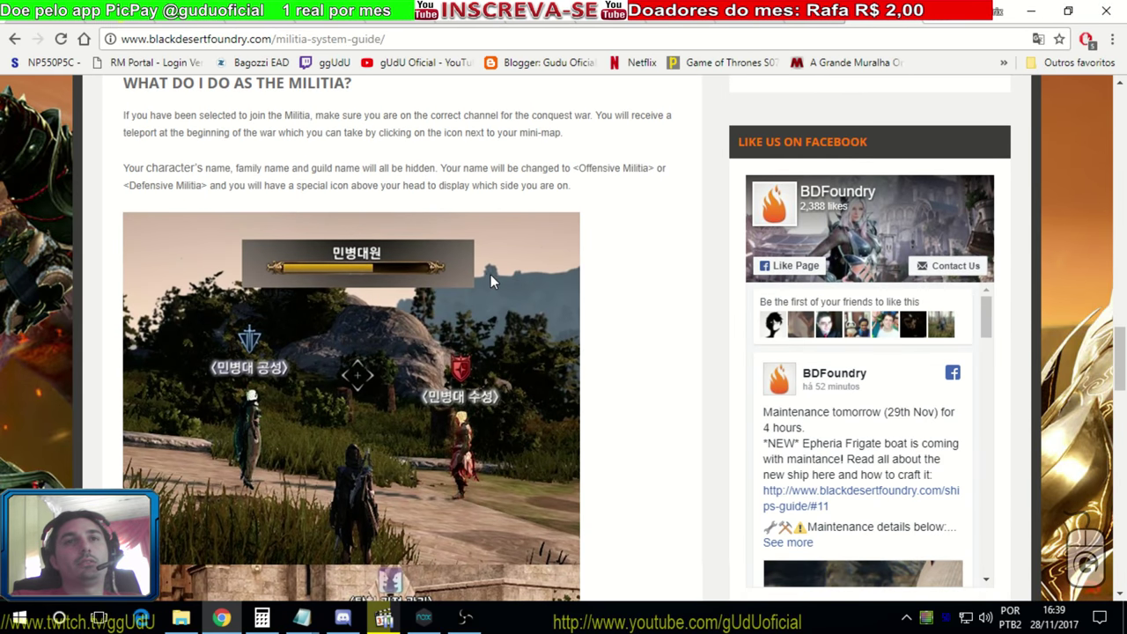
scroll(592, 296, "up", 5)
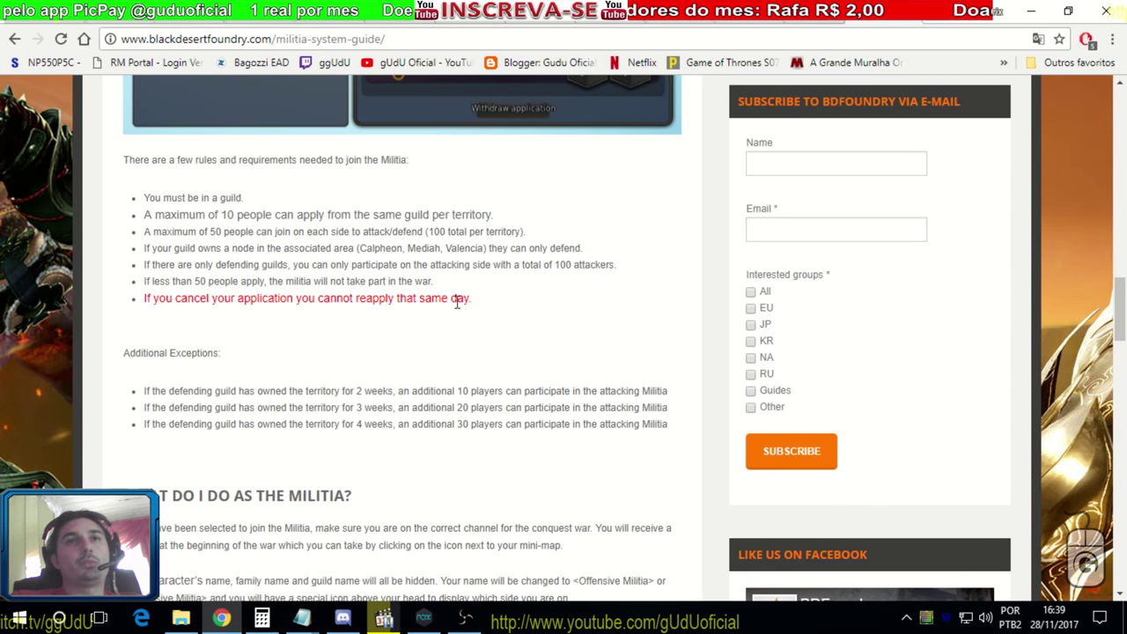
scroll(445, 308, "up", 4)
scroll(445, 307, "down", 9)
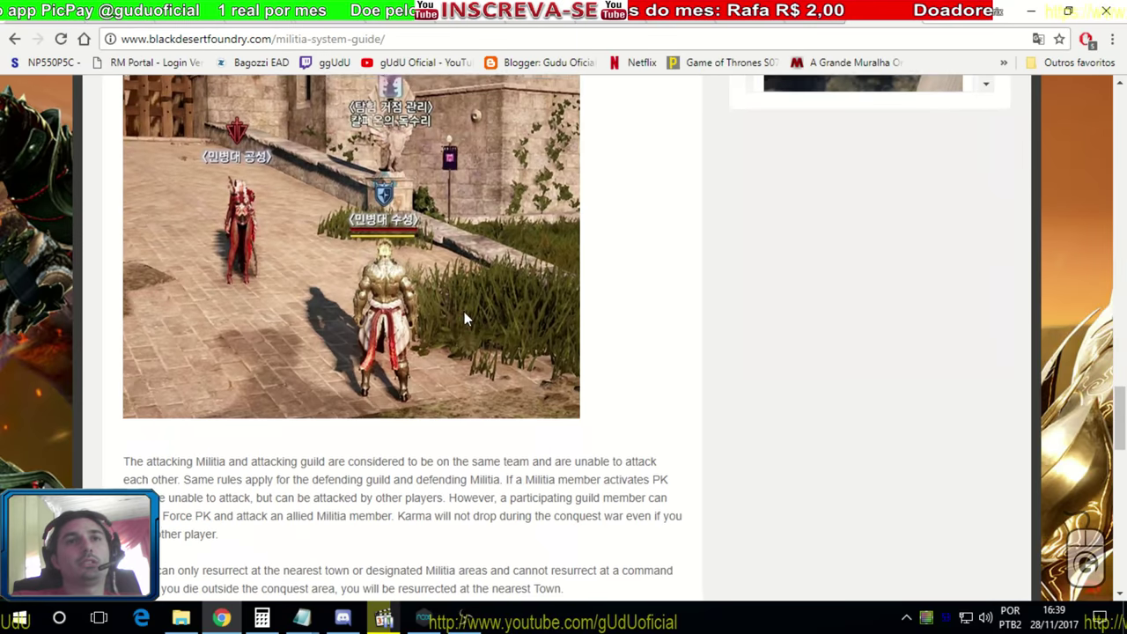
scroll(463, 314, "down", 6)
key("alt+Left")
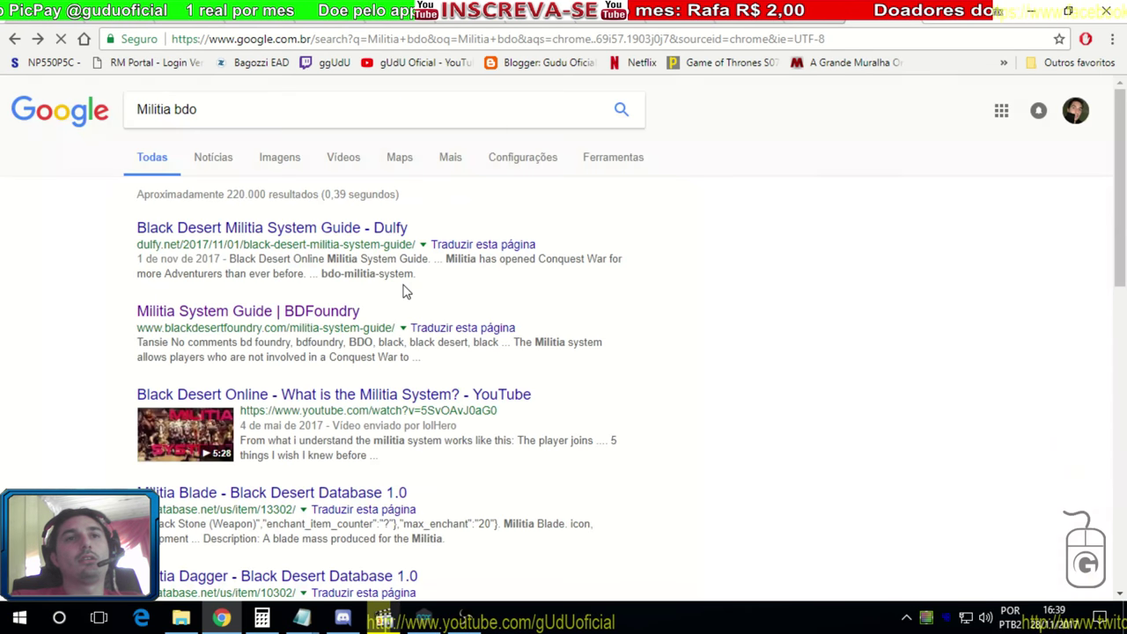
- Open the Militia Blade page of the Black Desert Database, examine its item details and return to the search results
scroll(5, 365, "down", 1)
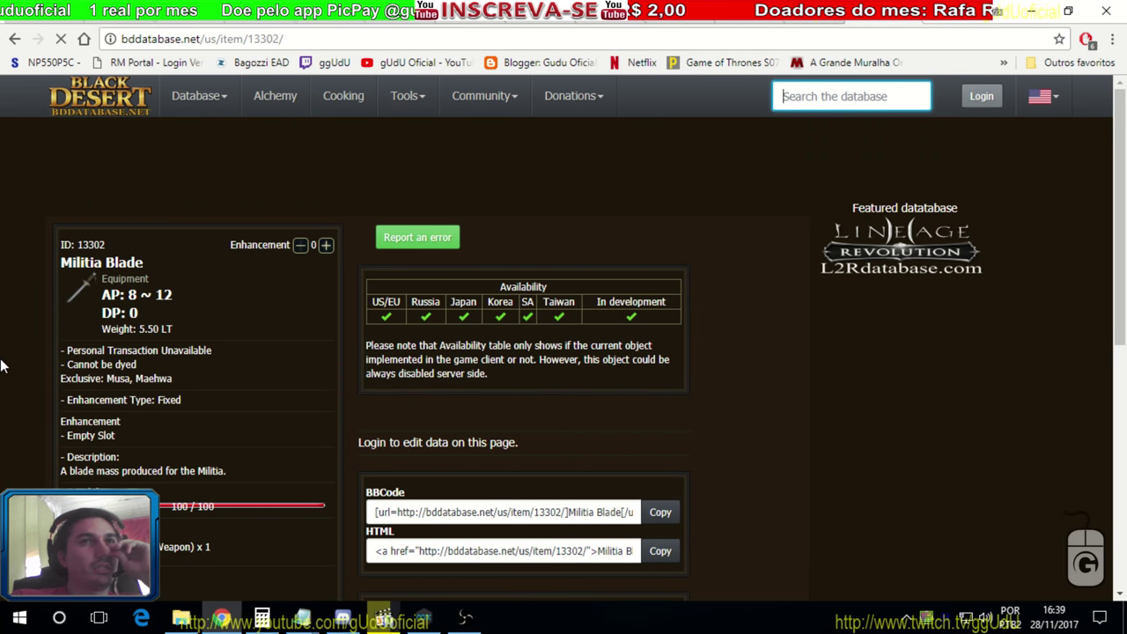
scroll(2, 365, "down", 5)
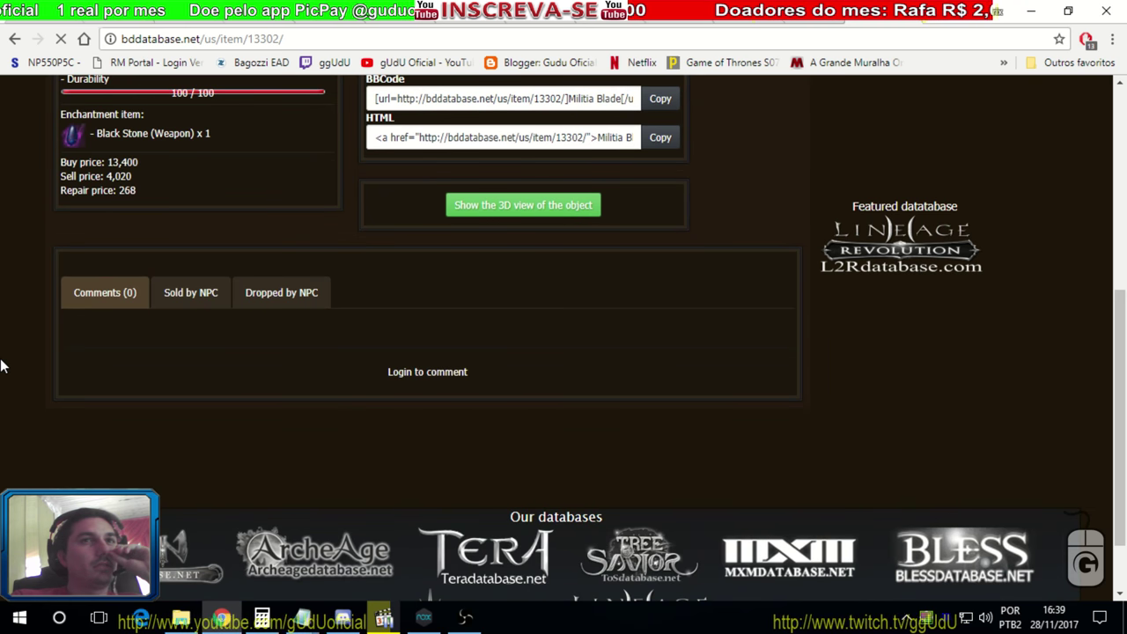
scroll(2, 365, "up", 5)
left_click(16, 41)
- Open the Militia Dagger page of the Black Desert Database and examine its item effect and which NPCs drop it
scroll(2, 253, "down", 3)
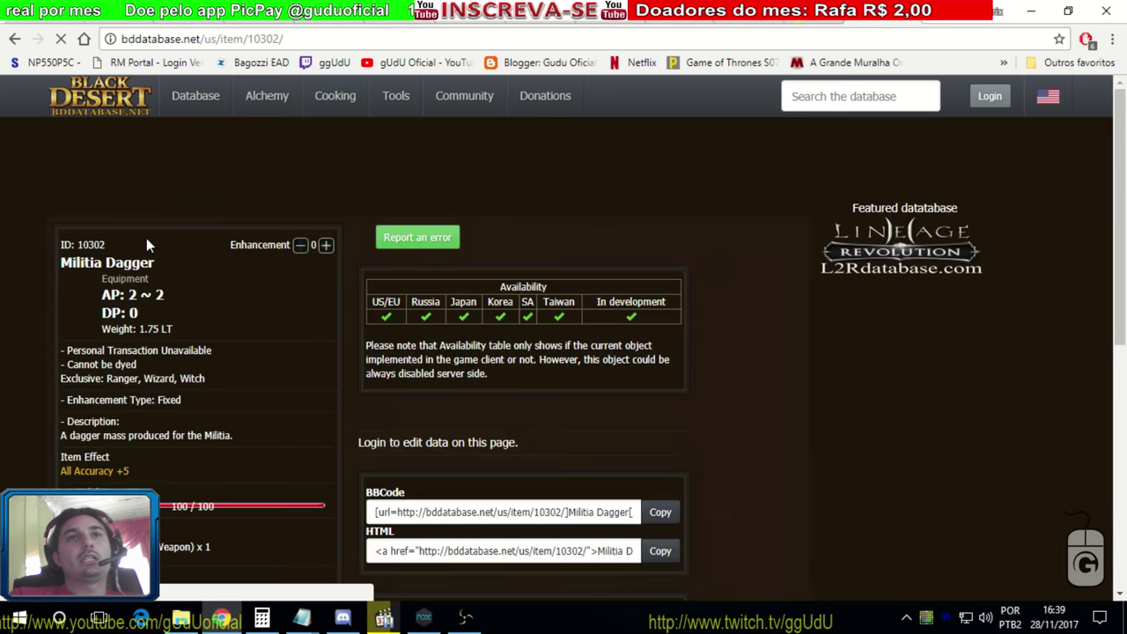
scroll(3, 300, "down", 5)
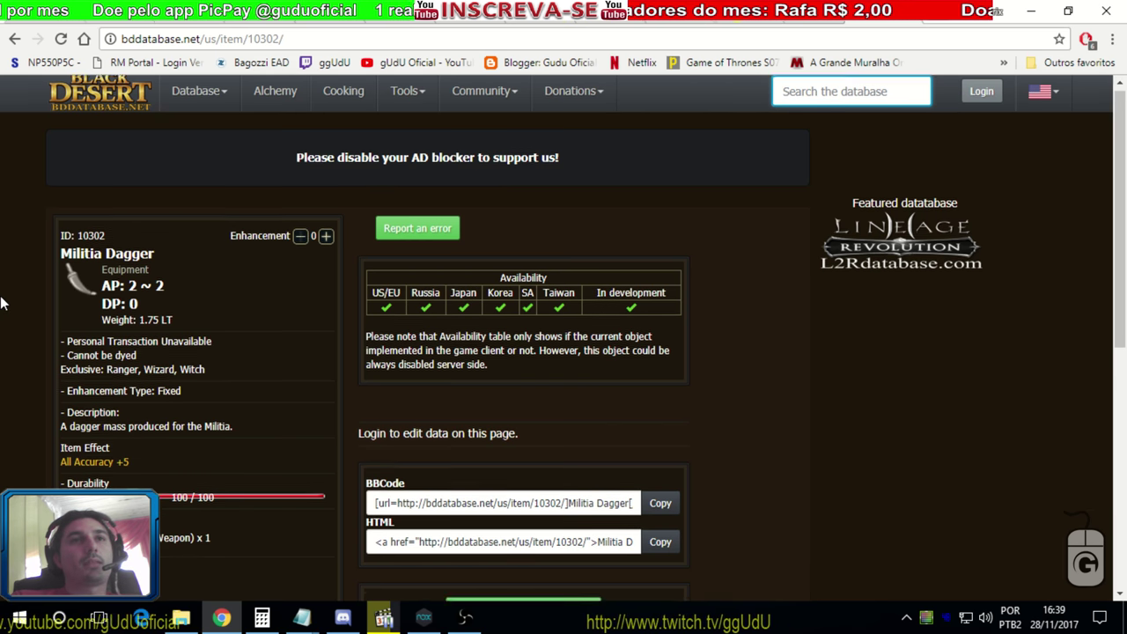
left_click(275, 288)
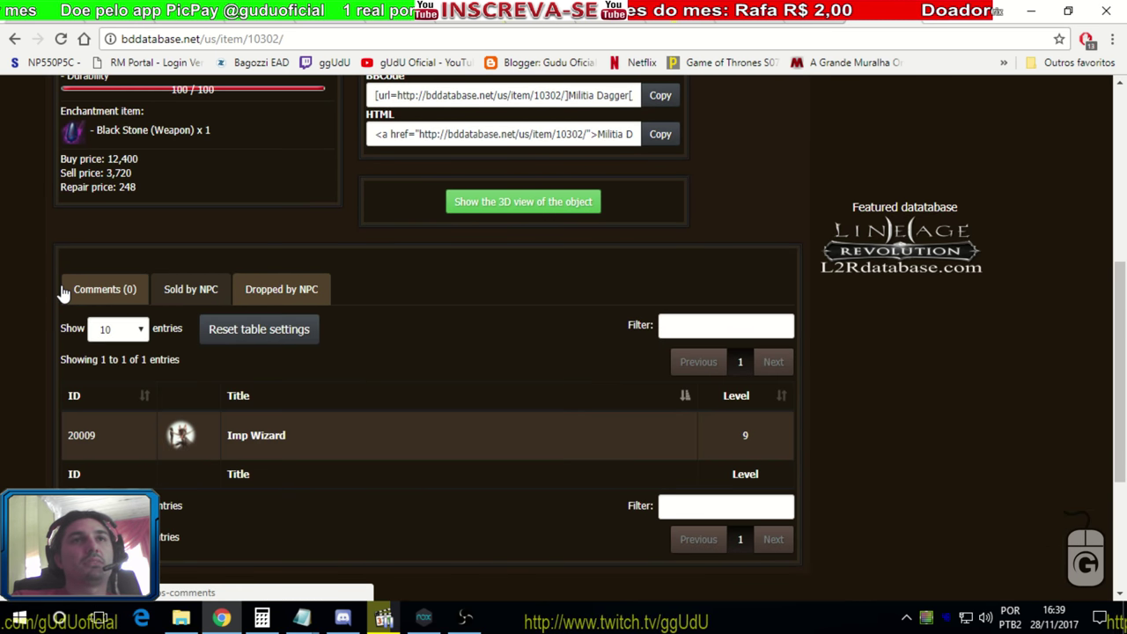
scroll(49, 285, "up", 5)
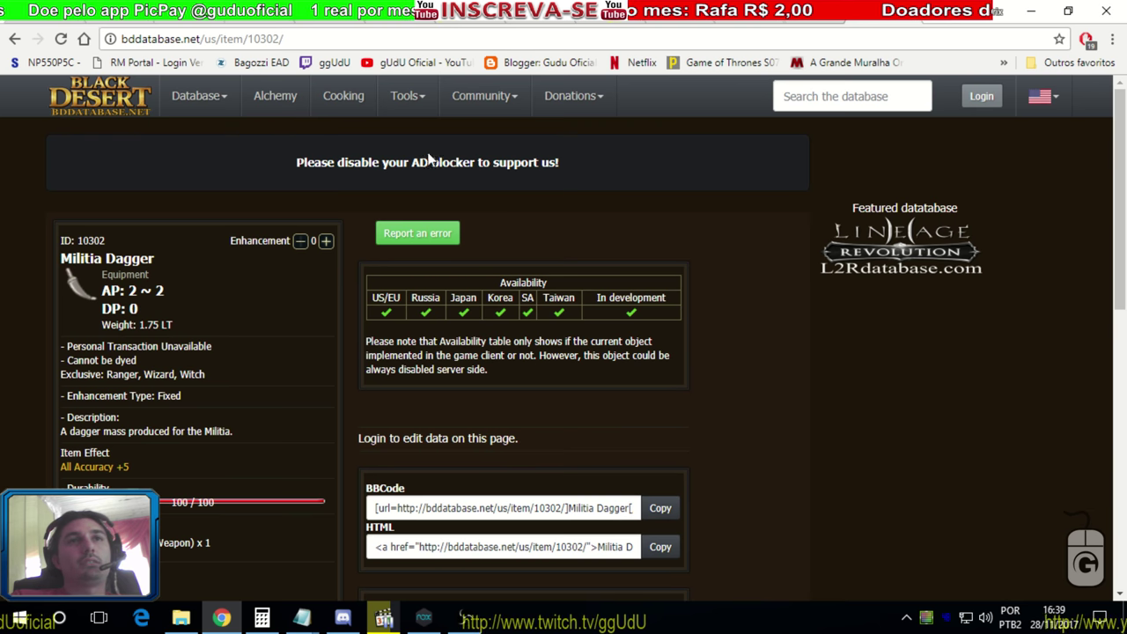
- Go back from the Militia Dagger page to the search results and switch to the gear planner's stat overview
left_click(827, 13)
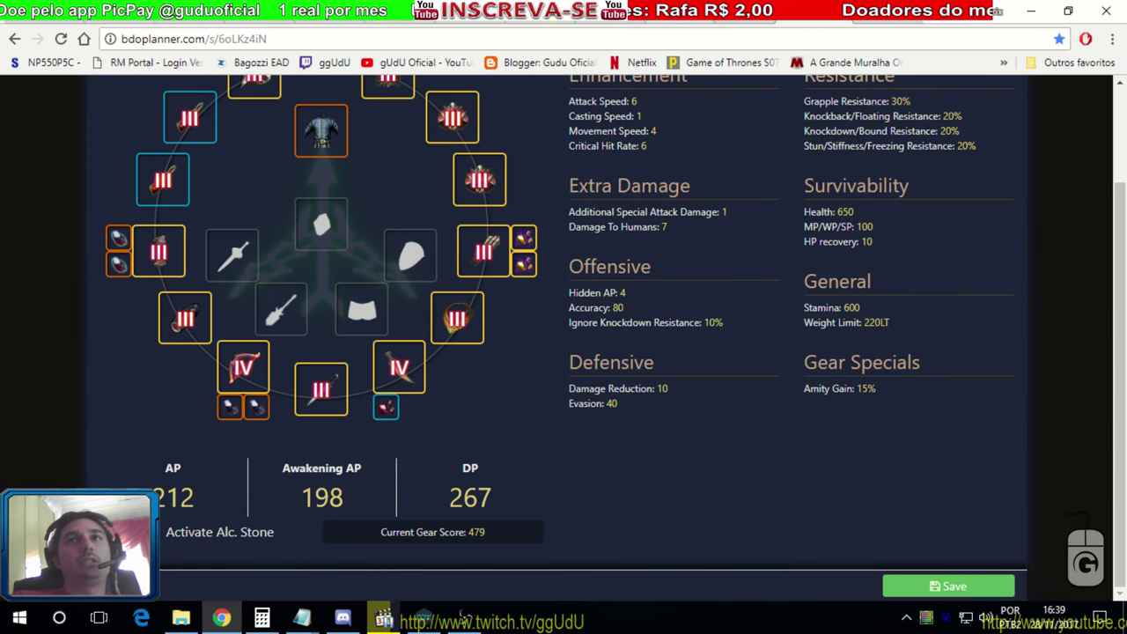
key("ctrl+Tab")
key("ctrl+Tab")
key("alt+Left")
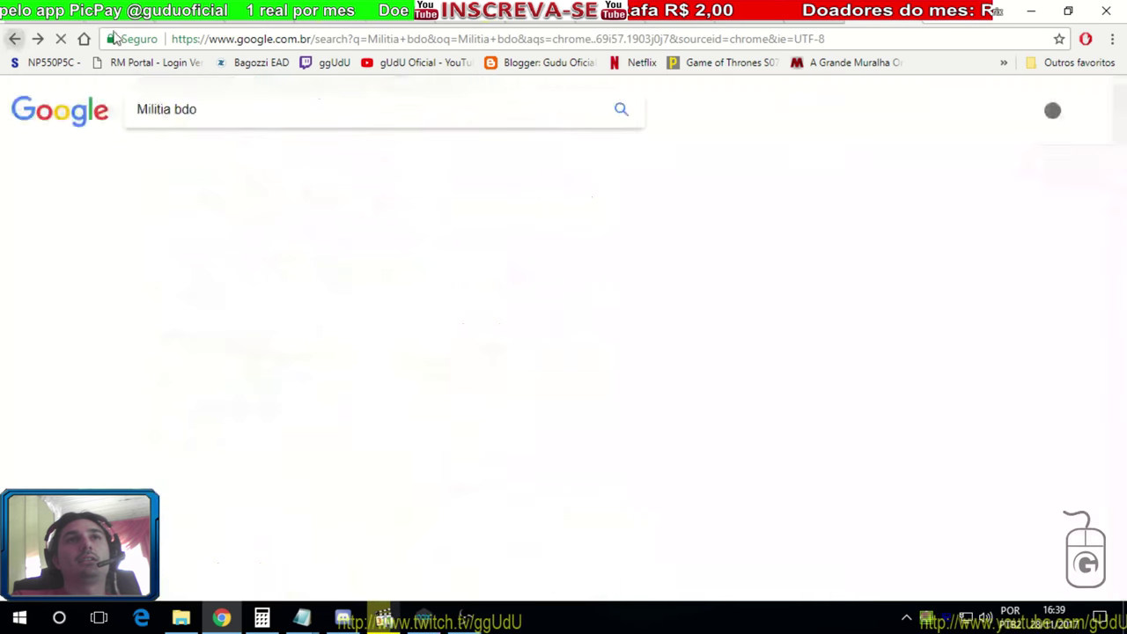
left_click(827, 12)
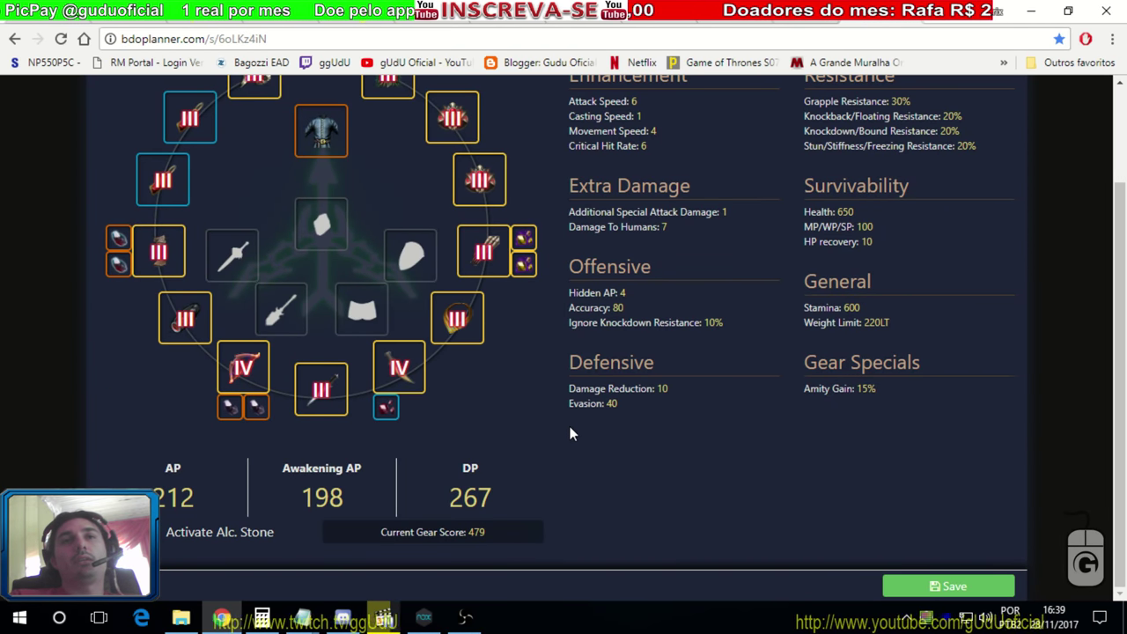
mouse_move(581, 410)
- Go through the open YouTube and Mainhands pages to reach the Datamined gear spreadsheet
key("ctrl+Tab")
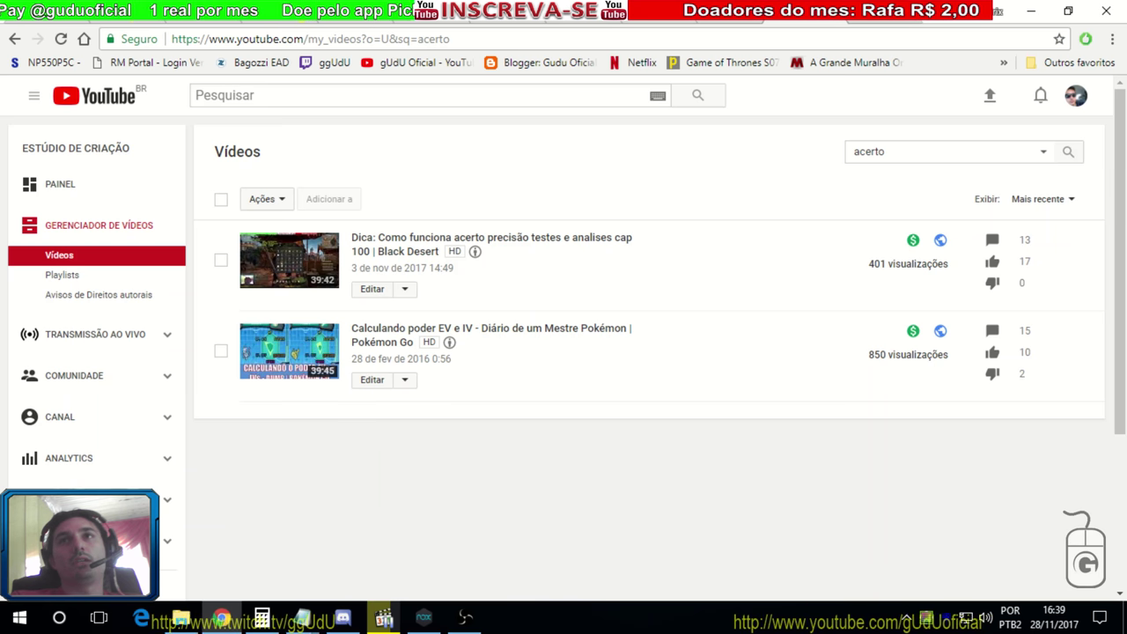
key("ctrl+Tab")
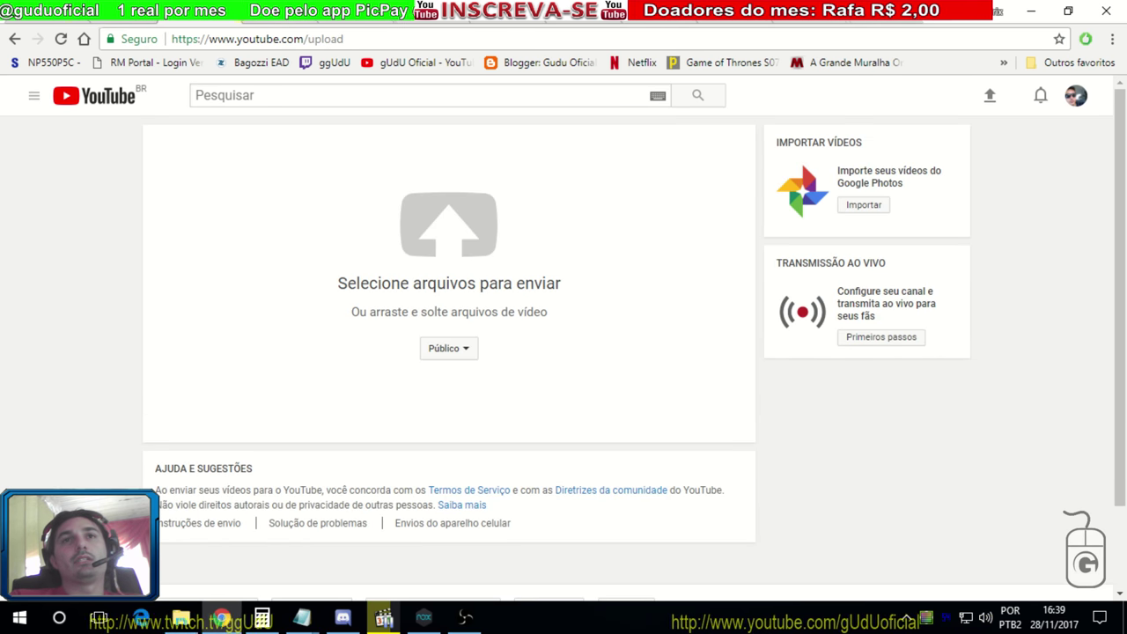
key("ctrl+shift+Tab")
key("ctrl+shift+Tab")
key("ctrl+shift+Tab")
key("ctrl+shift+Tab")
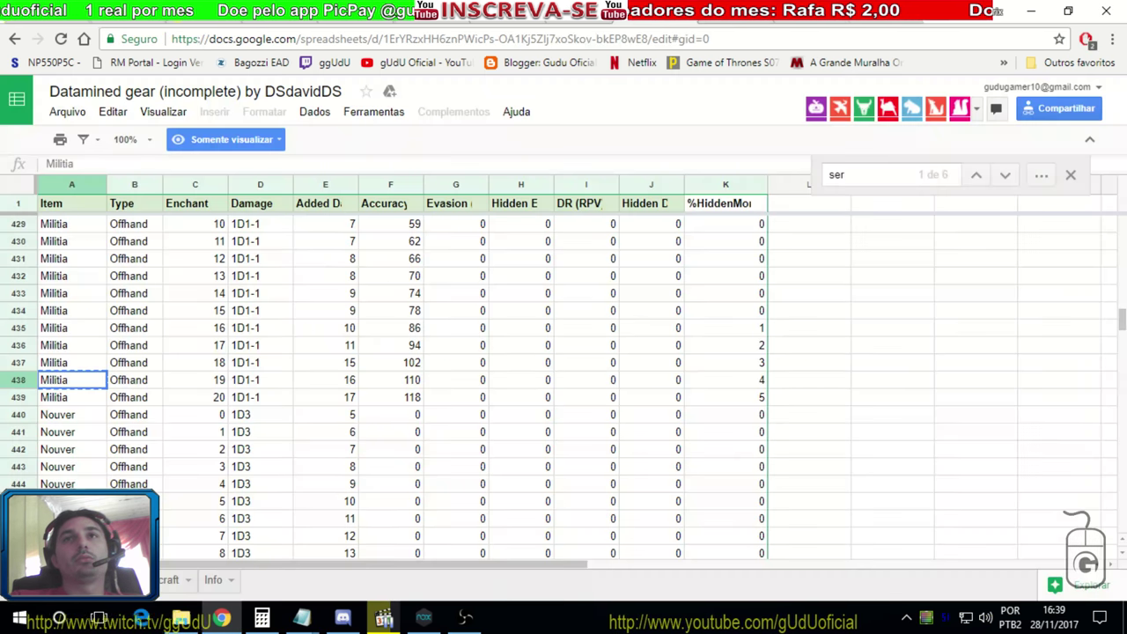
key("ctrl+shift+Tab")
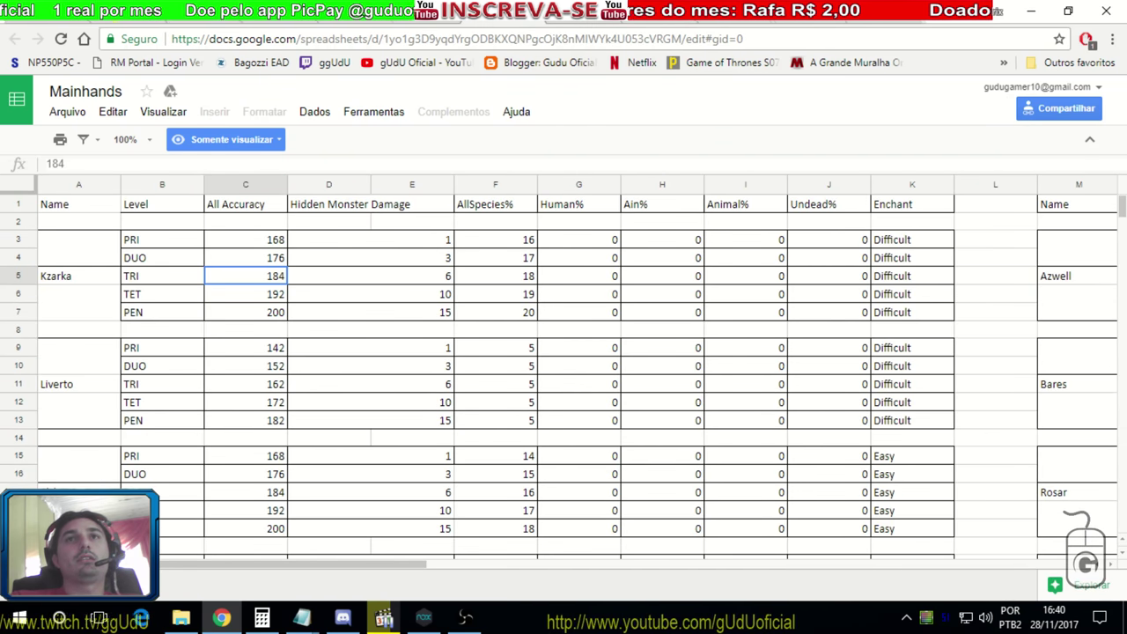
key("ctrl+Tab")
key("ctrl+Tab")
- Compare the offhand weapons' stats in the Datamined gear sheet and select the Nouver enchant 19 row from Item through Accuracy
scroll(156, 384, "down", 10)
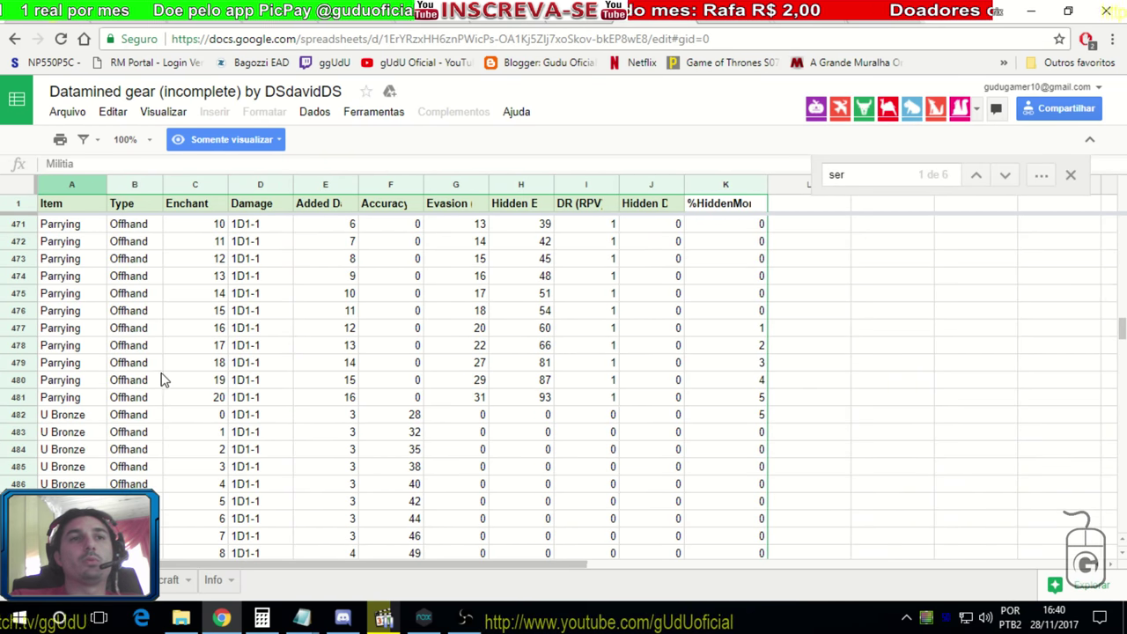
scroll(163, 379, "down", 10)
scroll(171, 372, "down", 20)
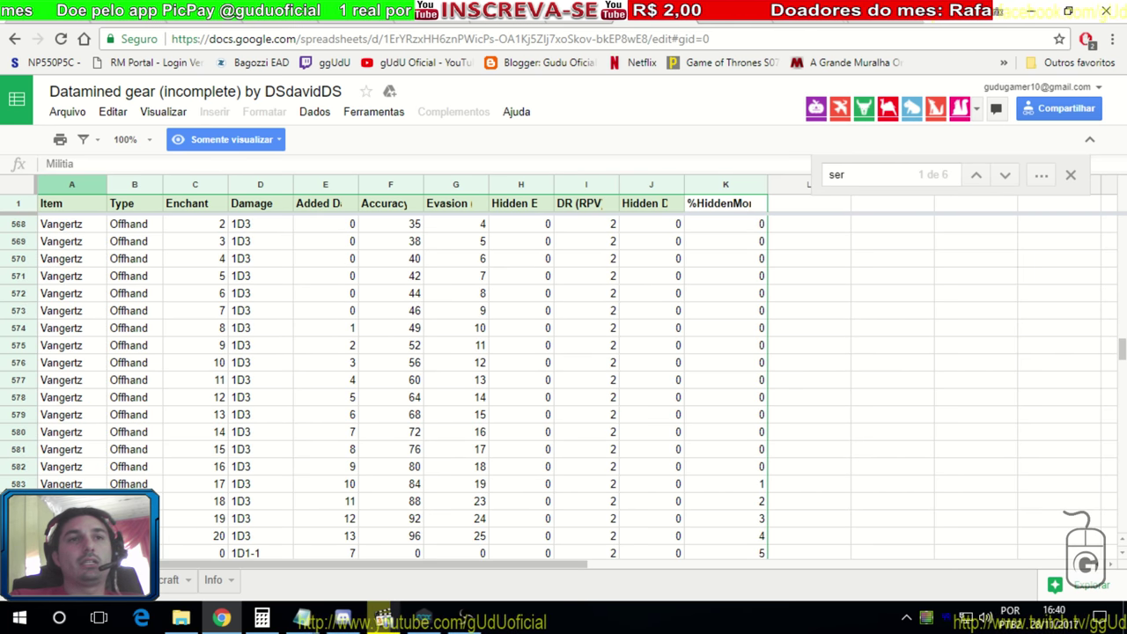
scroll(396, 387, "up", 5)
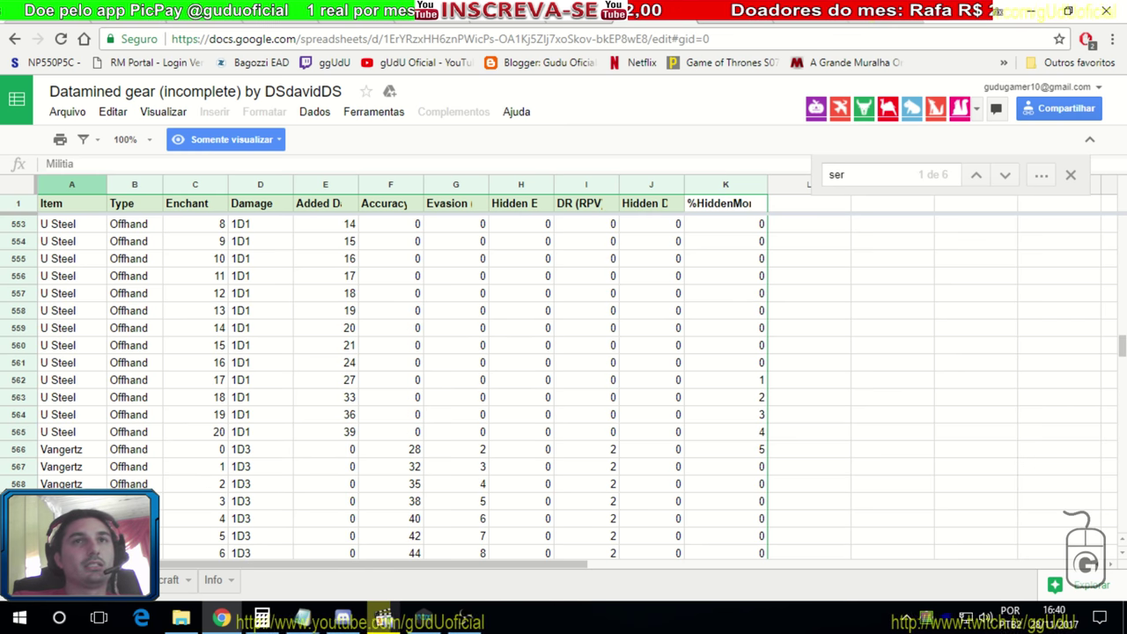
scroll(396, 405, "up", 4)
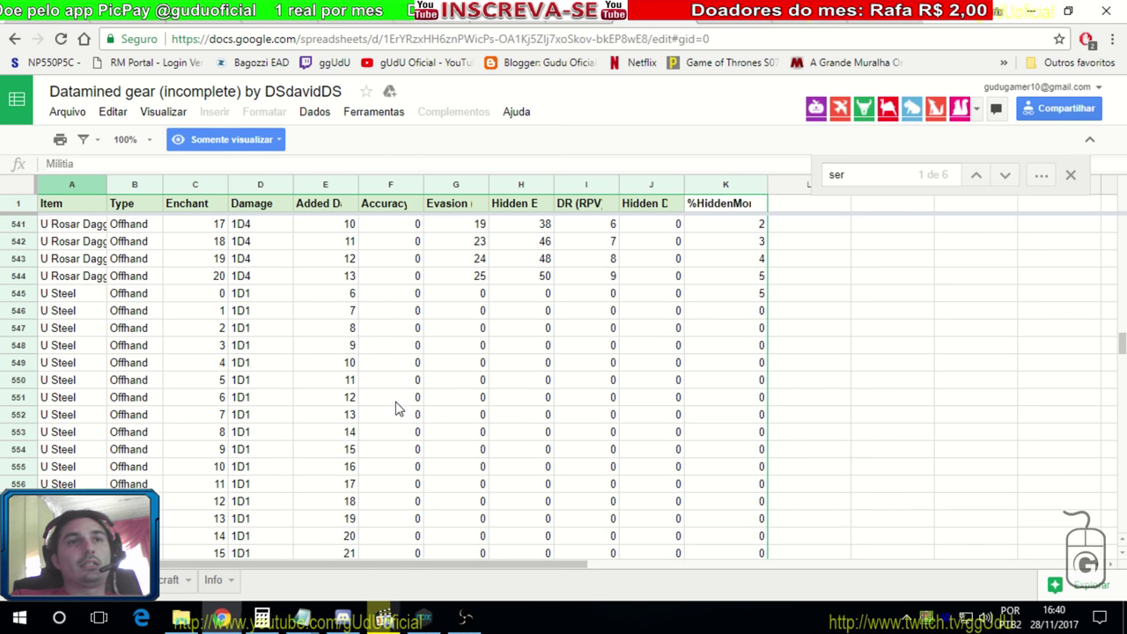
scroll(396, 409, "up", 4)
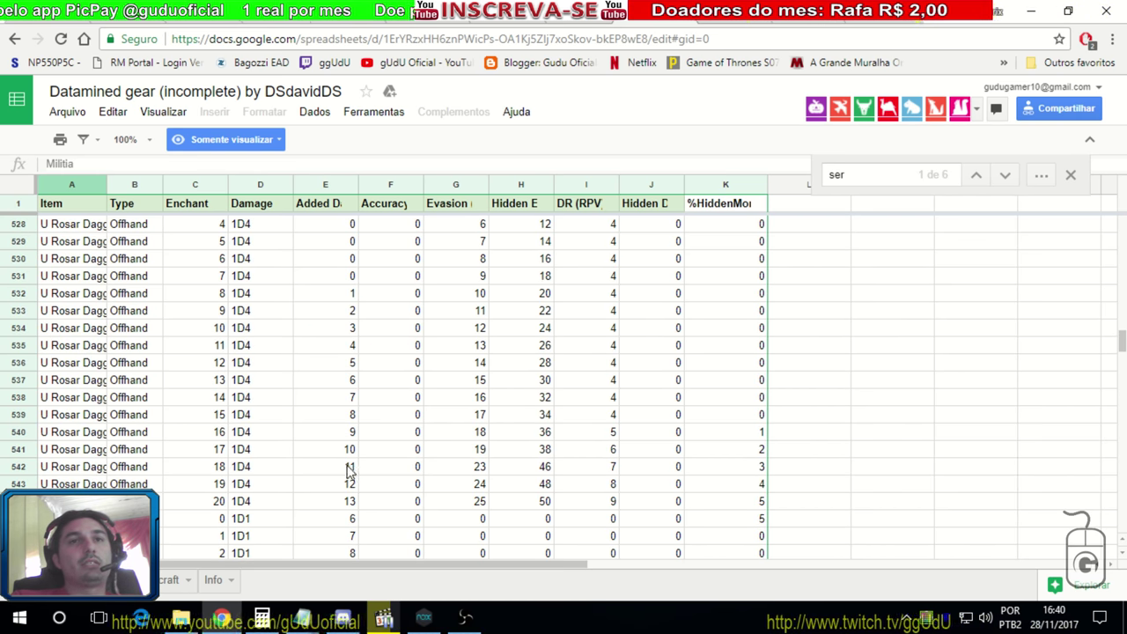
scroll(370, 475, "up", 20)
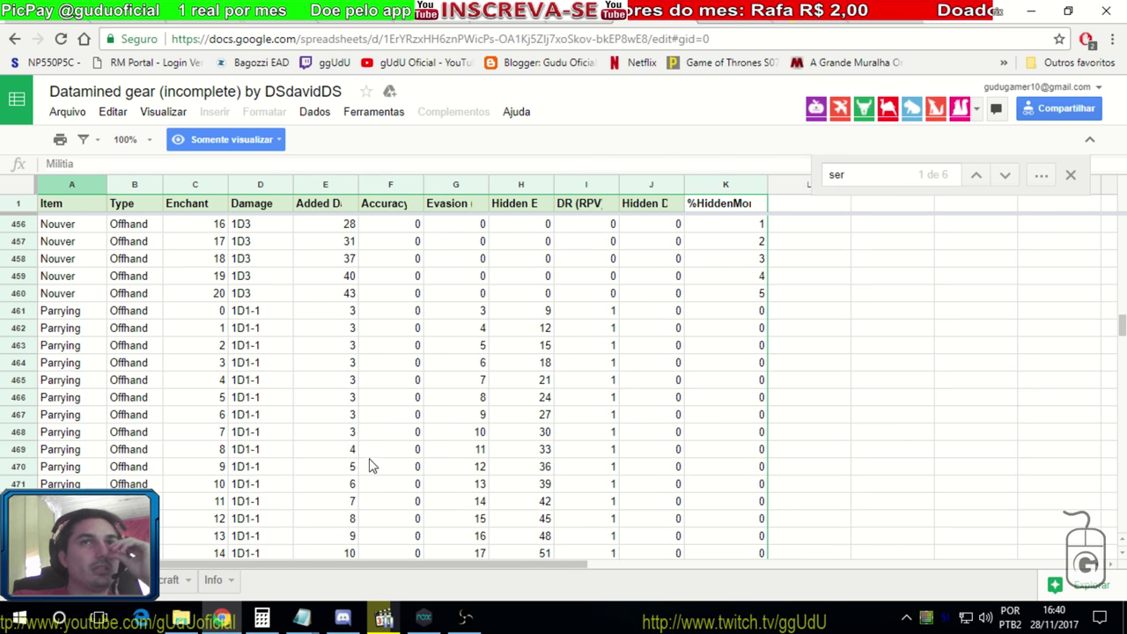
scroll(370, 466, "up", 2)
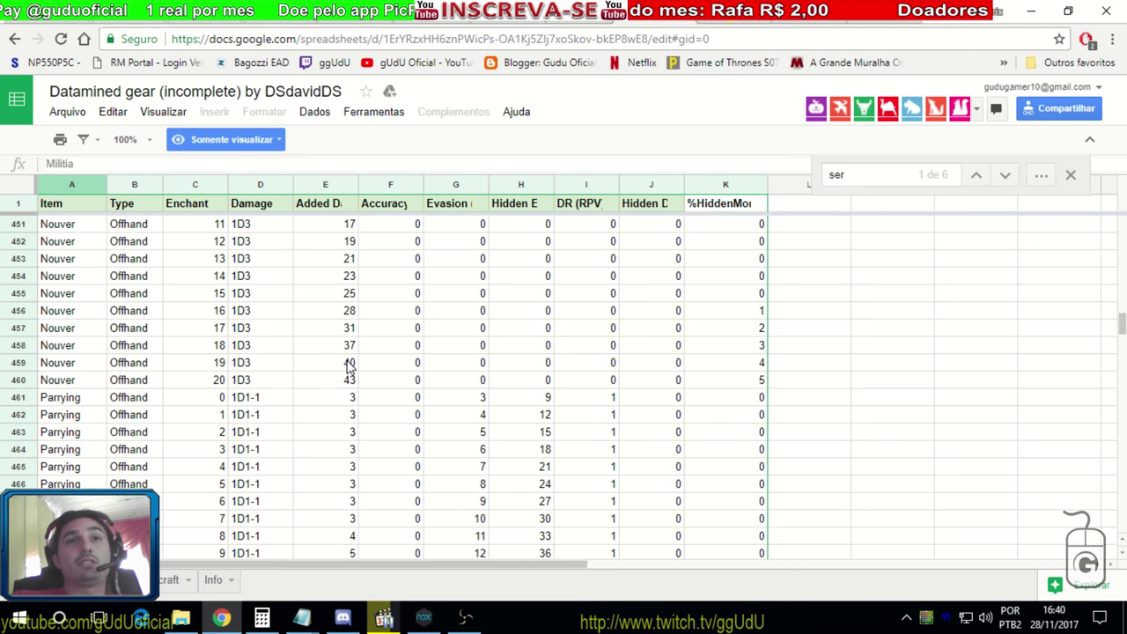
left_click(349, 365)
left_click(395, 368)
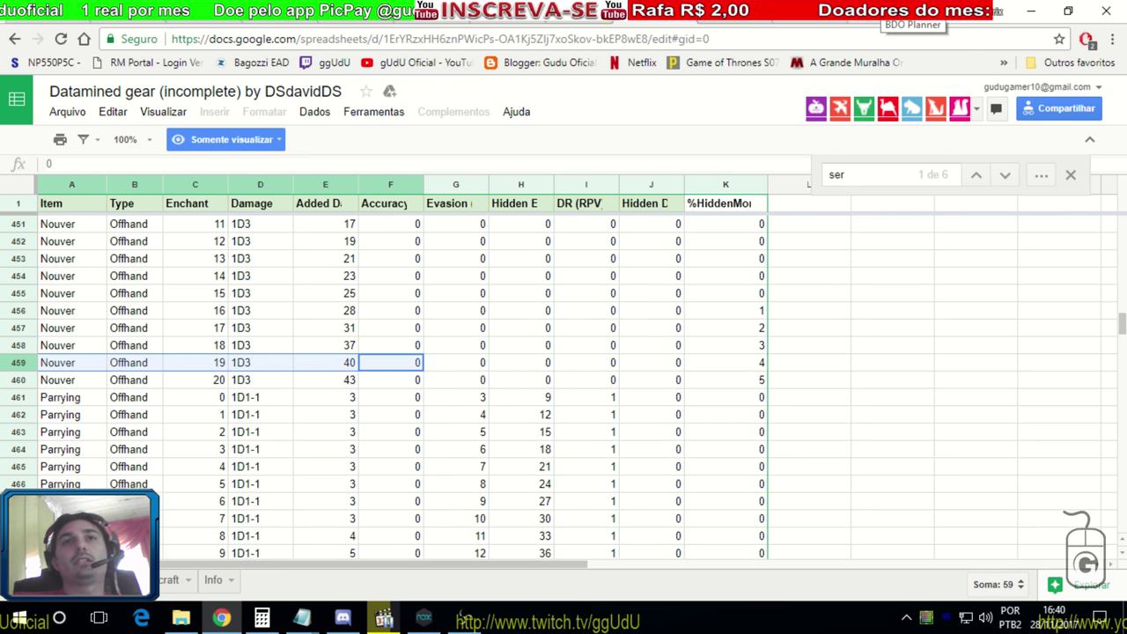
- Search Google for "teste pvp nouver vs bronze" from the gear planner page
left_click(889, 10)
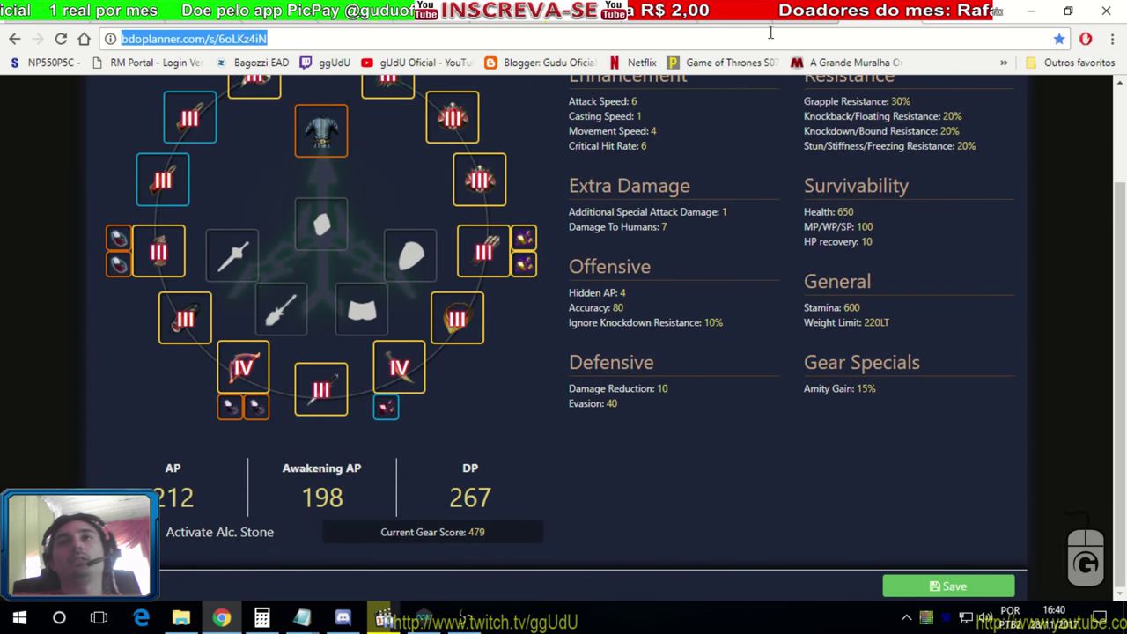
type("teste pv")
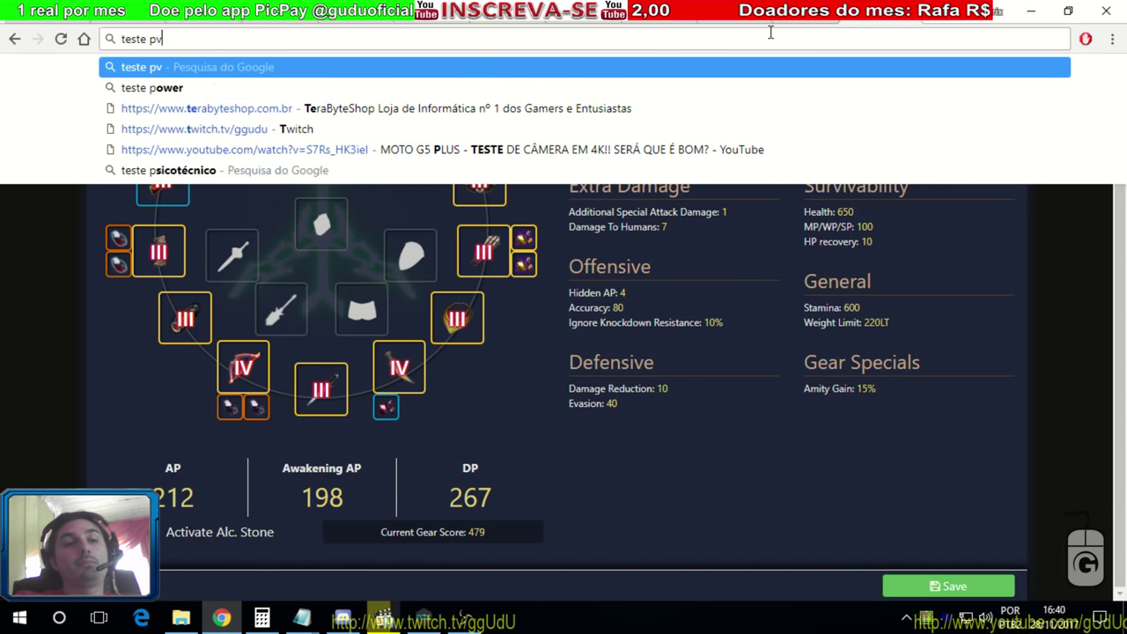
type("p nouver vs")
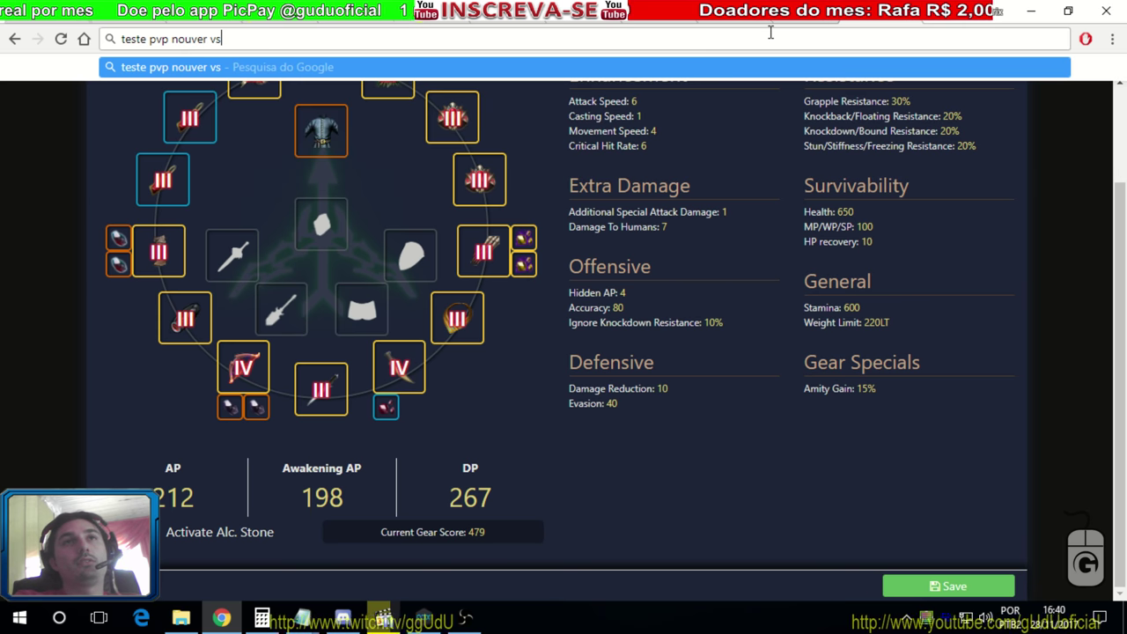
type(" bronze")
key("Return")
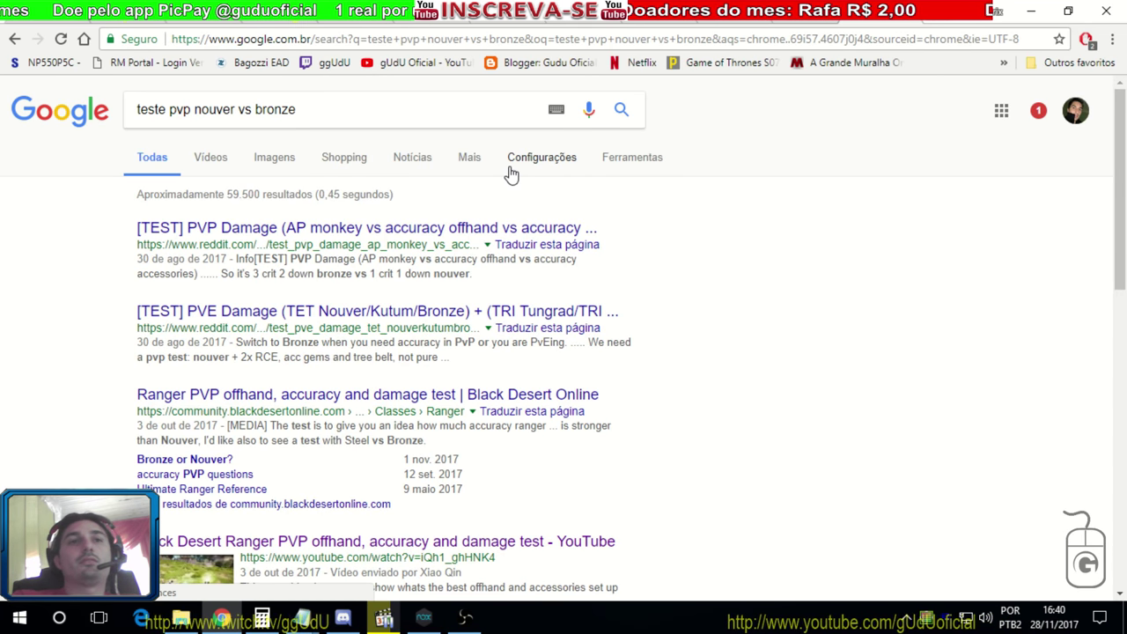
- Open the "Black Desert Kutum VS Nouver" YouTube video from the results, widen the player, skip the intro and dismiss the ad
scroll(97, 335, "down", 2)
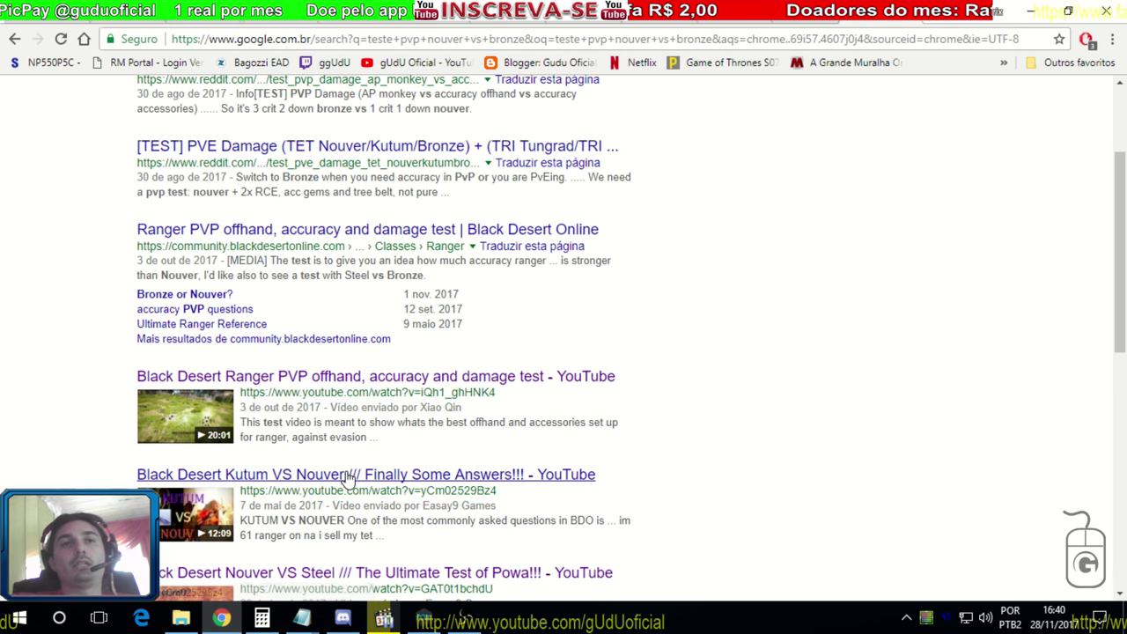
left_click(349, 474)
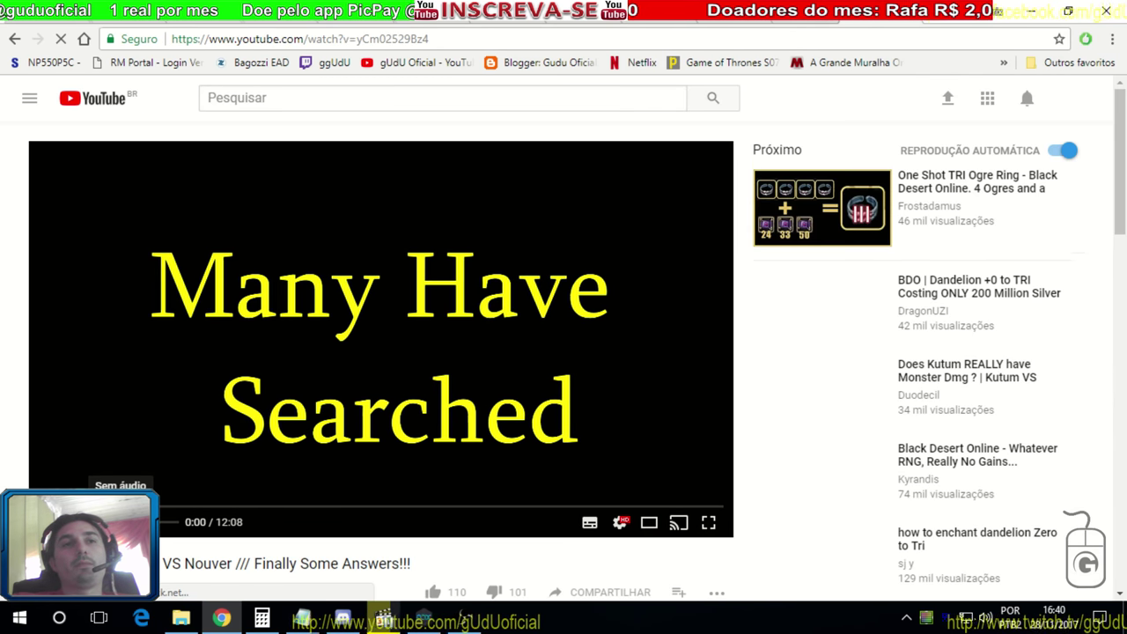
left_click(648, 523)
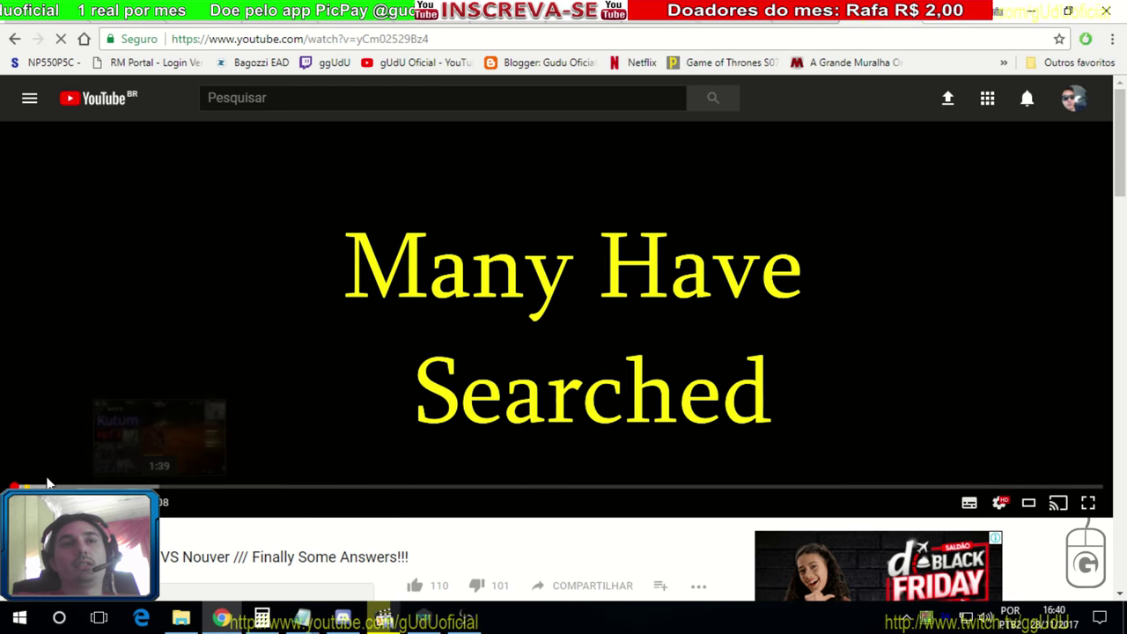
left_click(77, 486)
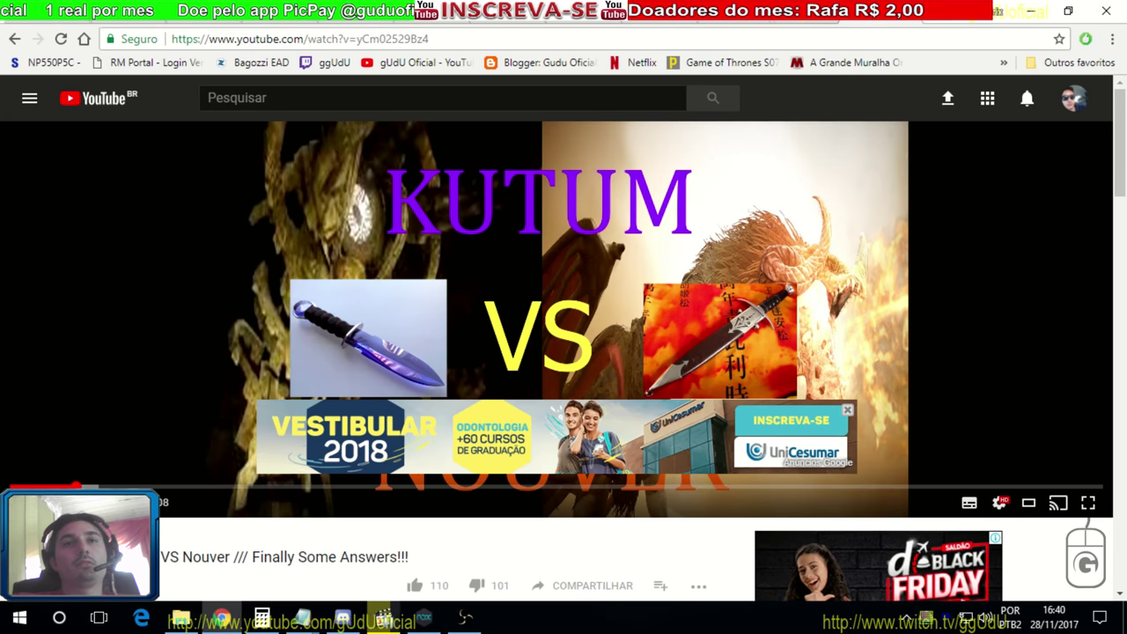
left_click(847, 409)
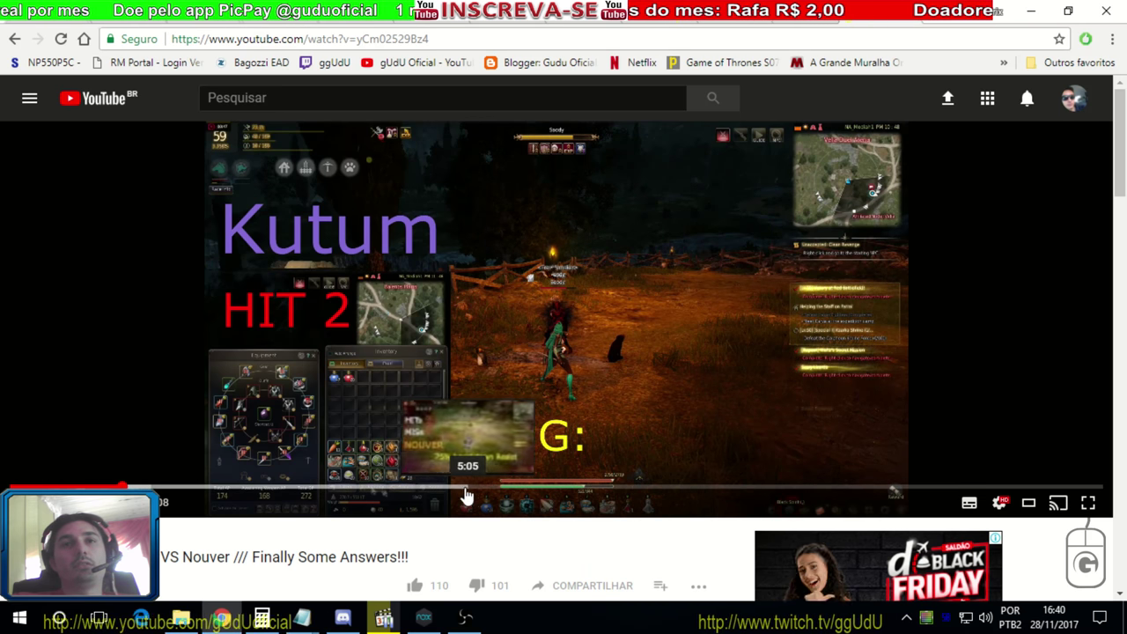
- Skim the Kutum VS Nouver video's knockdown hit-and-miss test, then jump back to its earlier damage comparison
left_click(433, 486)
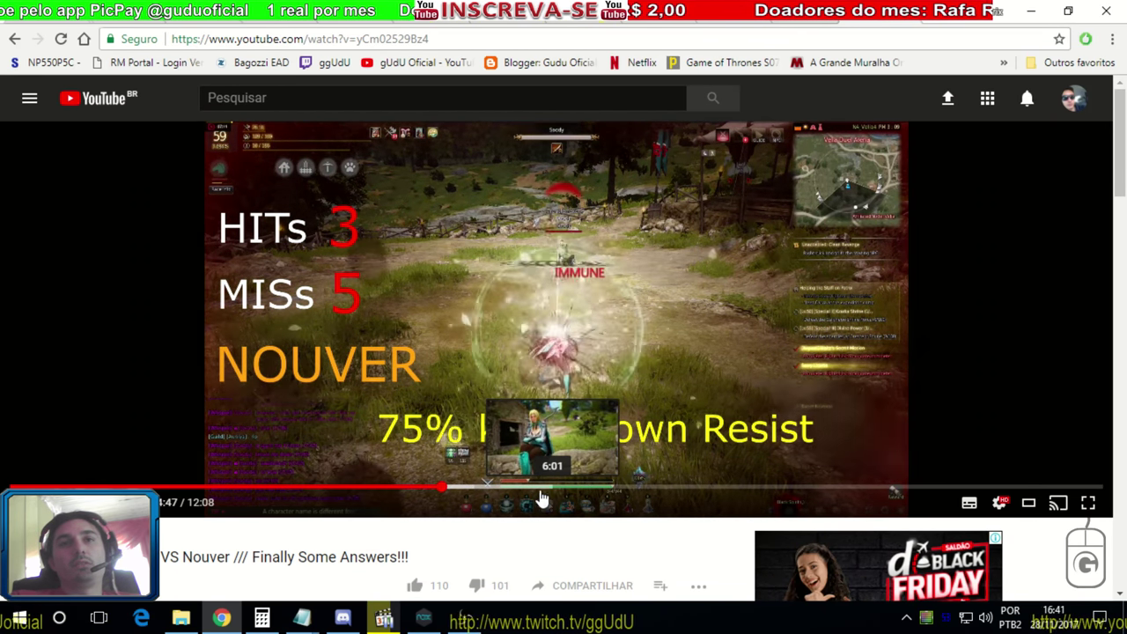
left_click(462, 499)
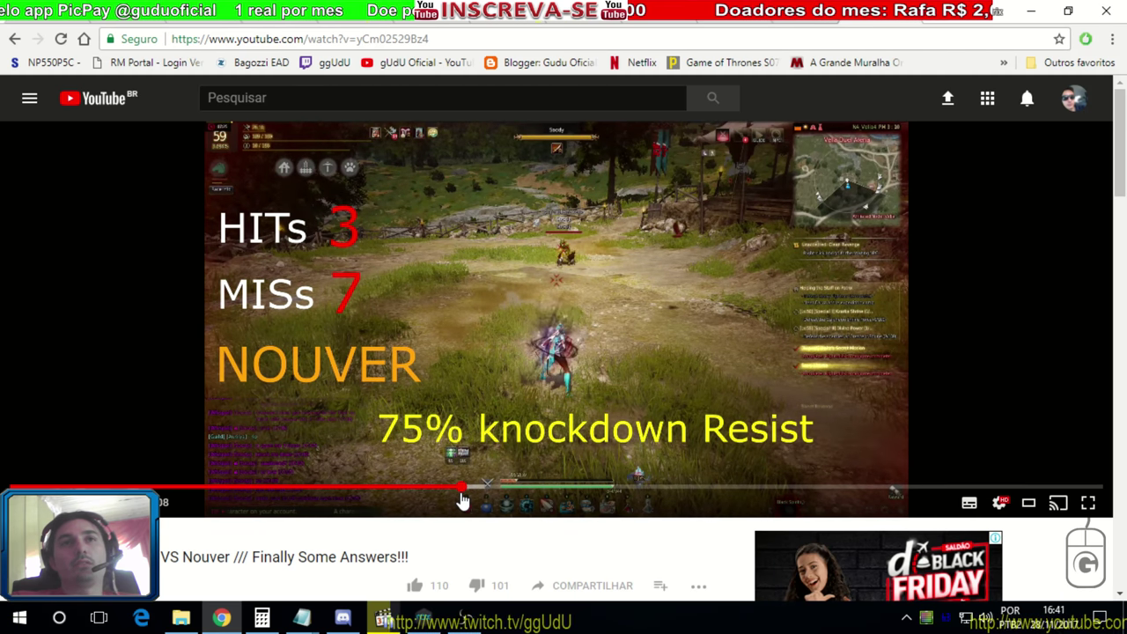
left_click(487, 495)
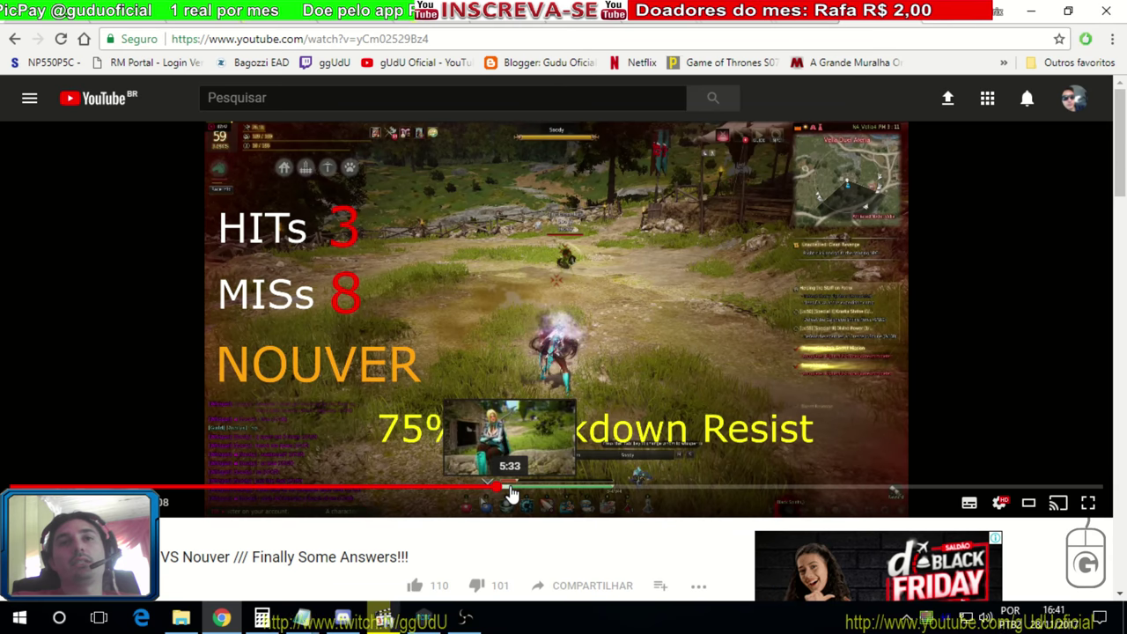
left_click(511, 495)
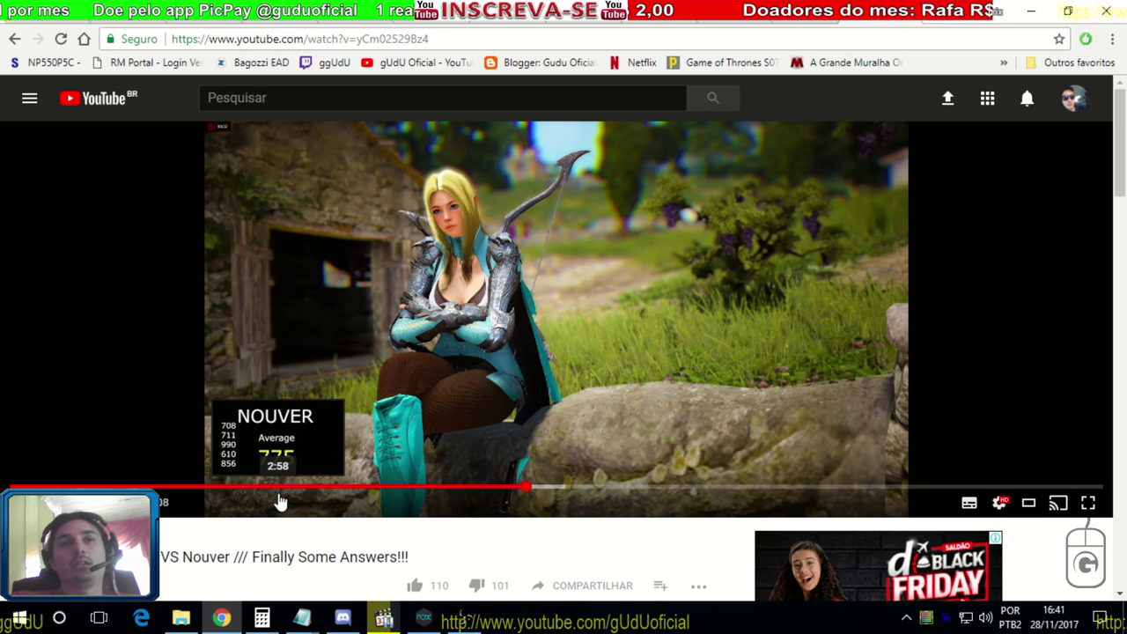
left_click(277, 501)
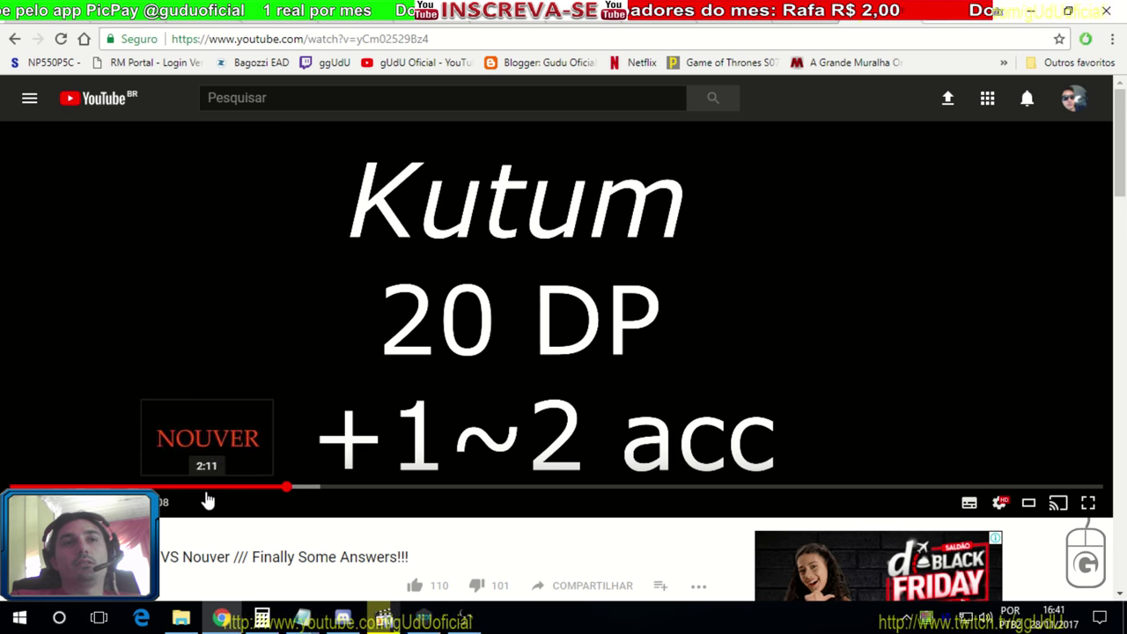
left_click(190, 500)
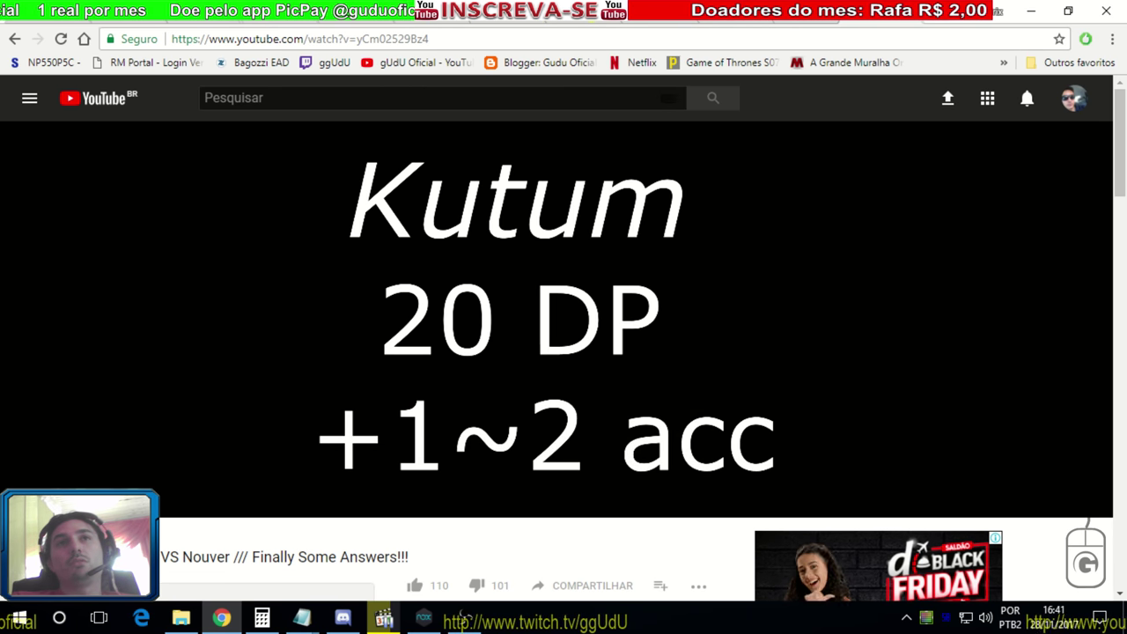
- Return to the Google results and look through the remaining offhand comparison videos and discussions
left_click(14, 38)
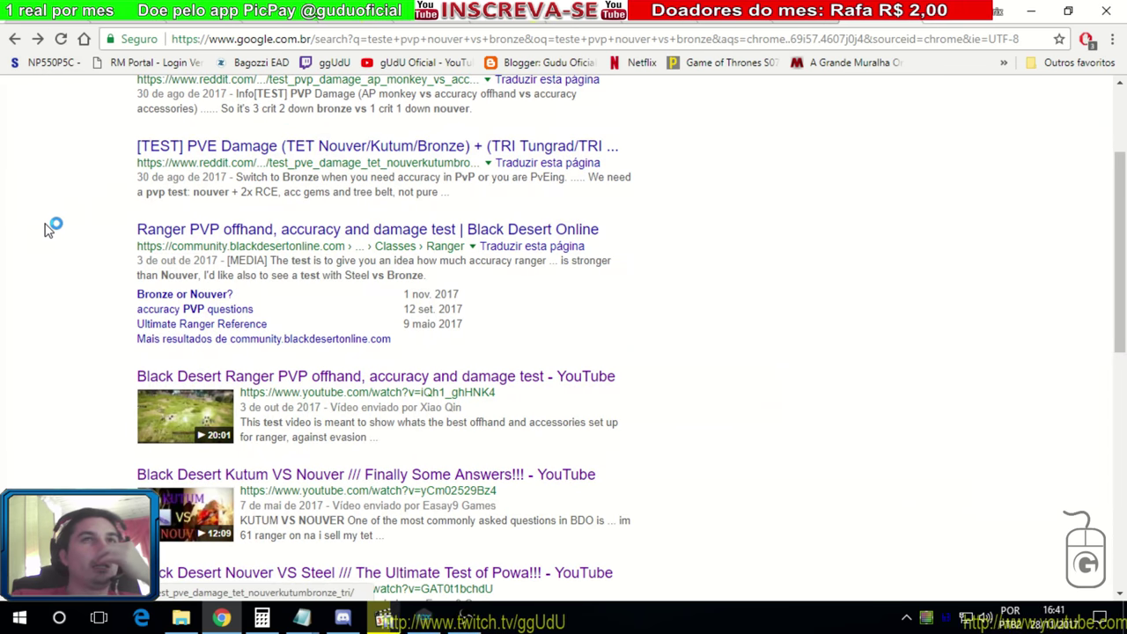
scroll(73, 239, "up", 2)
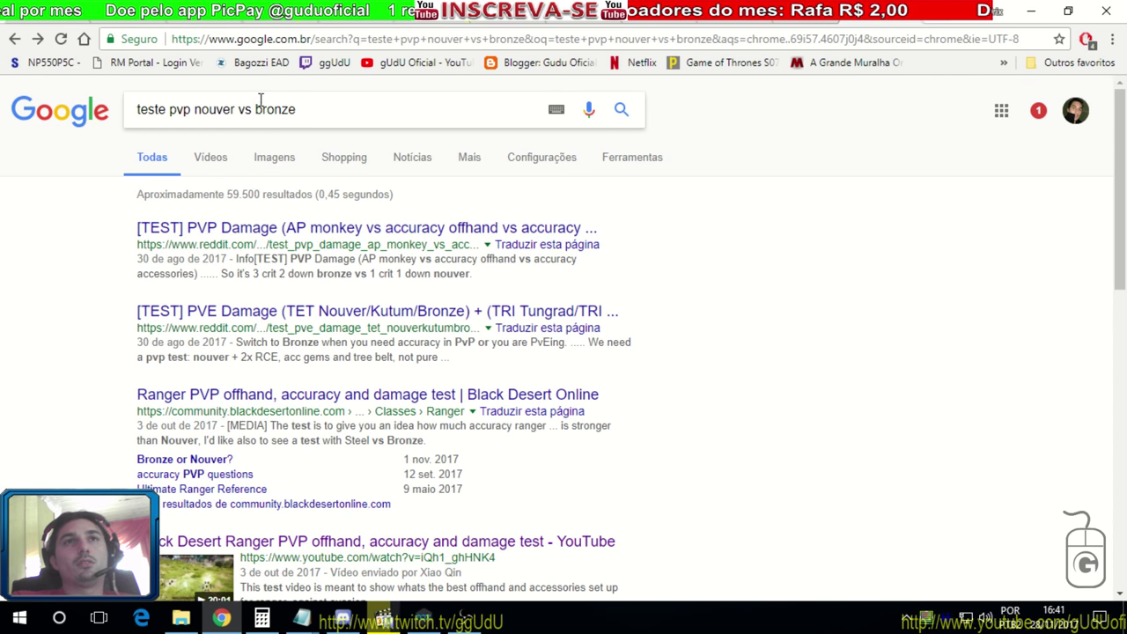
scroll(68, 285, "down", 5)
scroll(68, 286, "down", 2)
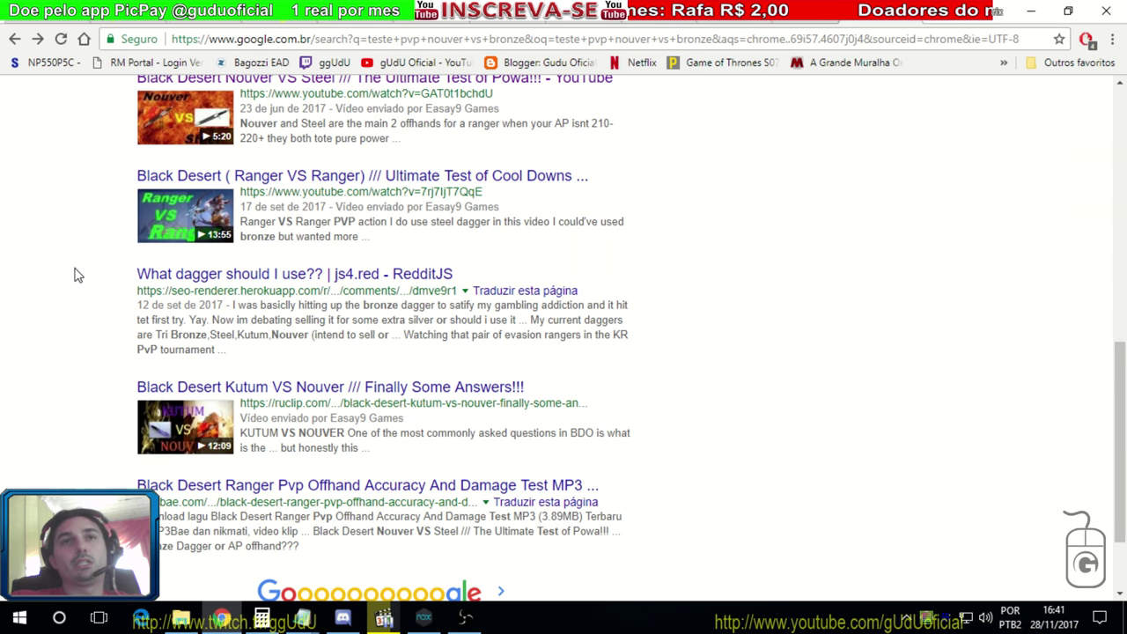
- Check the recording status in Open Broadcaster Software, then return to the Nouver rows of the Datamined gear spreadsheet in the browser
left_click(464, 618)
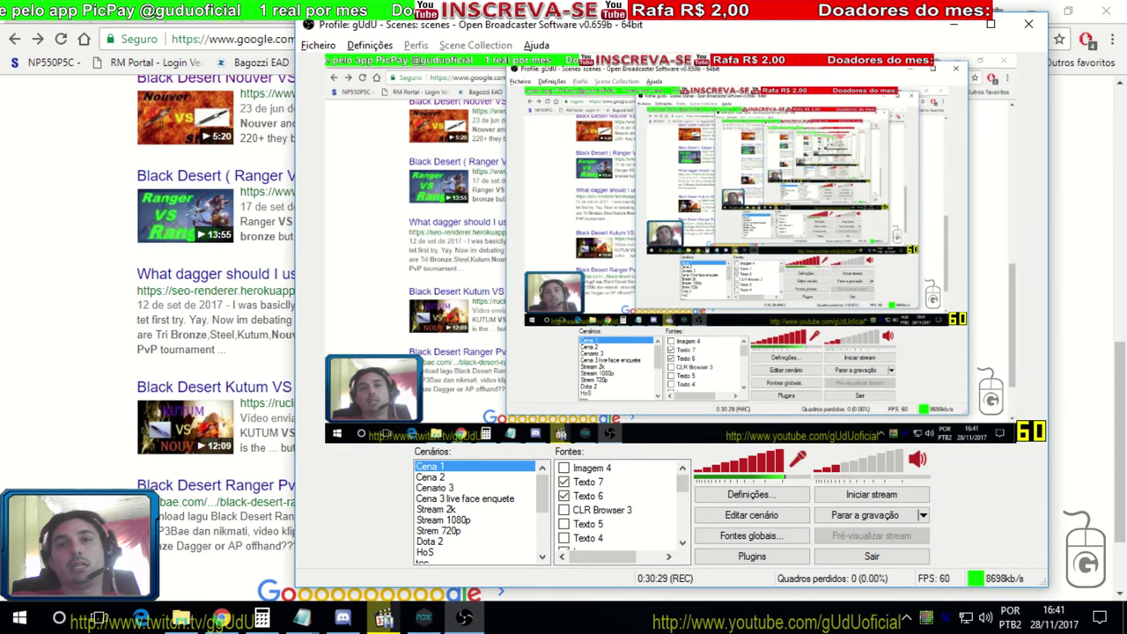
left_click(98, 372)
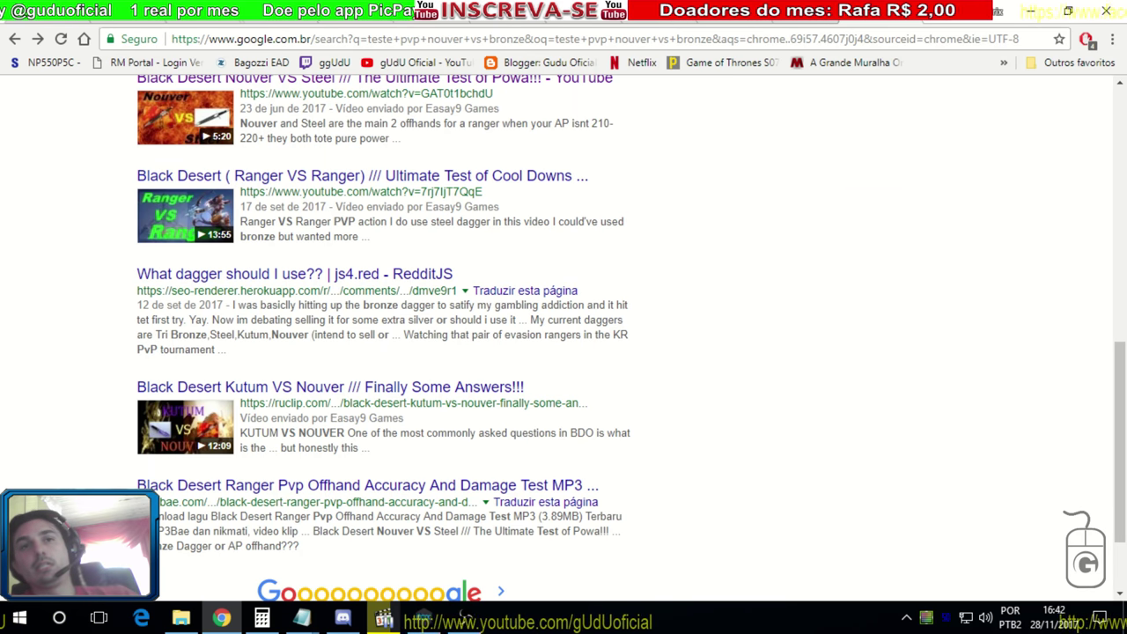
key("ctrl+Tab")
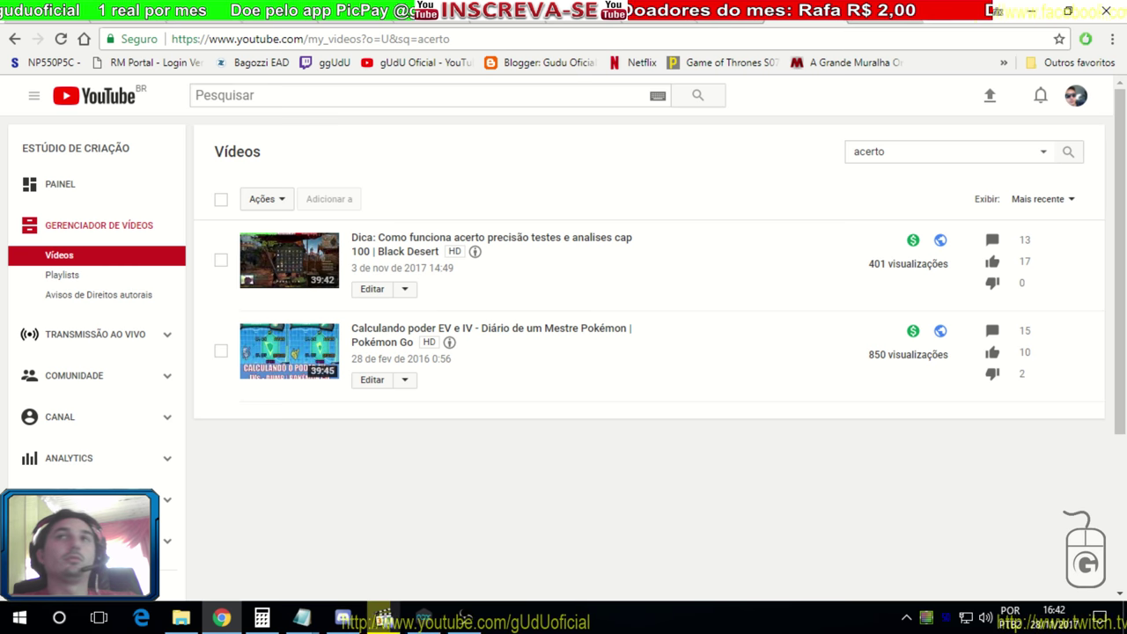
key("ctrl+Tab")
key("ctrl+Tab")
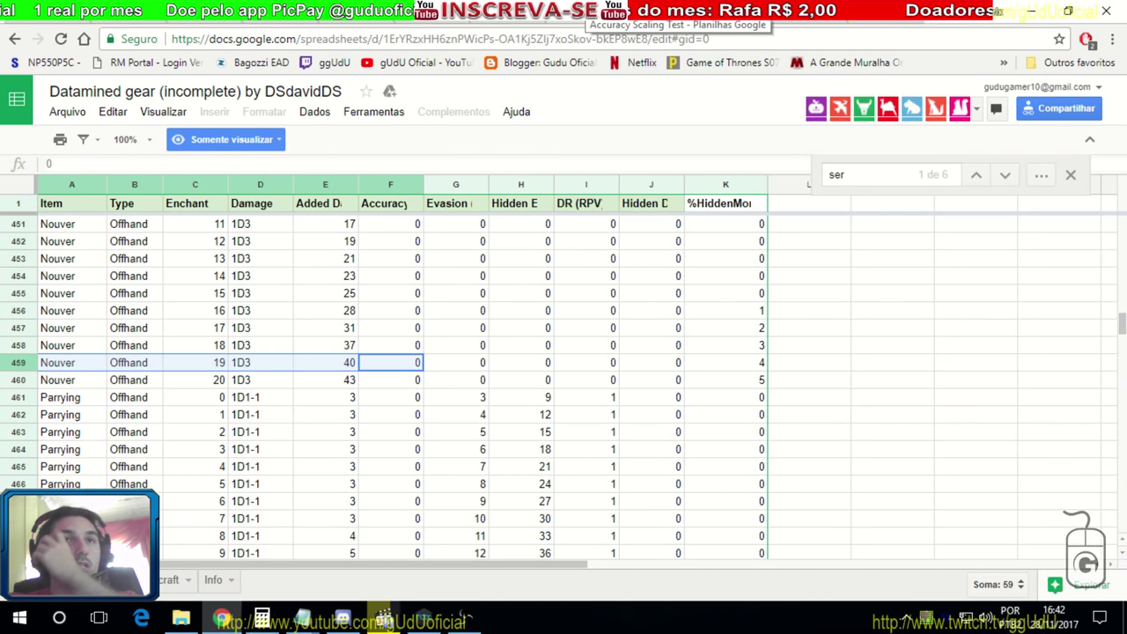
left_click(581, 12)
key("ctrl+shift+Tab")
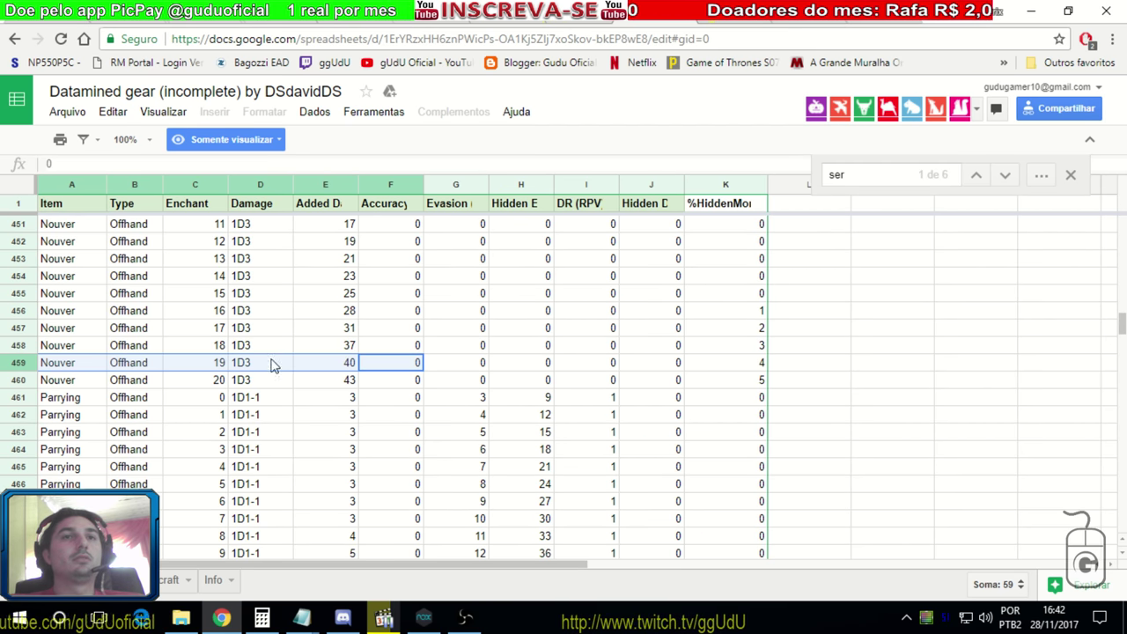
- Examine the Added Damage and Accuracy values of the Nouver offhand at enchant 20
left_click(330, 204)
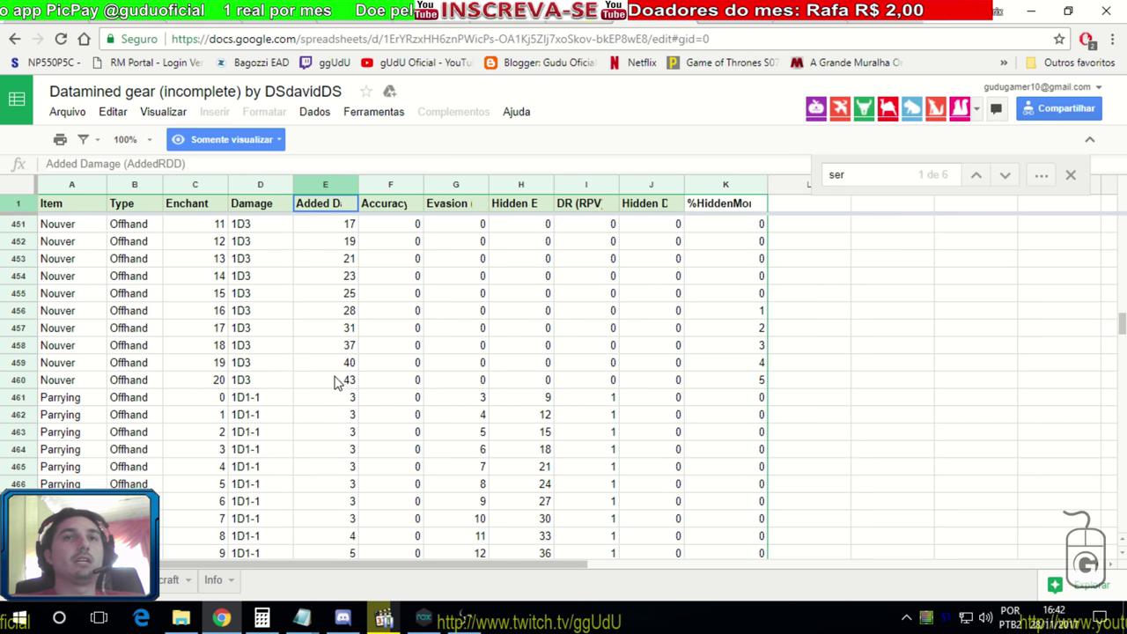
left_click(335, 383)
left_click(400, 386)
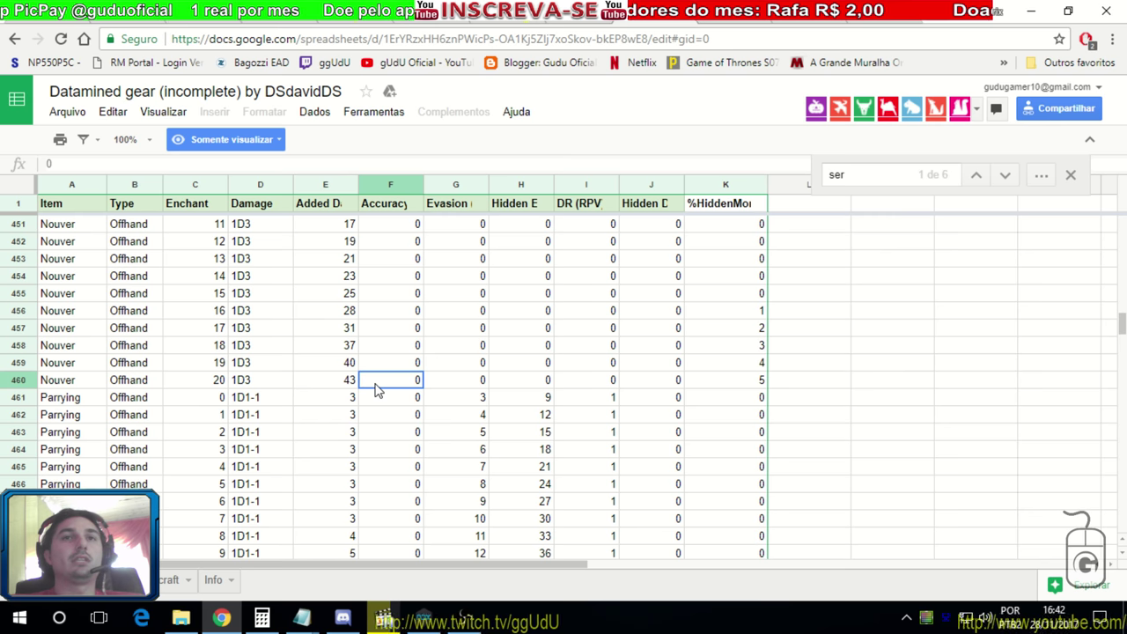
left_click(315, 389)
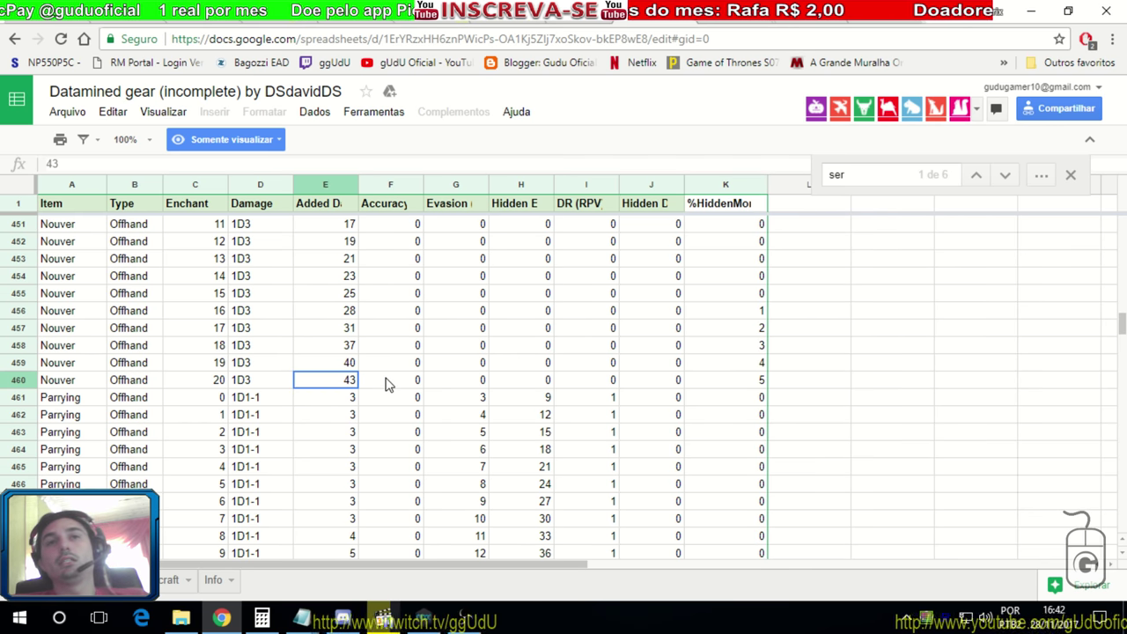
left_click(385, 383)
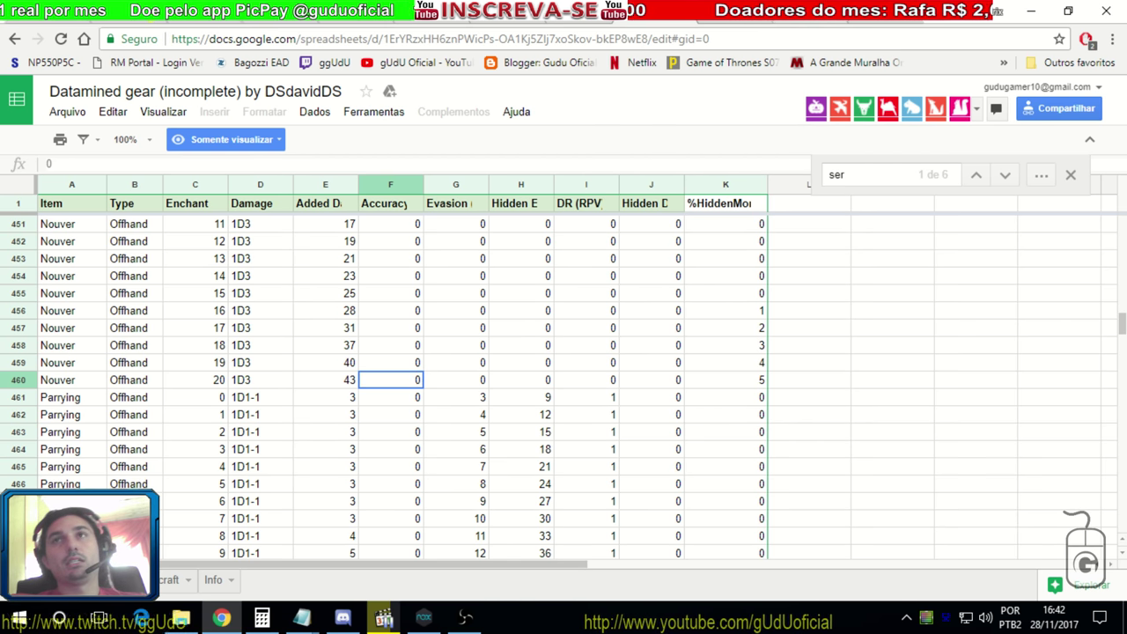
- Return to the Google results and open the Reddit thread "[TEST] PVE Damage (TET Nouver/Kutum/Bronze)"
key("ctrl+Tab")
key("ctrl+Tab")
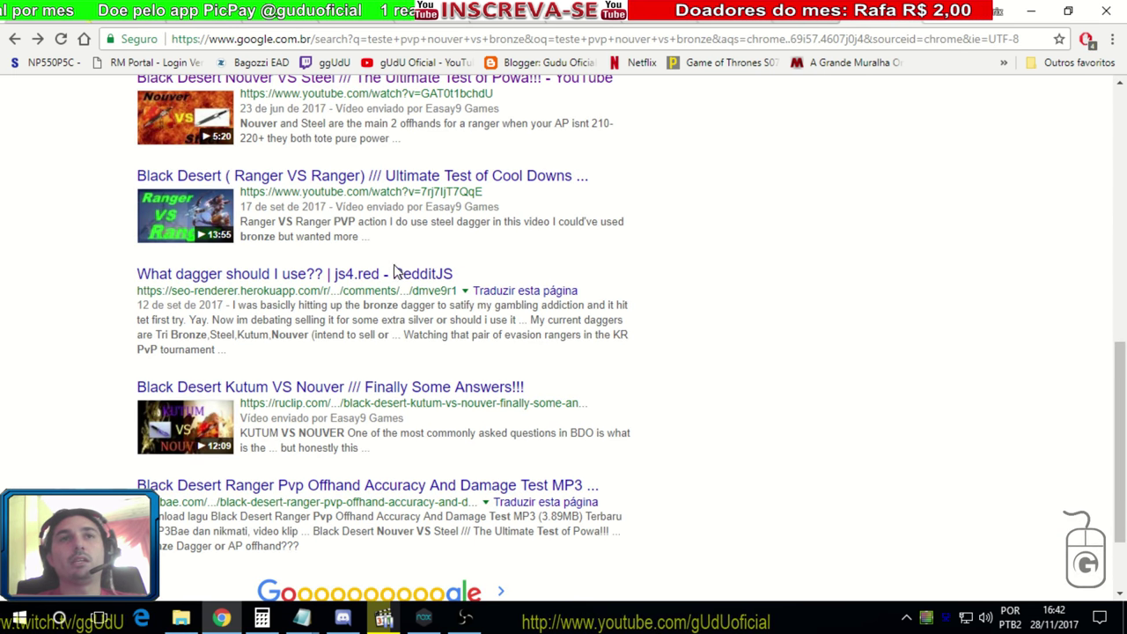
scroll(394, 273, "up", 7)
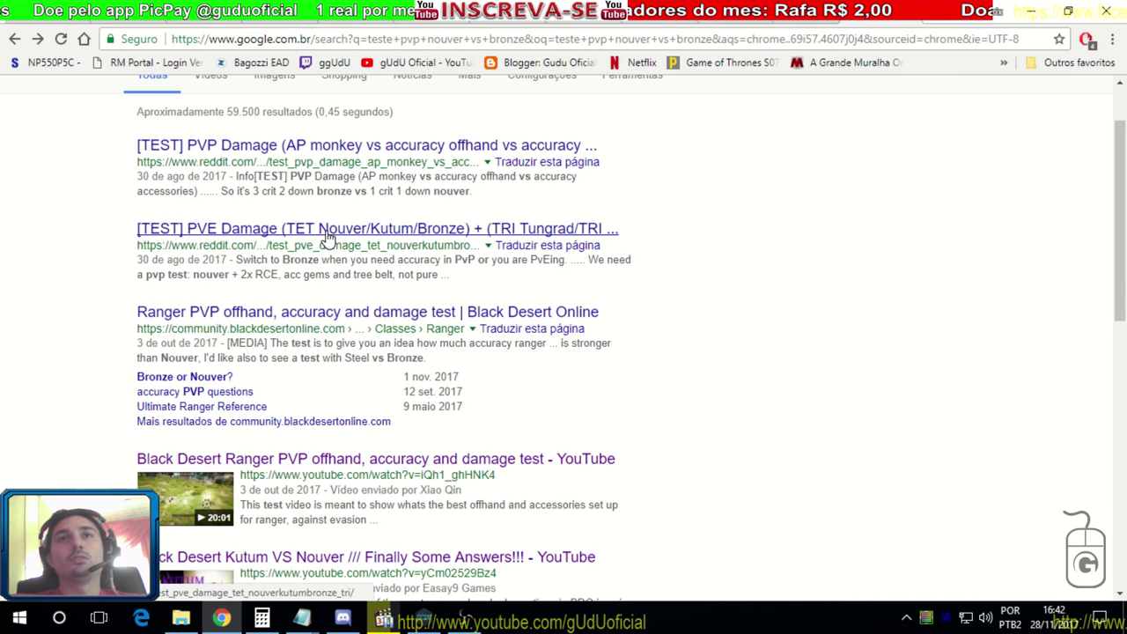
left_click(325, 232)
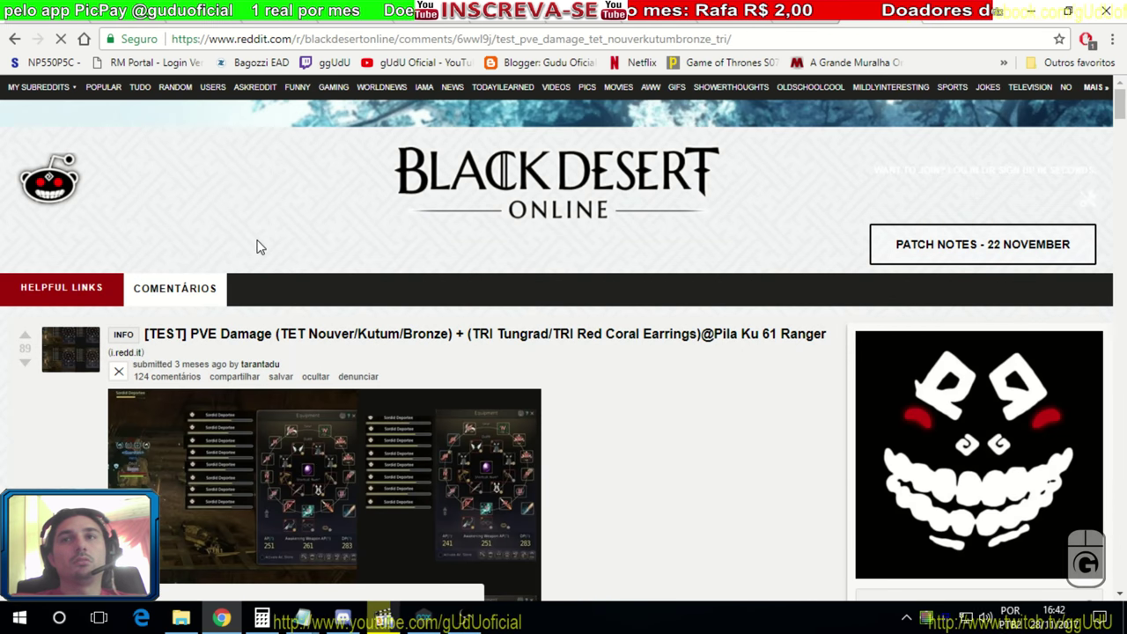
- Read through the Reddit thread's comments on how Nouver, Kutum and Bronze offhands perform in PvE
scroll(573, 296, "down", 5)
scroll(563, 297, "down", 6)
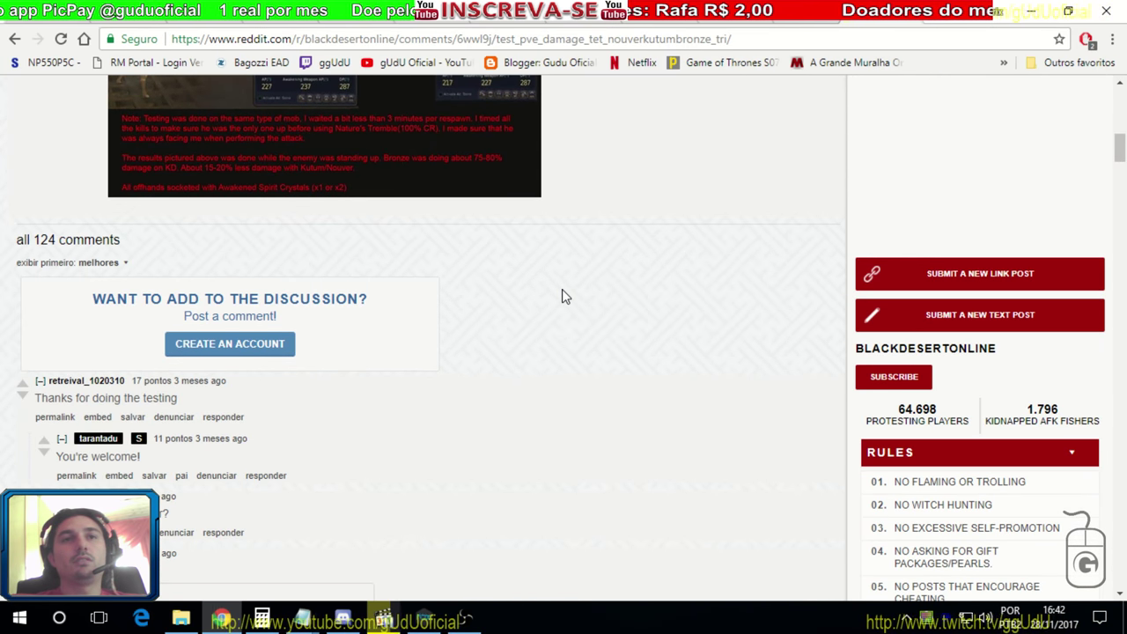
scroll(561, 289, "down", 4)
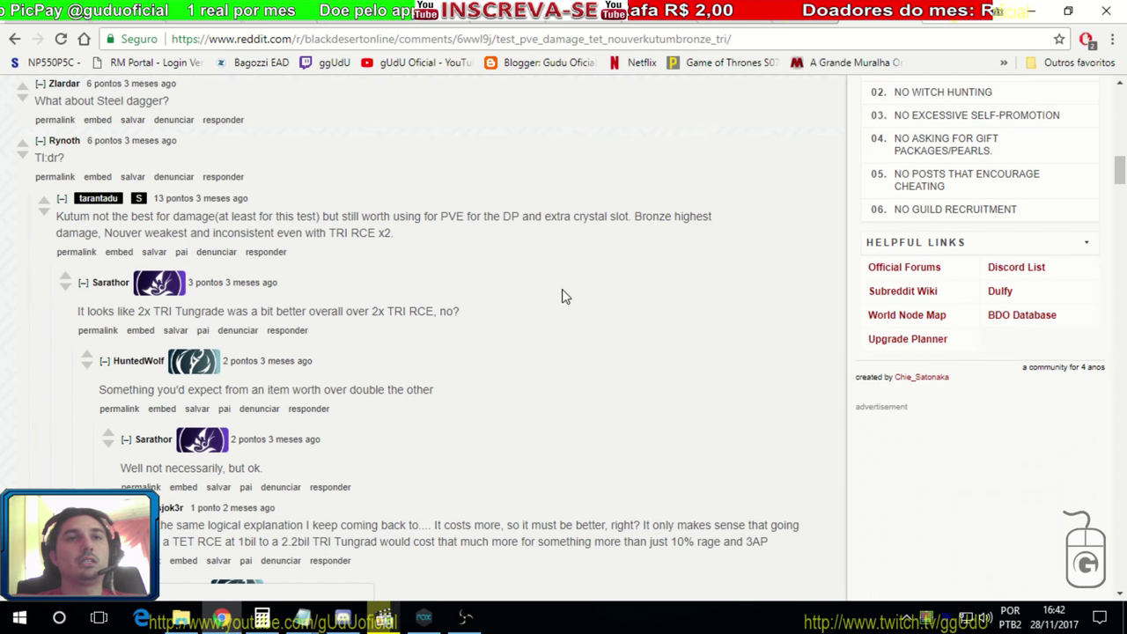
scroll(562, 288, "down", 4)
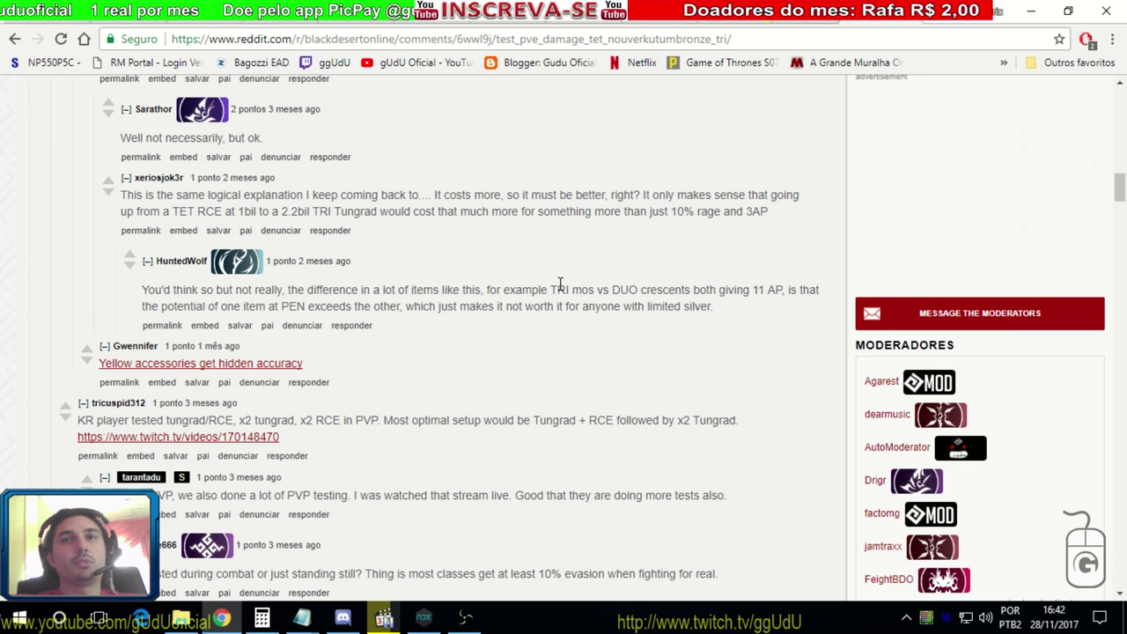
scroll(560, 284, "down", 12)
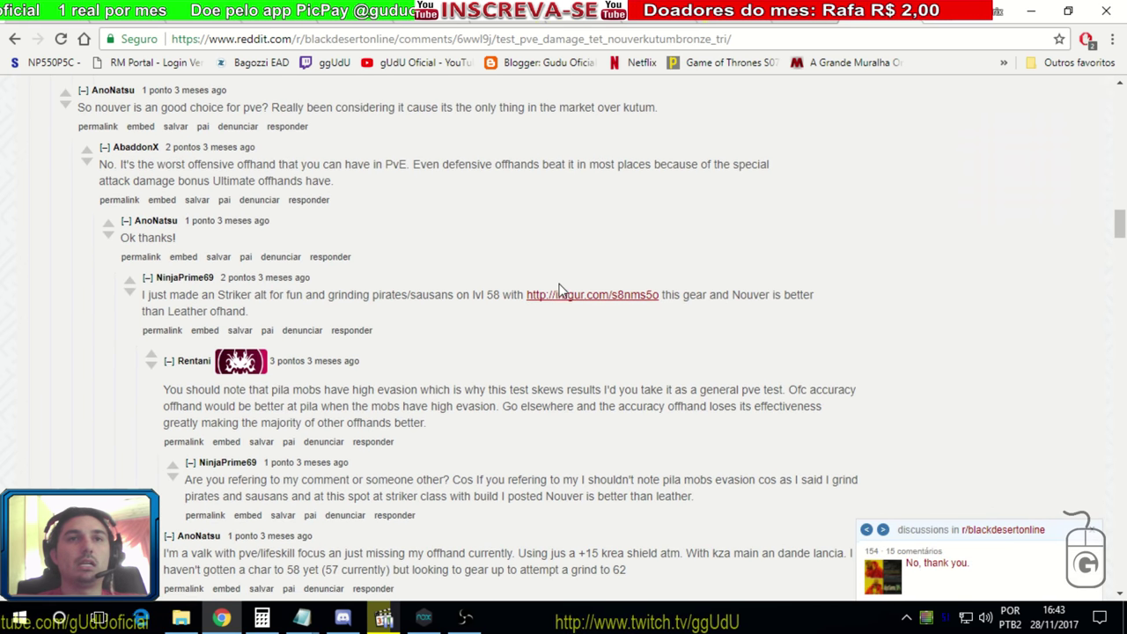
scroll(552, 264, "up", 2)
scroll(553, 264, "up", 2)
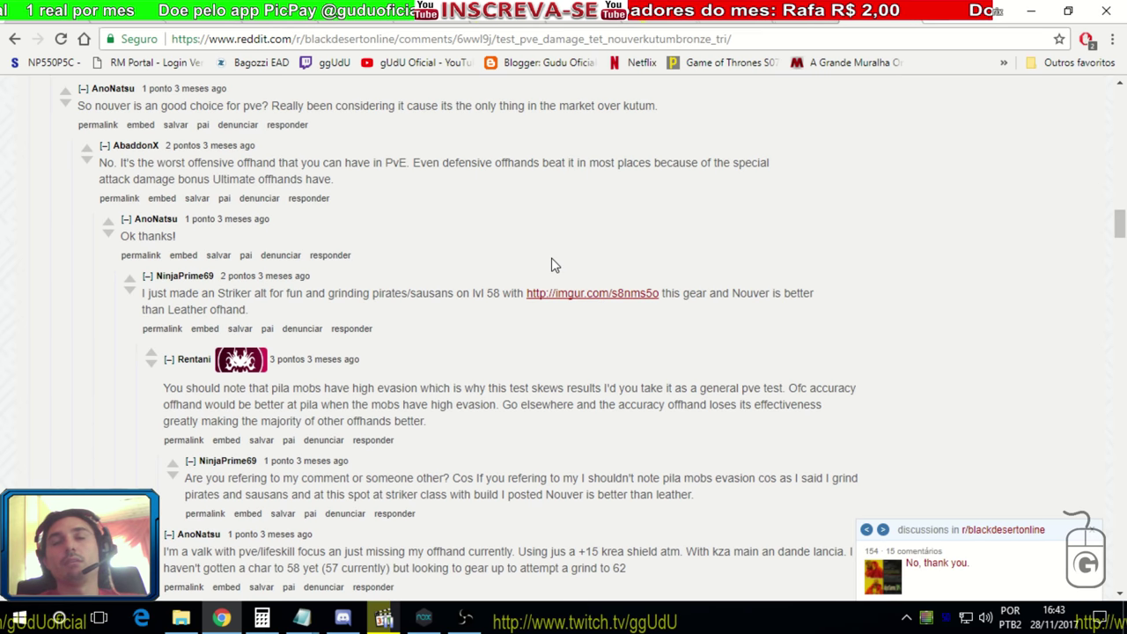
scroll(553, 264, "down", 15)
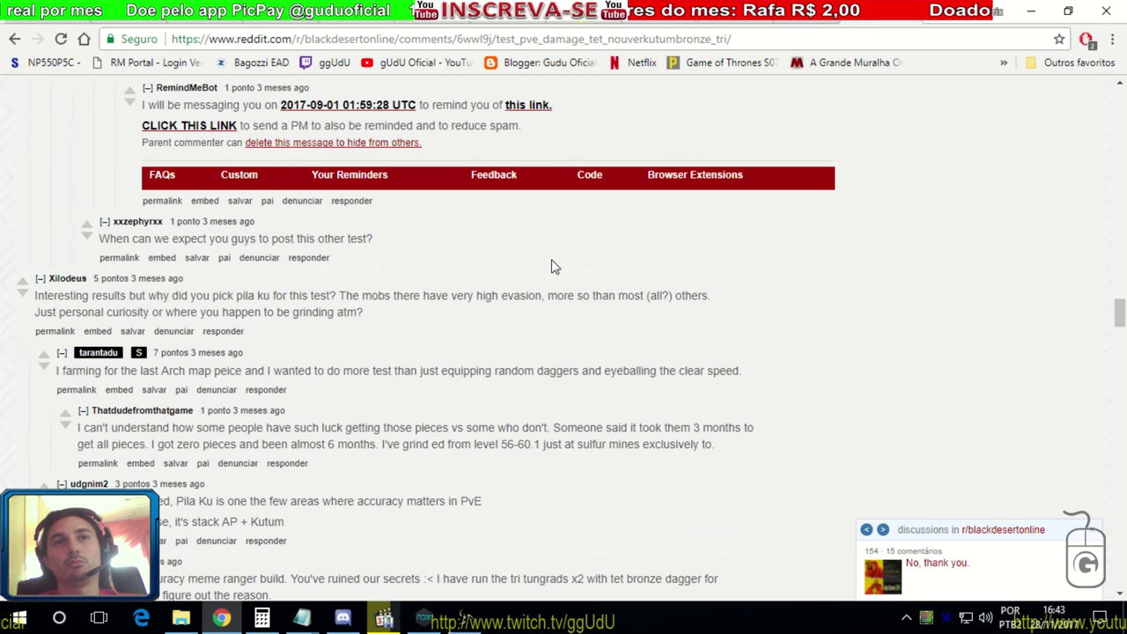
scroll(555, 266, "down", 5)
- Go back to the post's damage comparison image, open it on its own page and enlarge it to full size
scroll(554, 266, "up", 20)
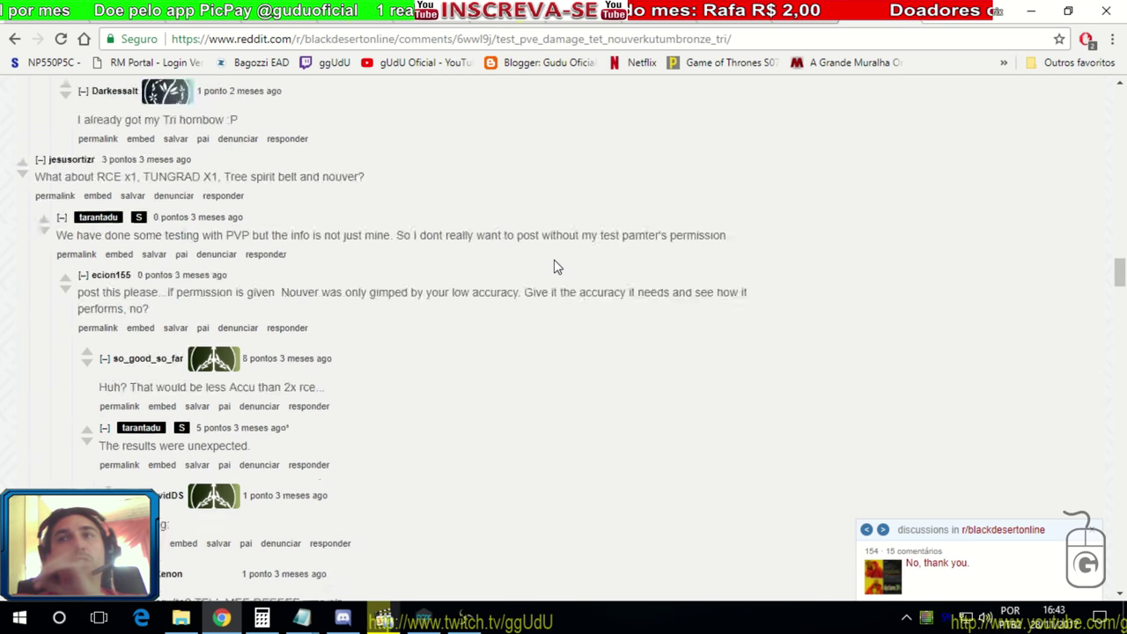
scroll(555, 267, "up", 10)
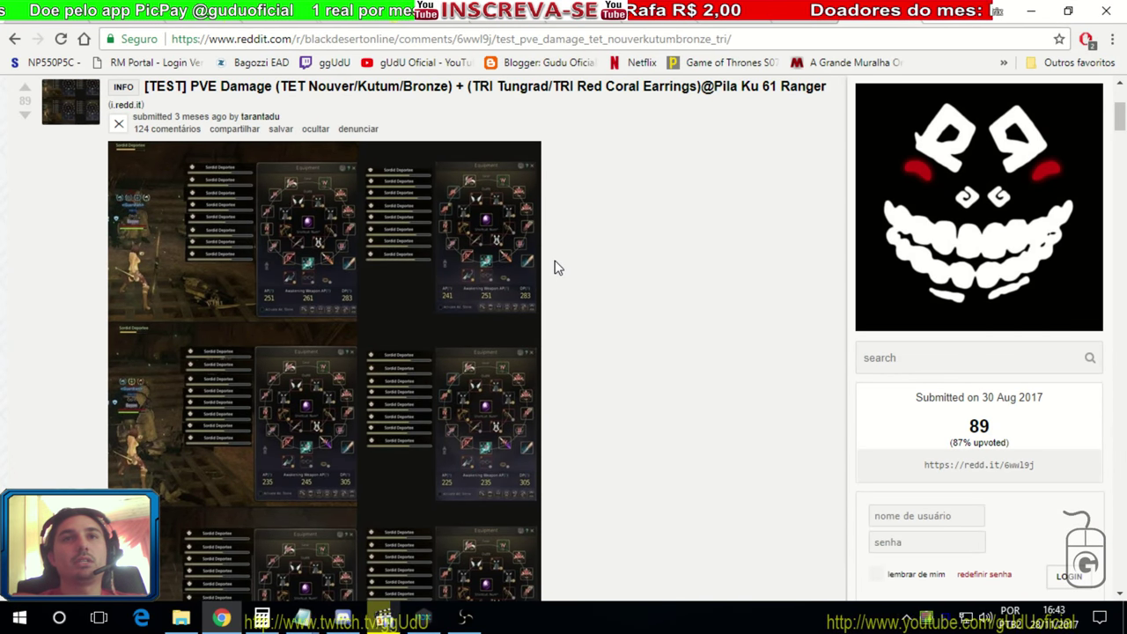
scroll(555, 267, "down", 1)
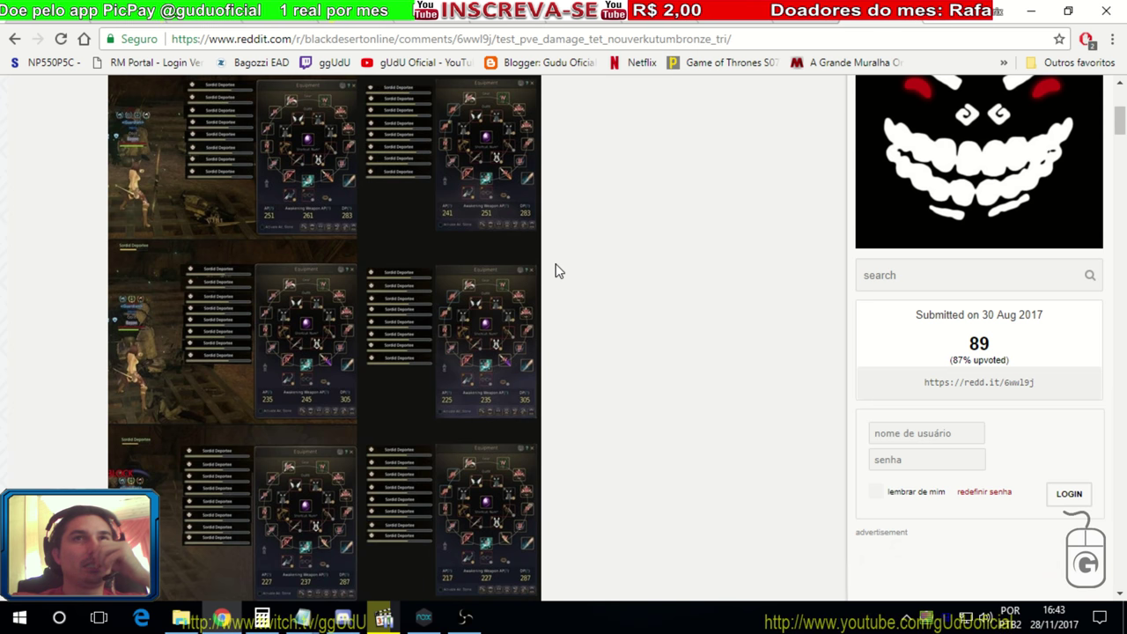
scroll(519, 270, "up", 1)
left_click(441, 276)
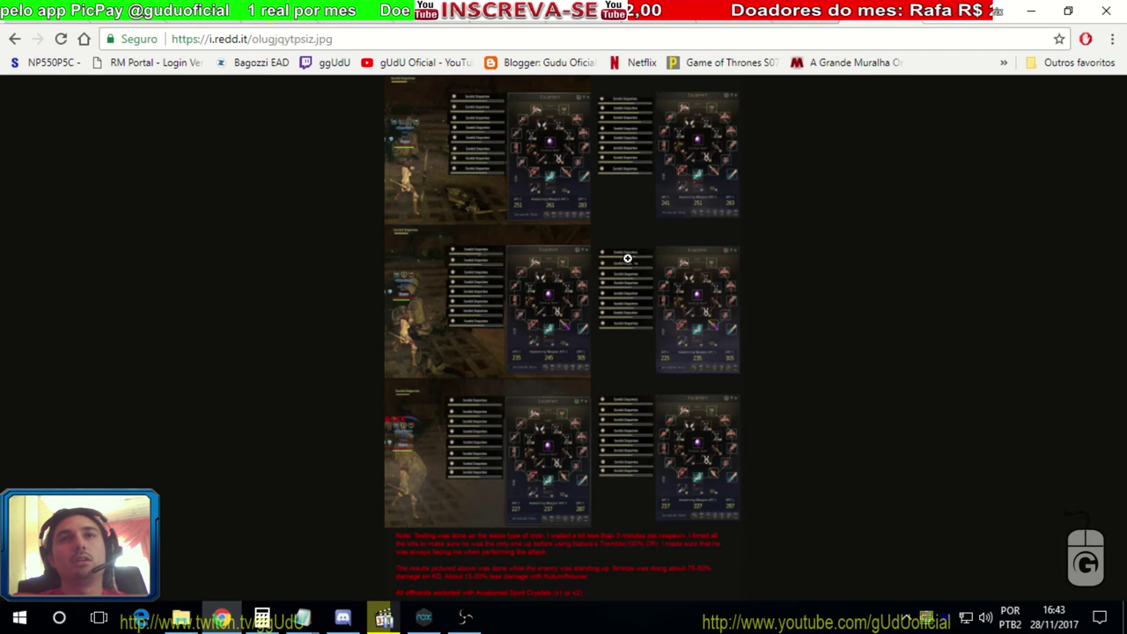
left_click(611, 217)
scroll(615, 239, "up", 2)
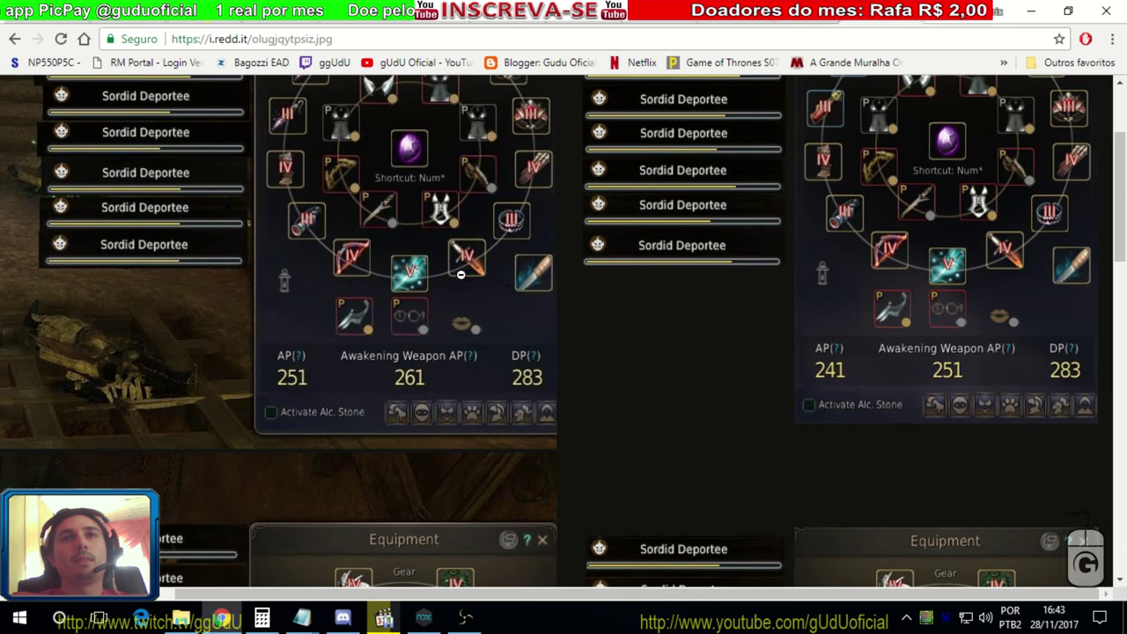
- Compare the equipment setups, AP values and remaining enemy health bars across the offhand tests in the image
scroll(556, 285, "down", 4)
scroll(557, 285, "down", 2)
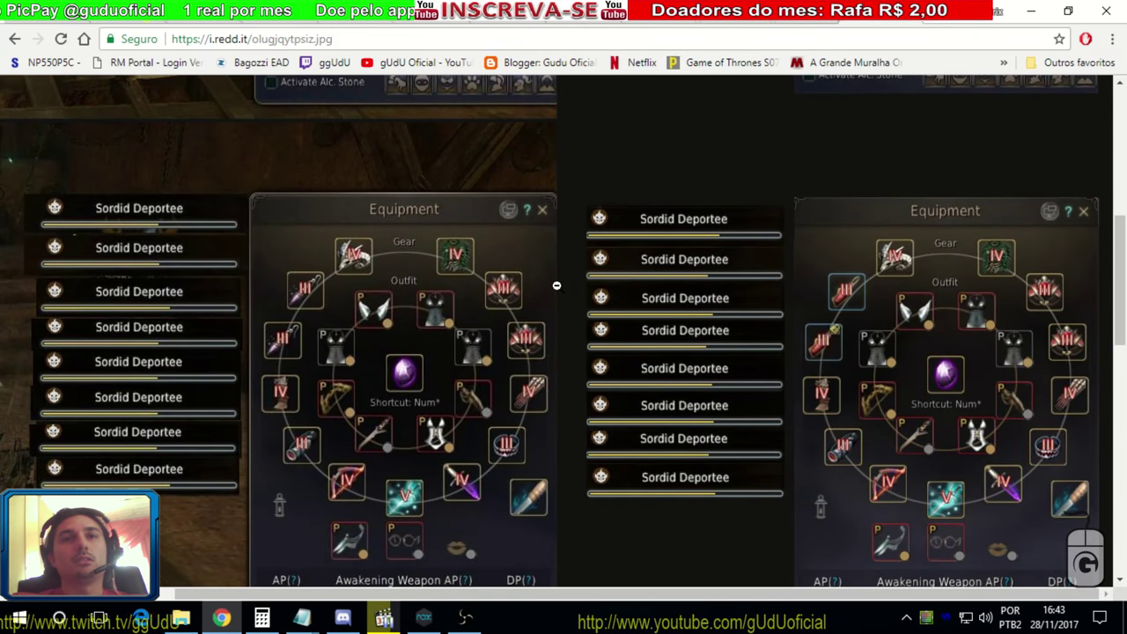
scroll(452, 342, "up", 4)
scroll(367, 292, "up", 5)
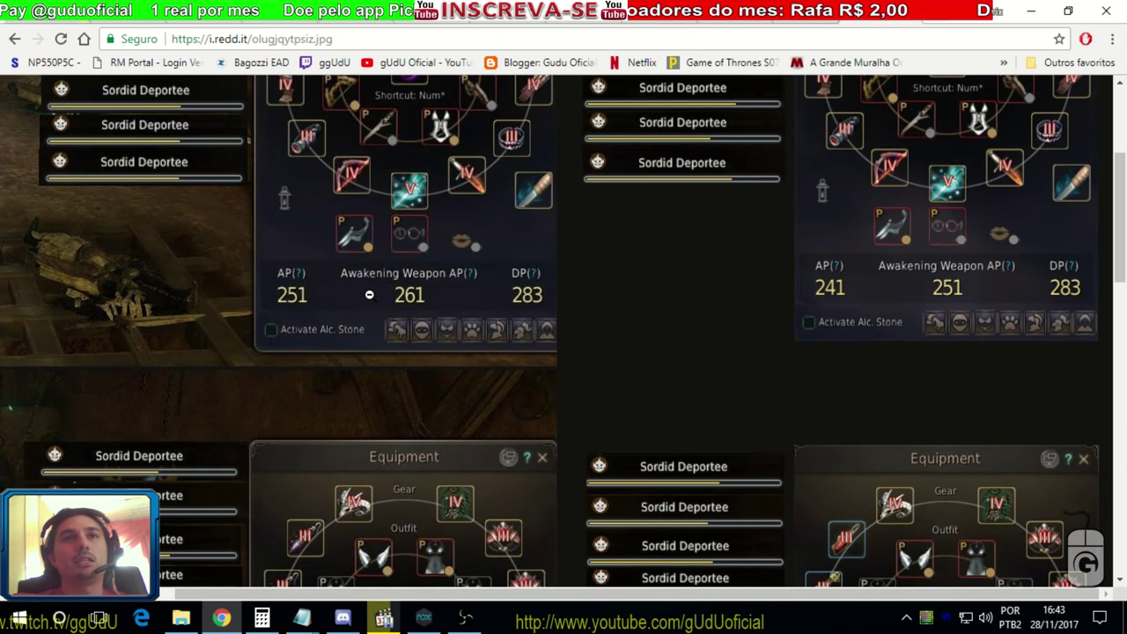
scroll(348, 331, "down", 5)
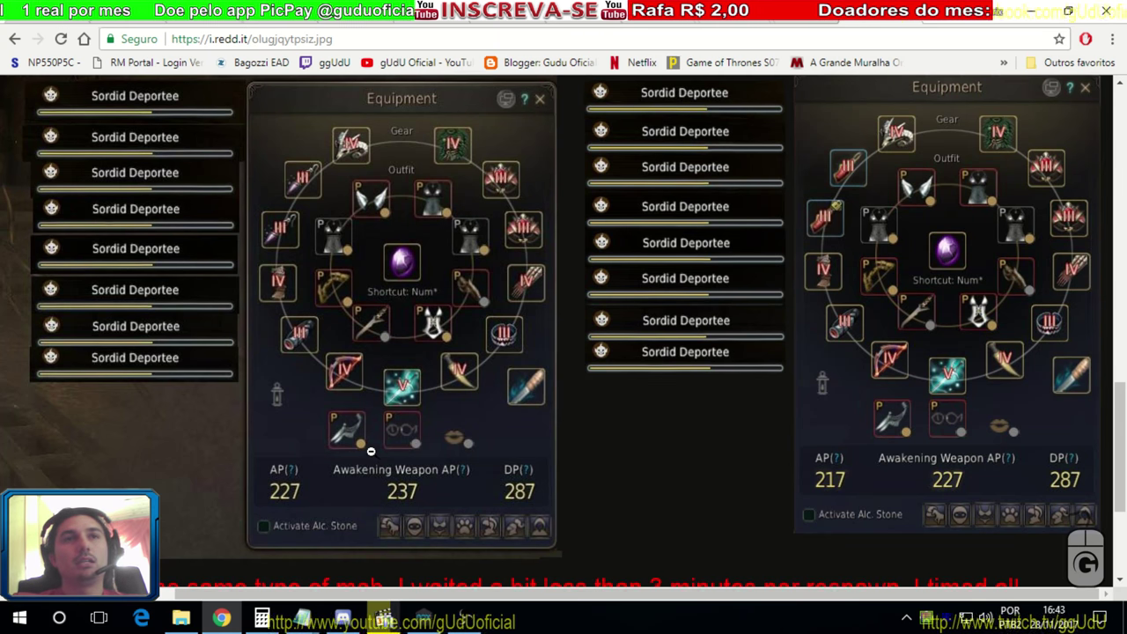
- Read the tester's note beneath the comparison image on the test conditions and the Bronze, Kutum and Nouver damage
scroll(371, 451, "down", 3)
scroll(143, 437, "left", 1)
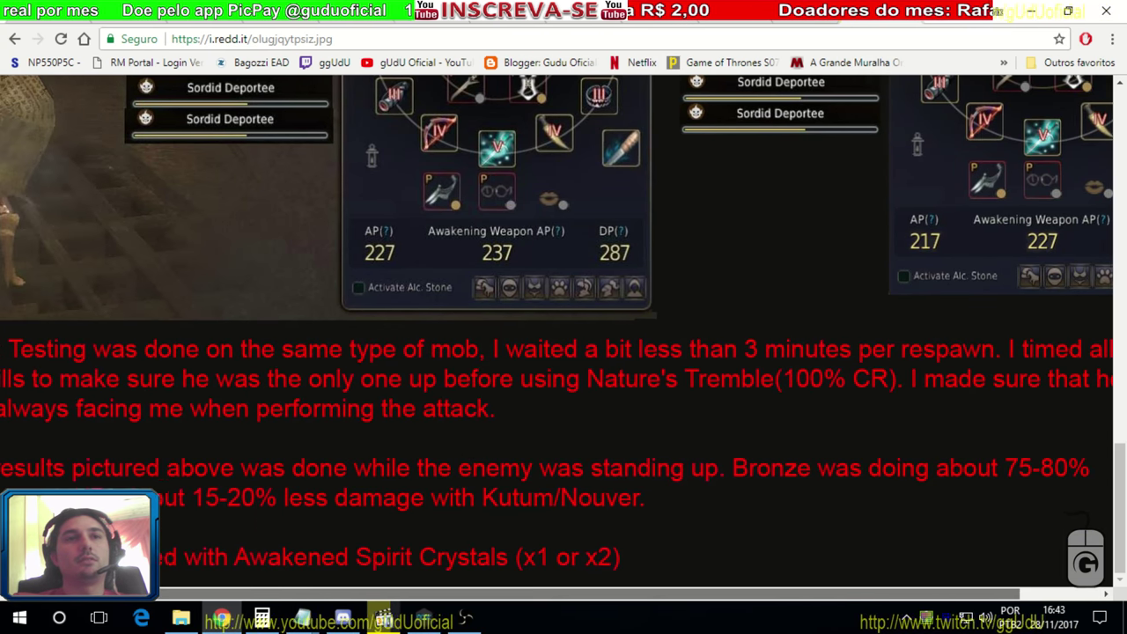
scroll(558, 352, "left", 2)
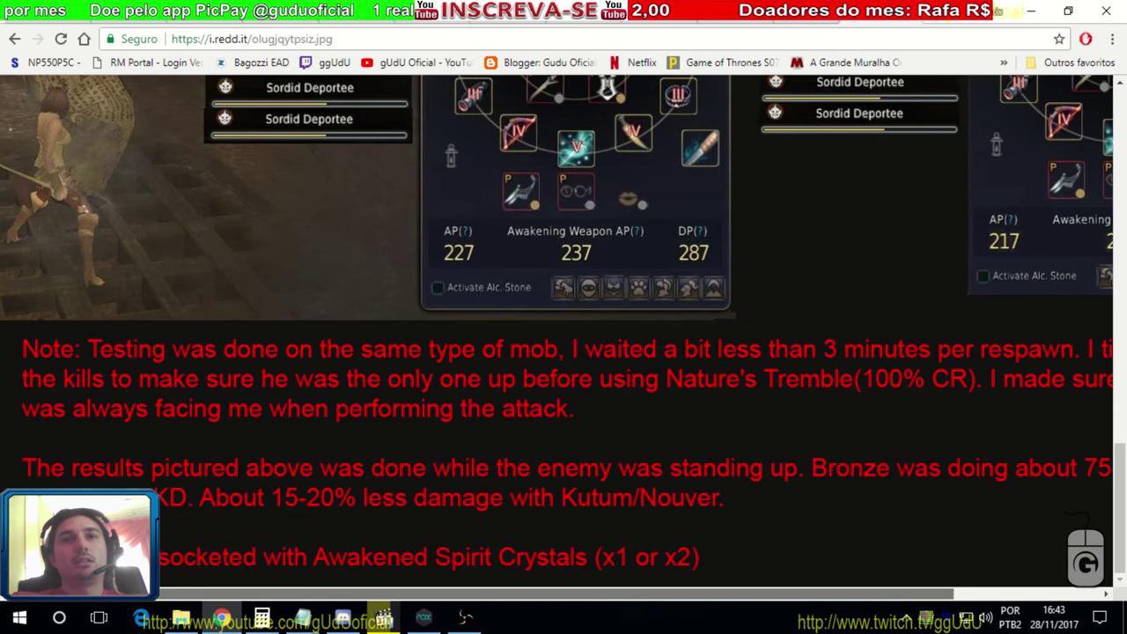
scroll(90, 601, "right", 1)
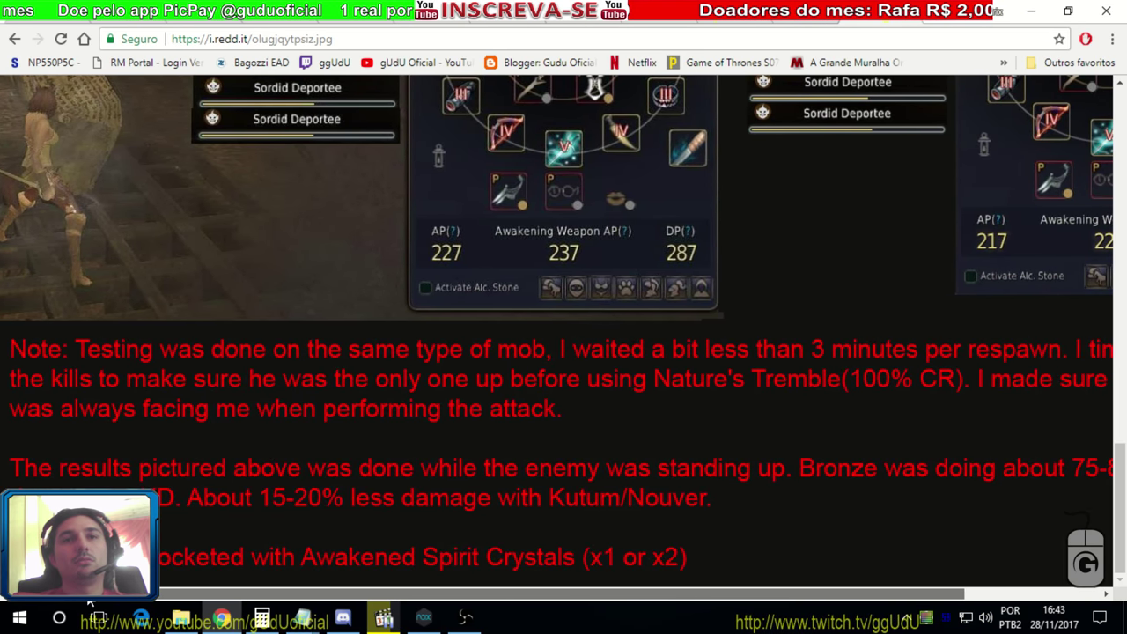
left_click_drag(90, 602, 42, 601)
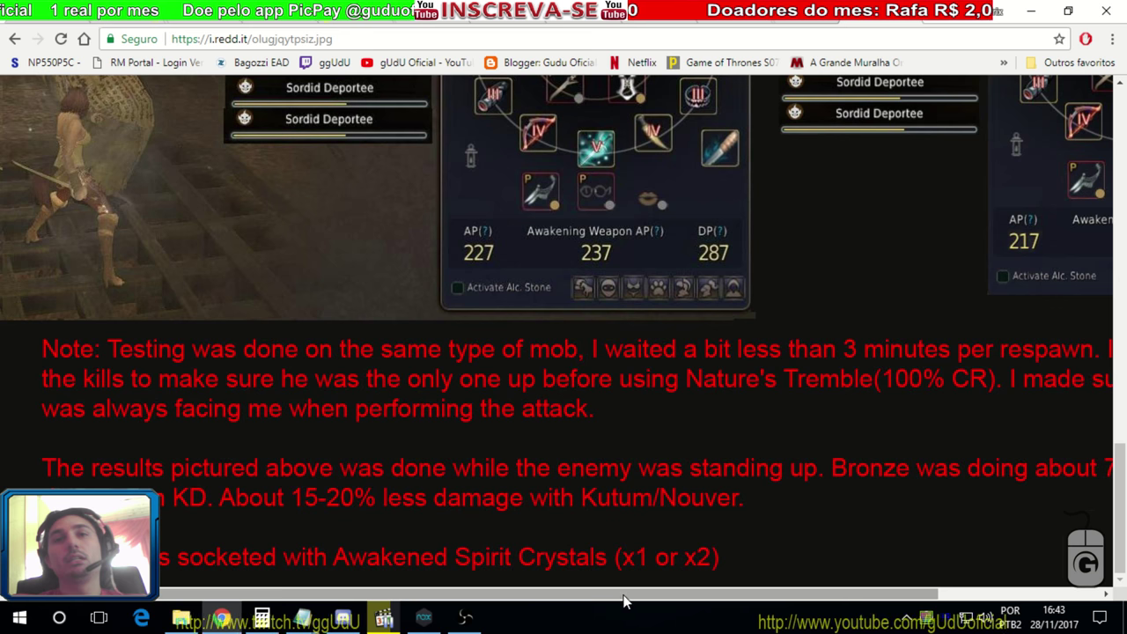
left_click_drag(636, 596, 758, 607)
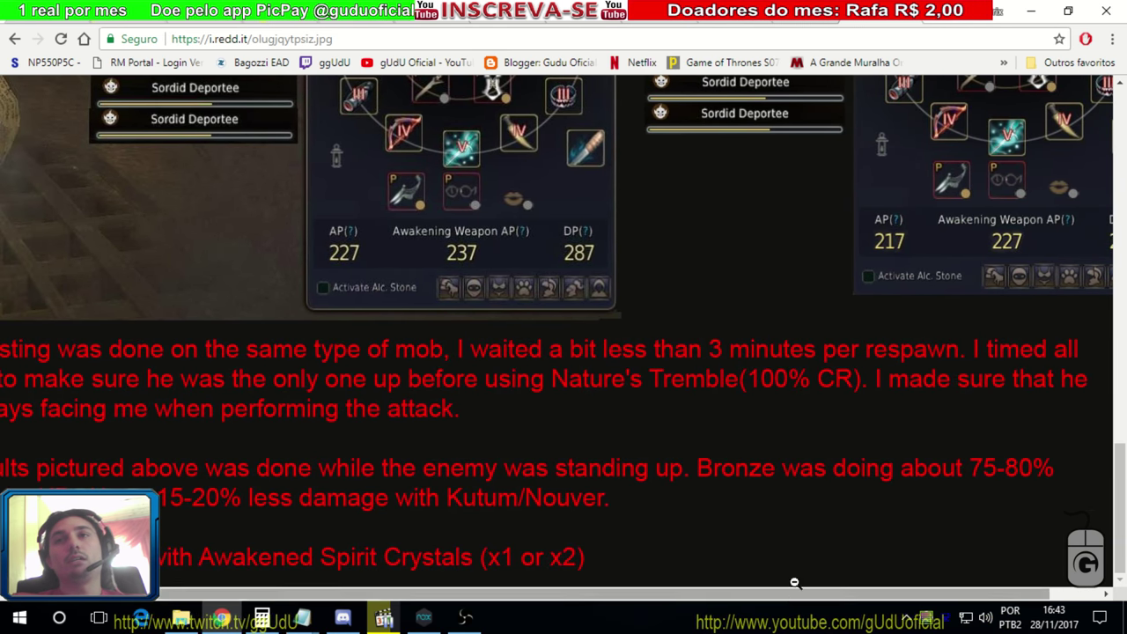
scroll(655, 508, "up", 1)
scroll(655, 508, "up", 1)
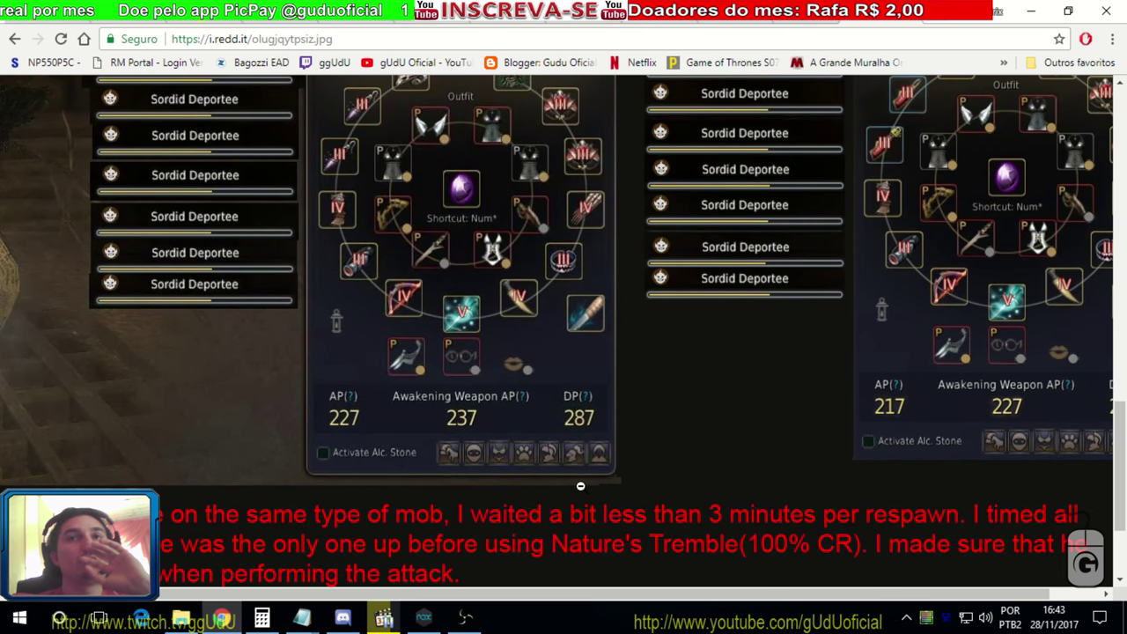